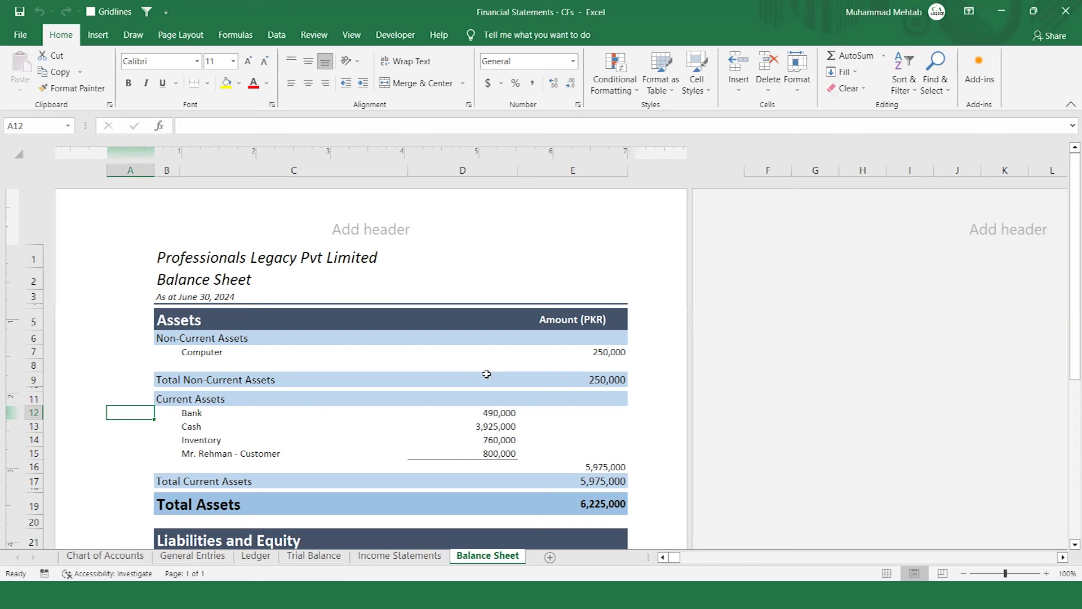
- Add a new worksheet after the Balance Sheet and name it CF
click(550, 558)
double_click(542, 555)
text(CF)
key(Return)
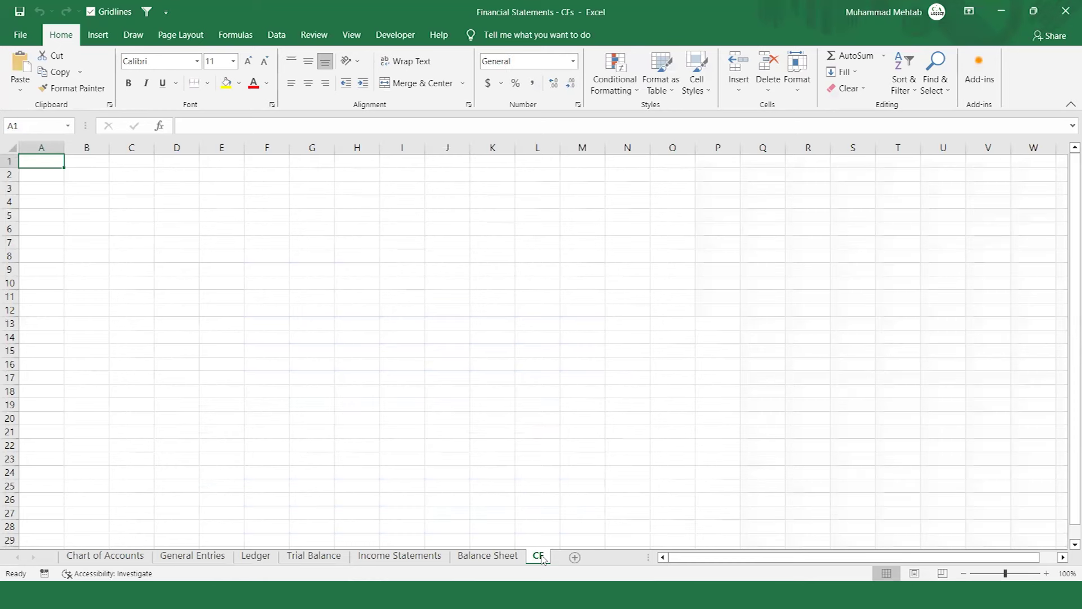
- On the Trial Balance sheet, reset the Sub-Account filter to show all sub-accounts
key(ctrl+Page_Up)
key(ctrl+Page_Up)
key(ctrl+Page_Up)
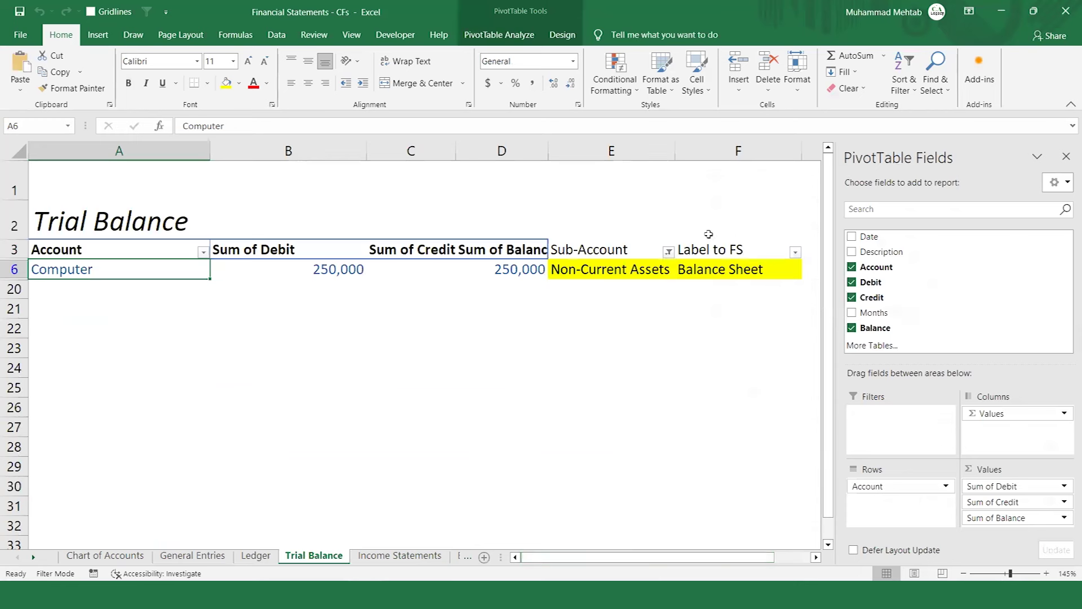
click(668, 253)
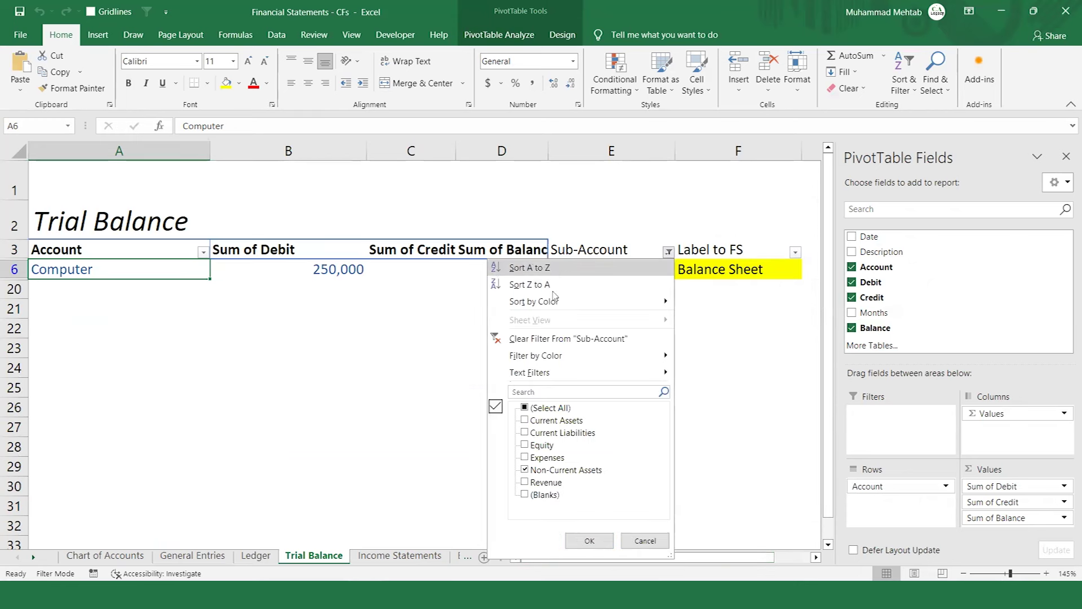
click(547, 409)
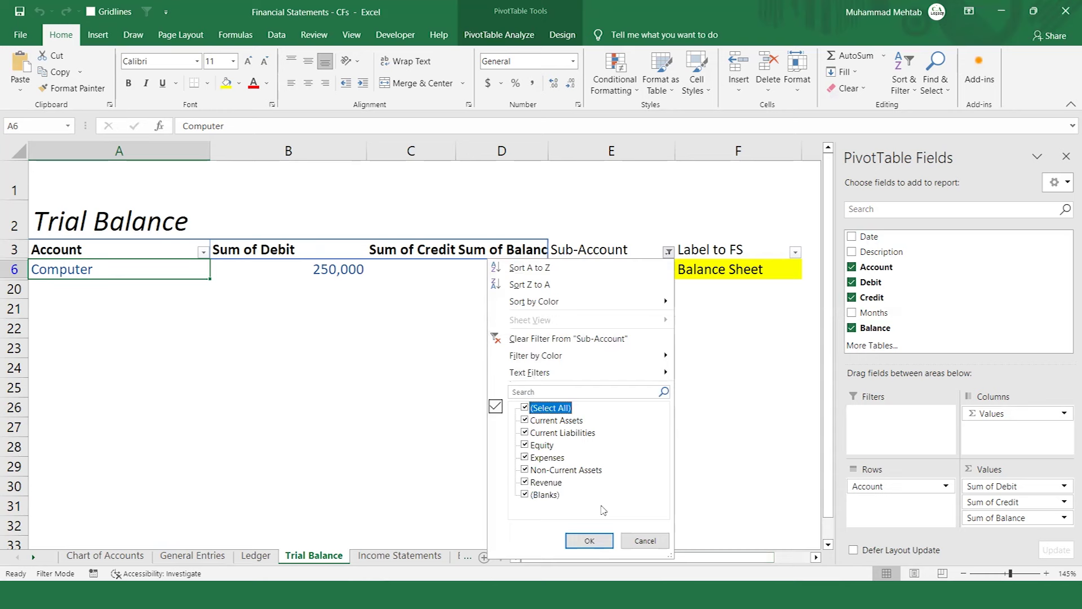
click(589, 541)
- Clear the CF labels from column G of the Trial Balance, from row 3 downward
key(Right)
key(Right)
key(Right)
key(Right)
key(Right)
key(Right)
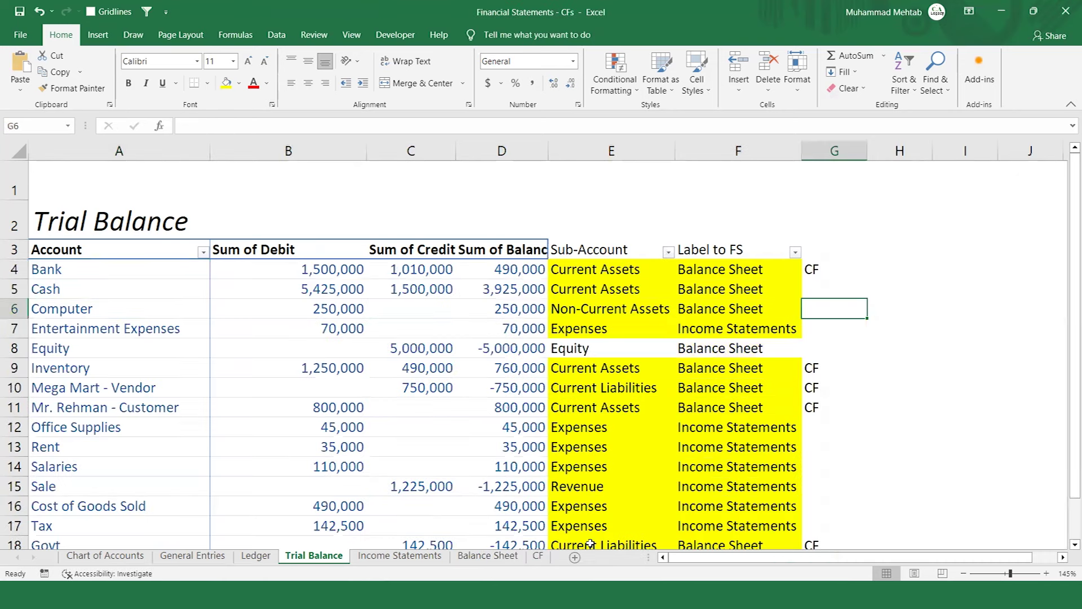
key(Up)
key(Up)
key(Up)
key(shift+Down)
key(shift+Down)
key(shift+Down)
key(shift+Down)
key(shift+Down)
key(shift+Down)
key(shift+Down)
key(shift+Down)
key(ctrl+shift+Down)
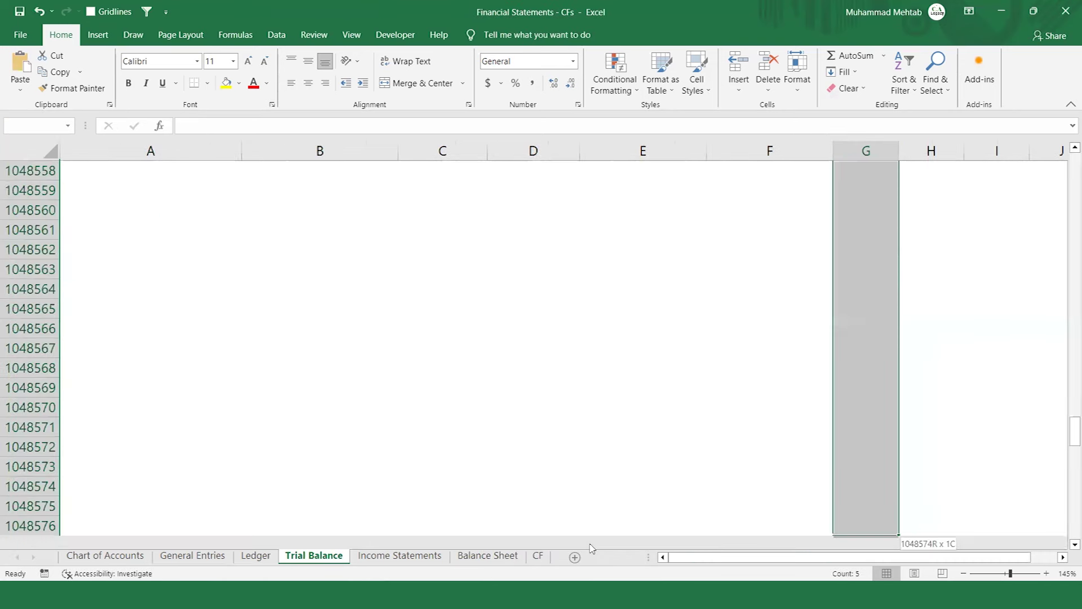
key(ctrl+BackSpace)
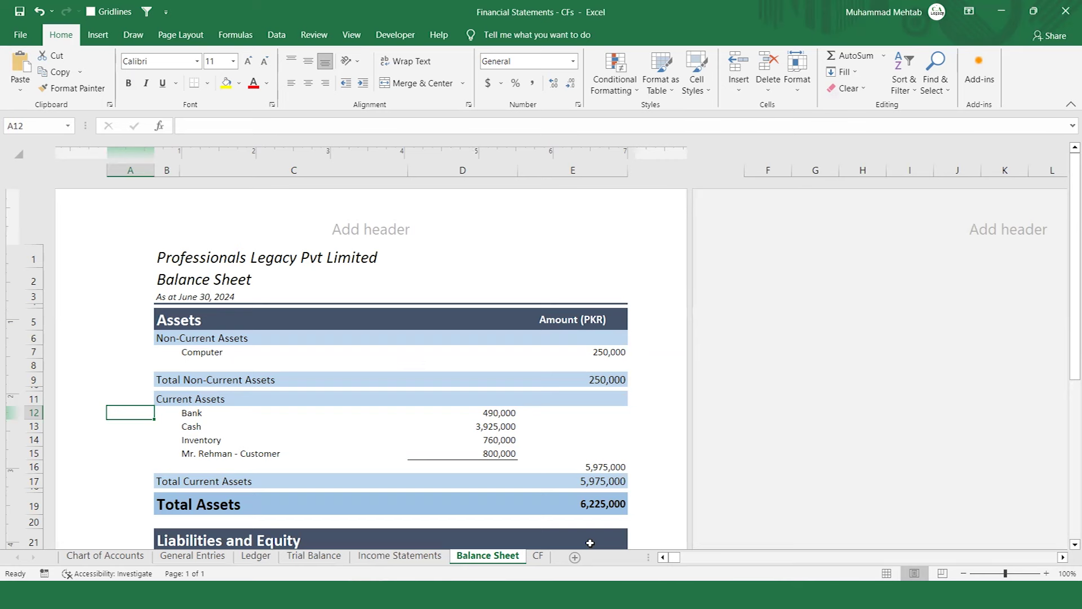
- Copy the three-line heading block B1:E3 from the Income Statements sheet
key(ctrl+Page_Down)
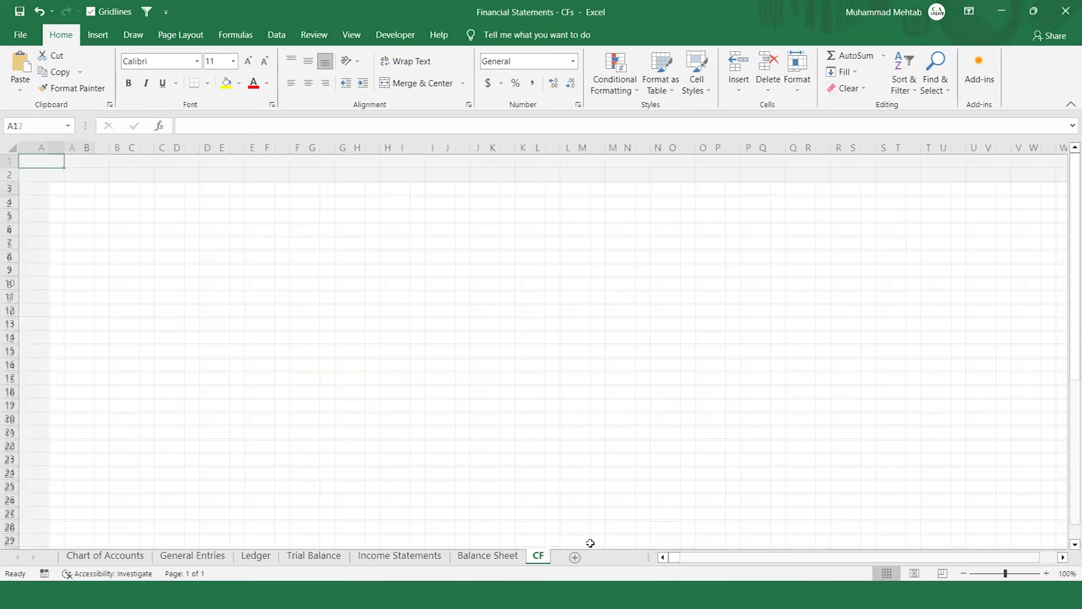
key(ctrl+Page_Up)
key(ctrl+Page_Up)
key(ctrl+Page_Up)
click(590, 542)
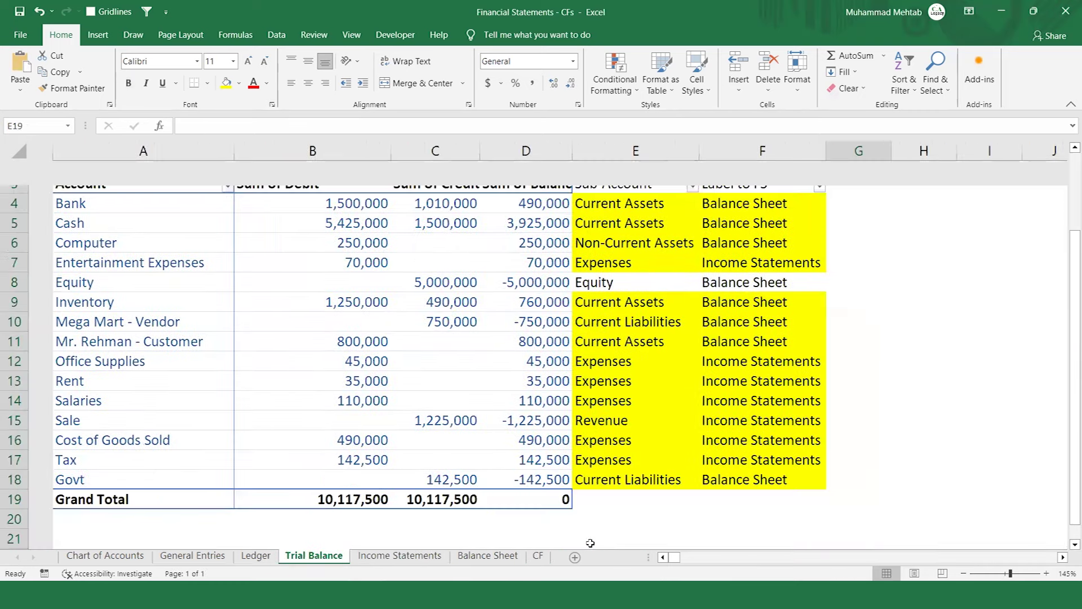
key(ctrl+Page_Down)
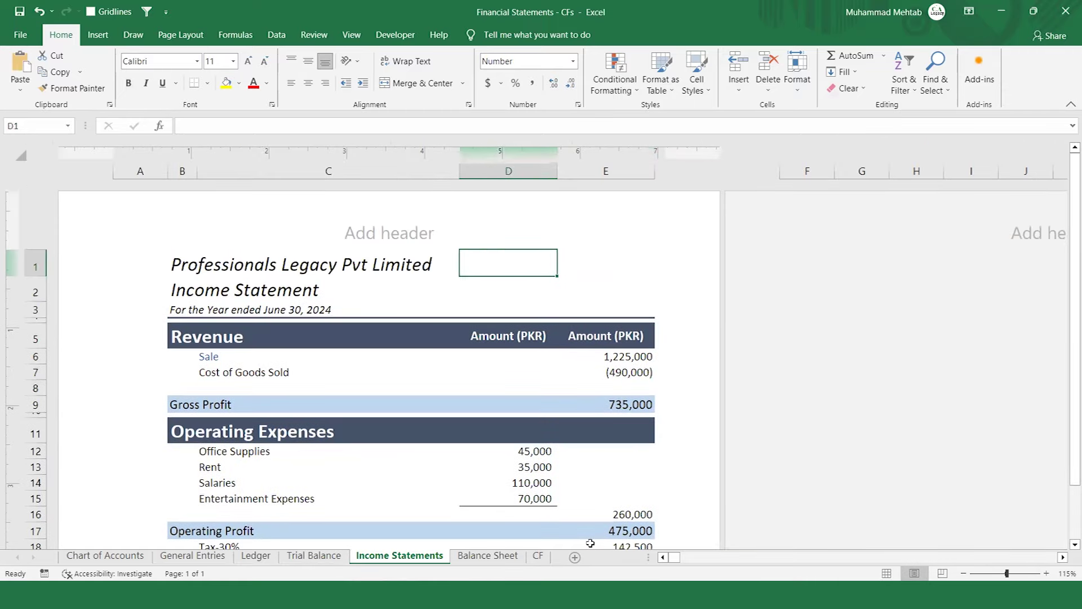
key(Left)
key(shift+Down)
key(shift+Down)
key(shift+Right)
key(shift+Right)
key(shift+Right)
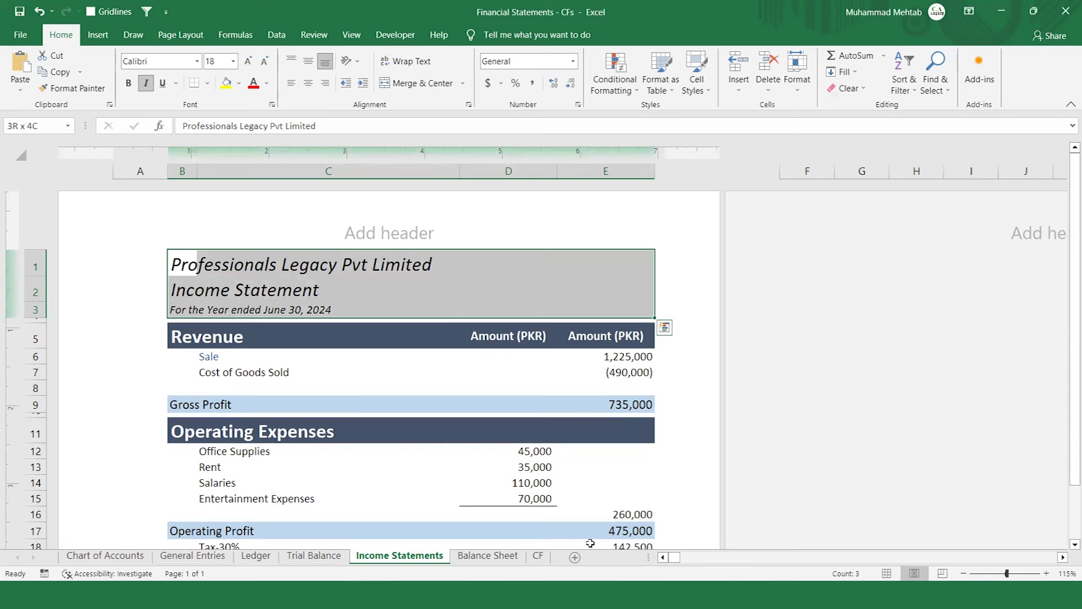
key(ctrl+c)
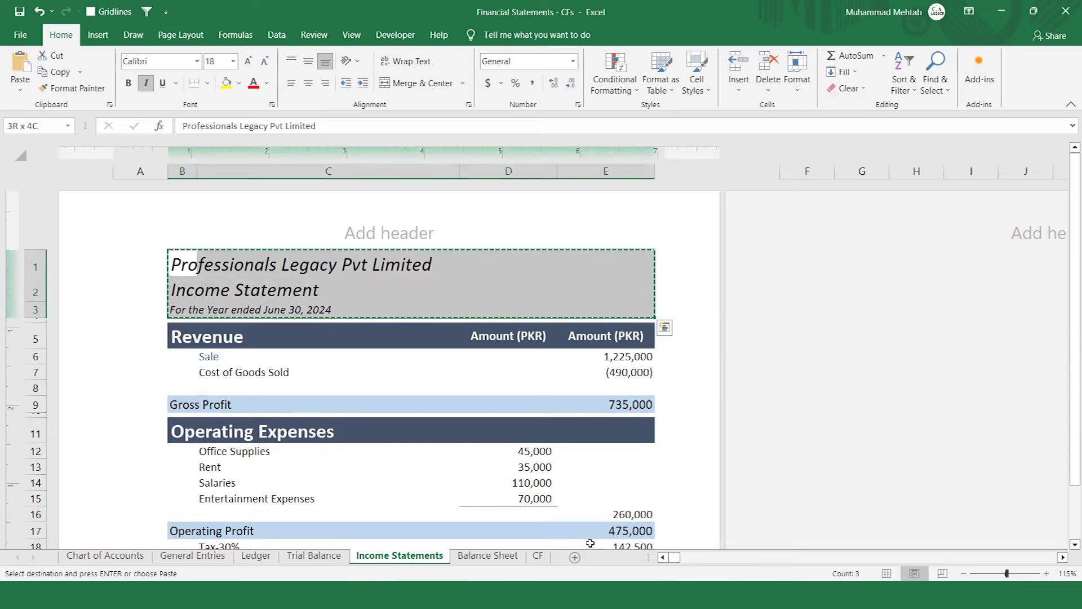
- Paste the copied heading block into the CF sheet starting at cell B2
key(ctrl+Page_Down)
key(ctrl+Page_Down)
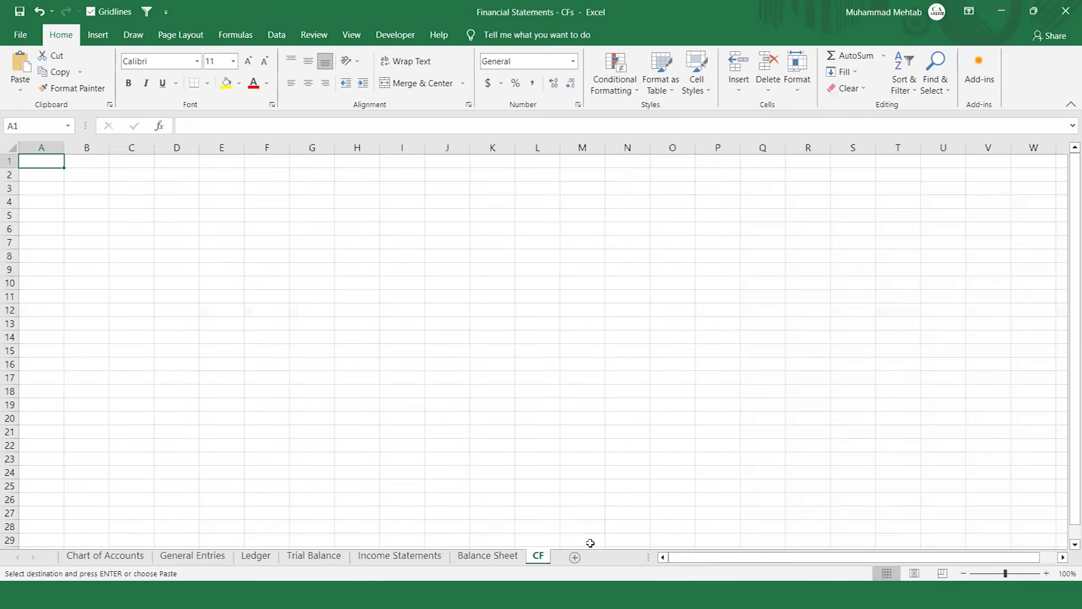
key(Right)
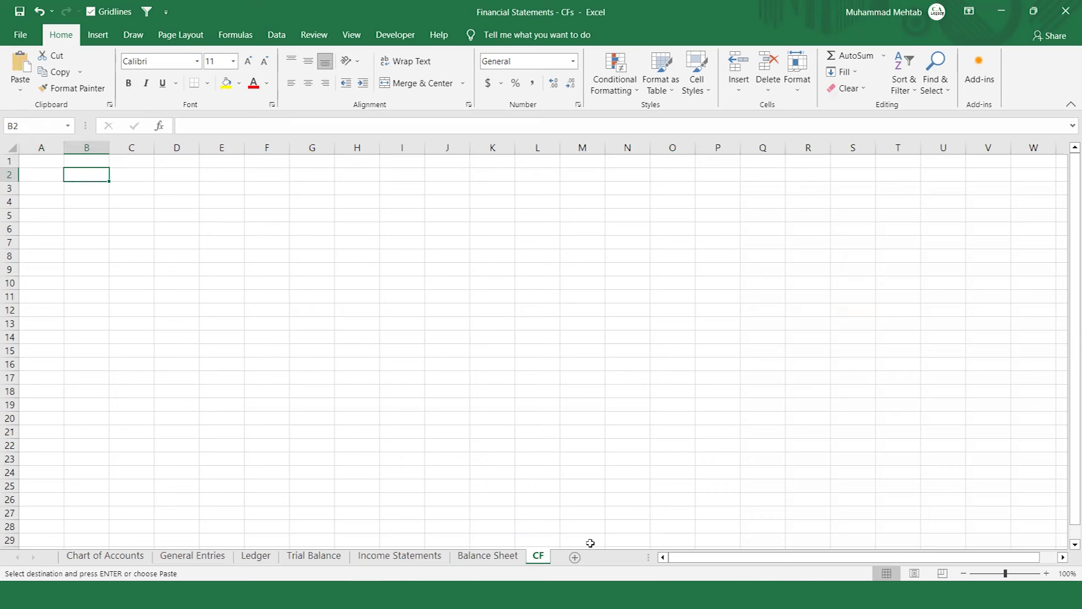
key(ctrl+v)
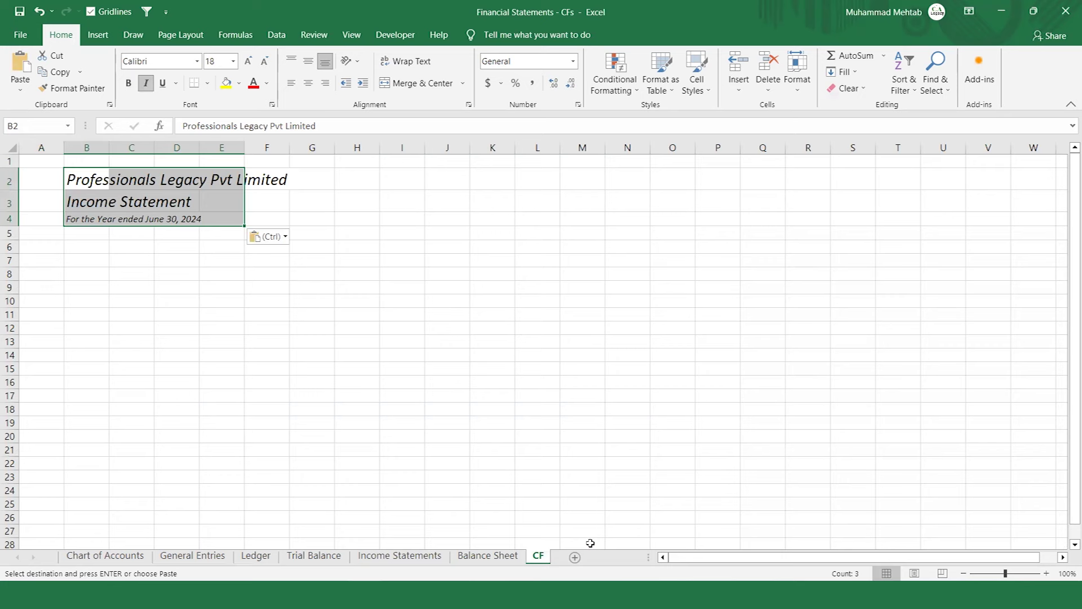
- Hide the gridlines on the CF sheet
key(Down)
scroll(590, 543, up, 3)
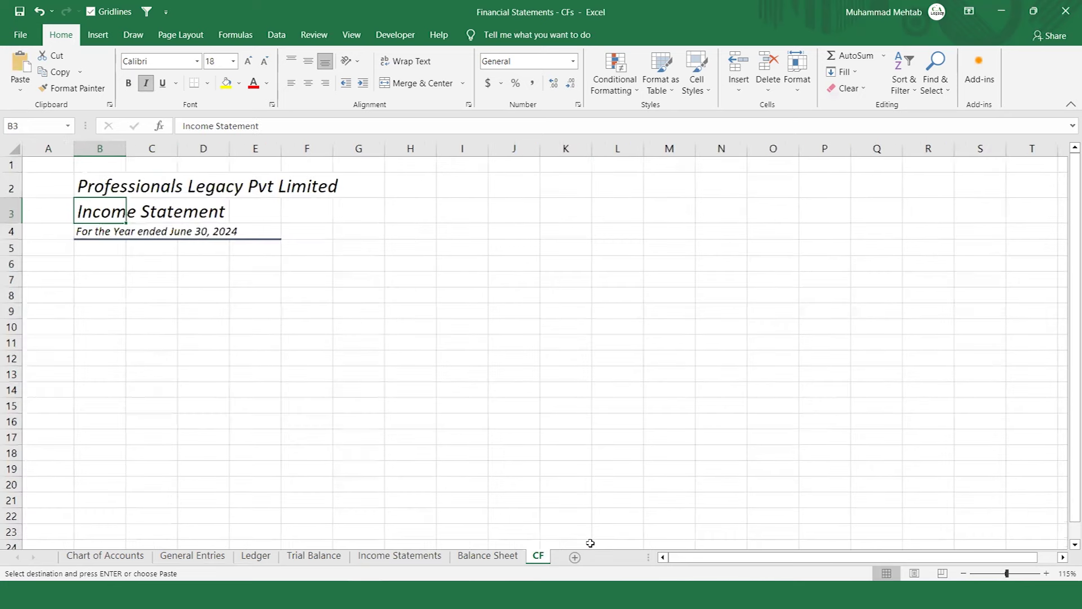
key(Down)
key(Down)
key(Down)
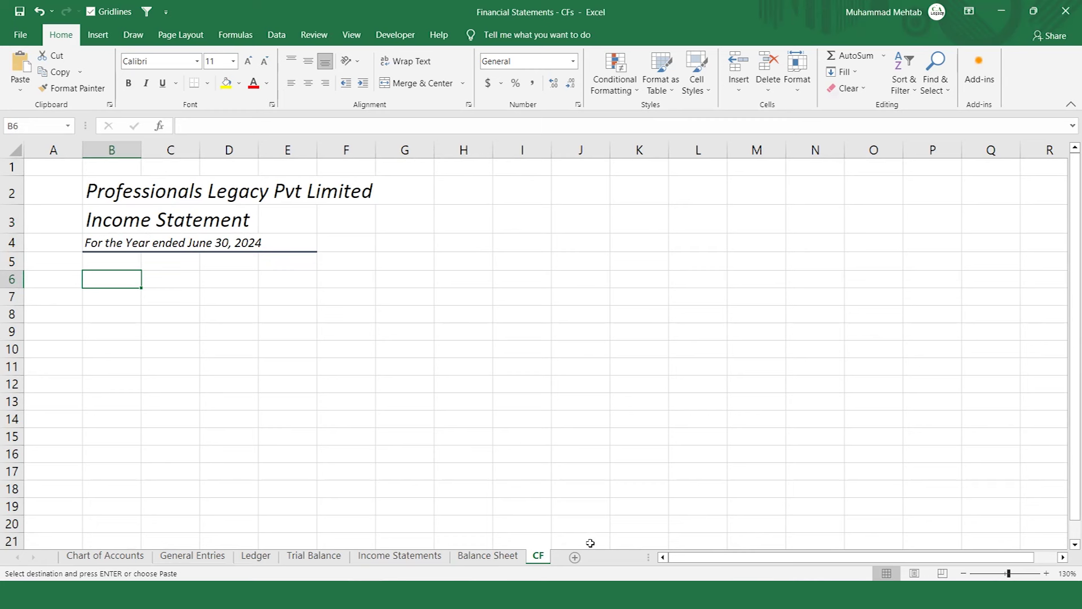
key(alt+w)
key(v)
key(g)
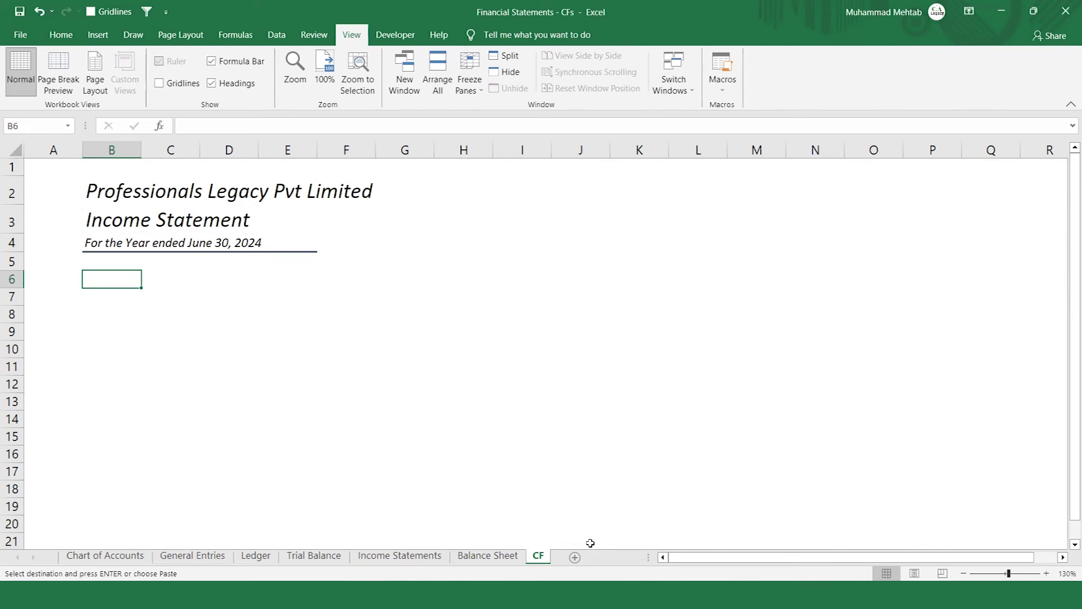
- Reduce the width of column A on the CF sheet to a narrow margin
key(Up)
key(Left)
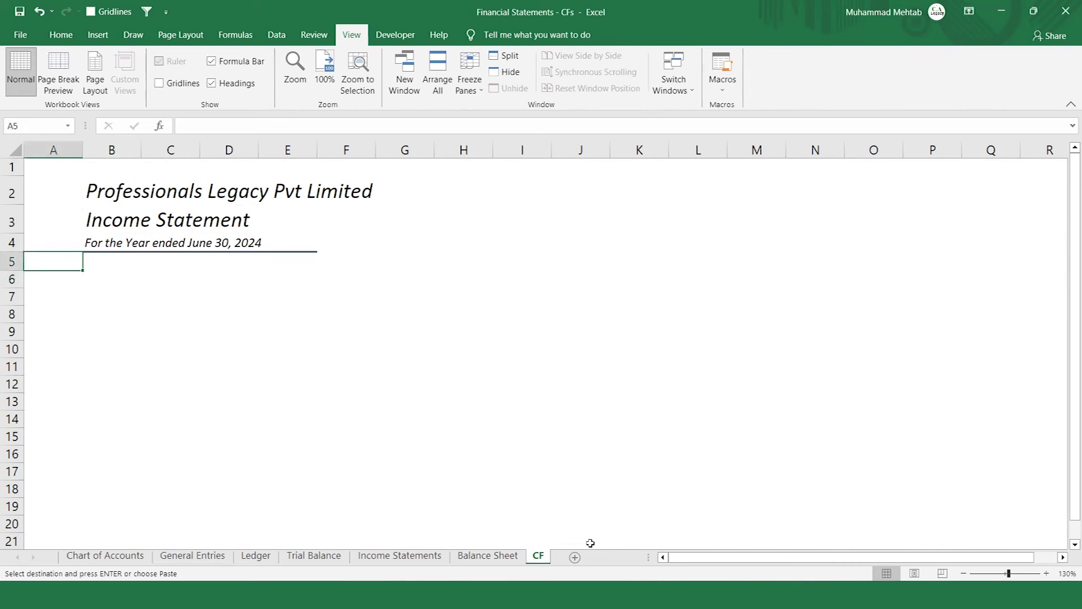
key(alt)
key(h)
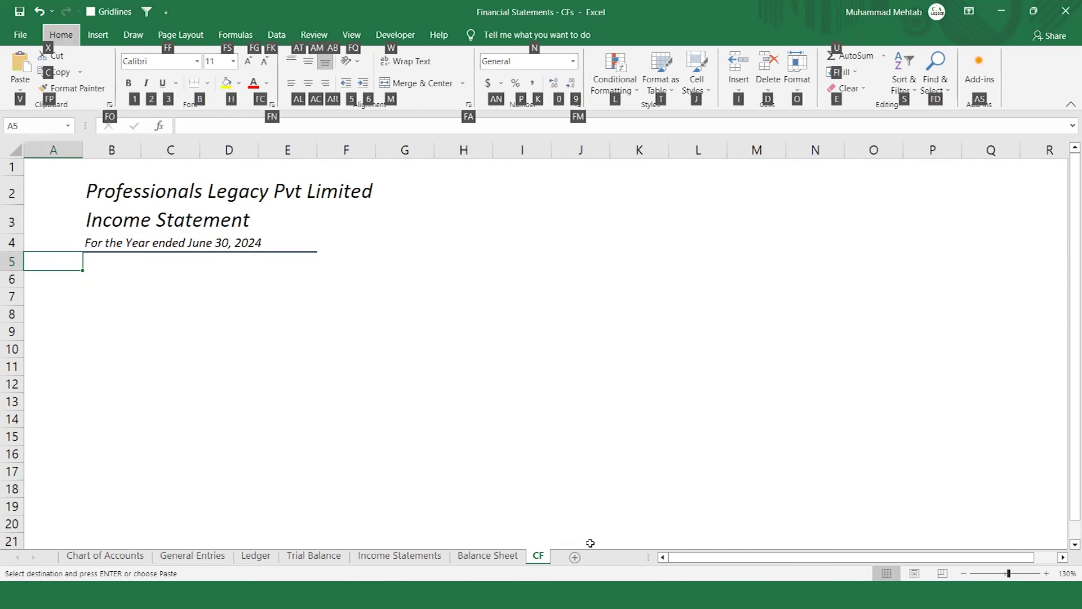
key(o)
key(w)
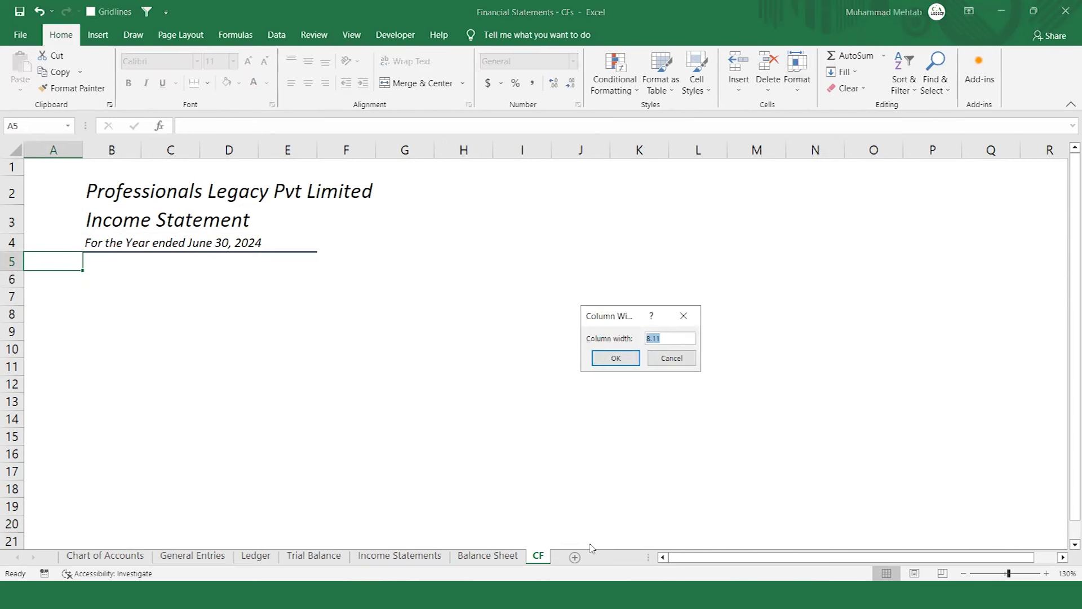
text(202)
key(Return)
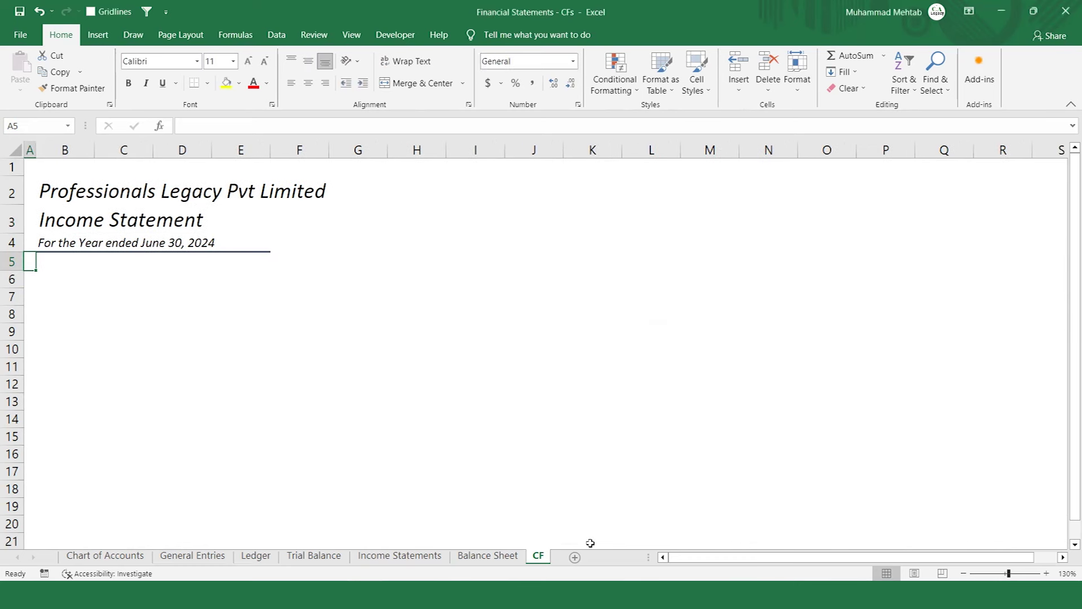
- Reduce the height of row 5 to a thin spacer directly beneath the heading block
key(Right)
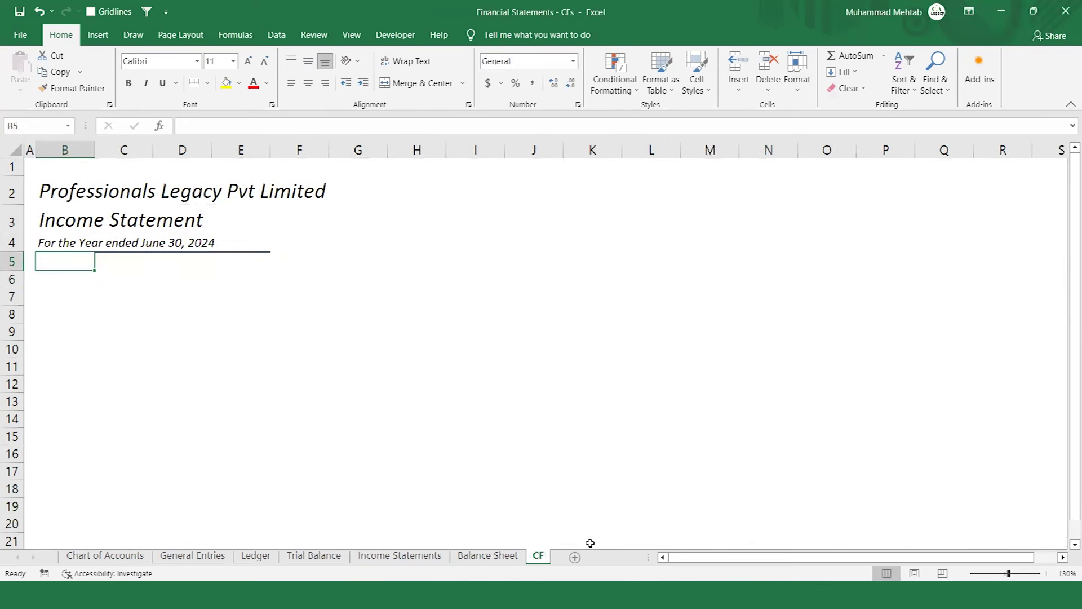
key(Up)
key(Up)
key(Down)
key(Down)
key(alt)
key(h)
key(o)
key(i)
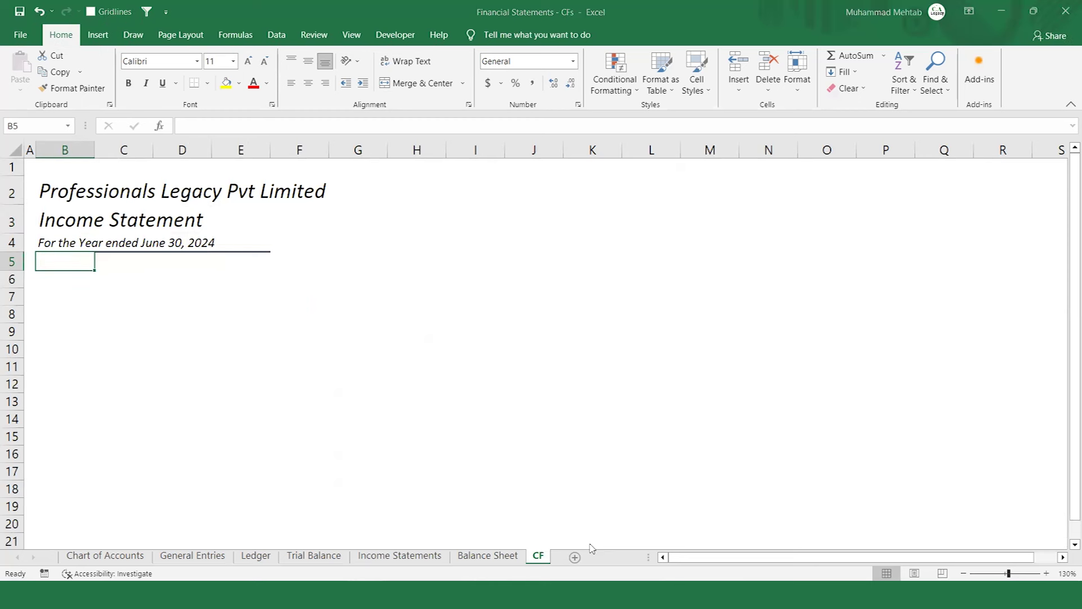
key(alt+h)
text(oh0)
key(Return)
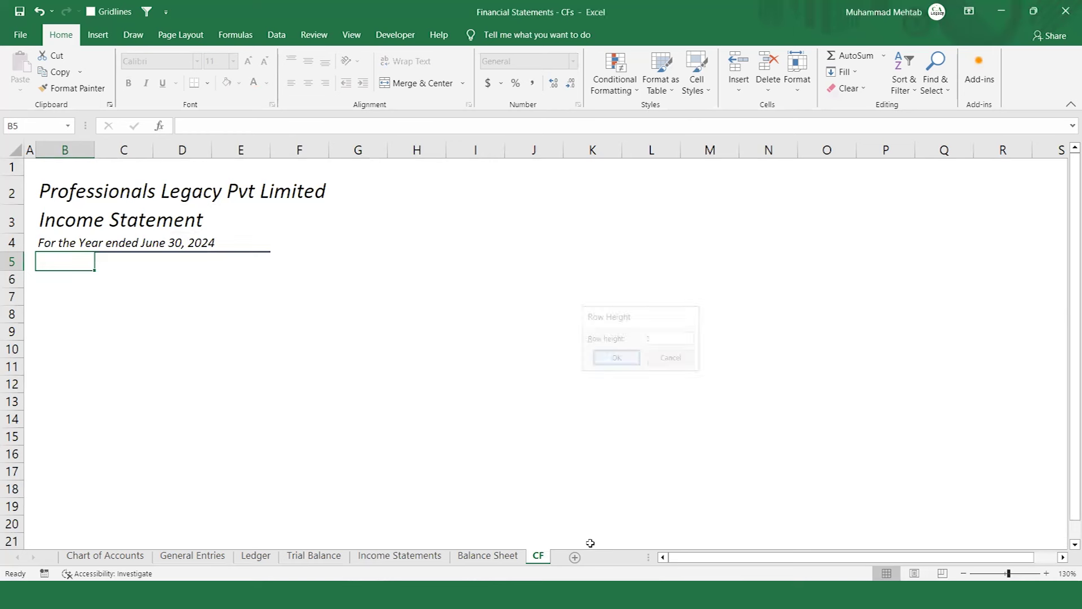
key(Down)
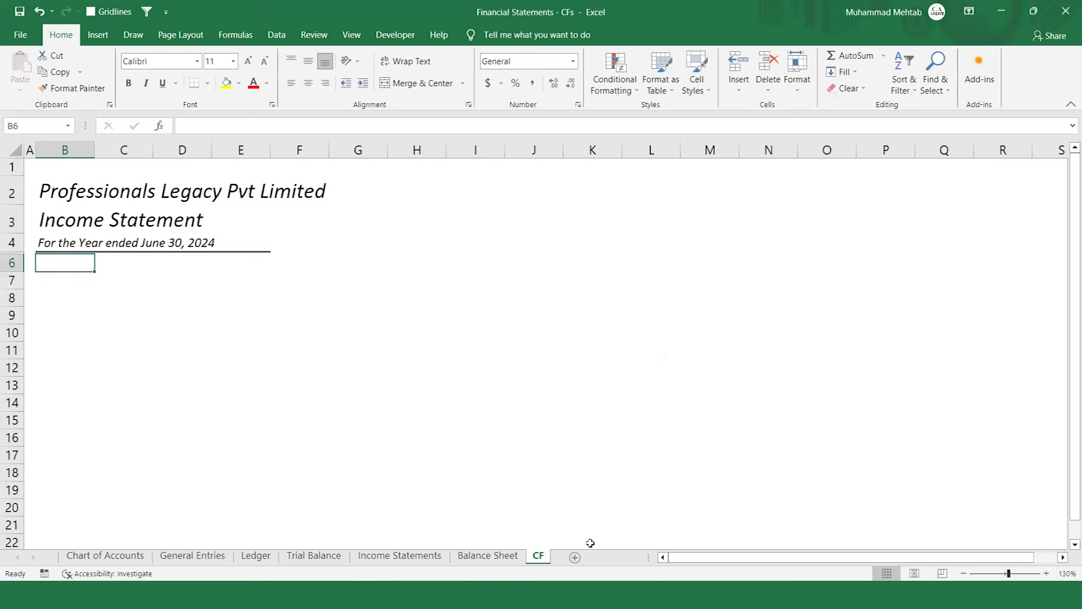
- Replace the statement title in cell B3 with "Cash Flow Statement"
key(Up)
key(Up)
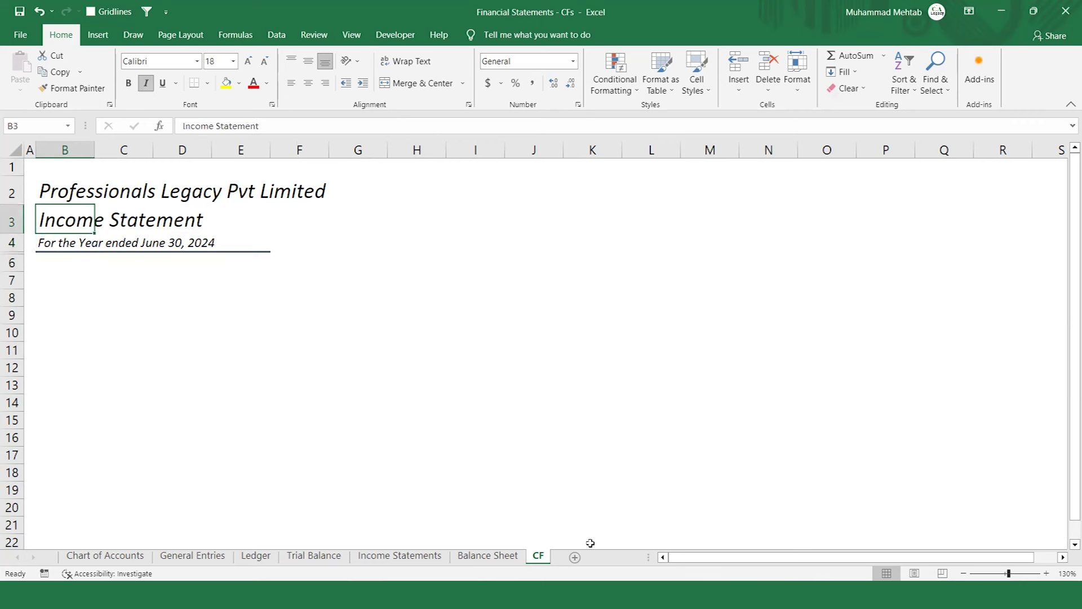
key(F2)
key(BackSpace)
key(BackSpace)
key(BackSpace)
key(BackSpace)
key(BackSpace)
key(BackSpace)
key(BackSpace)
key(BackSpace)
key(BackSpace)
key(BackSpace)
key(BackSpace)
key(BackSpace)
key(BackSpace)
key(BackSpace)
key(BackSpace)
key(BackSpace)
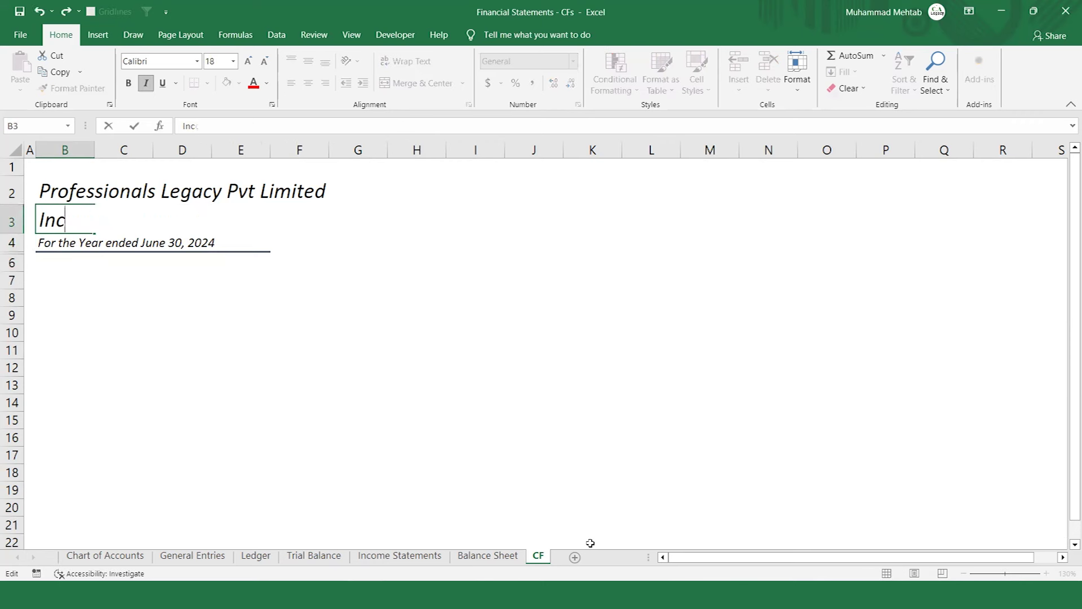
text(Cash F)
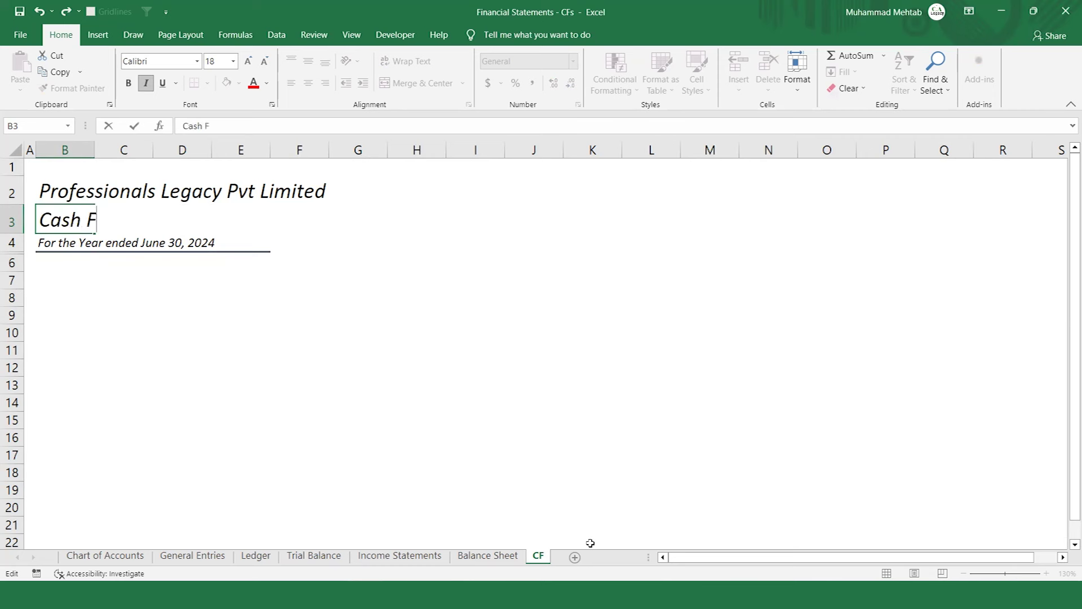
text(low Stat)
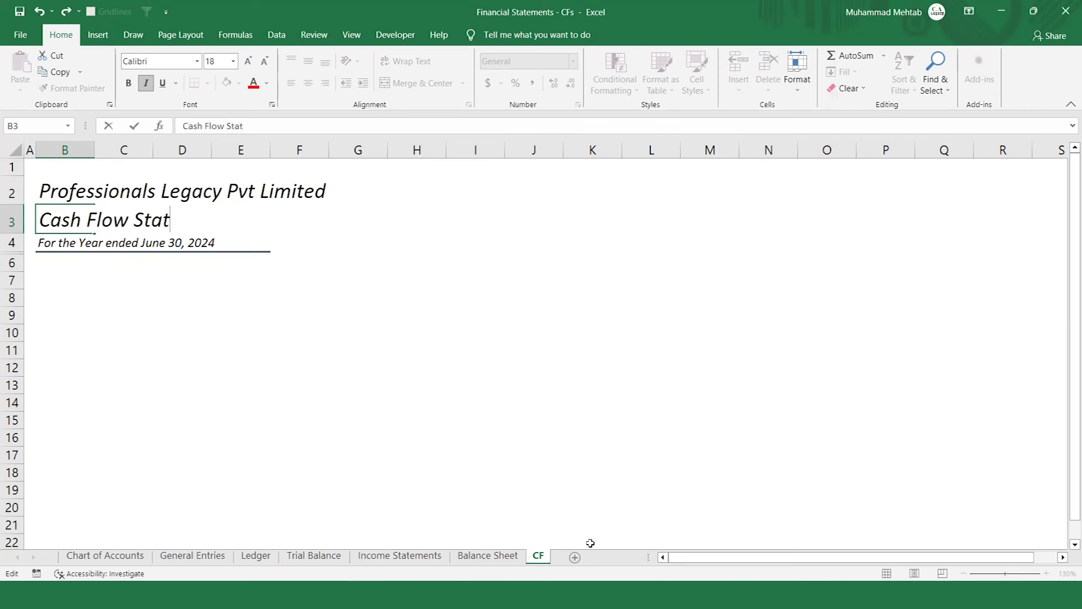
text(ement)
key(Return)
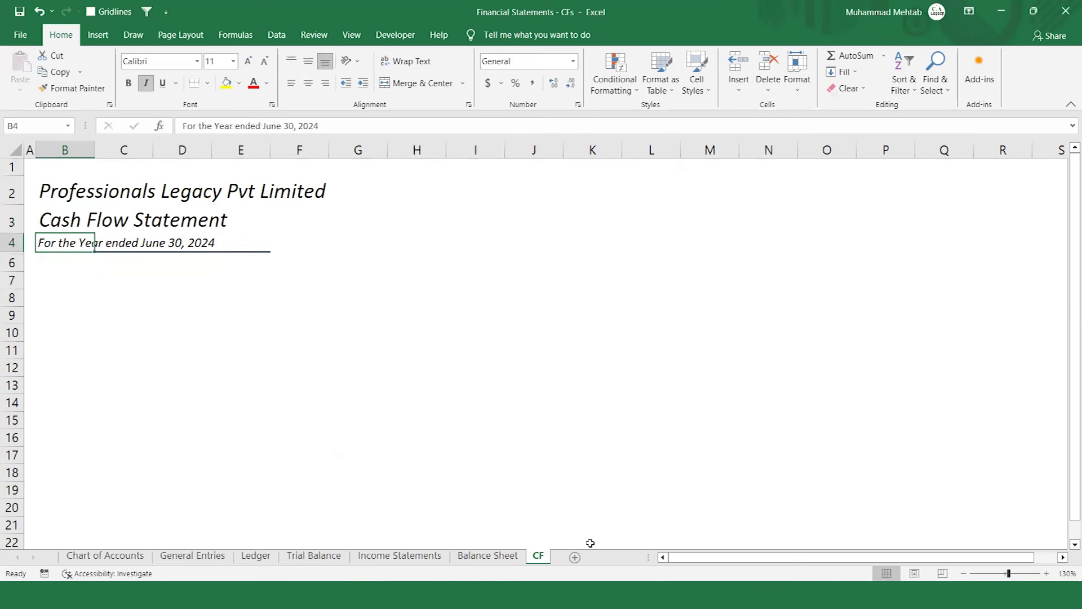
key(Return)
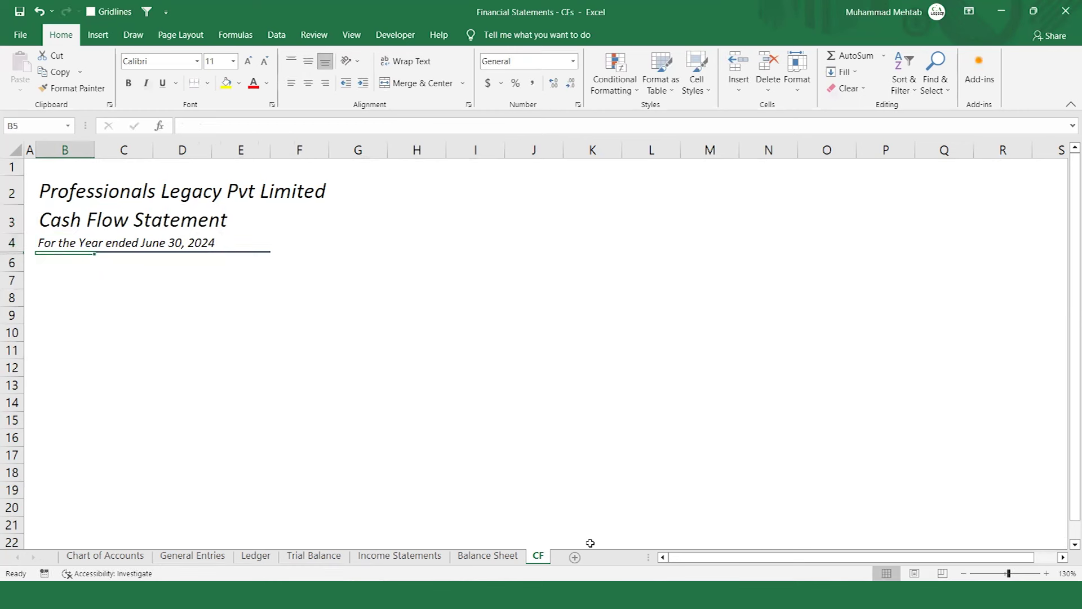
key(Return)
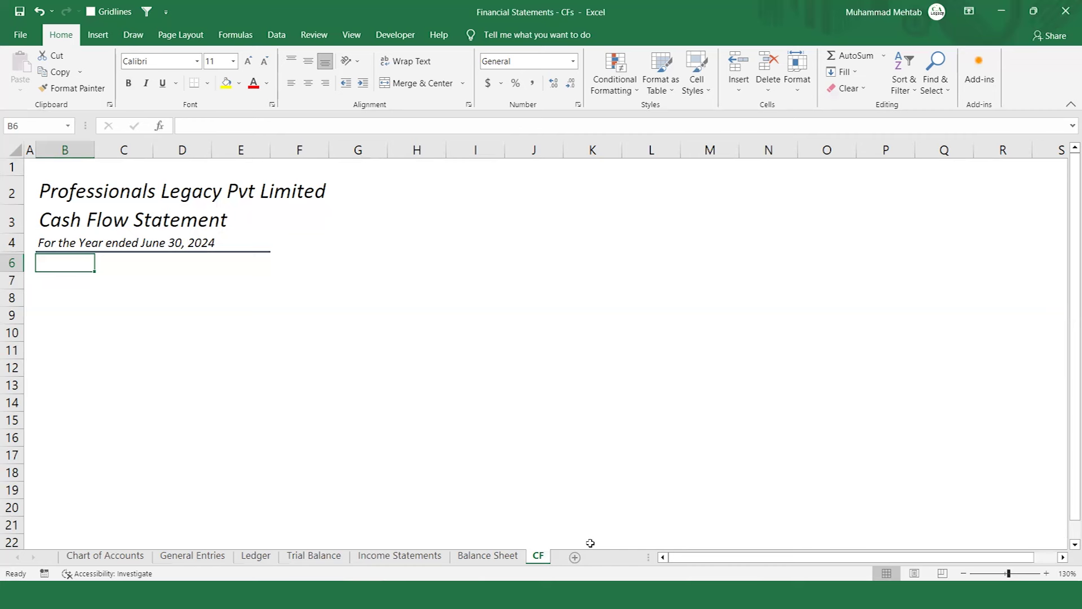
- Examine the Income Statements sheet's amounts from Revenue down through Operating Expenses to Operating Profit
key(ctrl+Page_Up)
key(ctrl+Page_Up)
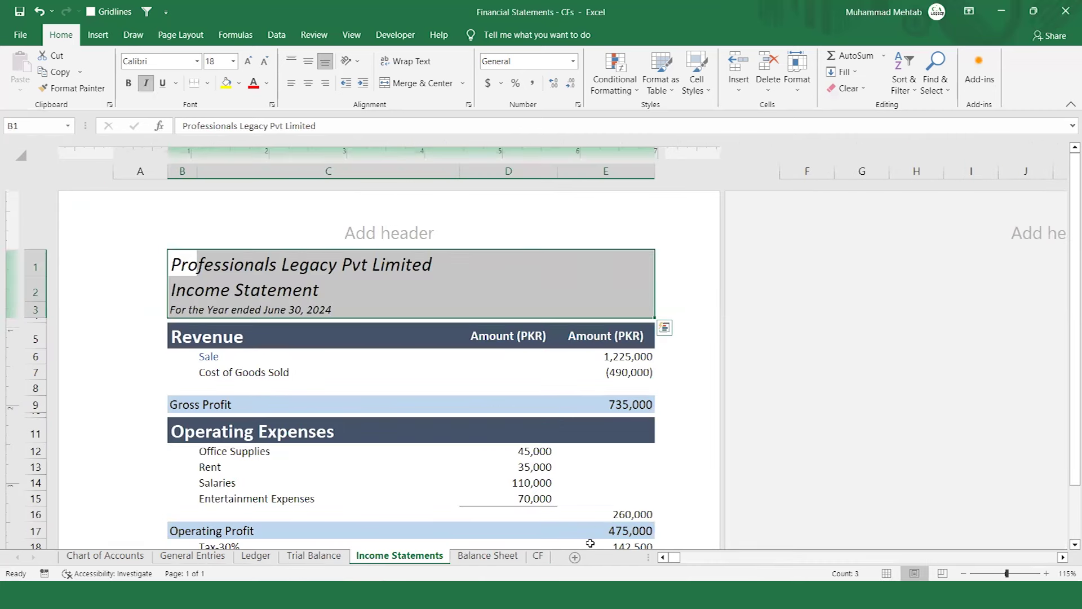
key(ctrl+Down)
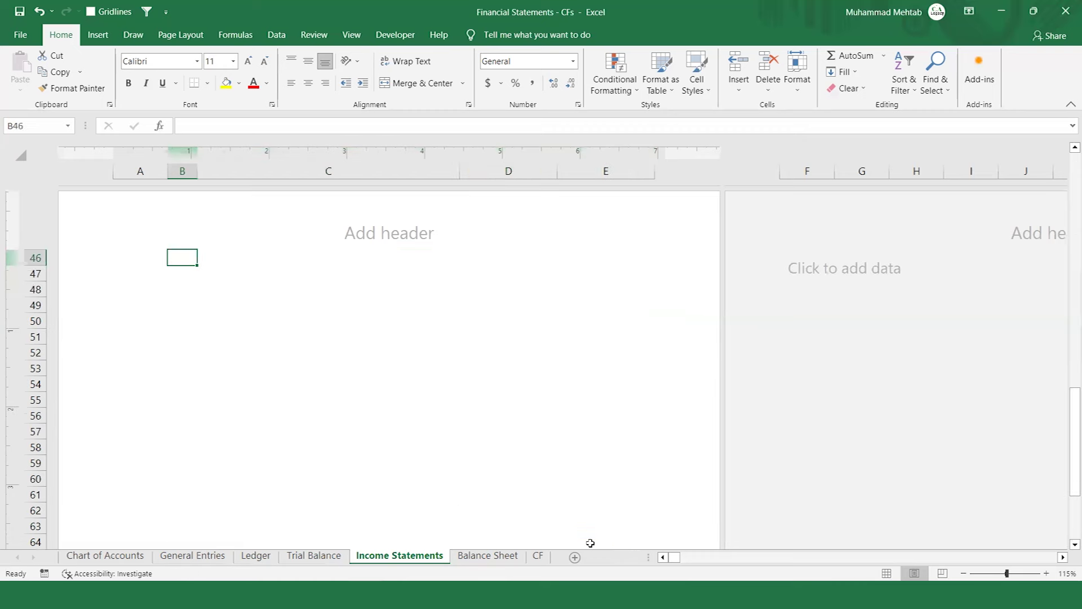
key(ctrl+Up)
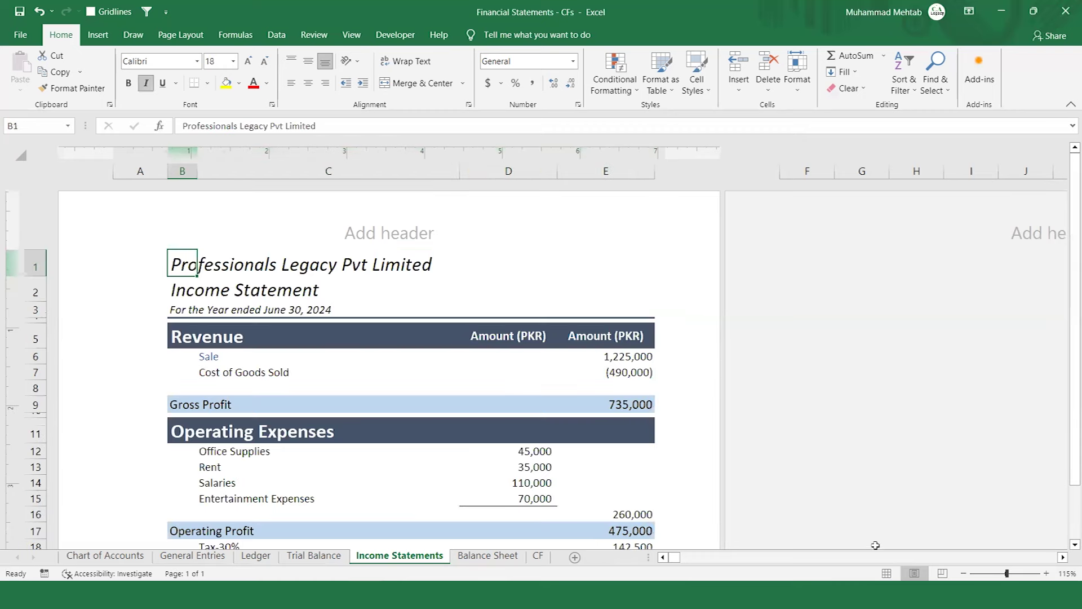
click(595, 462)
key(Down)
key(Down)
key(Down)
key(Down)
key(Down)
key(Down)
key(Down)
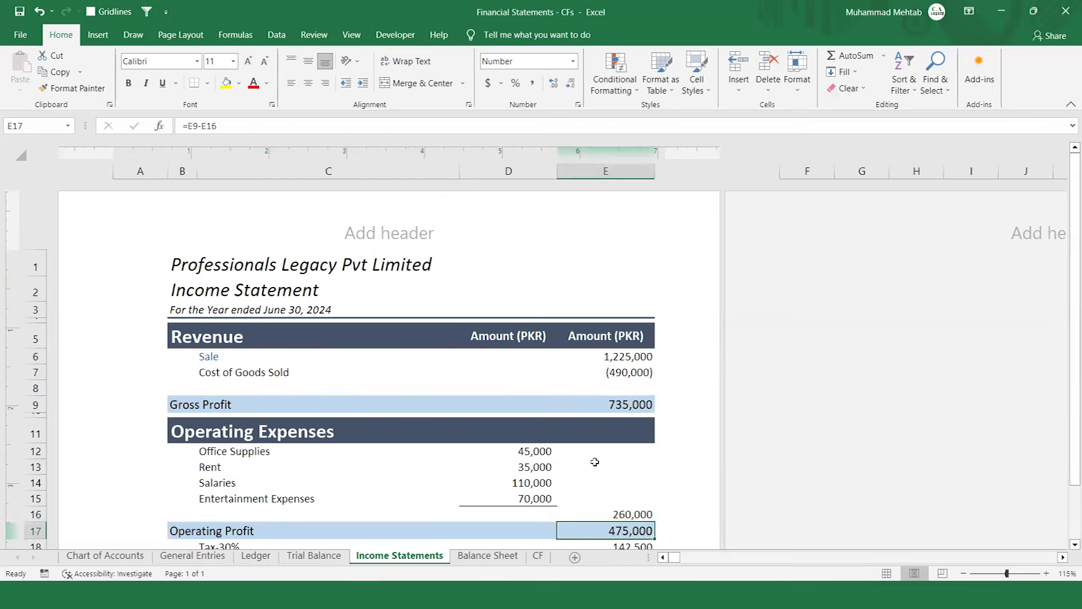
key(Up)
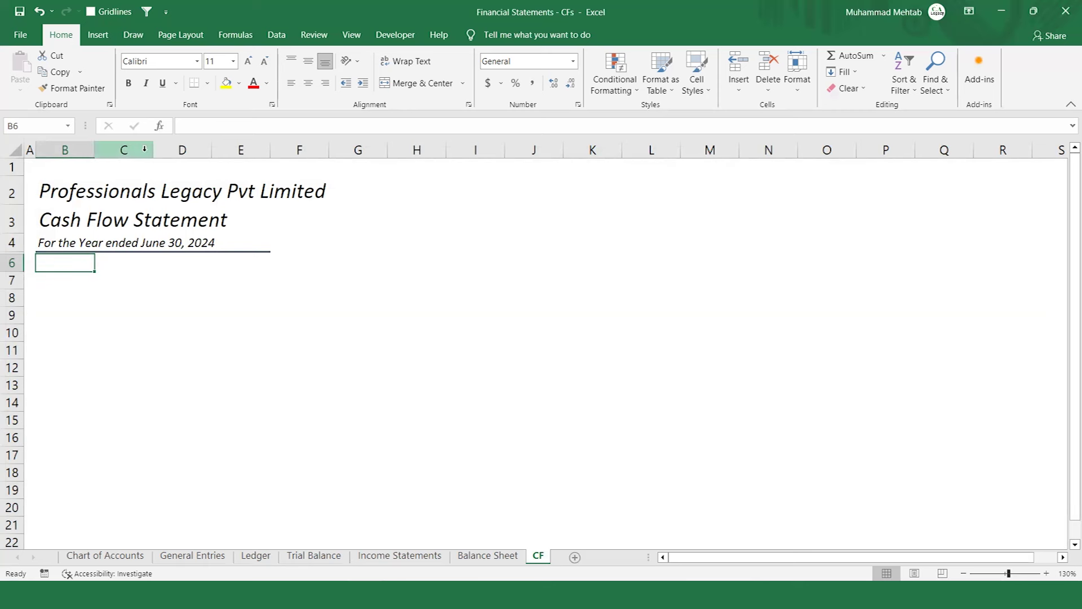
- Widen column C on the CF sheet to about three times its width to hold the line-item labels
drag(151, 154, 267, 159)
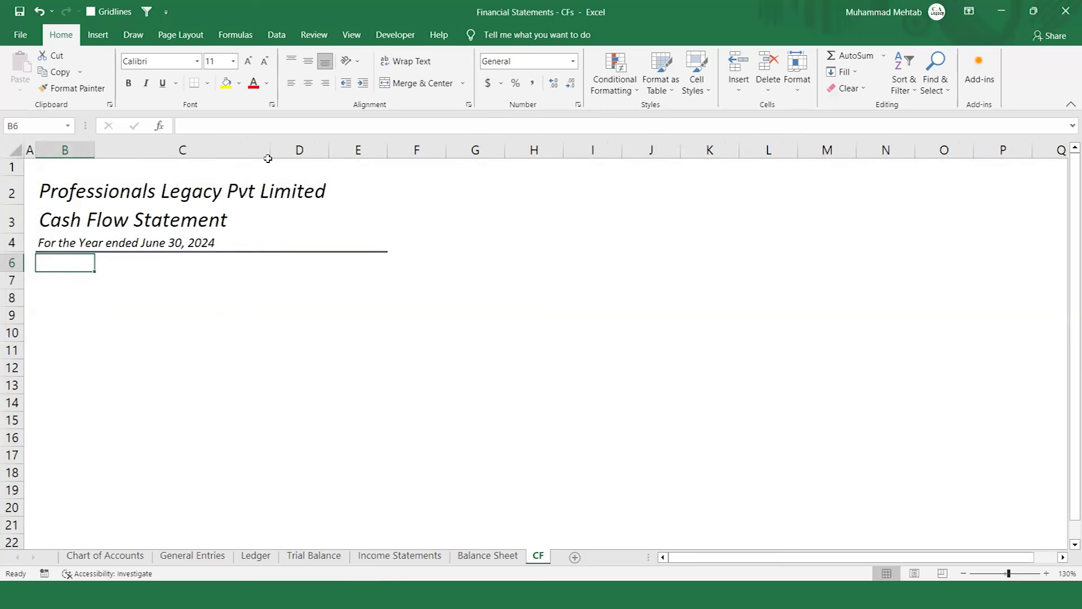
key(Down)
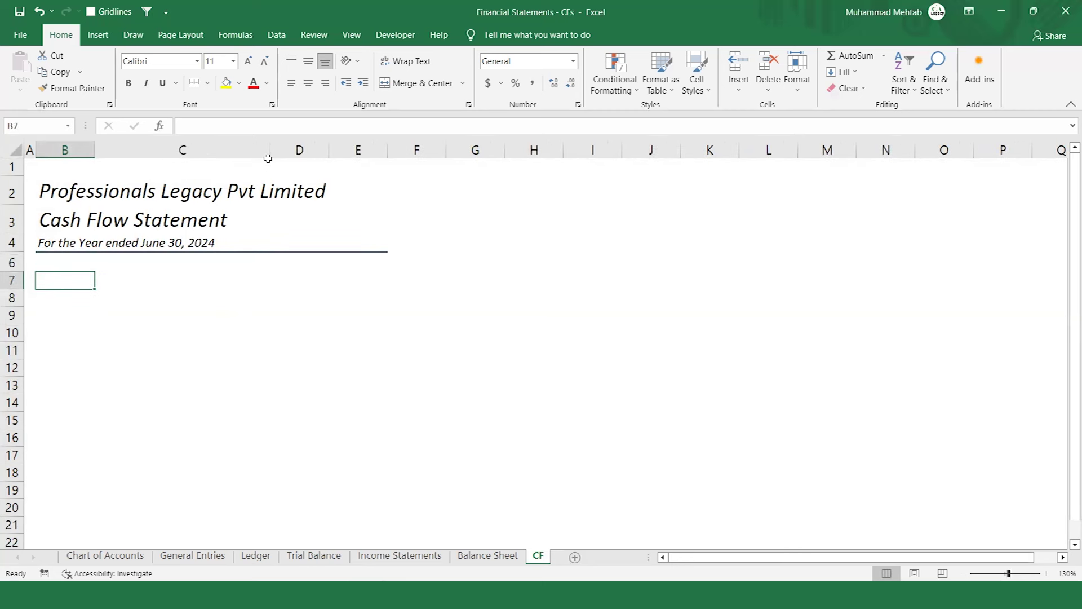
key(Up)
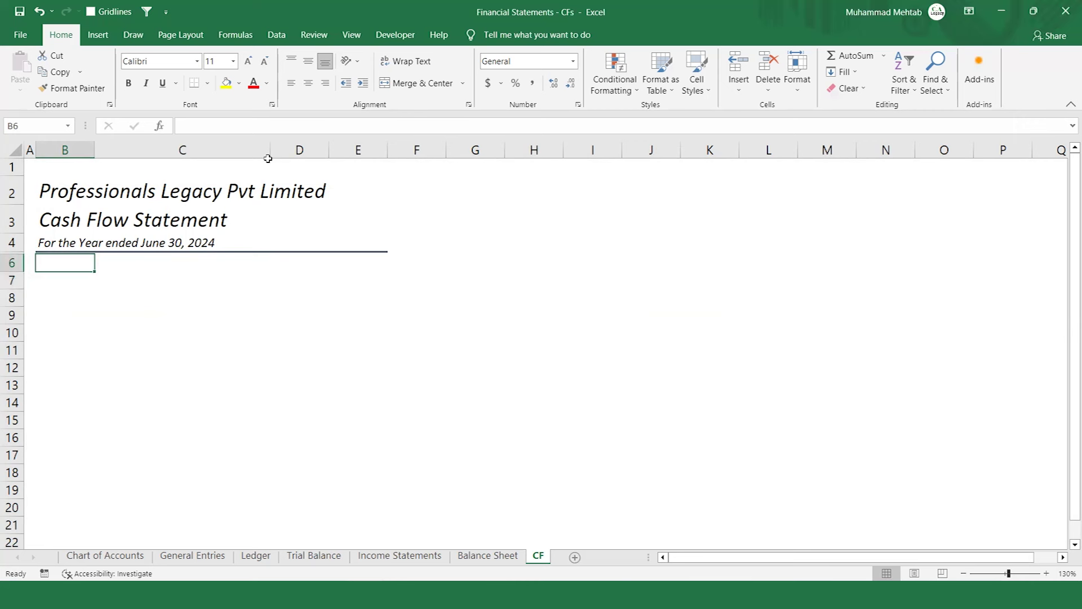
- Enter the section heading "CASH FLOW FROM OPERATING ACTIVITIES" in B6 and format it bold, italic and underlined at font size 12
text(CASH FLOW FROM OPERATING ACTIVITIES)
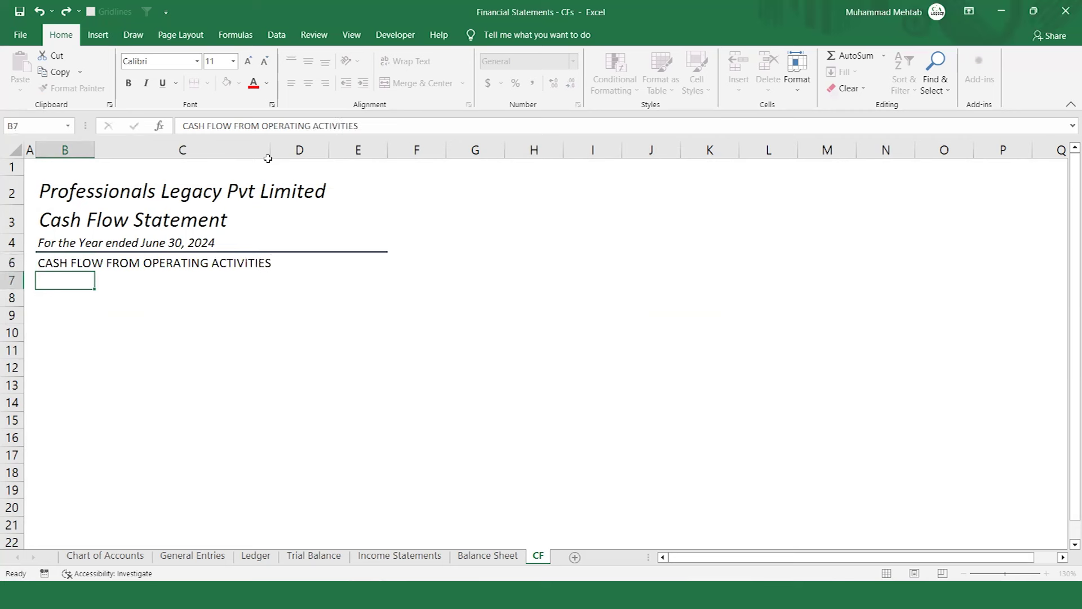
key(Return)
key(Up)
key(ctrl+b)
key(ctrl+u)
key(ctrl+i)
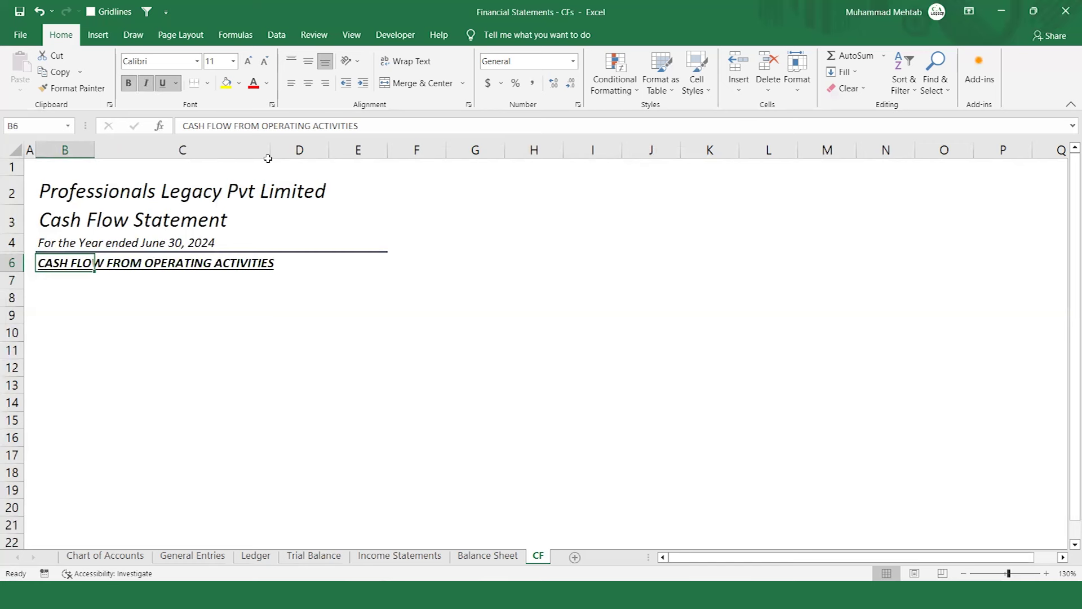
click(248, 62)
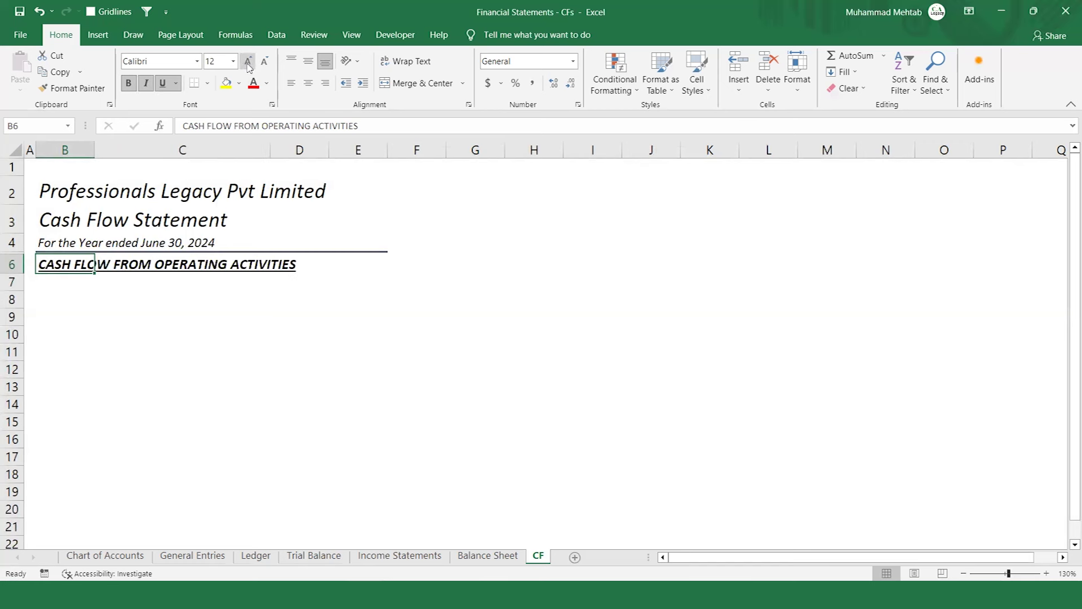
- Enter the line-item label "Net Profit" in cell C8, leaving row 7 blank beneath the section heading
key(Down)
key(Right)
key(Left)
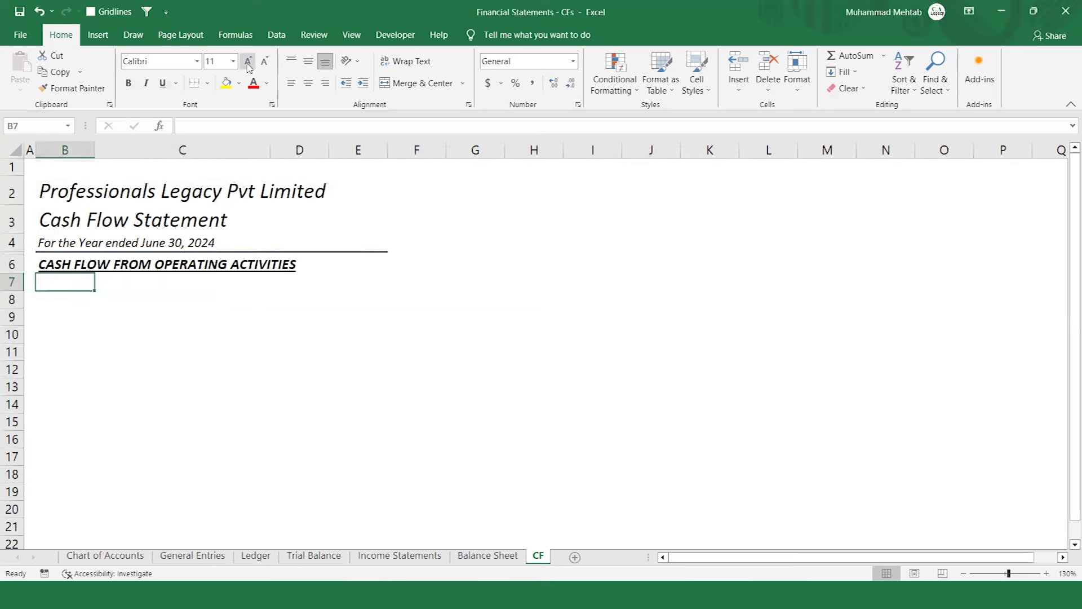
key(Up)
key(Down)
key(Right)
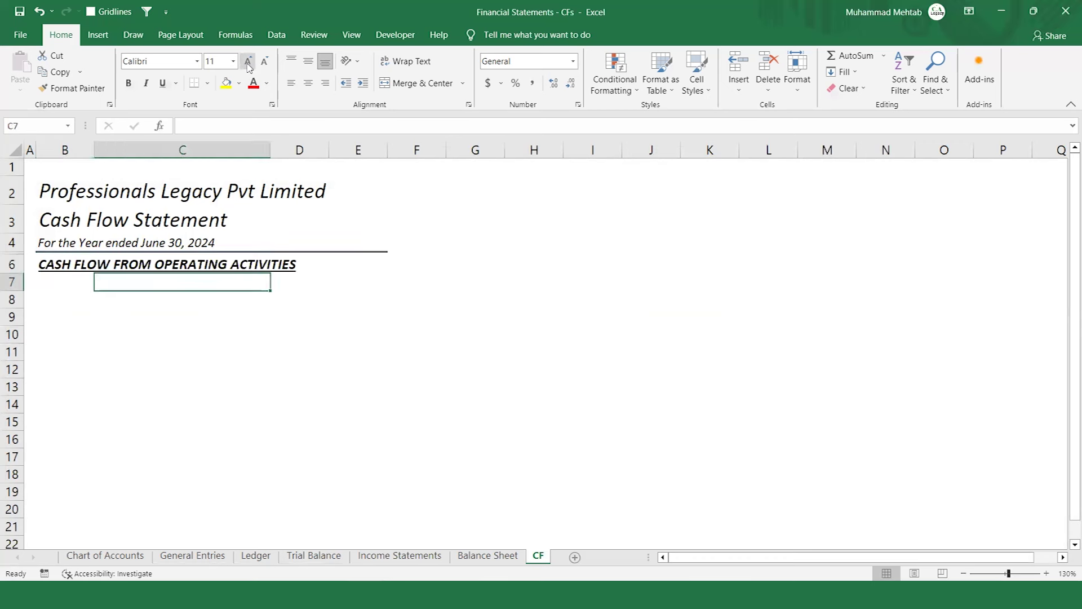
key(Down)
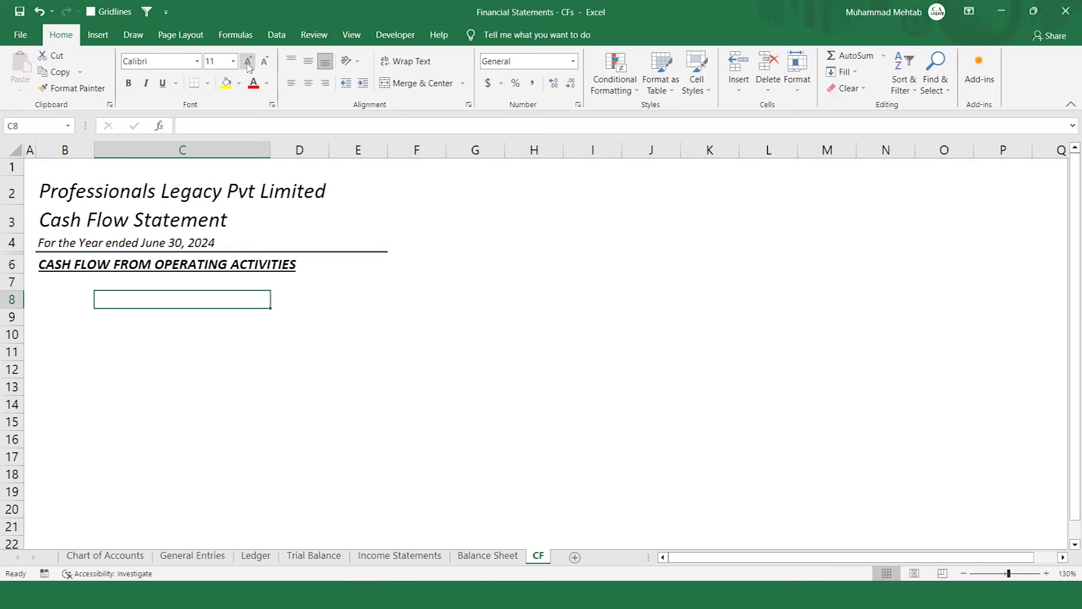
text(Net )
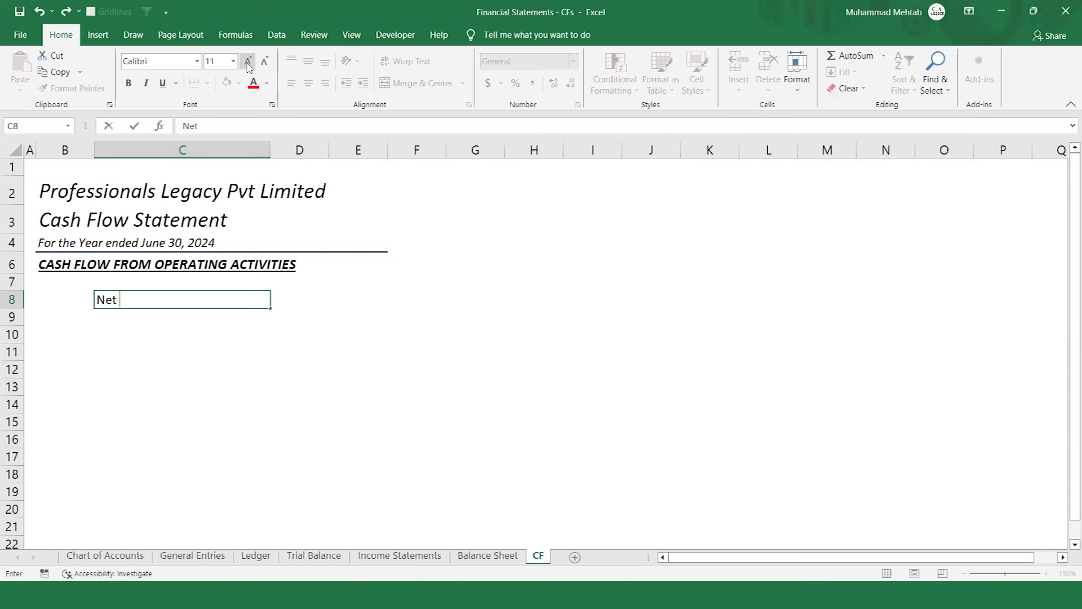
text(Profit)
key(Return)
- Insert two blank columns after column C, inside the underlined heading block of the CF sheet
key(Up)
key(Right)
key(Right)
key(Left)
key(Left)
key(Right)
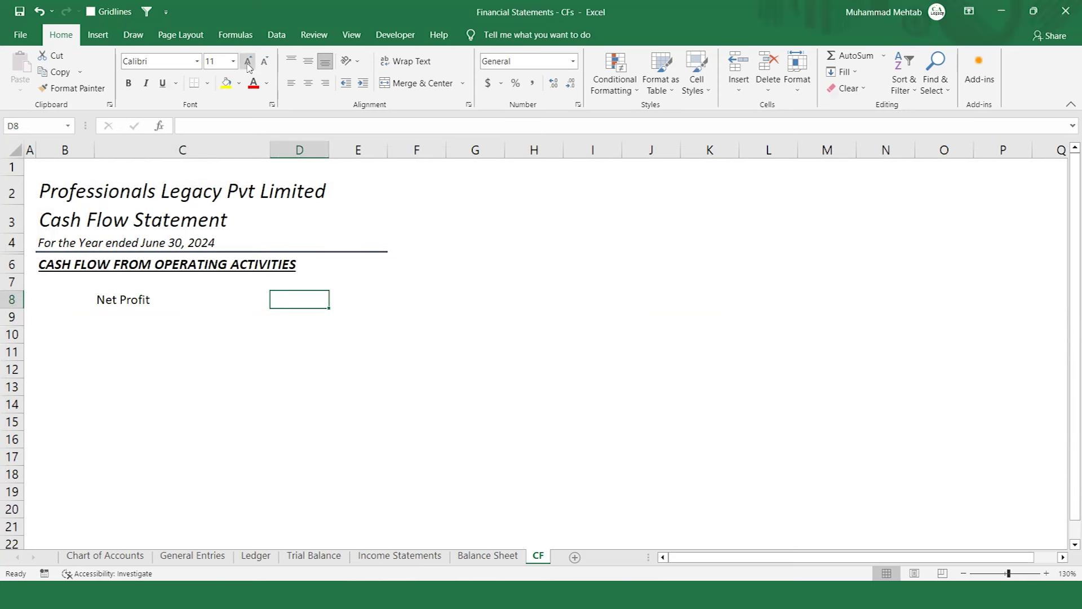
key(Right)
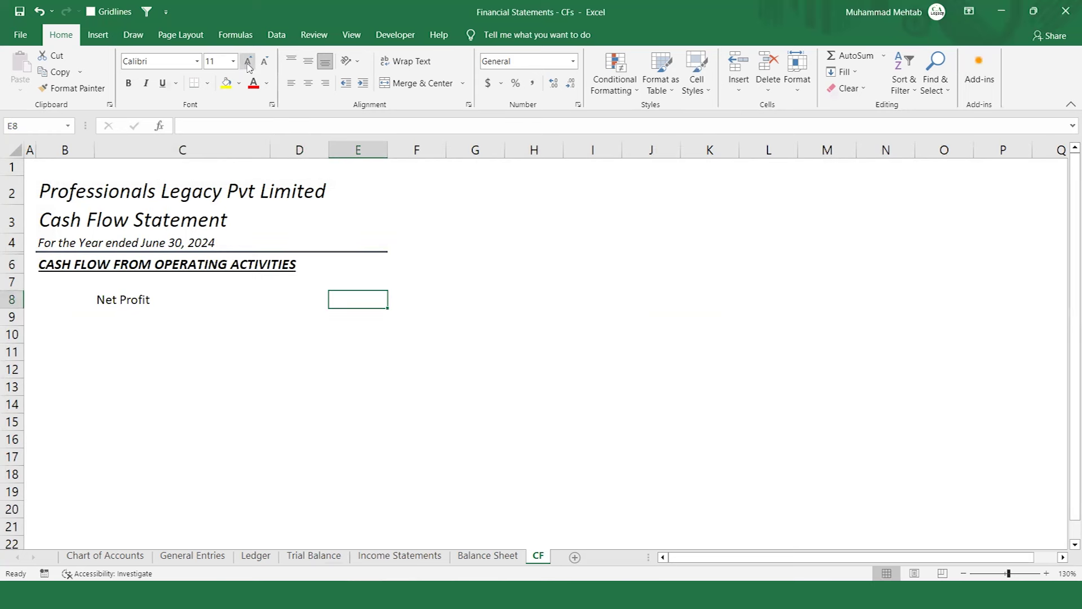
key(Right)
key(Left)
key(Left)
key(Right)
key(Right)
key(Left)
key(ctrl+shift+plus)
key(Down)
key(Down)
key(Down)
key(Return)
key(Left)
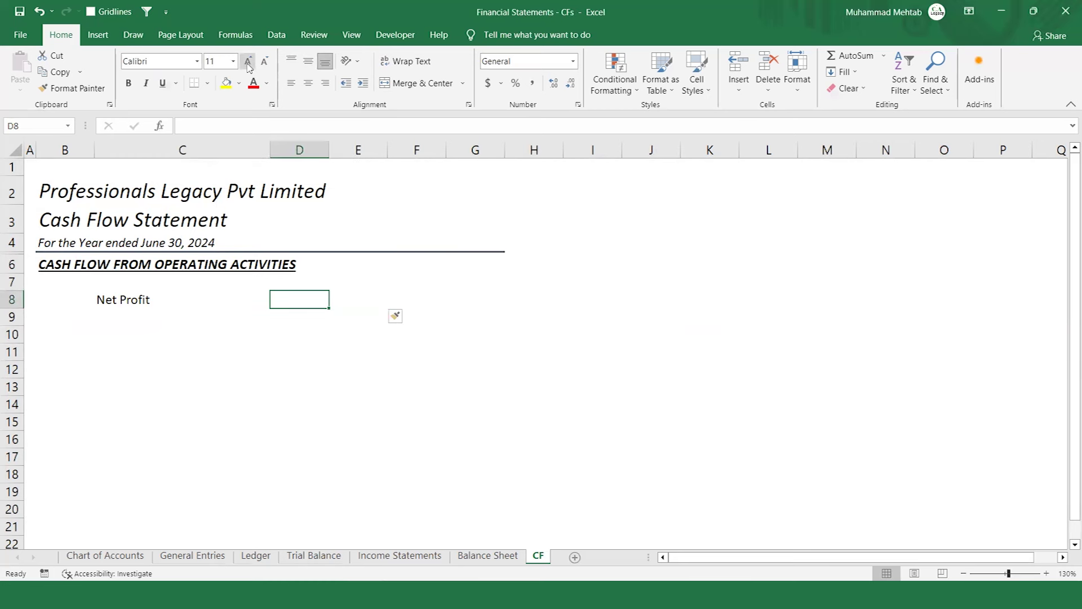
- Link cell F8 on the CF sheet to the Net Profit amount in cell E19 of the Income Statements sheet
key(Right)
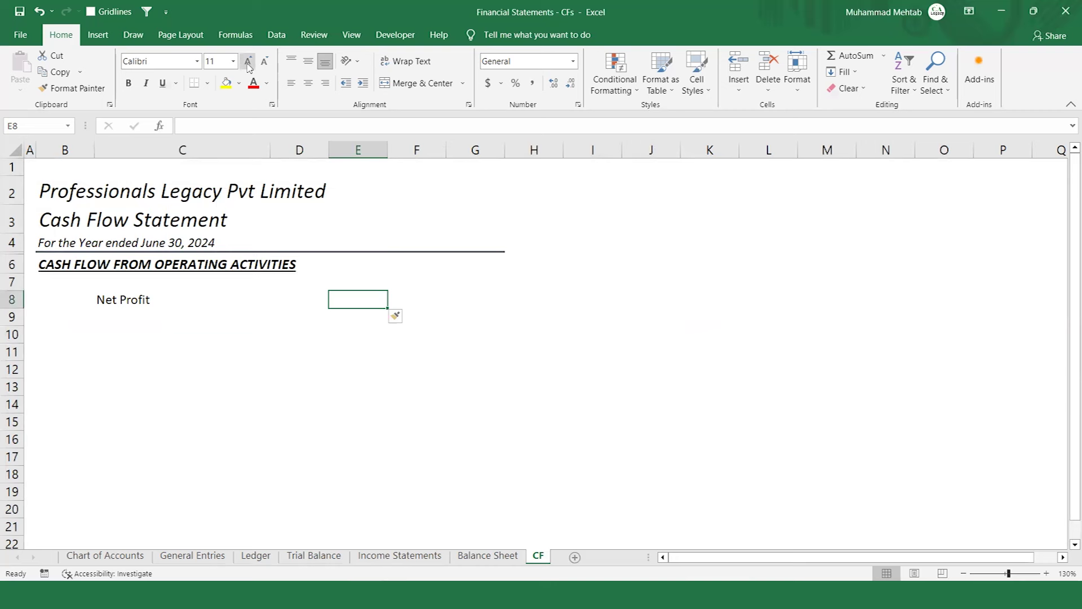
key(Right)
text(=)
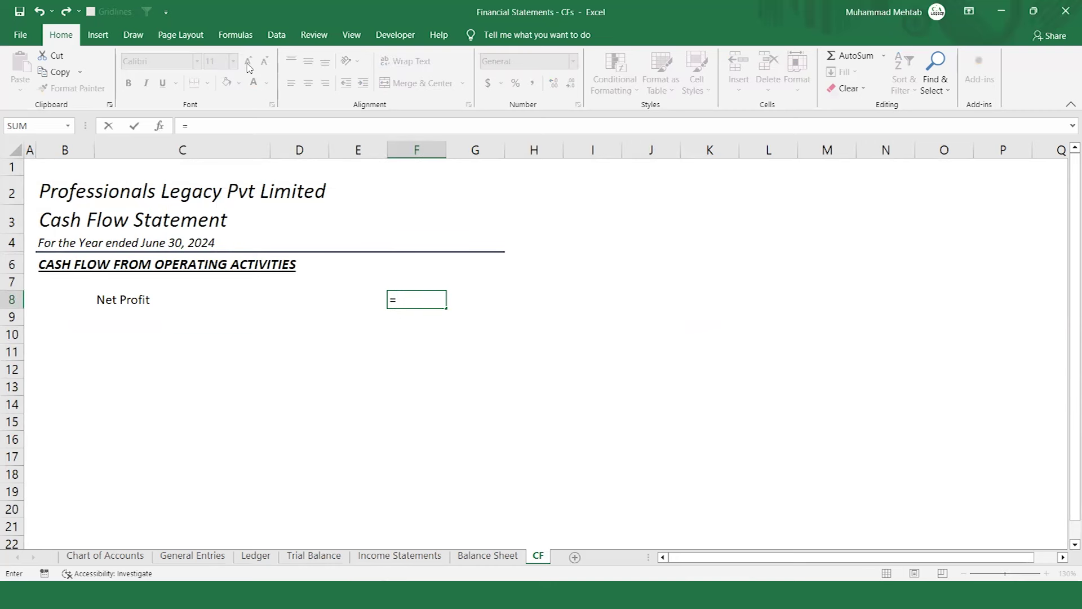
click(388, 556)
click(618, 471)
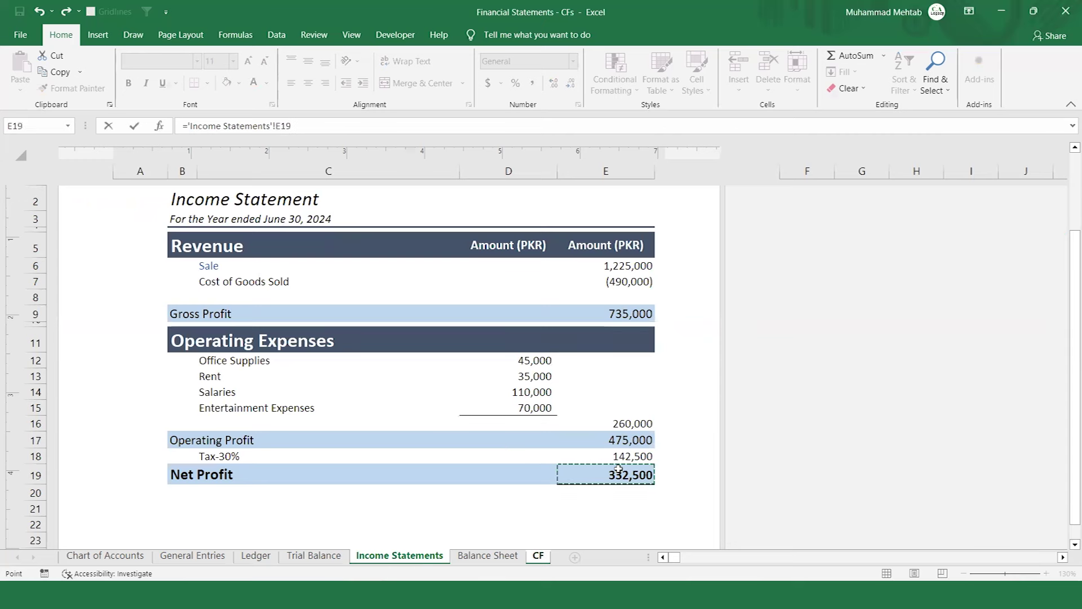
key(Return)
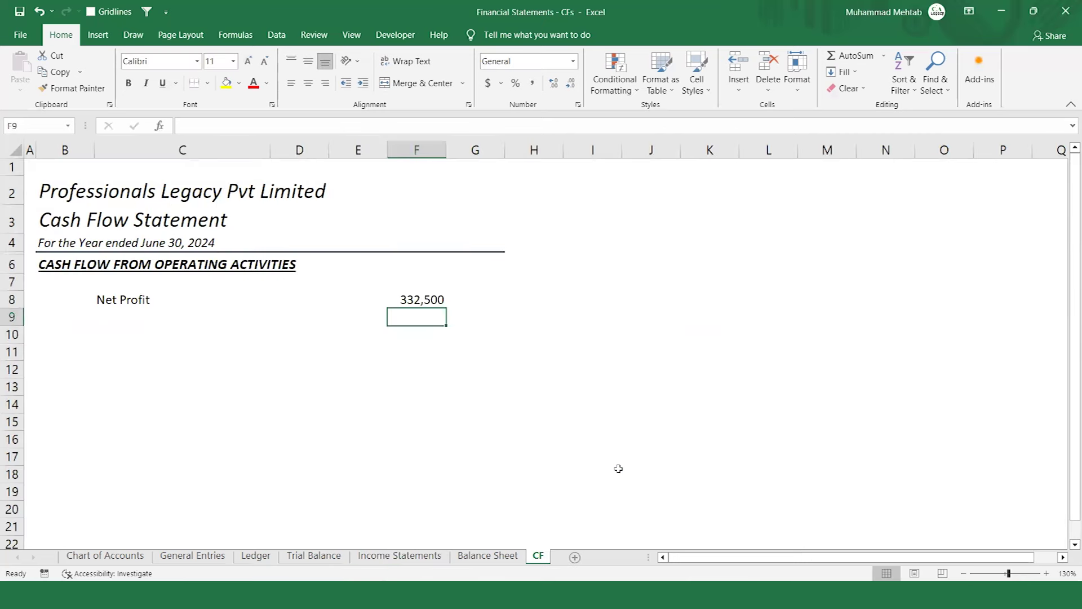
key(Up)
key(Left)
key(Left)
key(Left)
key(Left)
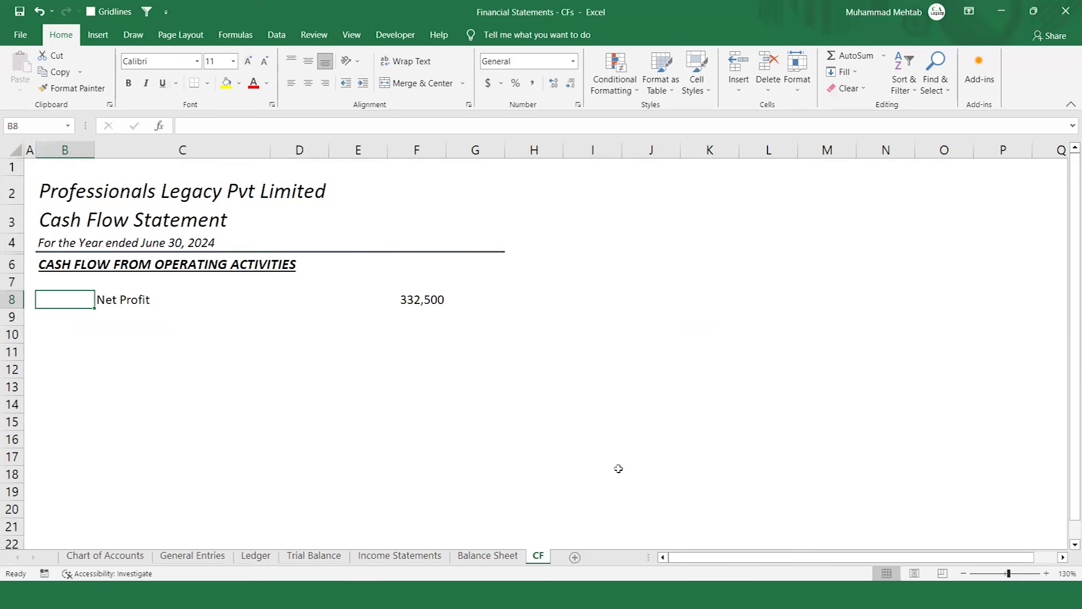
key(Right)
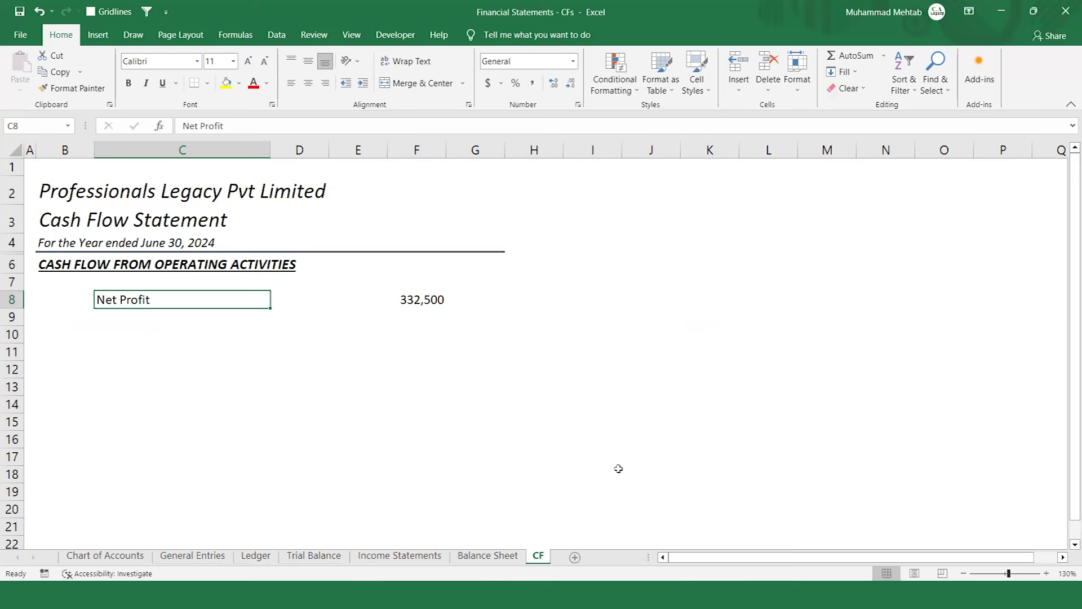
- Enter the heading "Workings:" in cell J6, beside the statement on the CF sheet
key(Right)
key(Right)
key(Right)
key(Right)
key(Right)
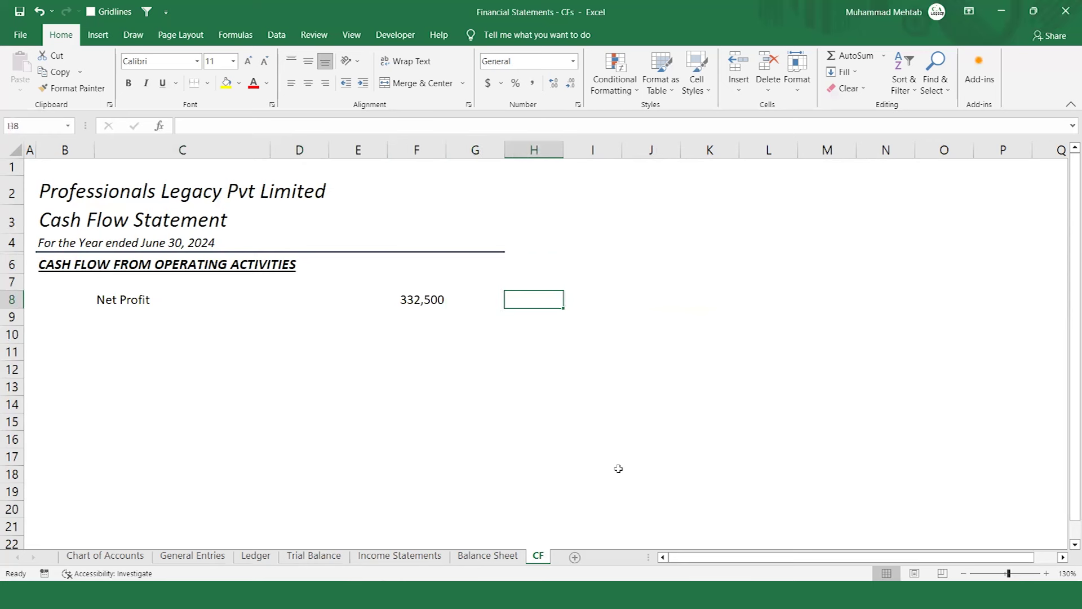
key(Up)
key(Up)
key(Right)
key(Right)
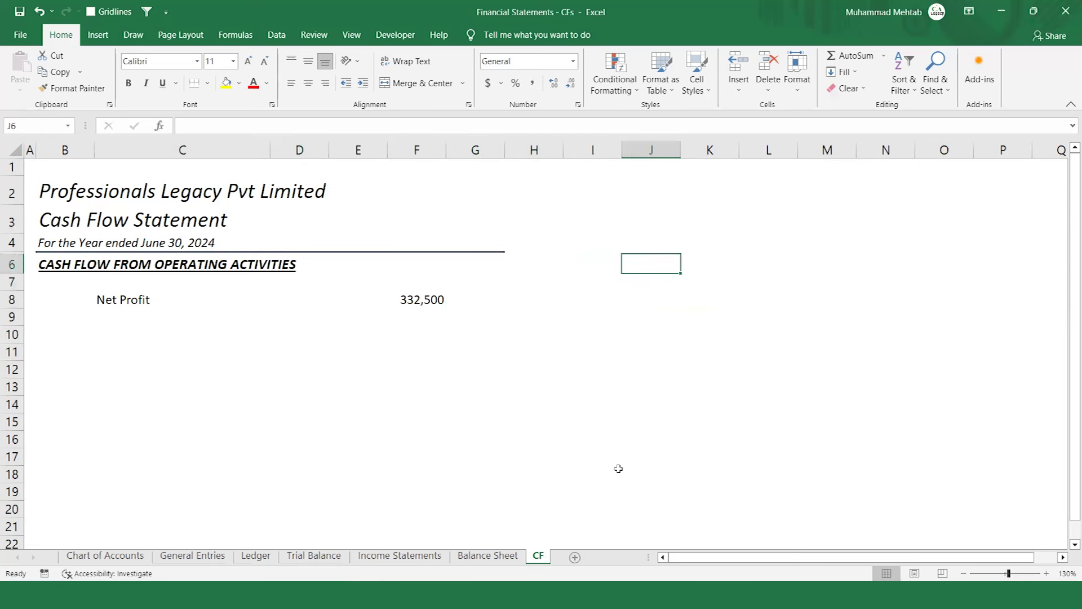
text(Work)
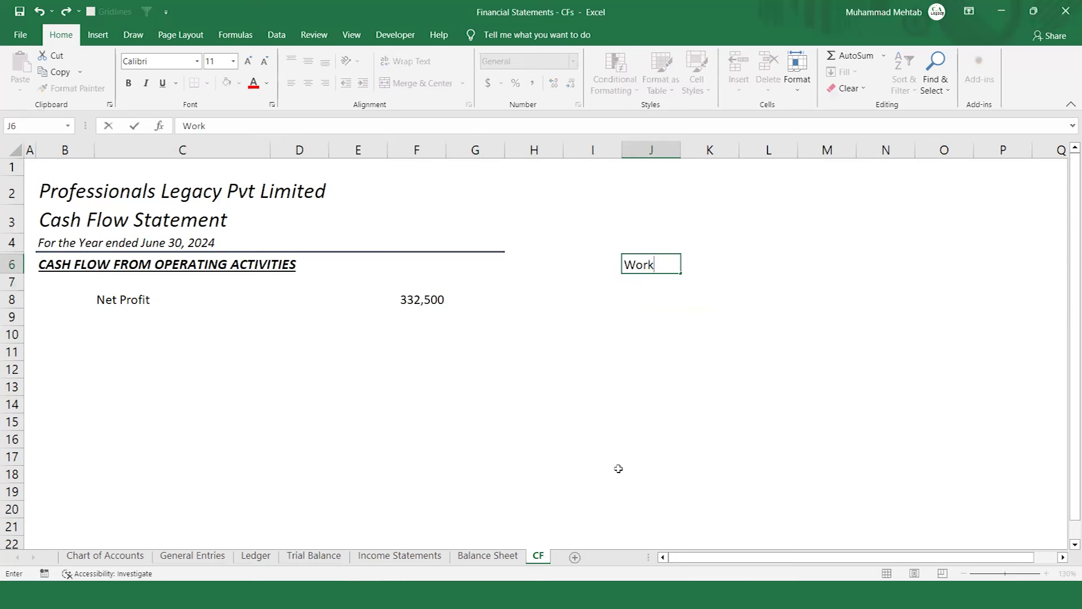
text(ings:)
key(Return)
- Enter the subheading "1: Non Cash Expenses" in cell J7 and format it bold and italic
text(1:)
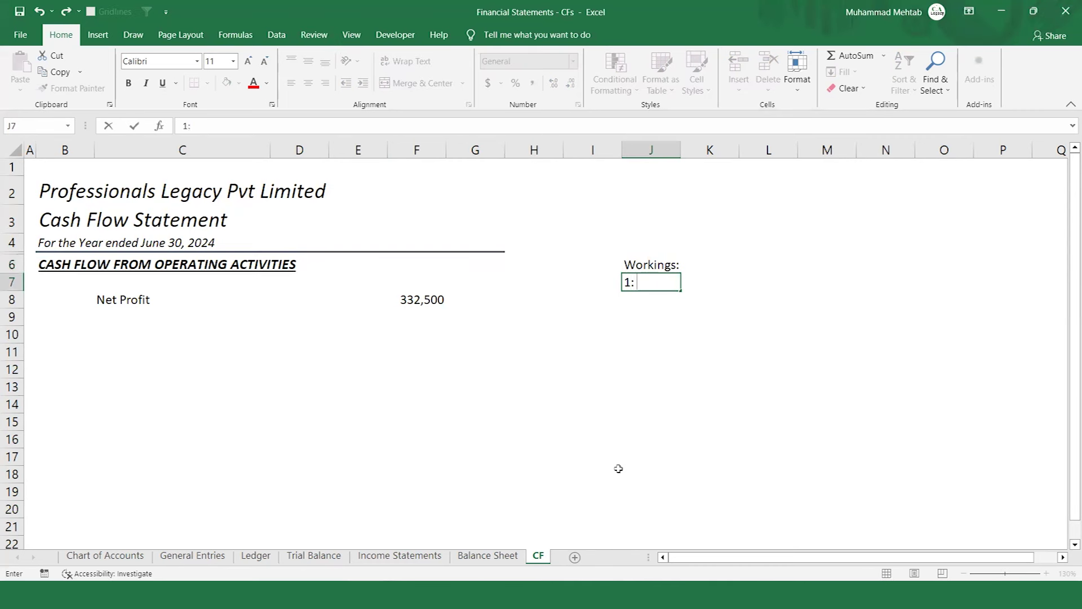
text( Non Cahs)
key(BackSpace)
key(BackSpace)
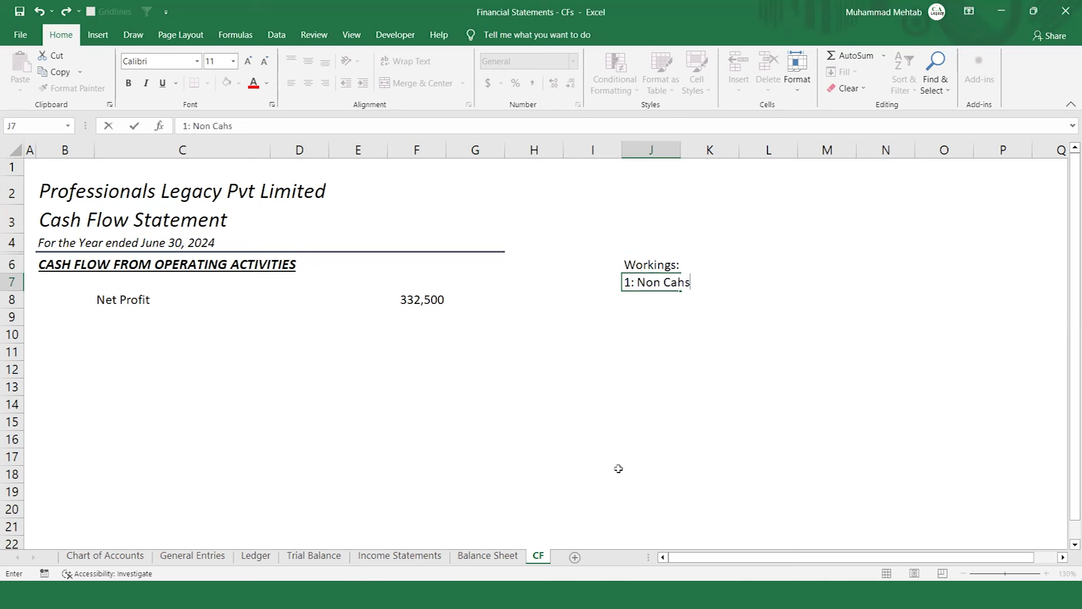
text(sh Expenses)
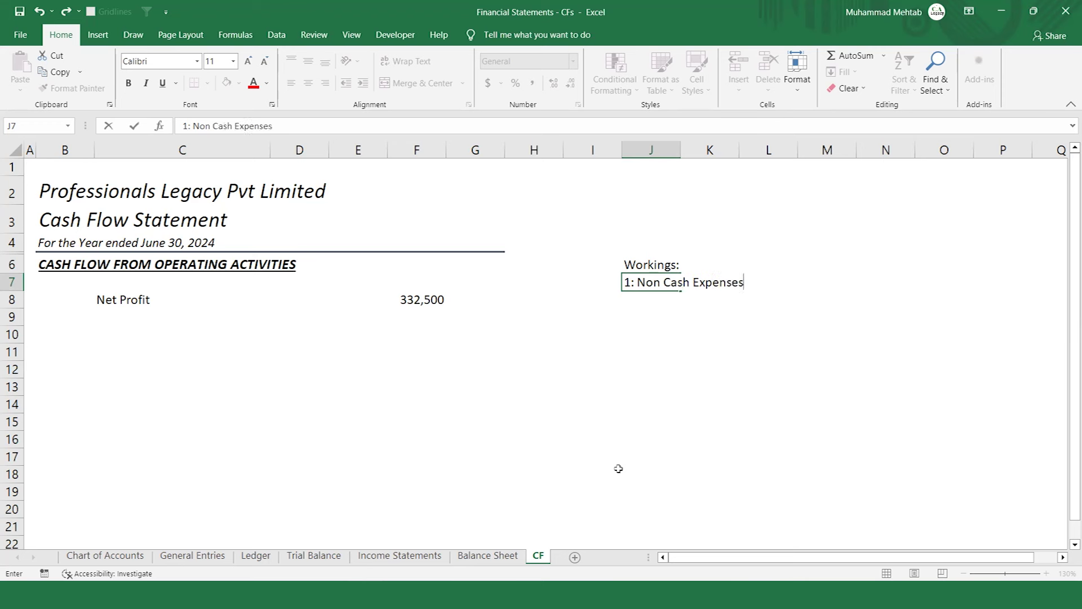
key(Return)
key(Up)
key(ctrl+b)
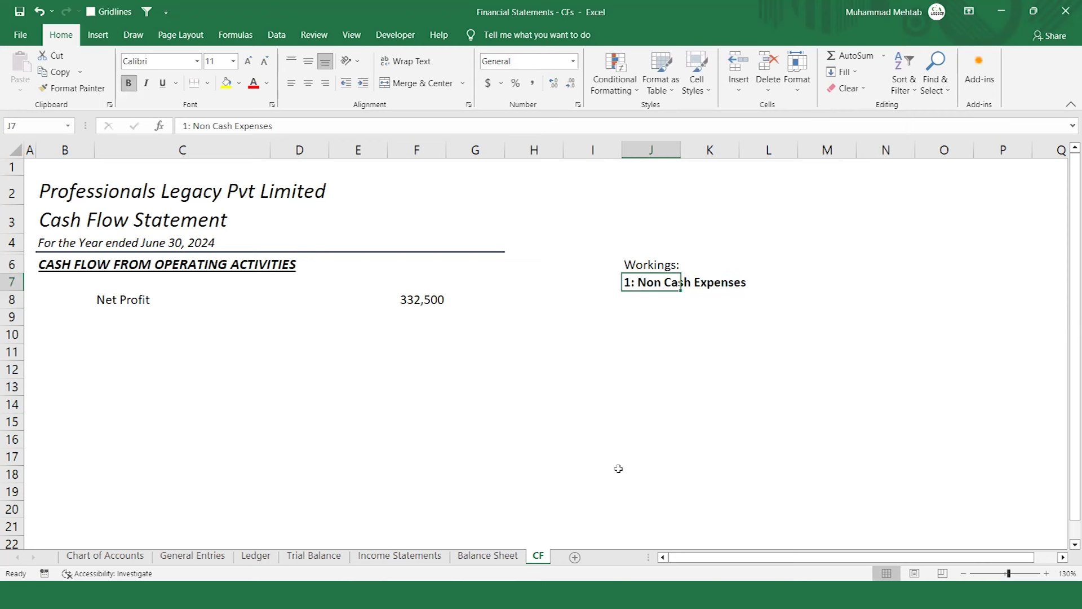
key(ctrl+i)
key(Down)
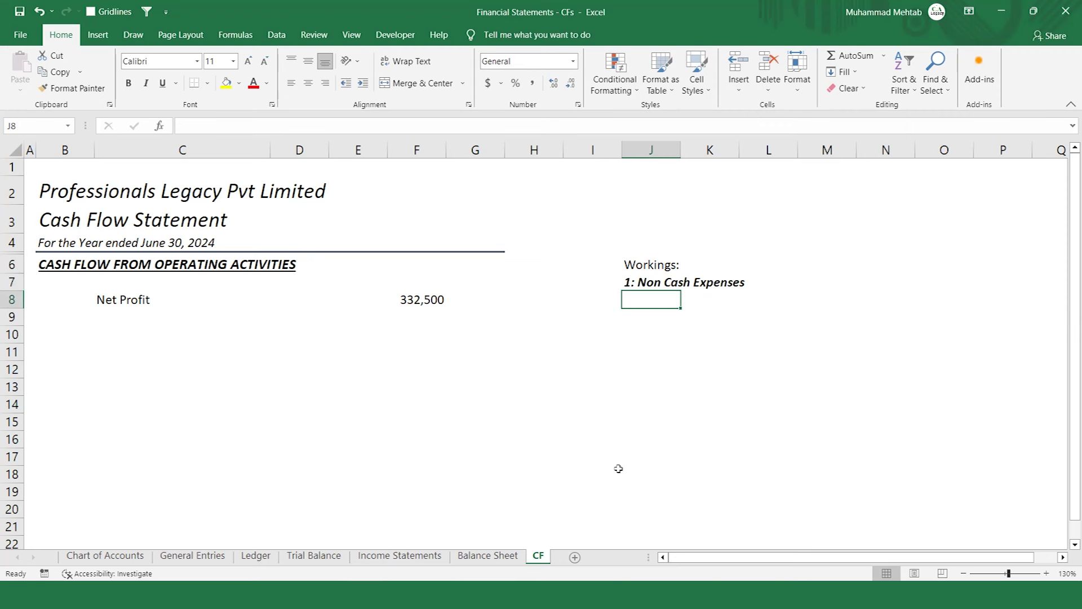
- Enter "Depreciation" in cell J8 as the first item of the non-cash expenses working
text(DE)
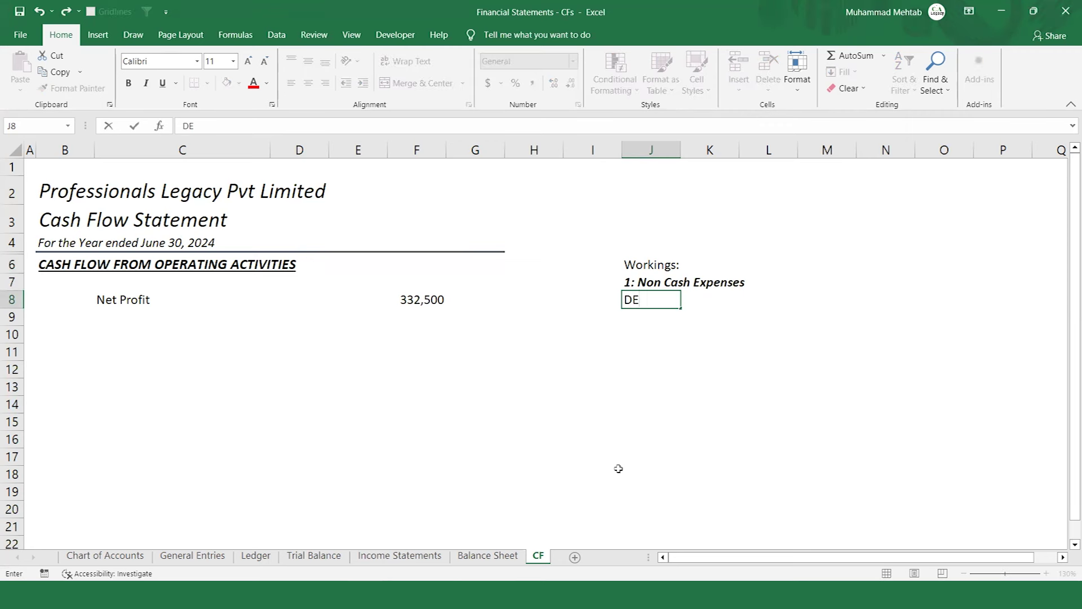
key(BackSpace)
text(epreciation)
key(Return)
key(Up)
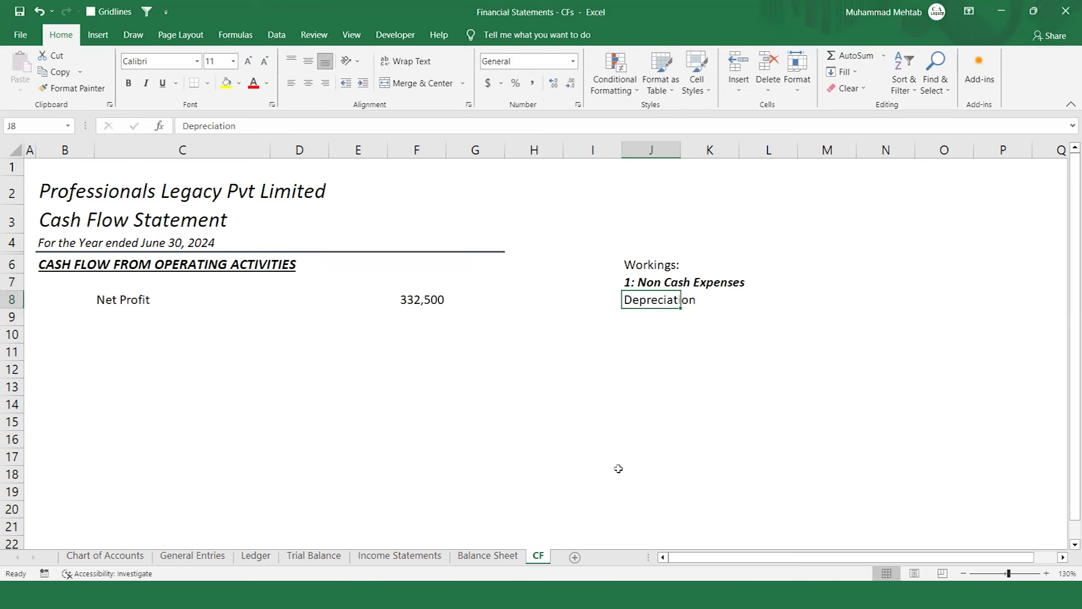
key(Down)
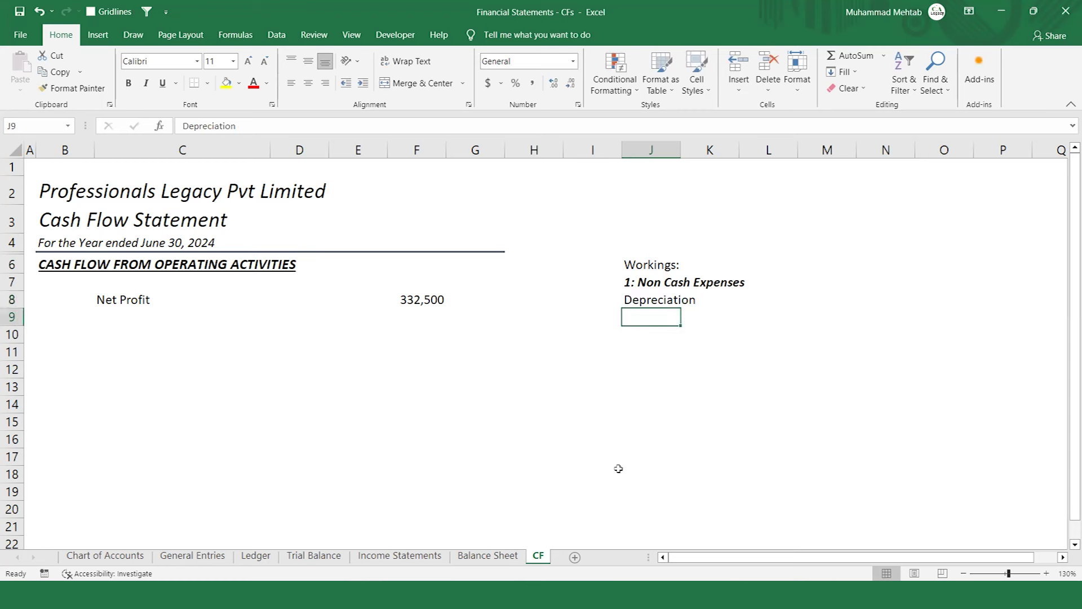
- Enter the subheading "2: Changes in Working Capital" in cell J9, reusing the bold italic format of the subheading in J7
key(Up)
key(Up)
key(ctrl+c)
key(Down)
key(Down)
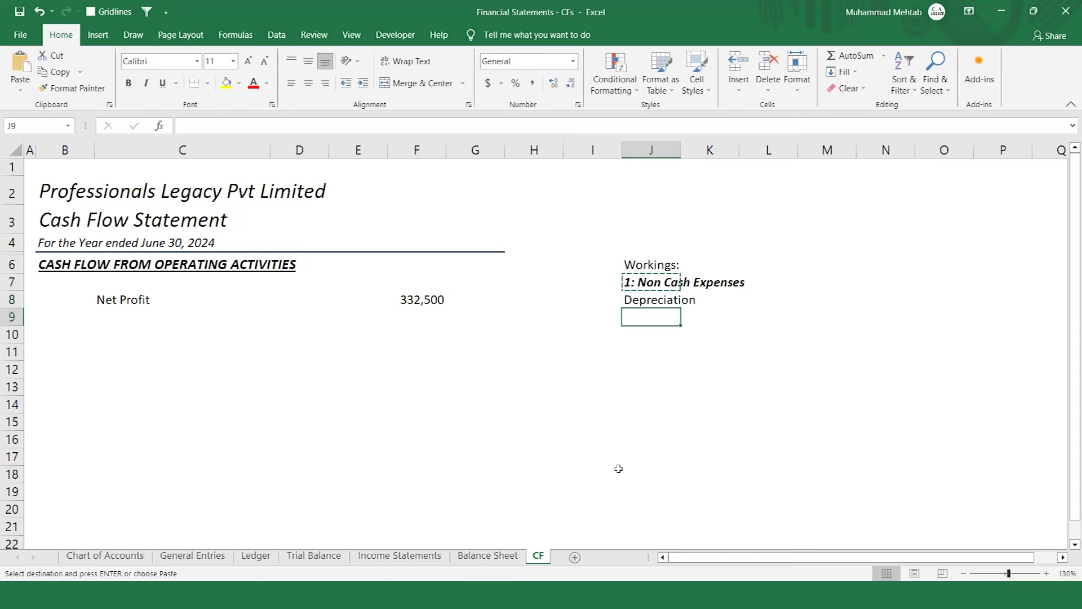
key(ctrl+v)
key(F2)
key(BackSpace)
key(BackSpace)
key(BackSpace)
key(BackSpace)
key(BackSpace)
key(BackSpace)
key(BackSpace)
key(BackSpace)
key(BackSpace)
key(BackSpace)
key(BackSpace)
key(BackSpace)
key(BackSpace)
key(BackSpace)
key(BackSpace)
key(BackSpace)
key(BackSpace)
key(BackSpace)
key(BackSpace)
key(BackSpace)
text(2: Chan)
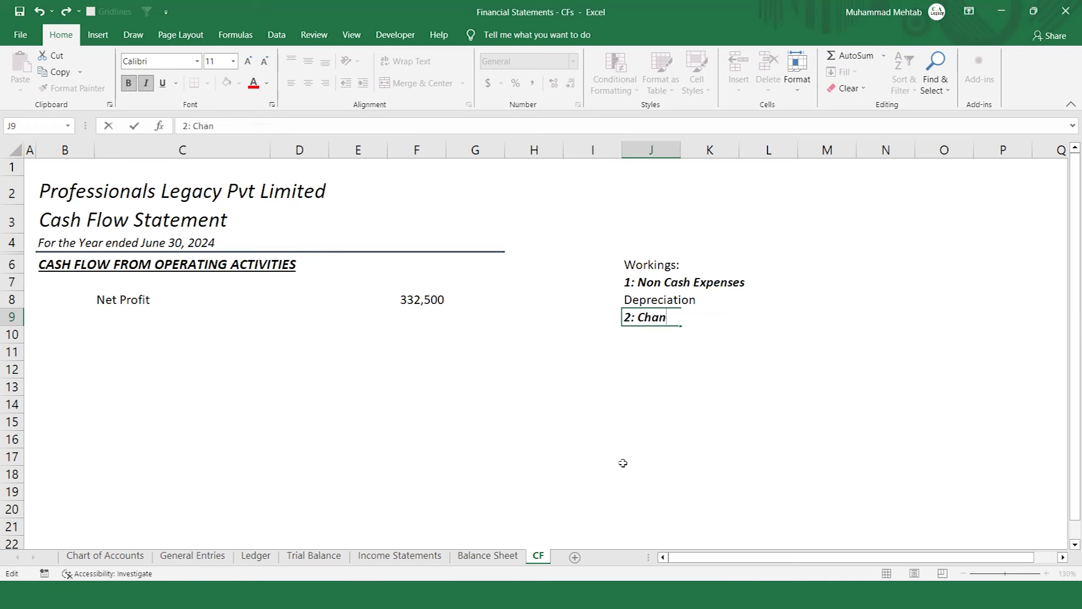
text(ges in Working Capital)
key(Return)
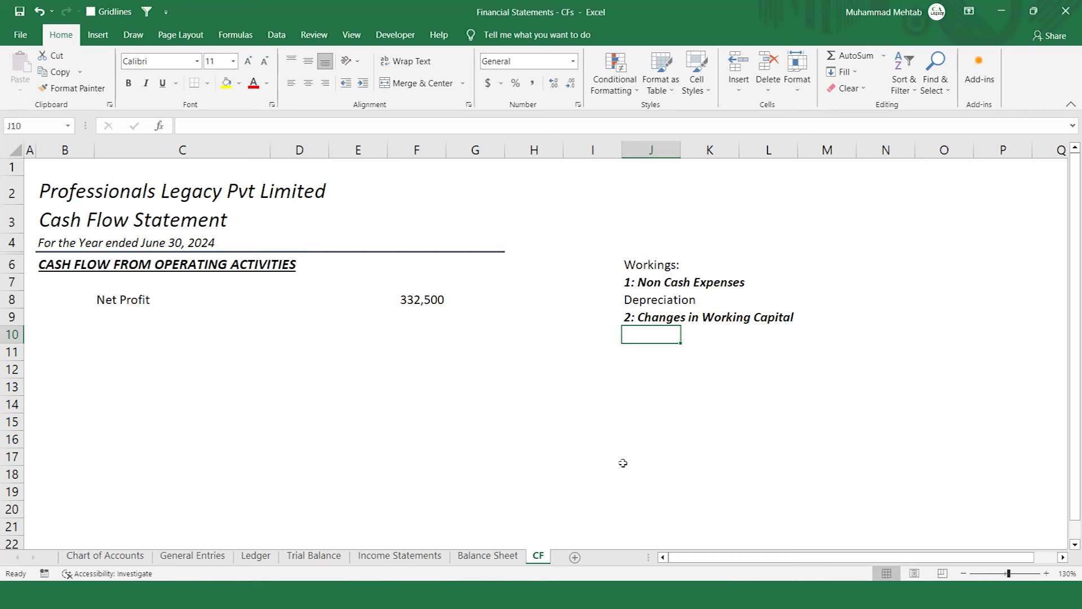
- Enter the working capital formula as the text "WC = CA - CL" in cell J10
text(WC:)
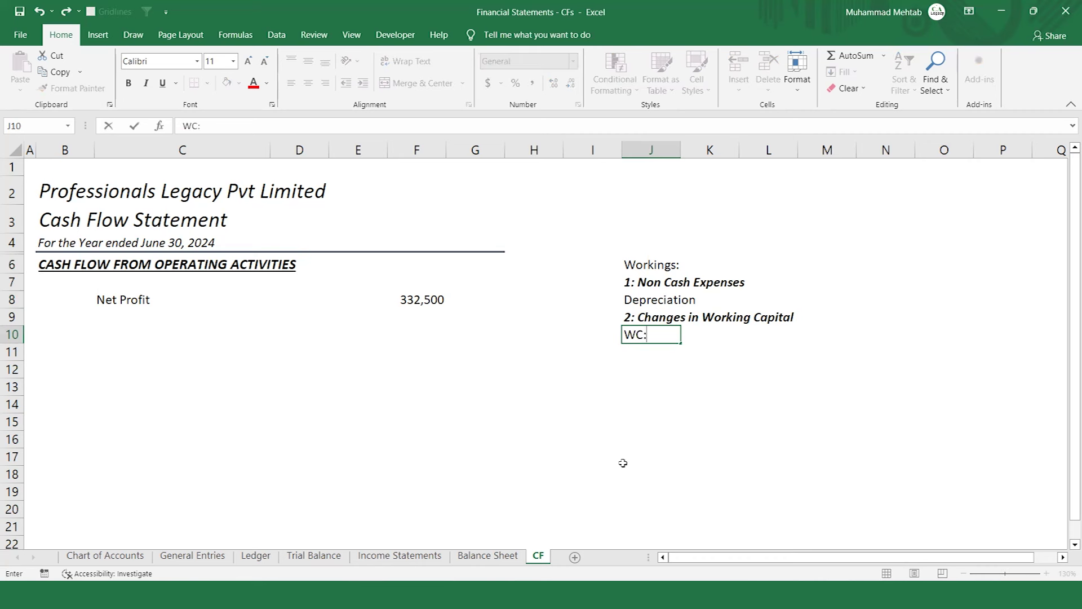
text( CA -)
key(BackSpace)
key(BackSpace)
key(BackSpace)
key(BackSpace)
key(BackSpace)
key(BackSpace)
key(BackSpace)
text(= CA - CL)
key(Return)
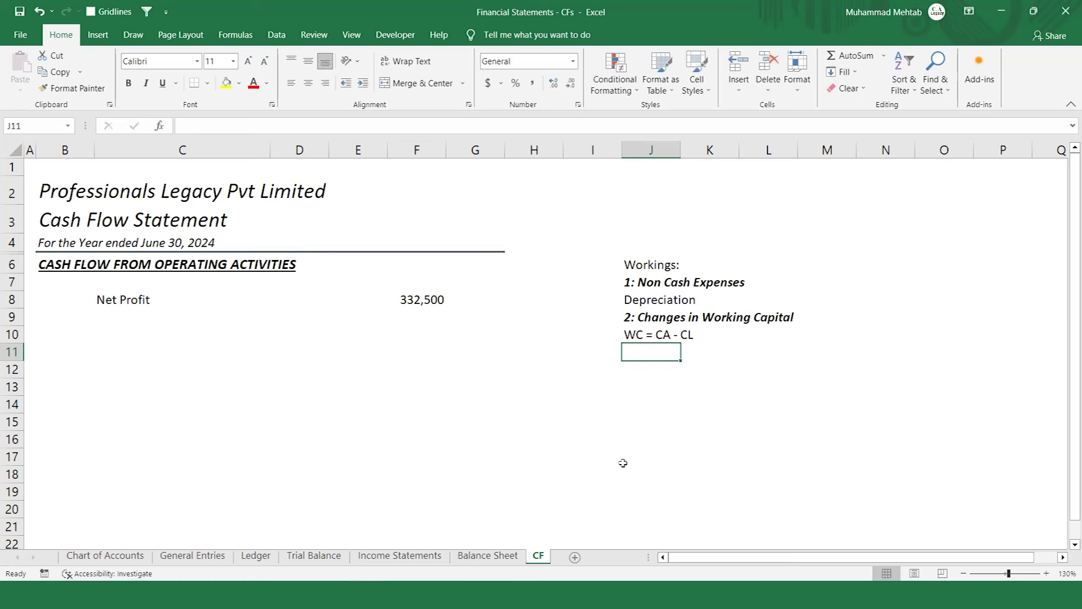
- Enter "Assets Increase" in cell J11 as plain text without bold or italic
key(Down)
key(Up)
key(Down)
key(Up)
text(A)
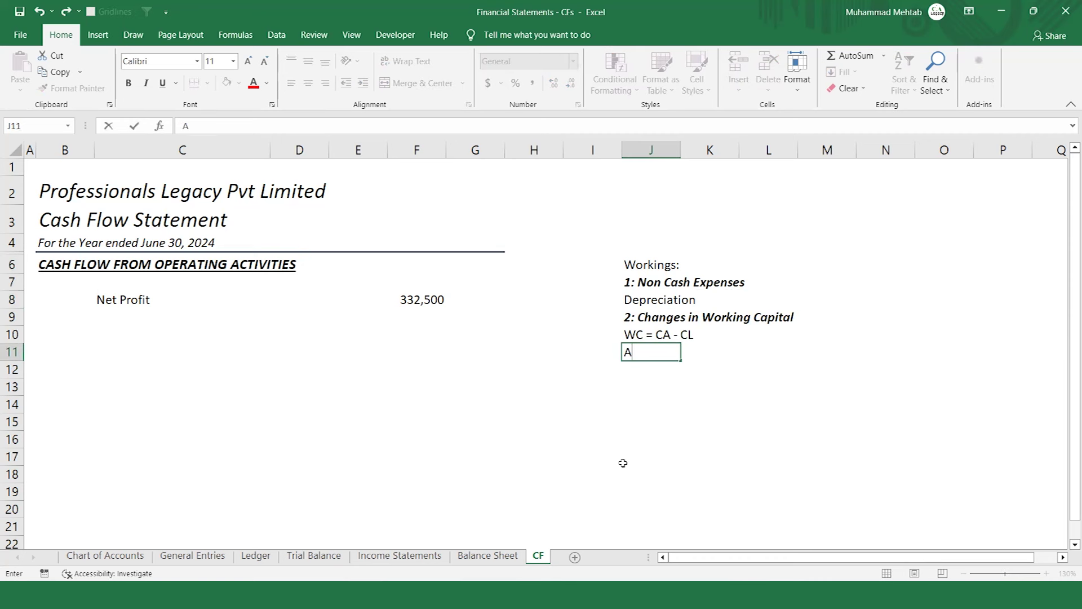
text(ssets Increase)
key(shift+Home)
key(ctrl+b)
key(ctrl+i)
key(Return)
key(Up)
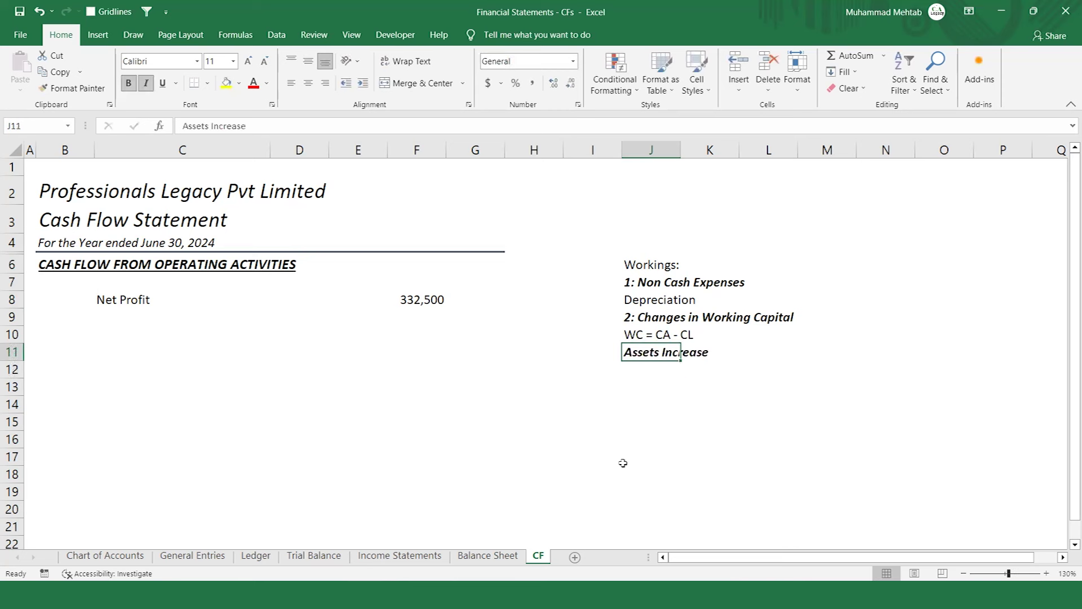
key(ctrl+b)
key(ctrl+i)
- Fill the label from J11 down into cell J12 and change it to "Assets Decrease"
key(Down)
key(ctrl+d)
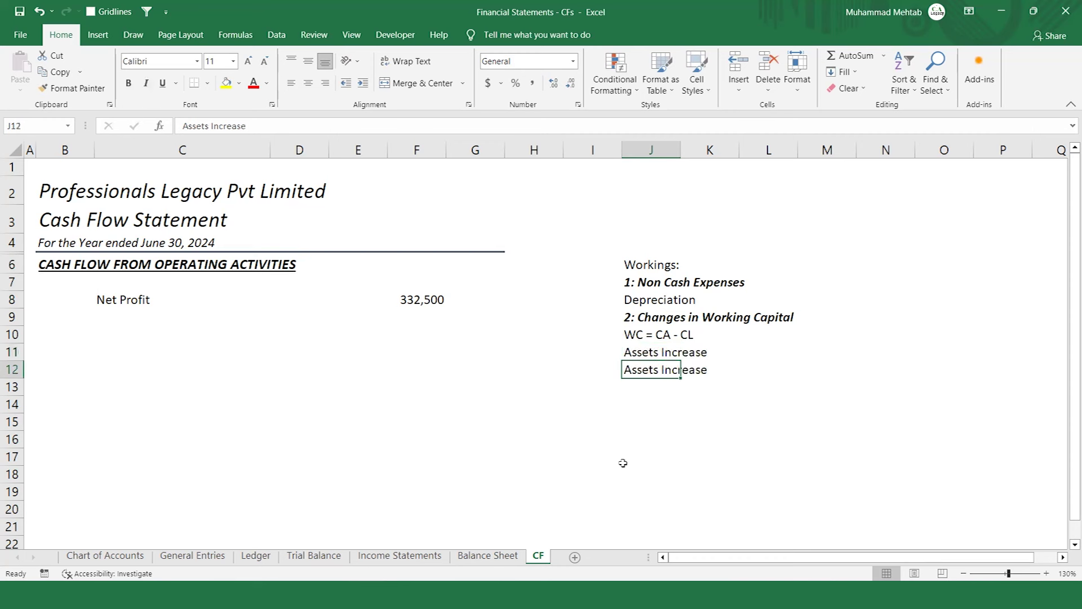
key(F2)
key(BackSpace)
key(BackSpace)
key(BackSpace)
key(BackSpace)
key(BackSpace)
key(BackSpace)
key(BackSpace)
key(BackSpace)
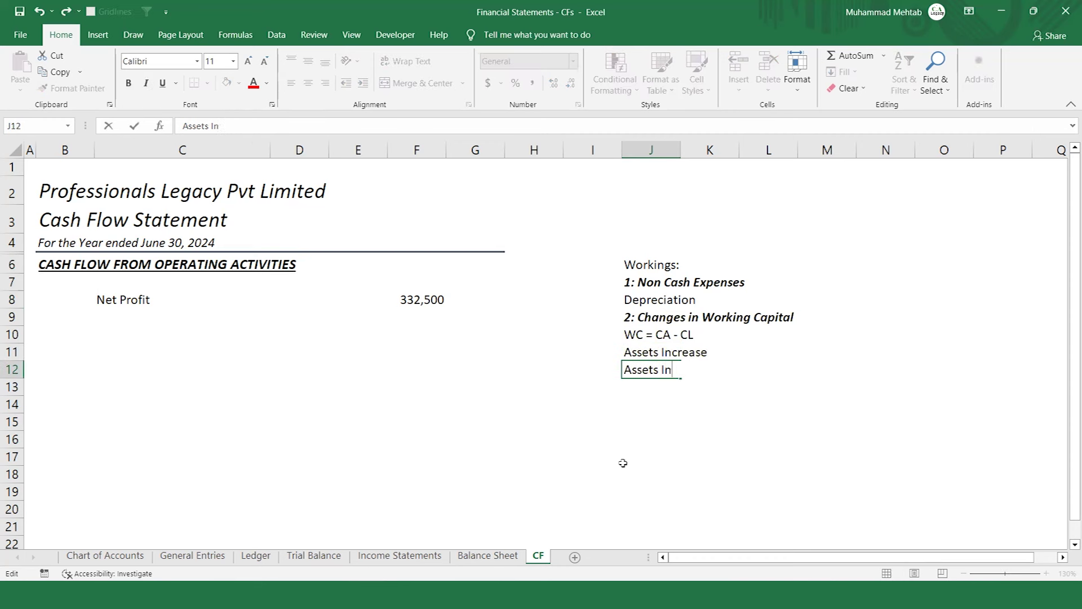
text(Decrease)
key(Return)
- Enter "Cash Outflow" in cell L11 as the effect of an increase in assets
key(Up)
key(Up)
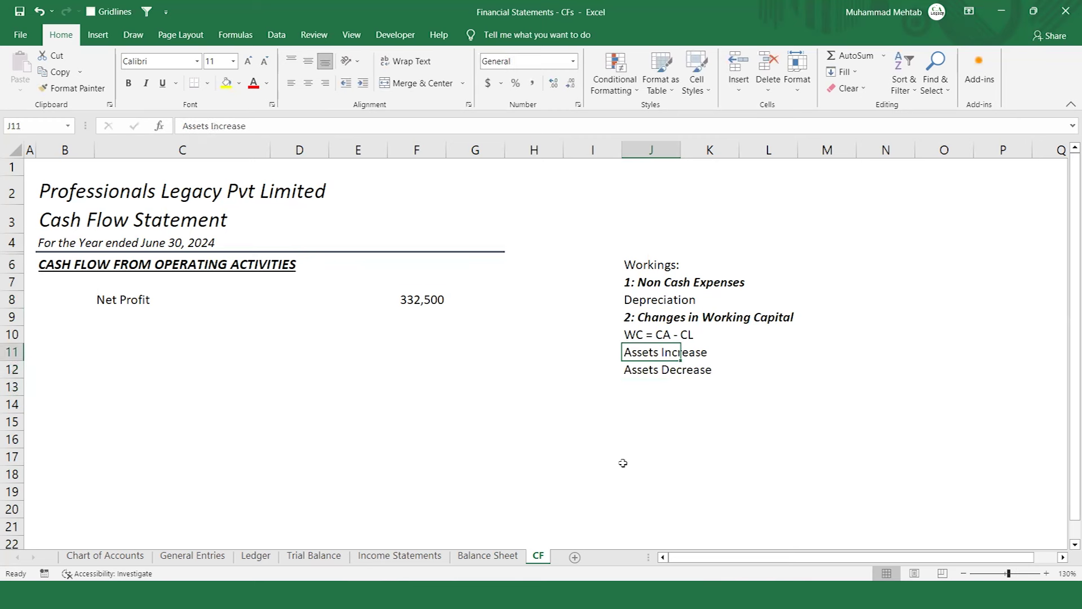
key(Right)
key(Right)
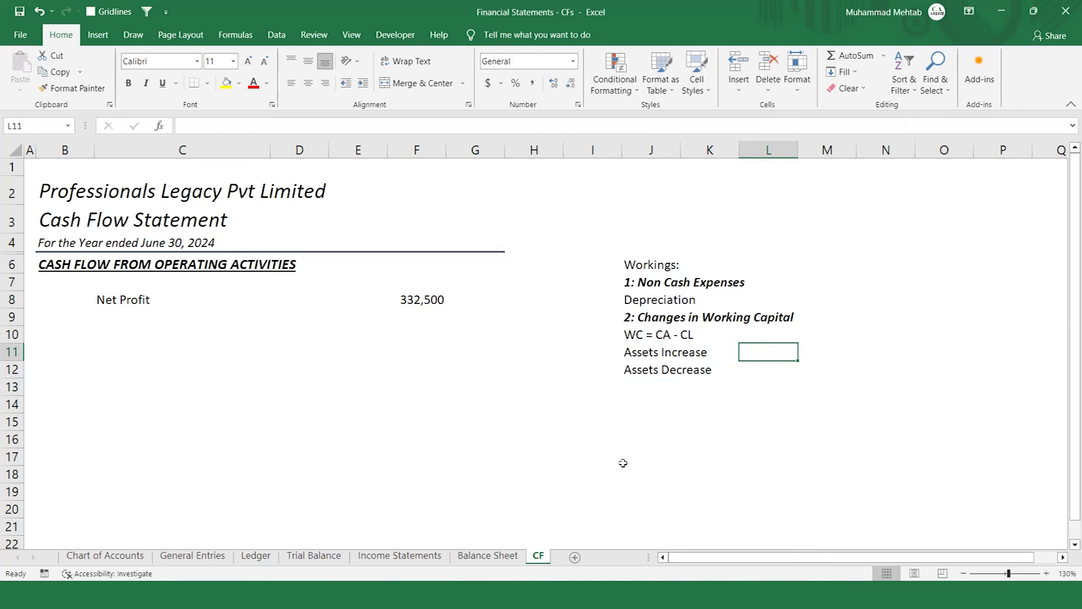
text(Cash)
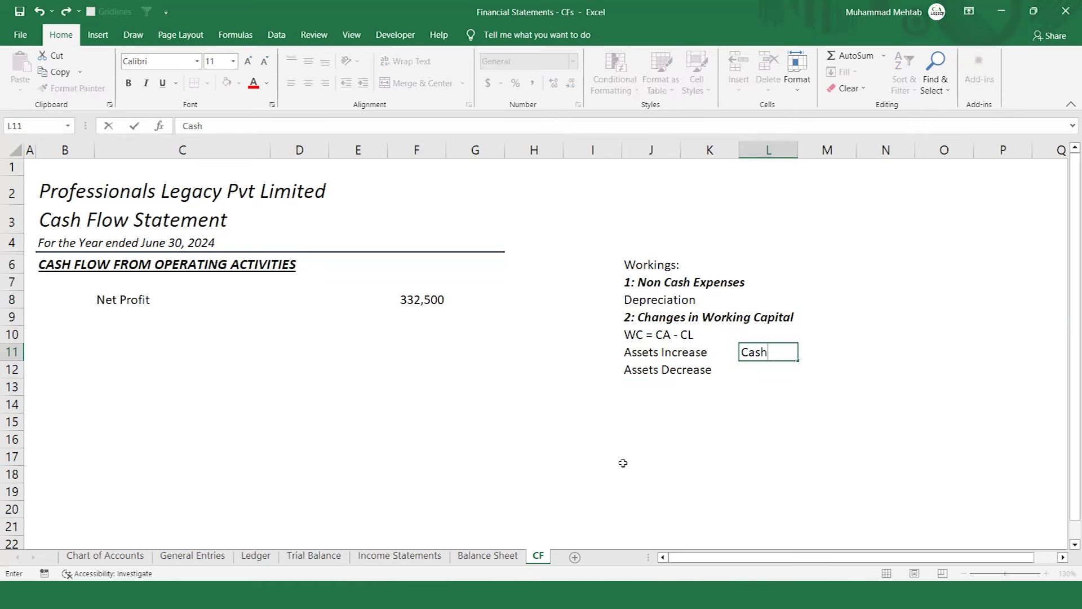
text( Outflow)
key(Return)
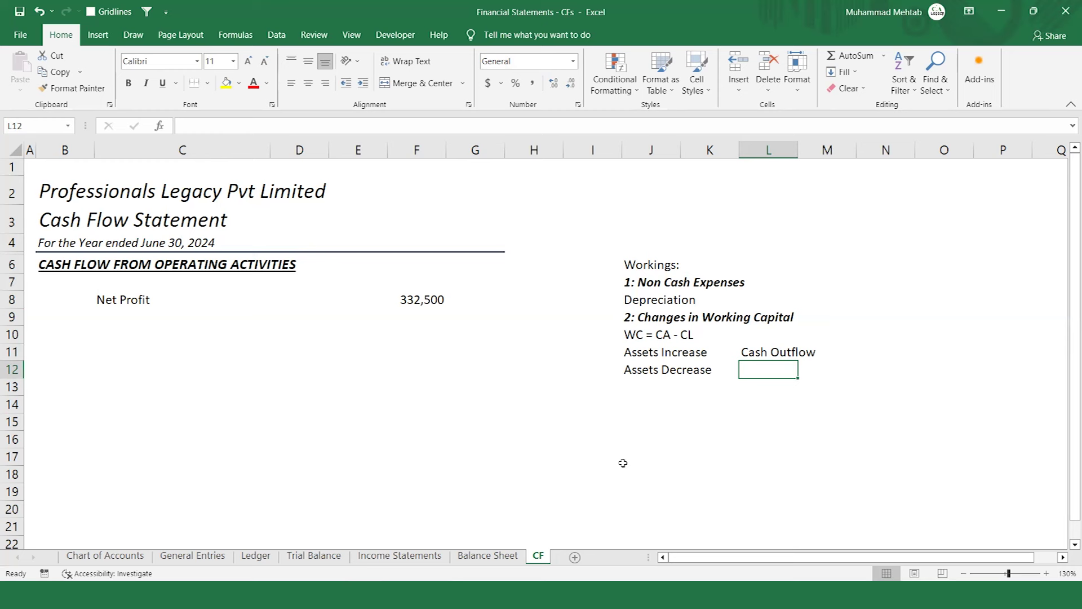
- Enter "Cash Inflow" in cell L12 as the effect of a decrease in assets
text(C)
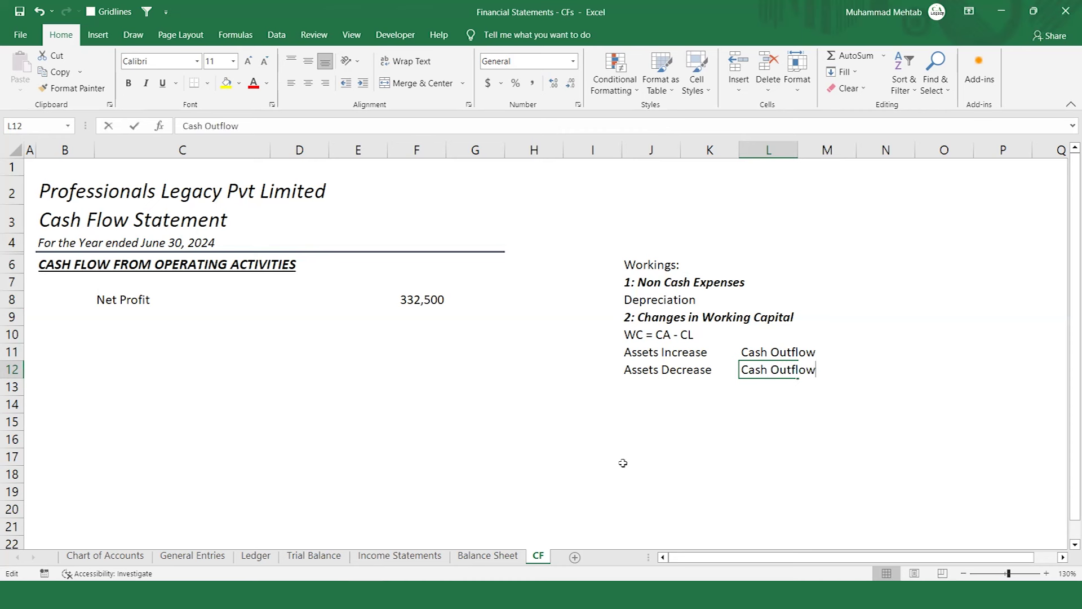
key(BackSpace)
key(BackSpace)
key(BackSpace)
key(BackSpace)
key(BackSpace)
key(BackSpace)
key(BackSpace)
key(Tab)
text(i)
key(Escape)
key(Left)
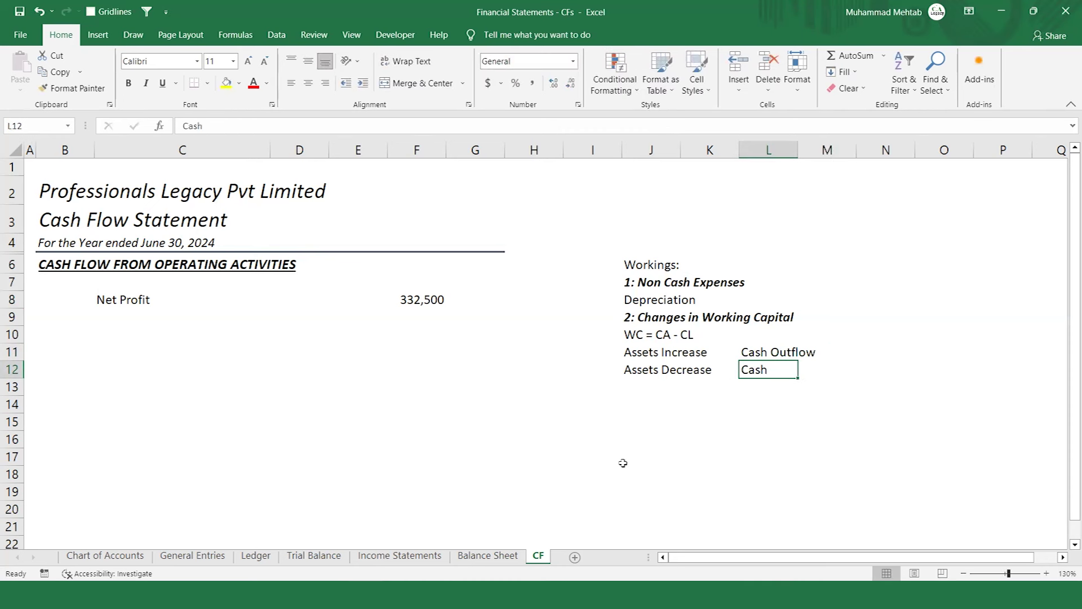
key(F2)
text(Inflow)
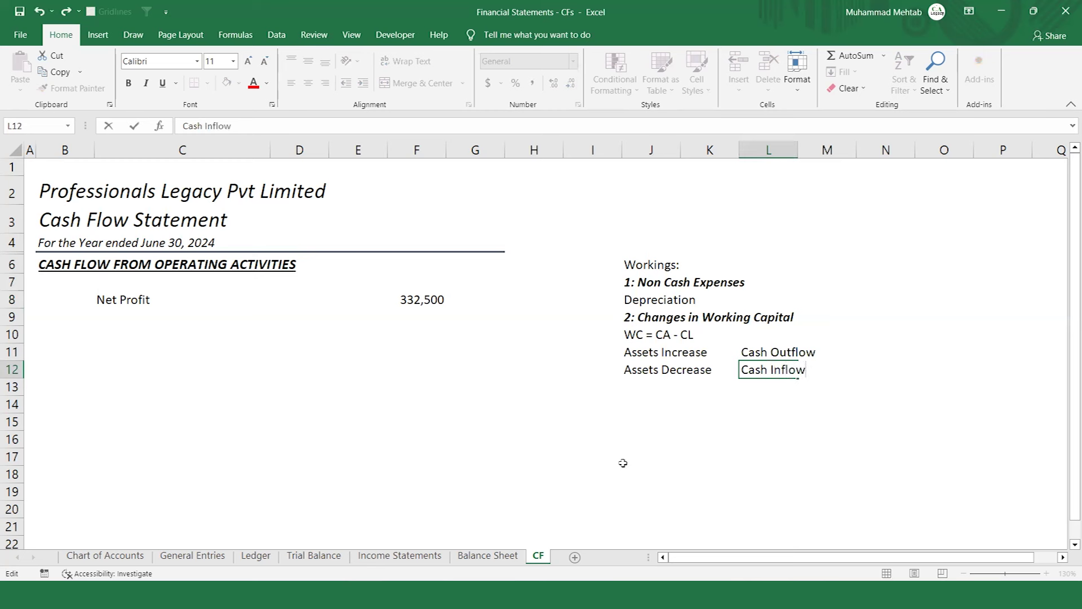
key(Return)
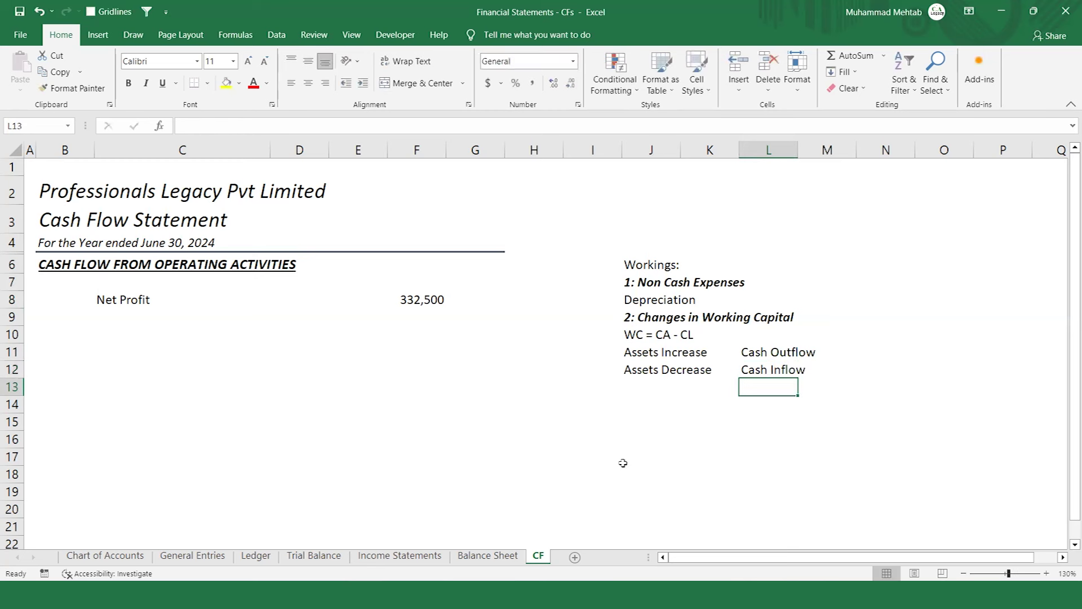
- Enter the treatment of the asset changes: "Minus" in cell N11 and "Add" in cell N12
key(Up)
key(Up)
key(Right)
key(Right)
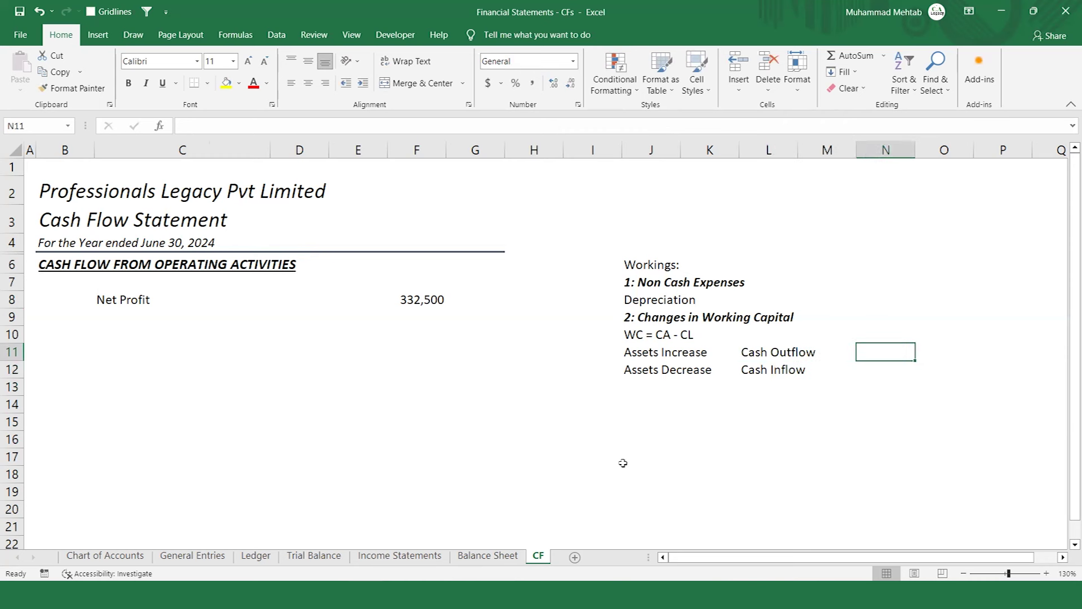
text(Minue)
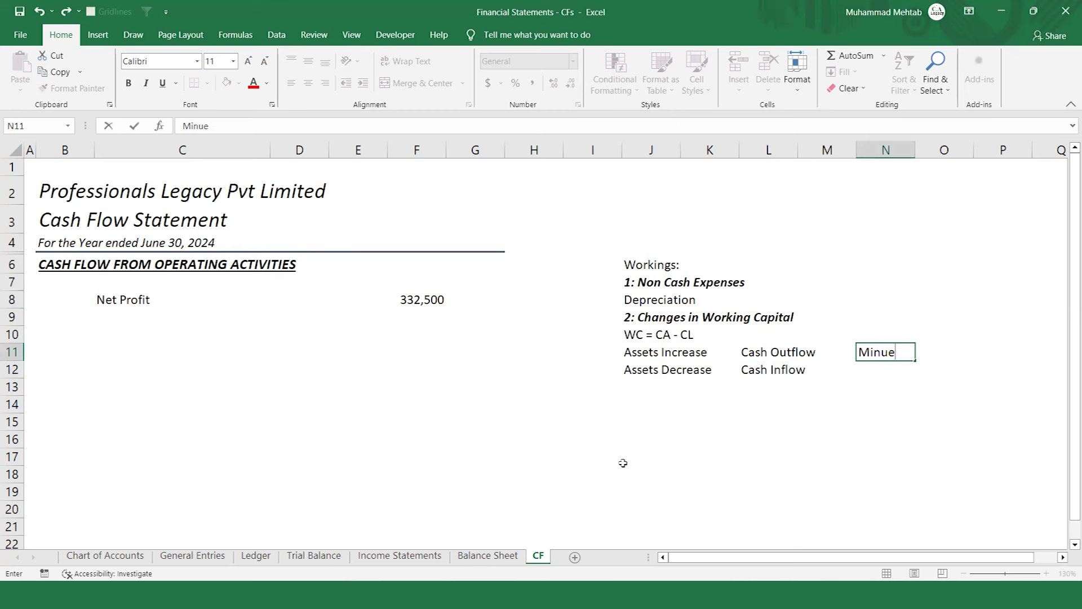
key(BackSpace)
text(s)
key(Return)
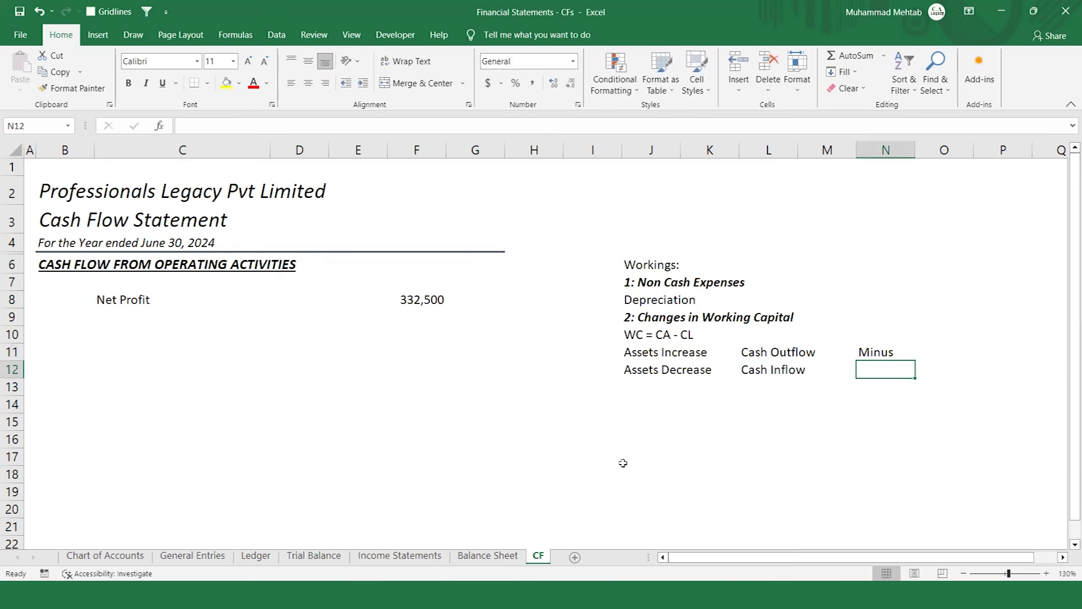
text(Add)
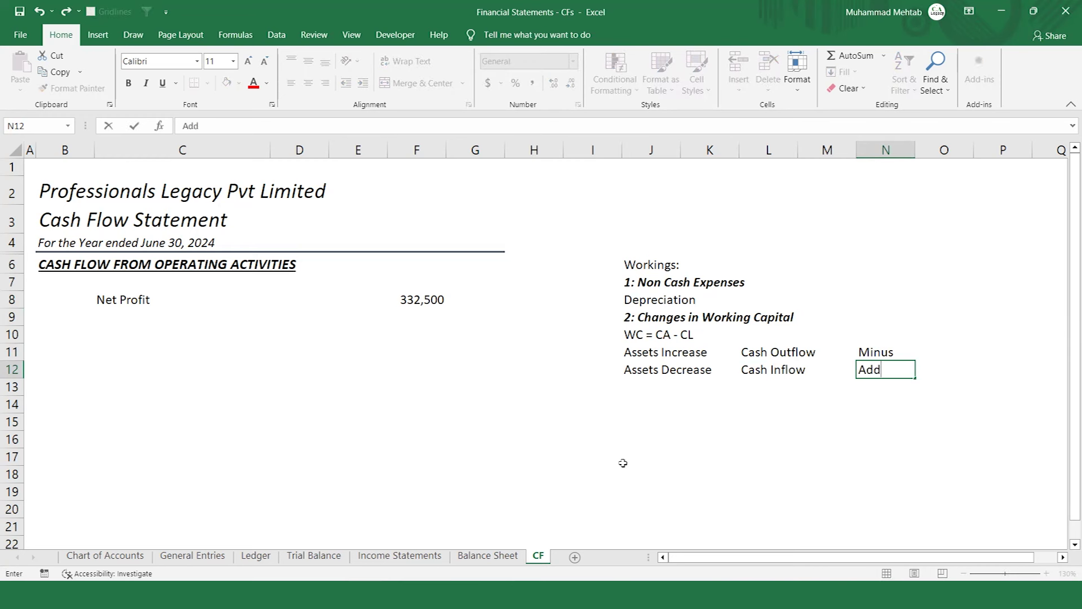
key(Return)
- Copy the two asset labels in J11:J12 to cells J14:J15
key(Up)
key(Up)
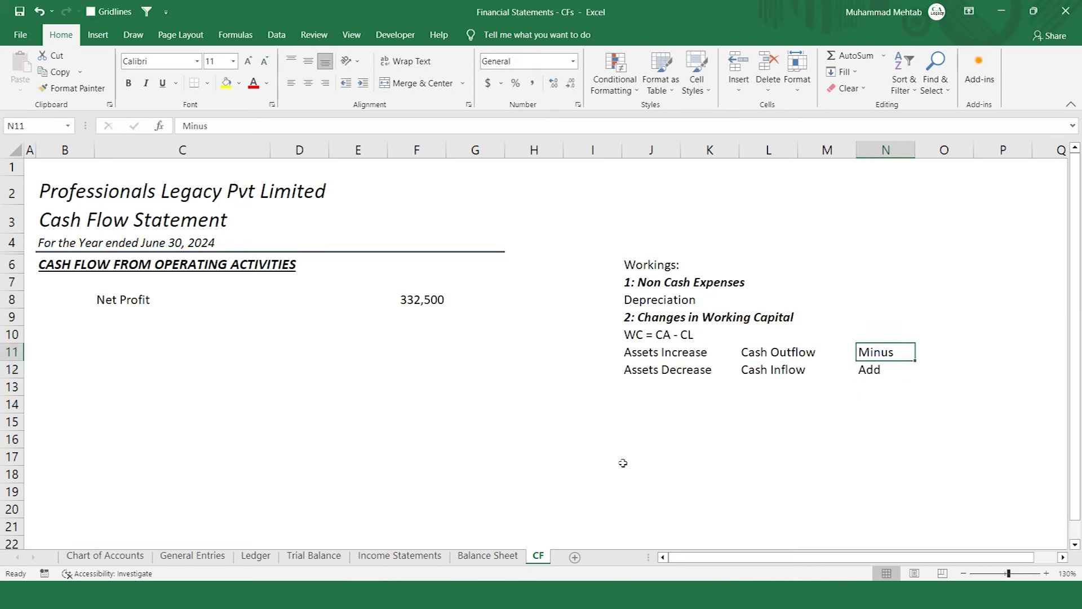
key(Left)
key(Left)
key(Left)
key(Left)
key(shift+Down)
key(ctrl+c)
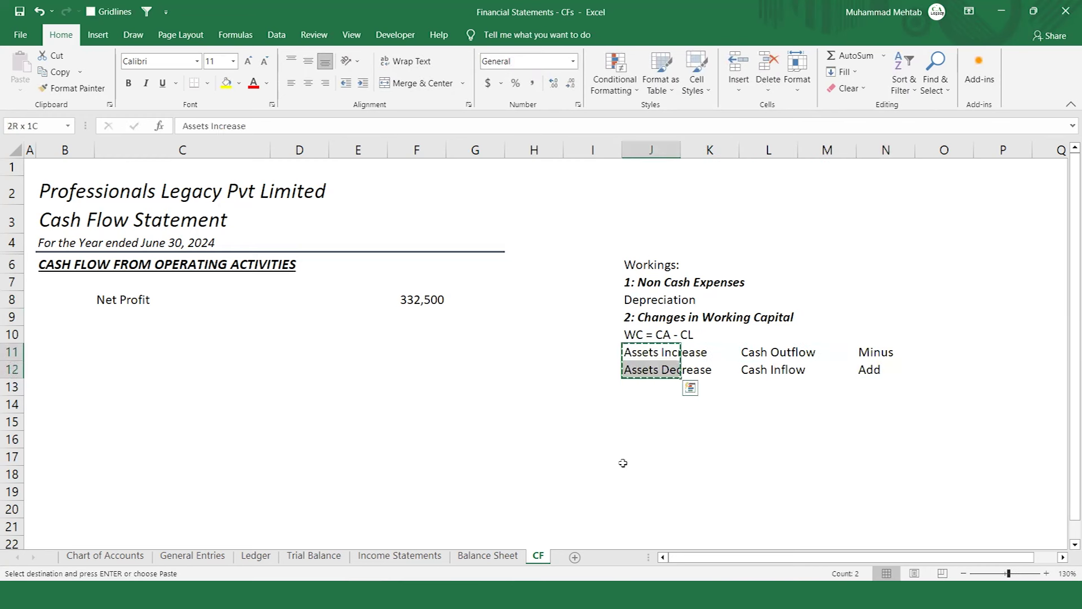
key(Down)
key(Down)
key(ctrl+v)
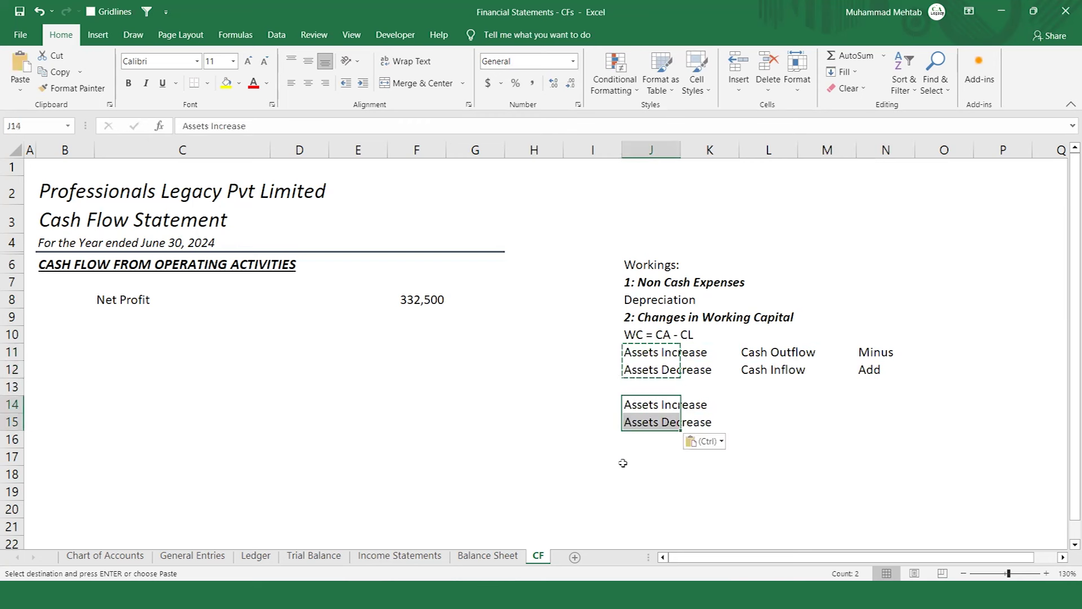
- Change the copied label in cell J14 to "Liab Increase"
key(F2)
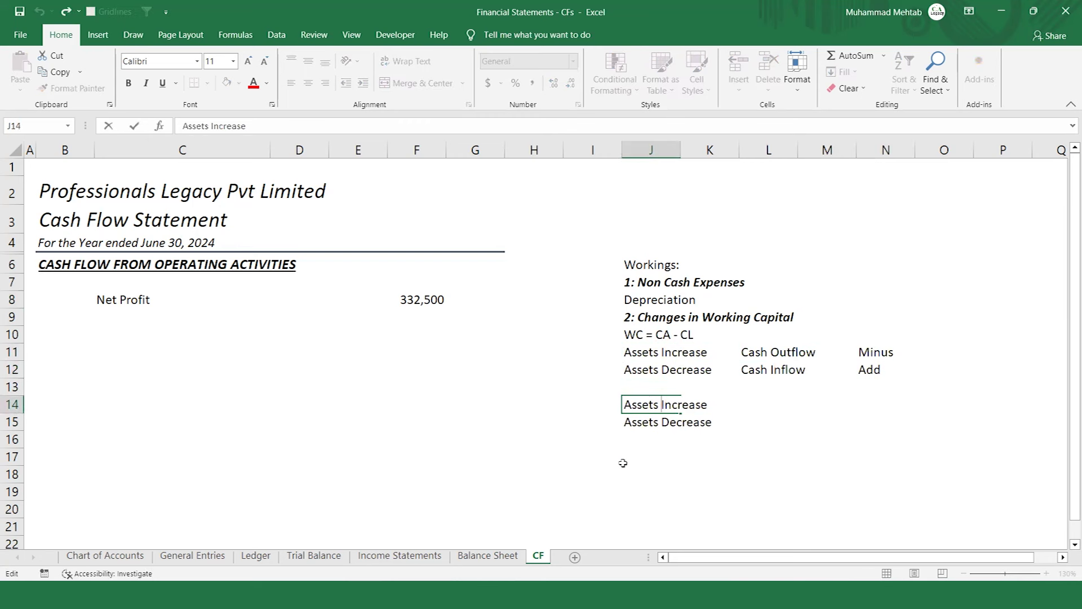
key(BackSpace)
key(BackSpace)
key(BackSpace)
key(BackSpace)
key(BackSpace)
key(BackSpace)
key(BackSpace)
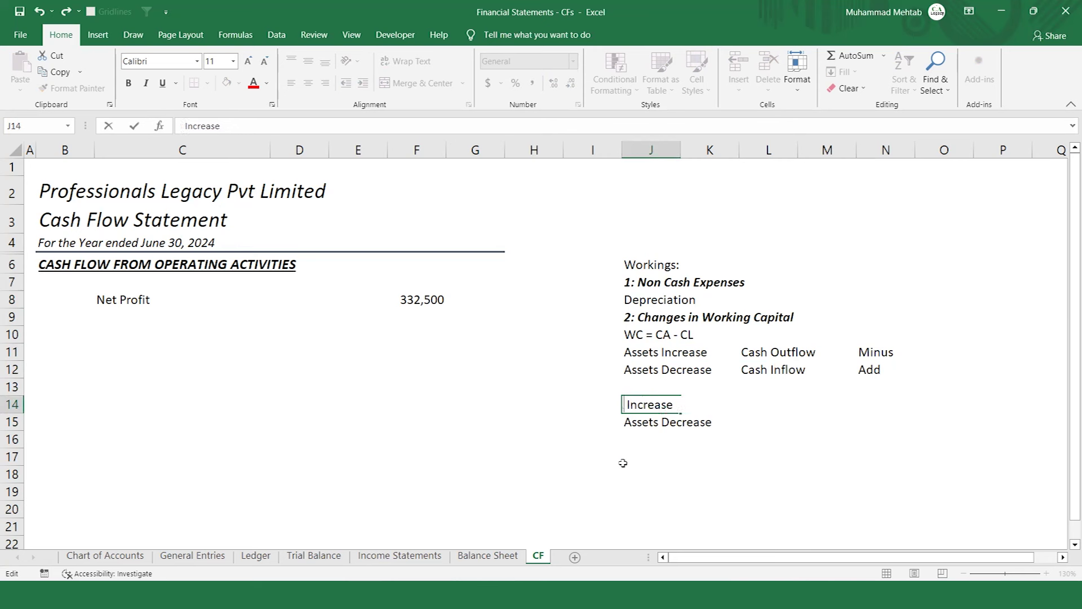
text(Liab)
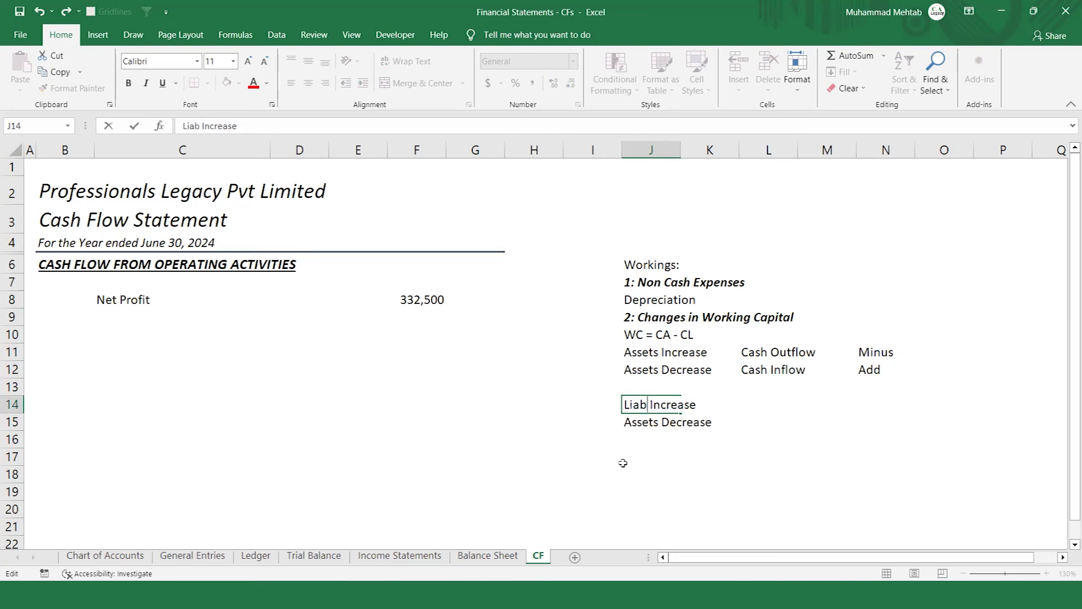
key(Return)
- Change the copied label in cell J15 to "Liabs Decrease"
key(F2)
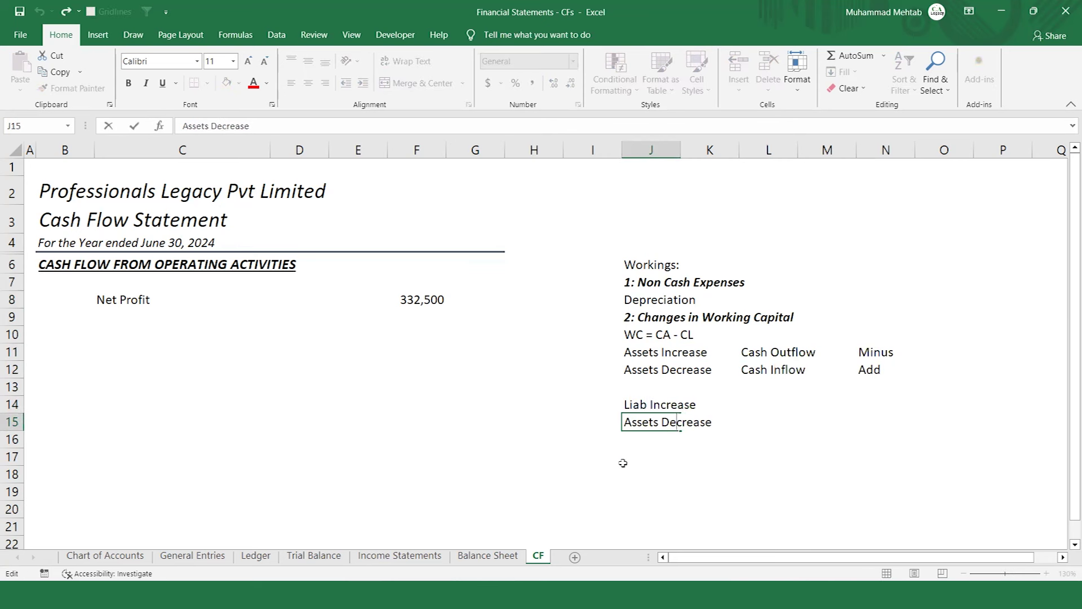
key(BackSpace)
key(BackSpace)
key(BackSpace)
key(BackSpace)
key(BackSpace)
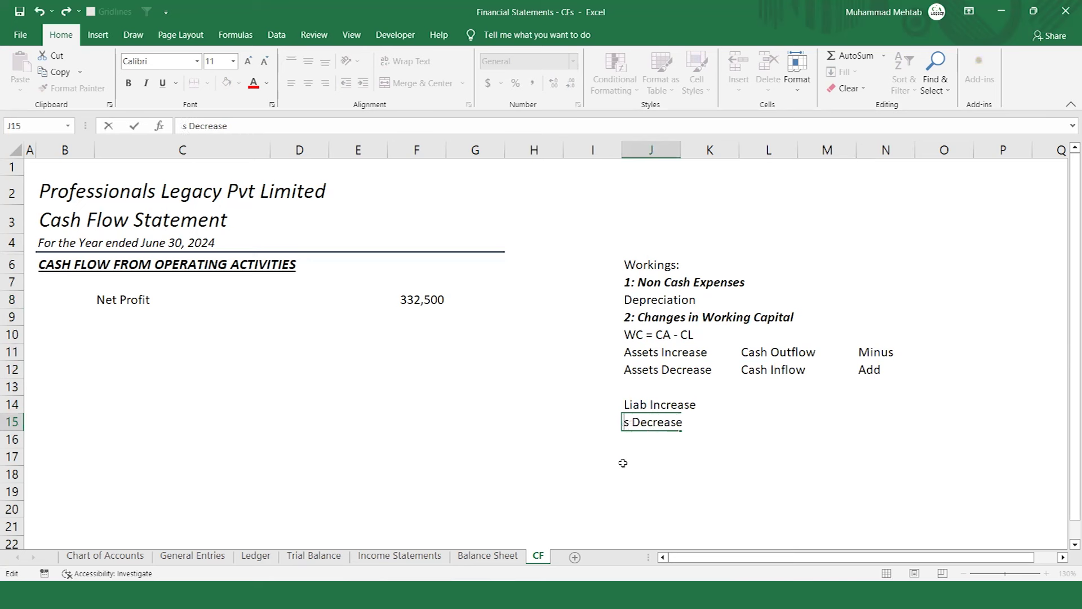
text(Liab)
key(Return)
- Copy "Cash Inflow" from cell L12 to cell L14, beside the liability increase label
key(Up)
key(Up)
key(Right)
key(Right)
key(Up)
key(Up)
key(Up)
key(Down)
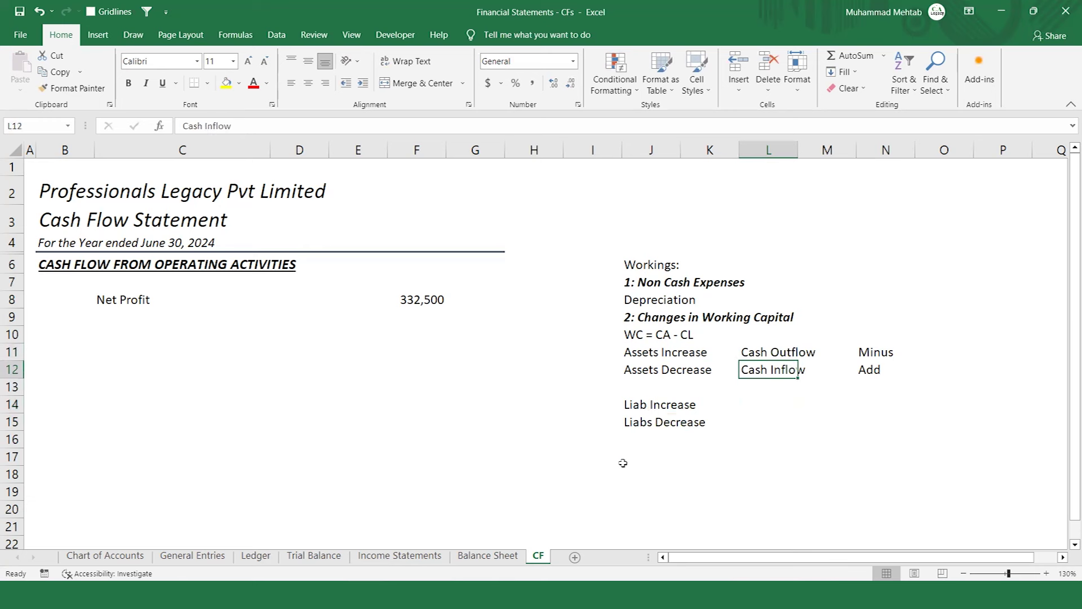
key(ctrl+c)
key(ctrl+Down)
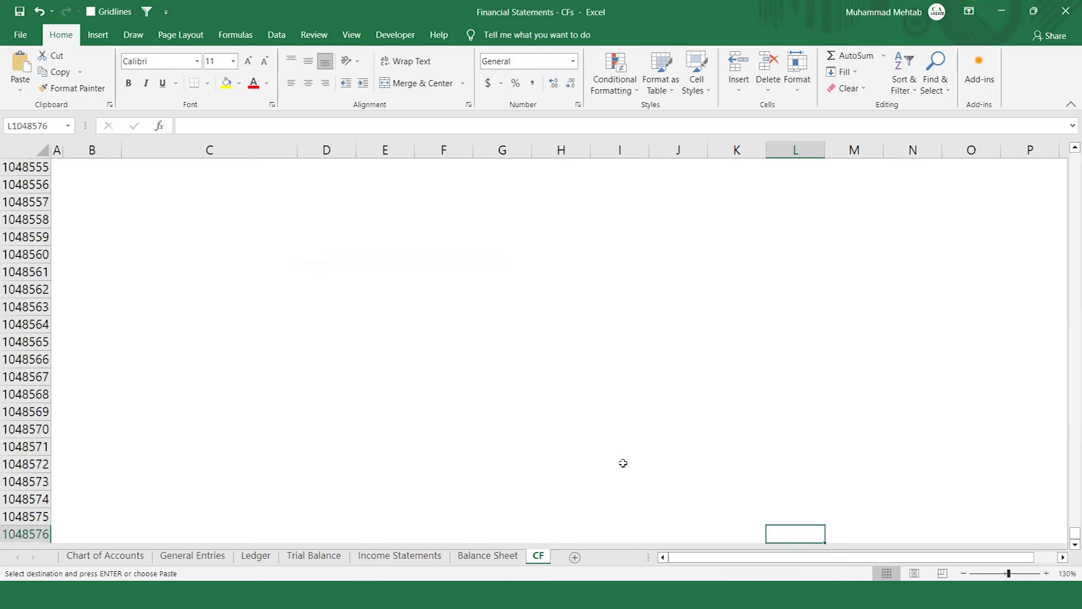
key(ctrl+Up)
key(Down)
key(Down)
key(ctrl+v)
key(Up)
key(Up)
key(Up)
key(Up)
key(Up)
key(Up)
key(Up)
key(Up)
key(Up)
key(Up)
key(Up)
key(Up)
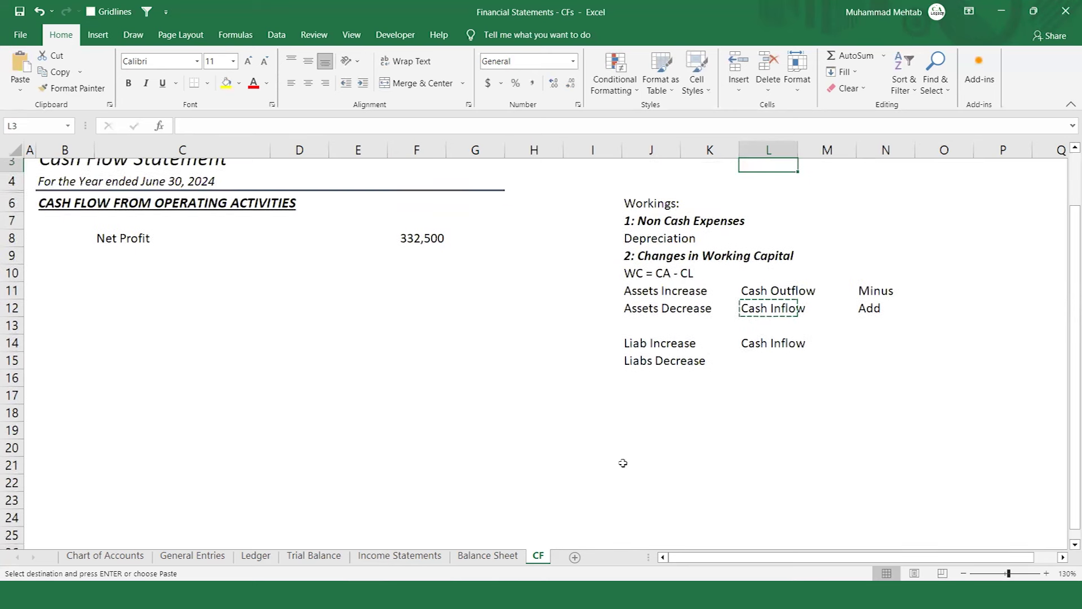
- Copy "Cash Outflow" from cell L11 to cell L15, beside the liabilities decrease label
key(Down)
key(Down)
key(Down)
key(Down)
key(Down)
key(Down)
key(Down)
key(Down)
key(Down)
key(Down)
key(Down)
key(Down)
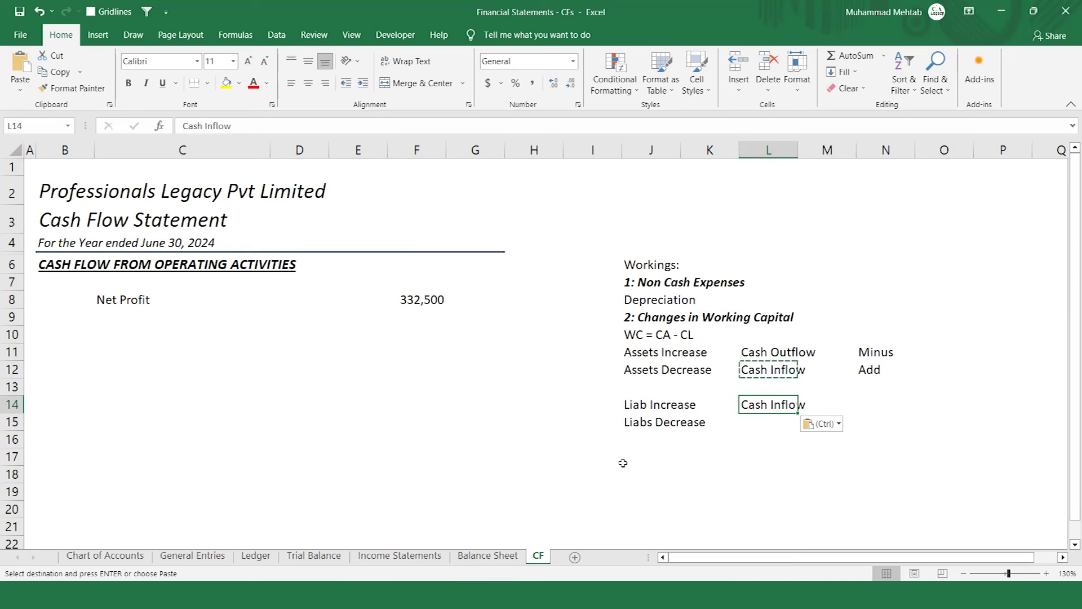
key(Down)
key(Up)
key(Up)
key(Up)
key(Up)
key(ctrl+c)
key(Down)
key(Down)
key(Down)
key(Down)
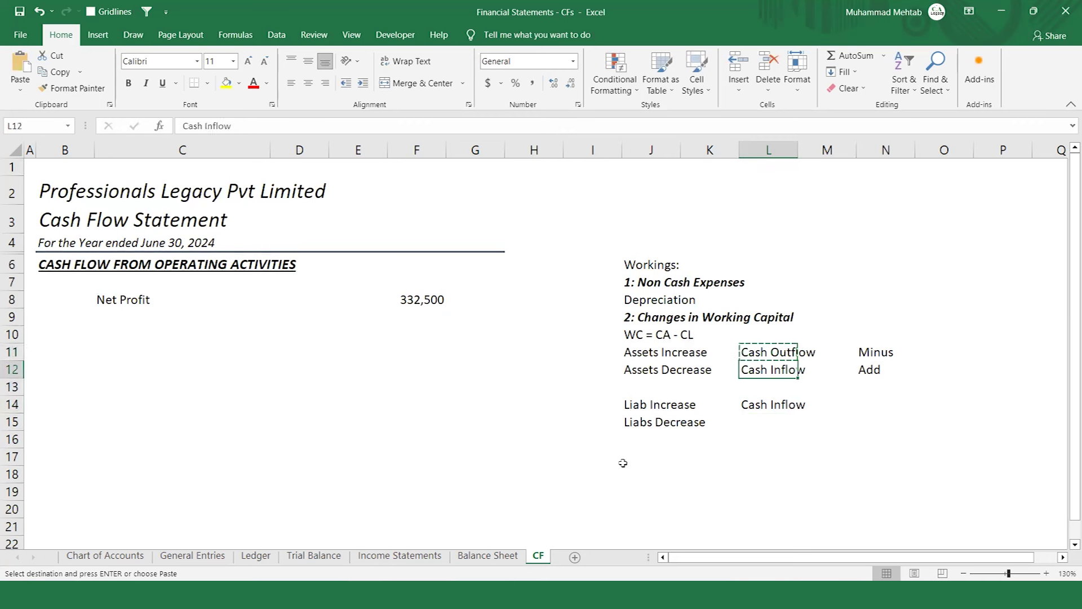
key(ctrl+v)
- Copy "Add" from cell N12 to cell N14 in the liability increase row
key(Up)
key(Up)
key(Right)
key(Up)
key(Right)
key(ctrl+c)
key(Down)
key(Down)
key(Down)
key(Up)
key(ctrl+v)
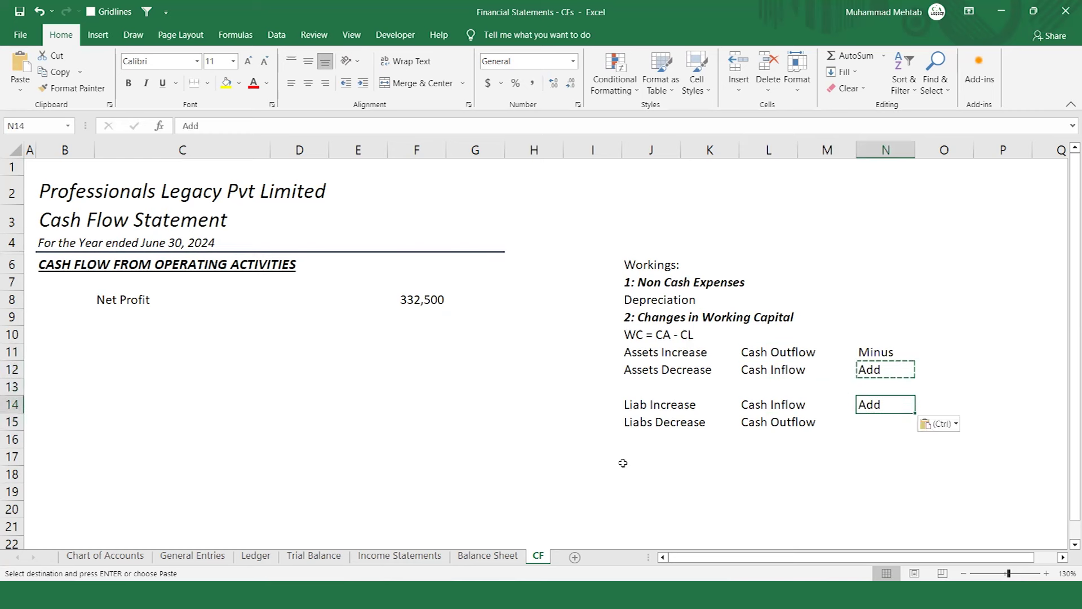
- Copy "Minus" from cell N11 to cell N15 in the liabilities decrease row
key(Up)
key(Up)
key(Up)
key(ctrl+c)
key(Down)
key(Down)
key(Down)
key(Down)
key(ctrl+v)
- Enter the heading "Changes in Working Capital" in cell C10 and make it bold and italic
key(Left)
key(Left)
key(Left)
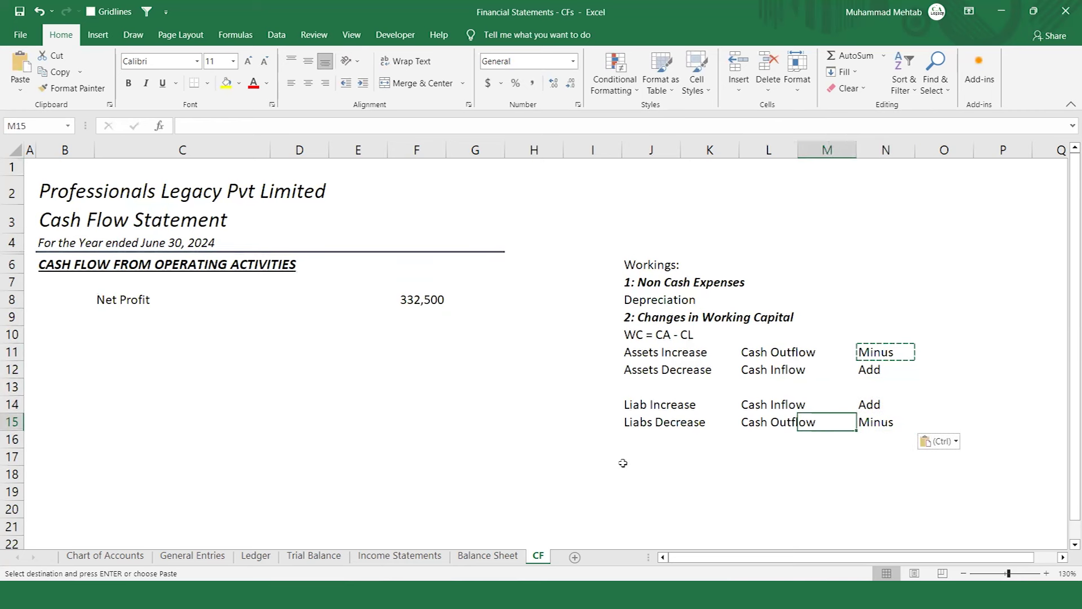
key(Left)
key(Left)
key(Left)
key(Left)
key(Left)
key(Left)
key(Left)
key(Left)
key(Up)
key(Up)
key(Up)
key(Up)
key(Up)
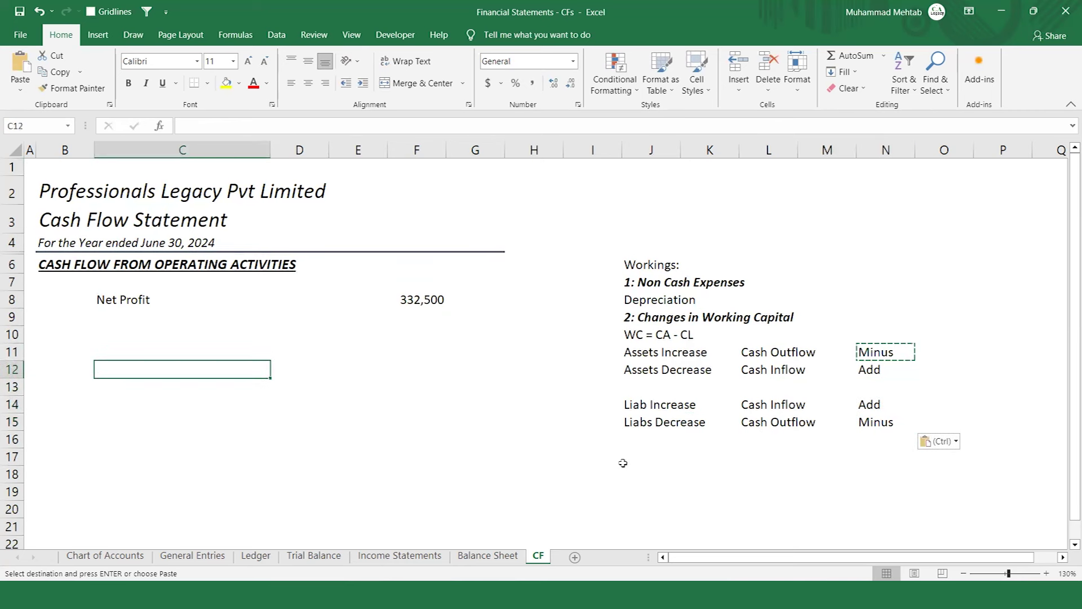
key(Up)
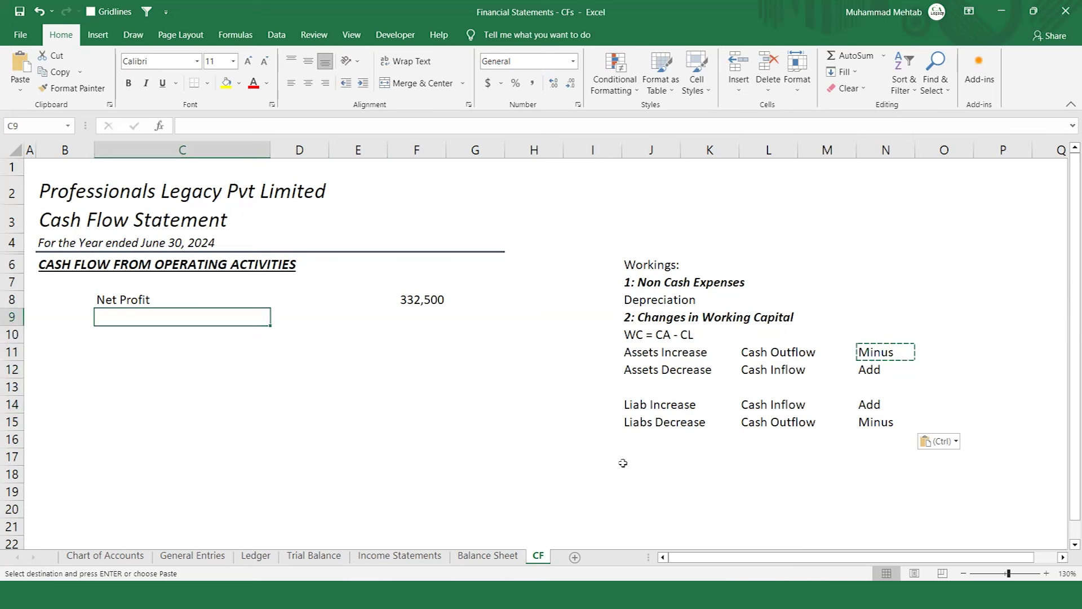
key(Down)
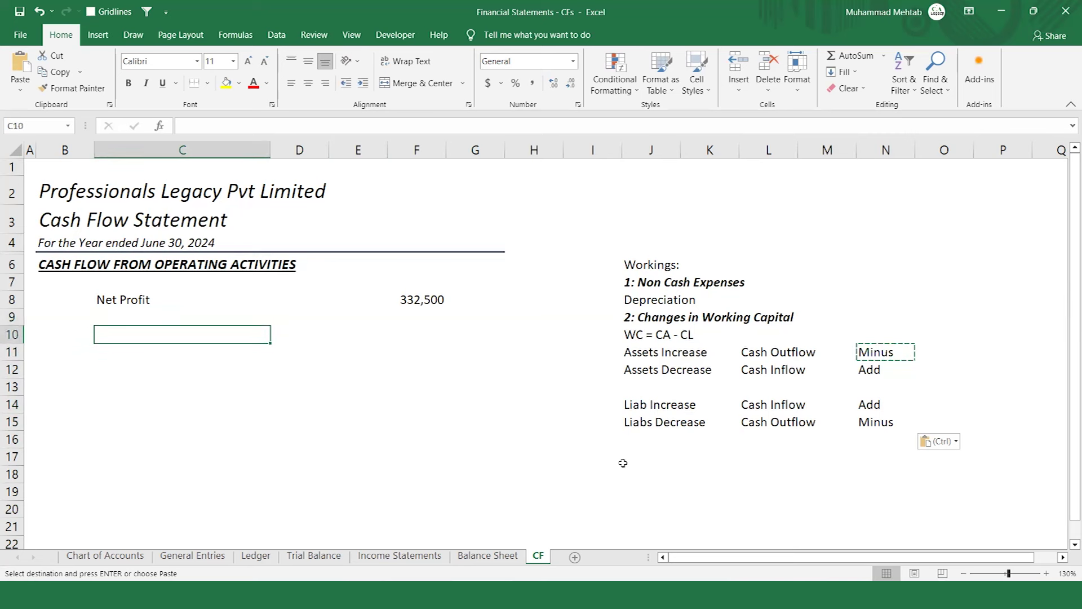
text(Ch)
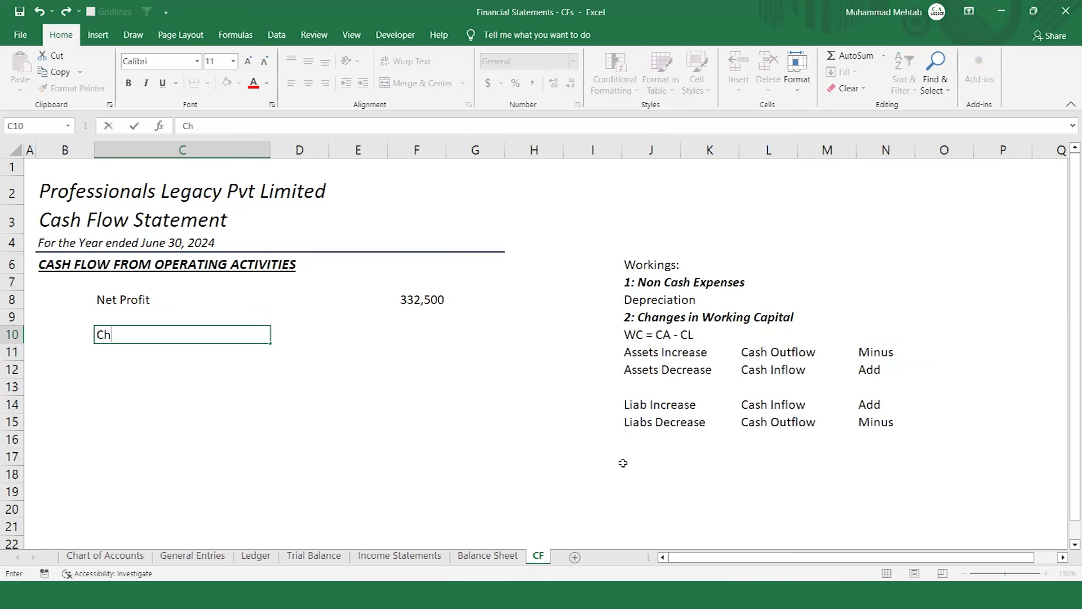
text(anges in Working )
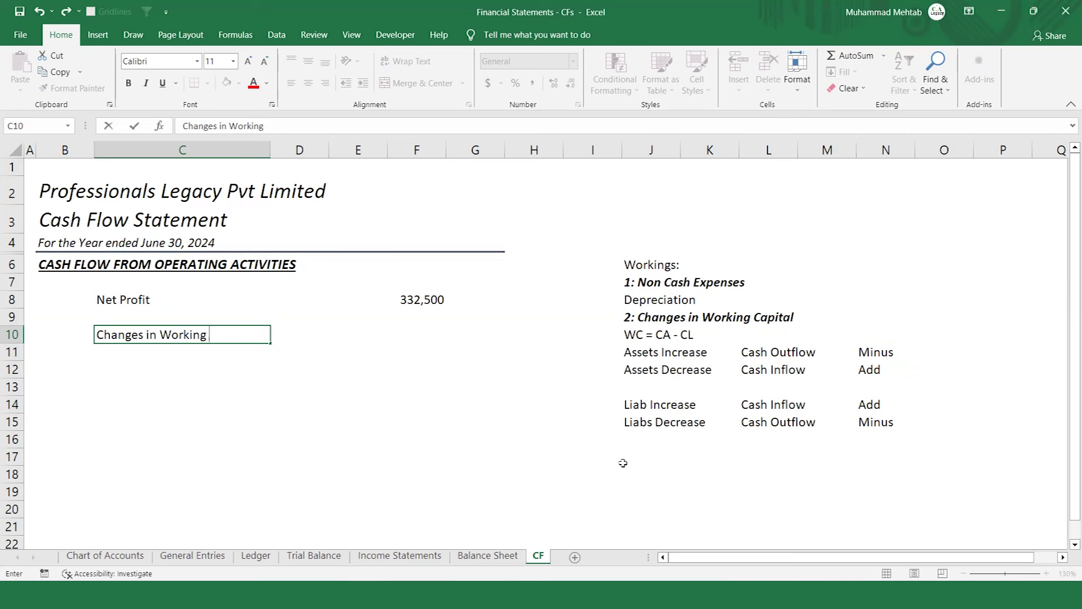
text(Capital)
key(Return)
key(Up)
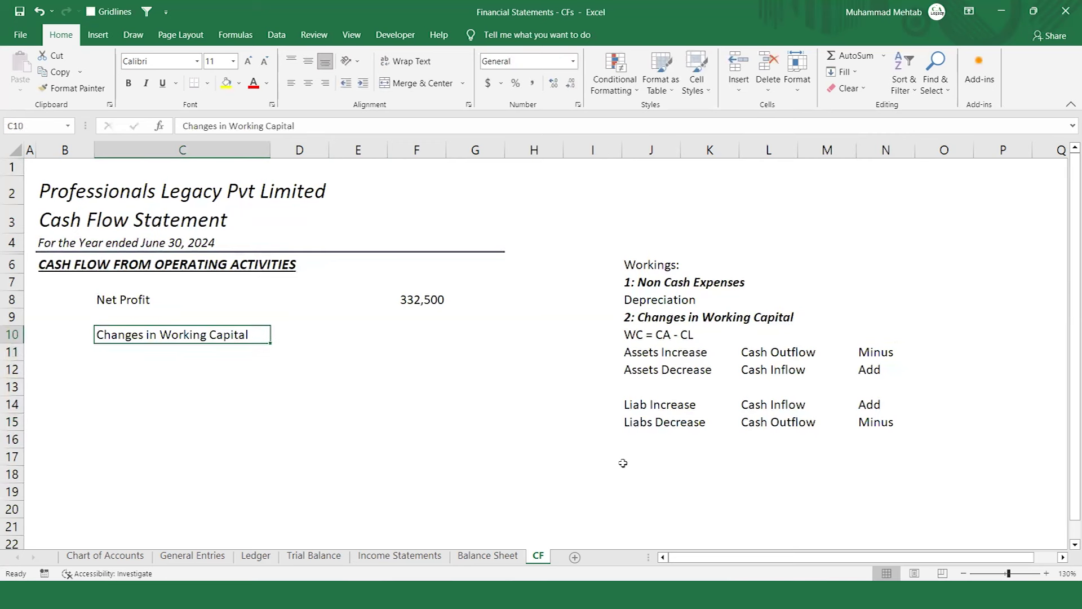
key(ctrl+b)
key(ctrl+i)
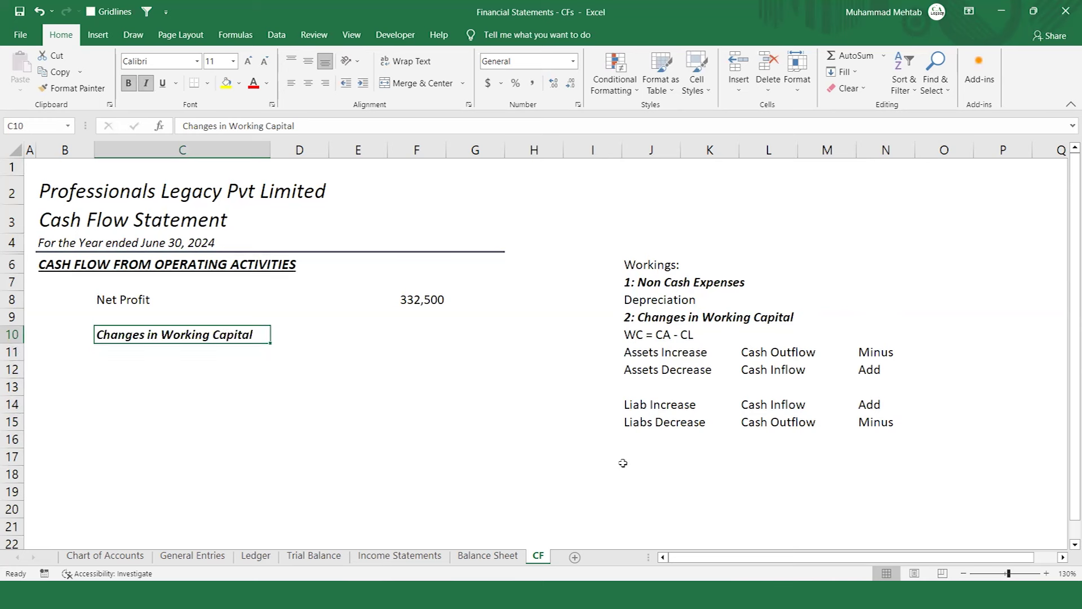
- Select cell D11, one row below and one column beyond the "Changes in Working Capital" heading
key(Up)
key(Up)
key(Up)
key(Down)
key(Down)
key(Down)
key(Down)
key(Right)
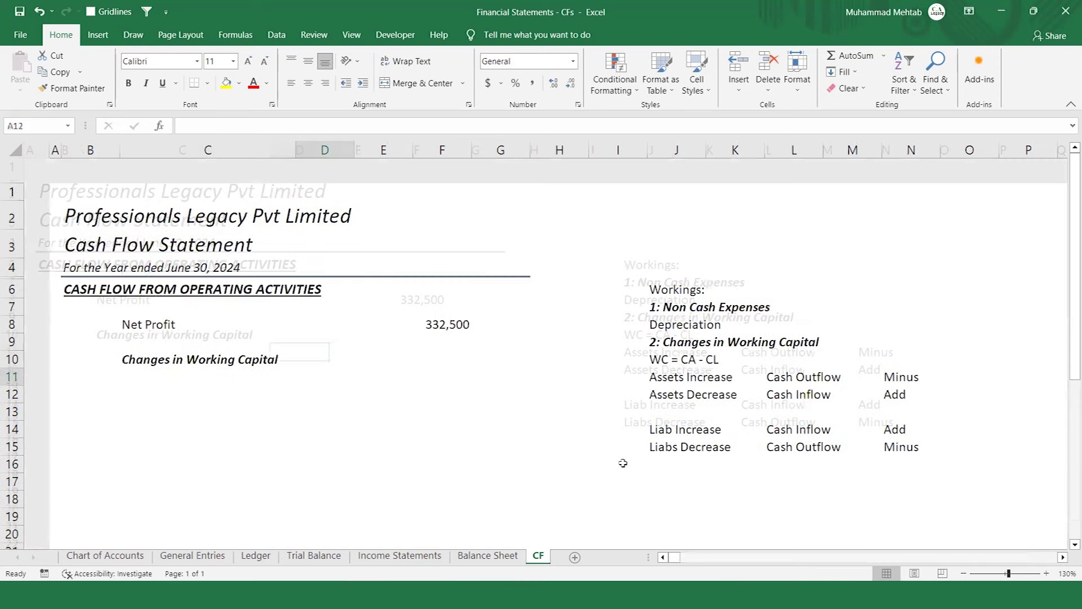
- Filter the Sub-Account column on the Trial Balance sheet to show only Current Assets
key(ctrl+Page_Up)
key(ctrl+Page_Up)
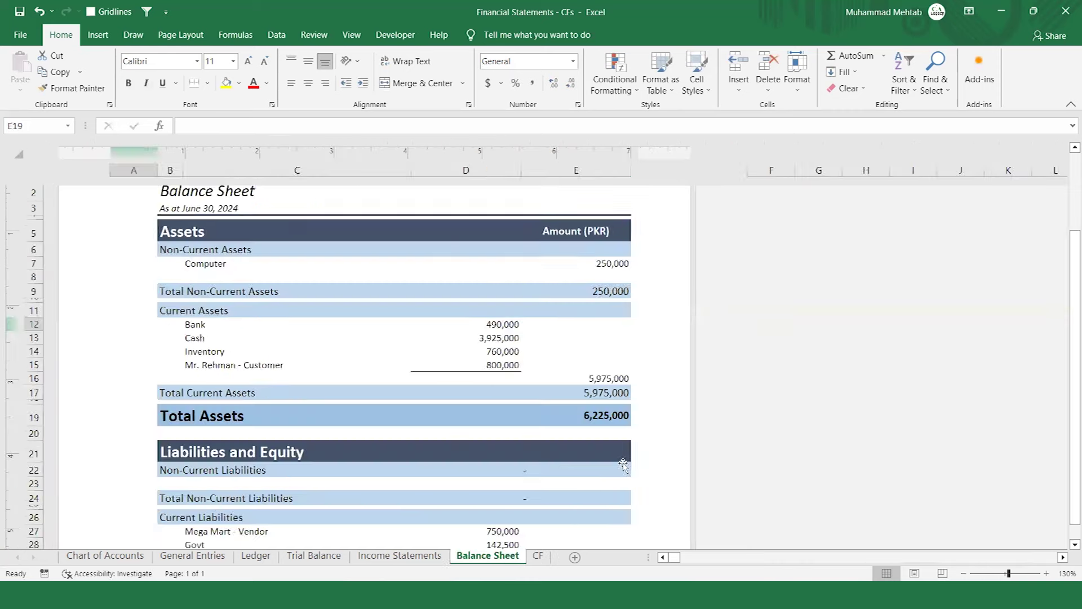
key(ctrl+Page_Up)
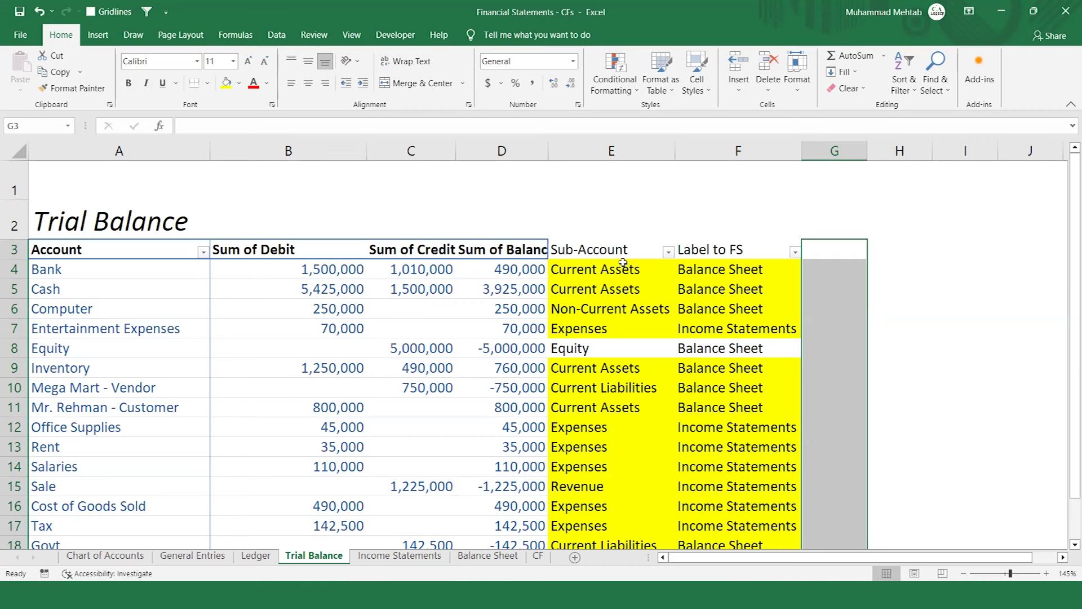
click(668, 252)
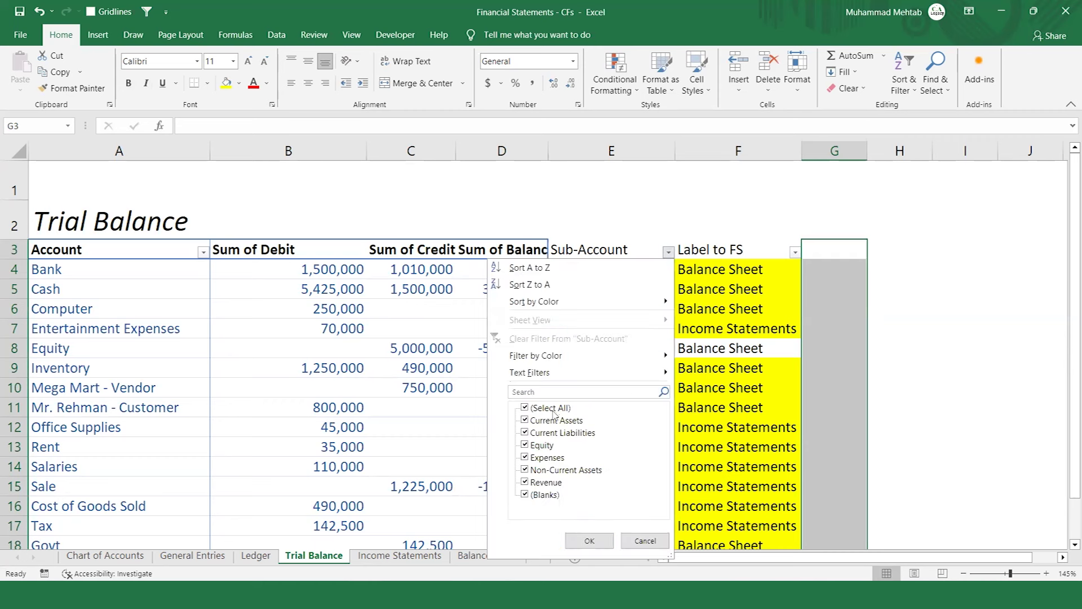
click(526, 408)
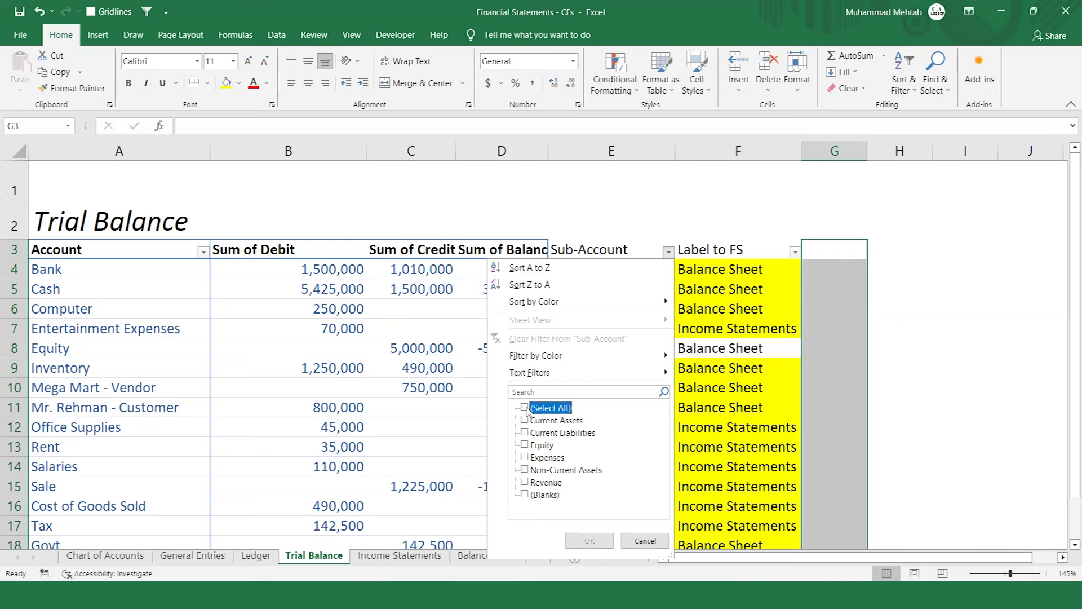
click(524, 420)
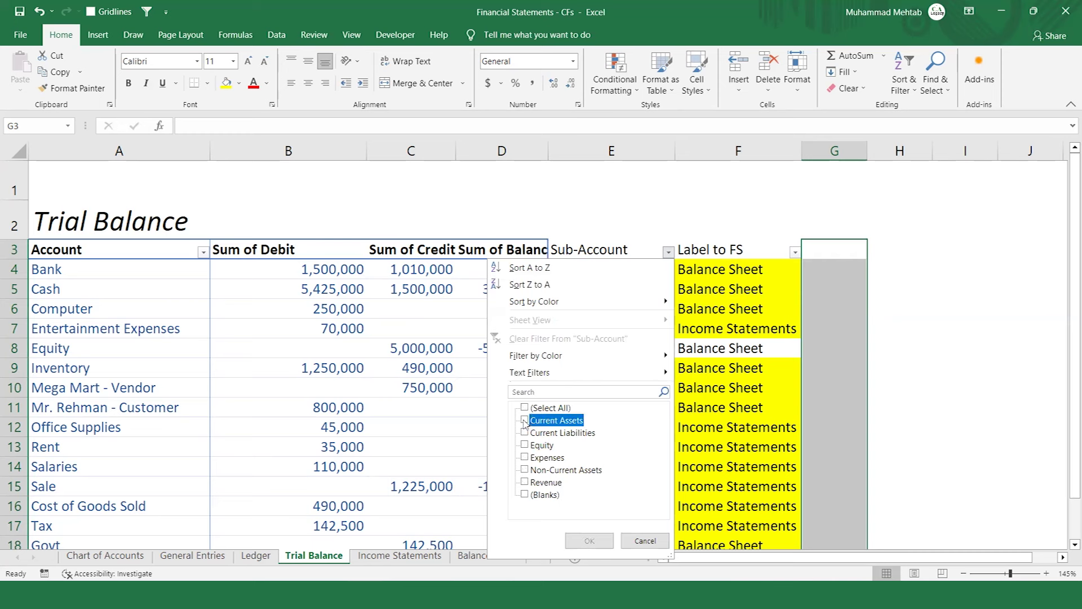
click(585, 537)
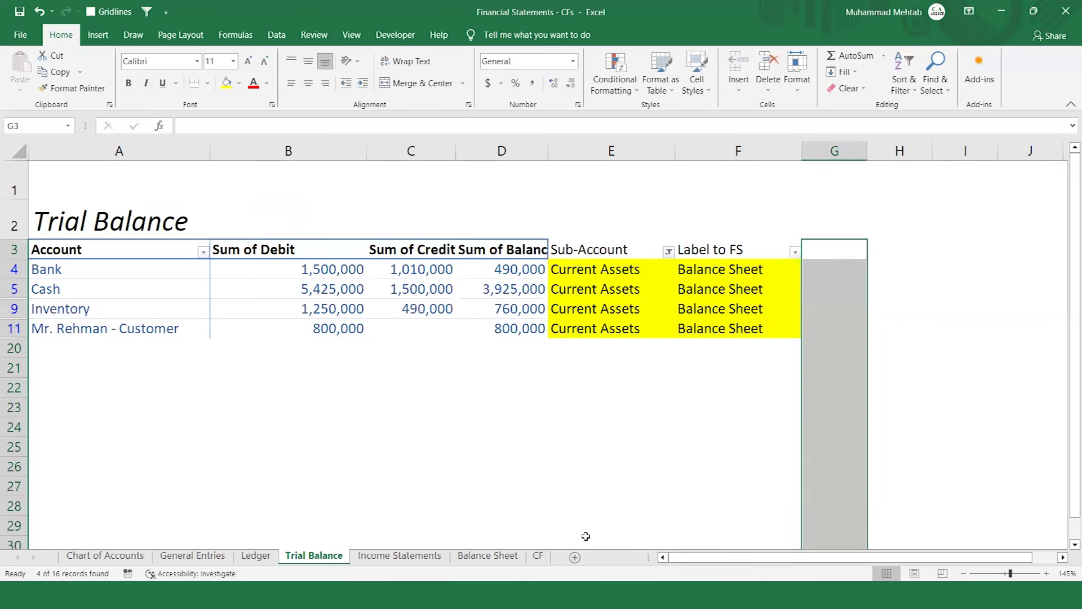
- Copy the four filtered current asset account names in column A of the Trial Balance sheet
key(Left)
key(Left)
key(Left)
key(Left)
key(Left)
key(Left)
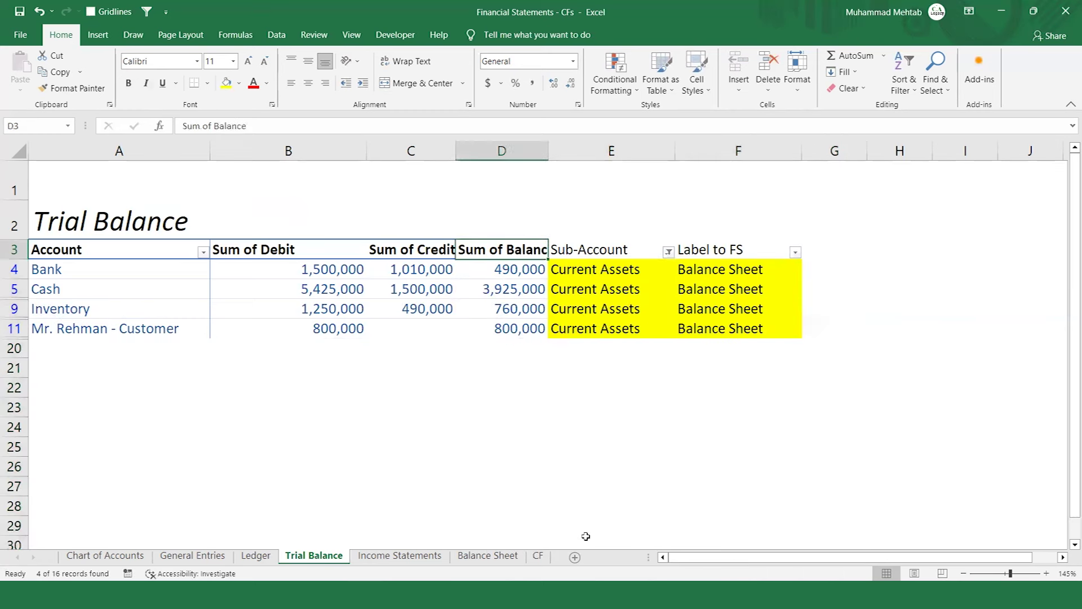
key(Down)
key(Down)
key(Up)
key(shift+Down)
key(shift+Down)
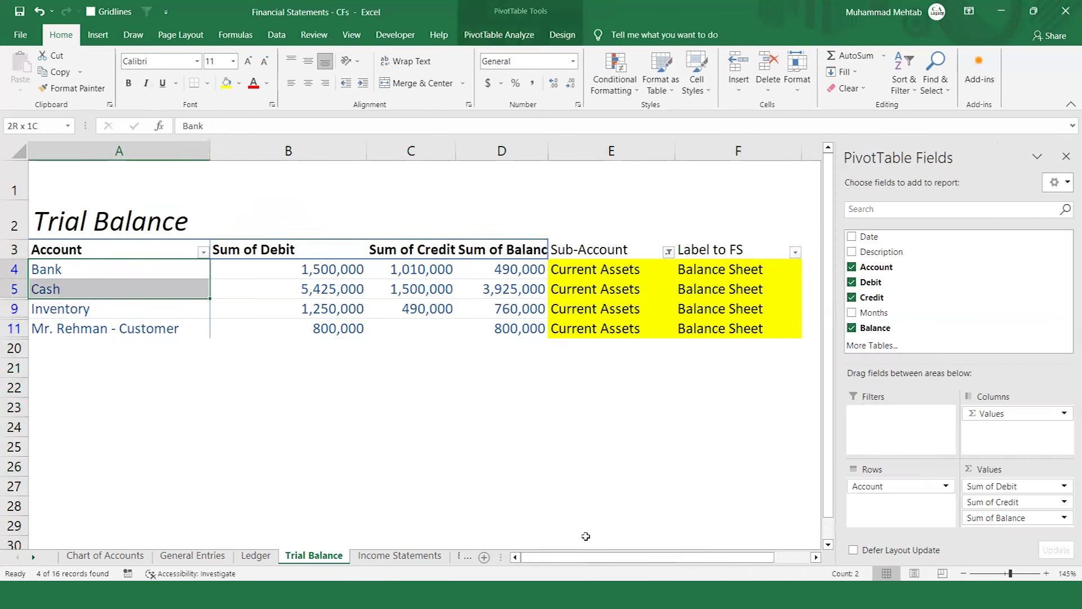
key(shift+Down)
key(ctrl+c)
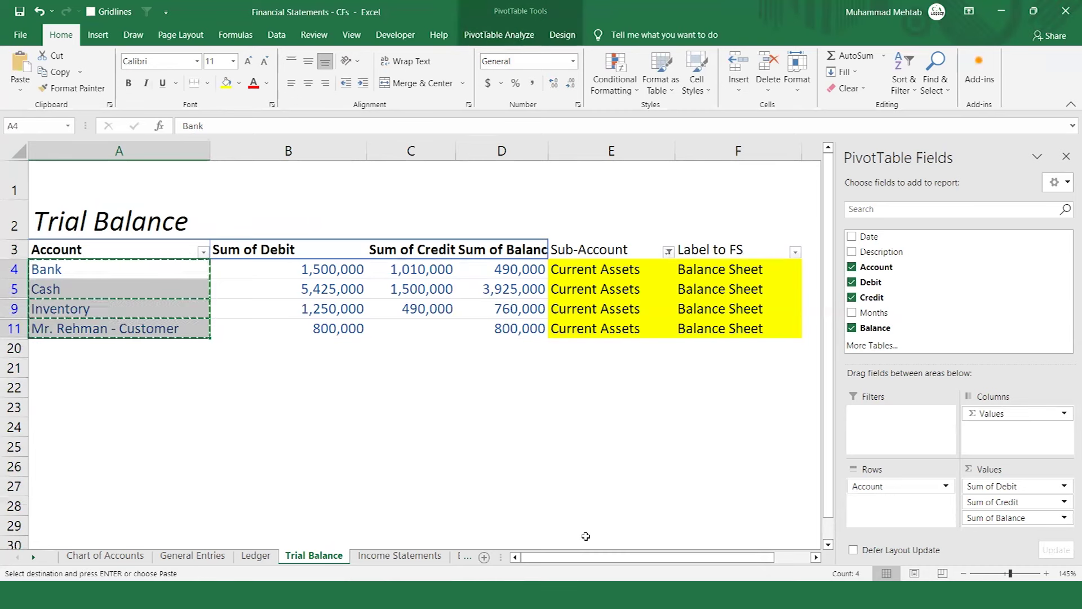
- Paste the copied account names as values into D11:D14 on the CF sheet and widen column D
key(ctrl+Page_Down)
key(ctrl+Page_Down)
key(ctrl+Page_Down)
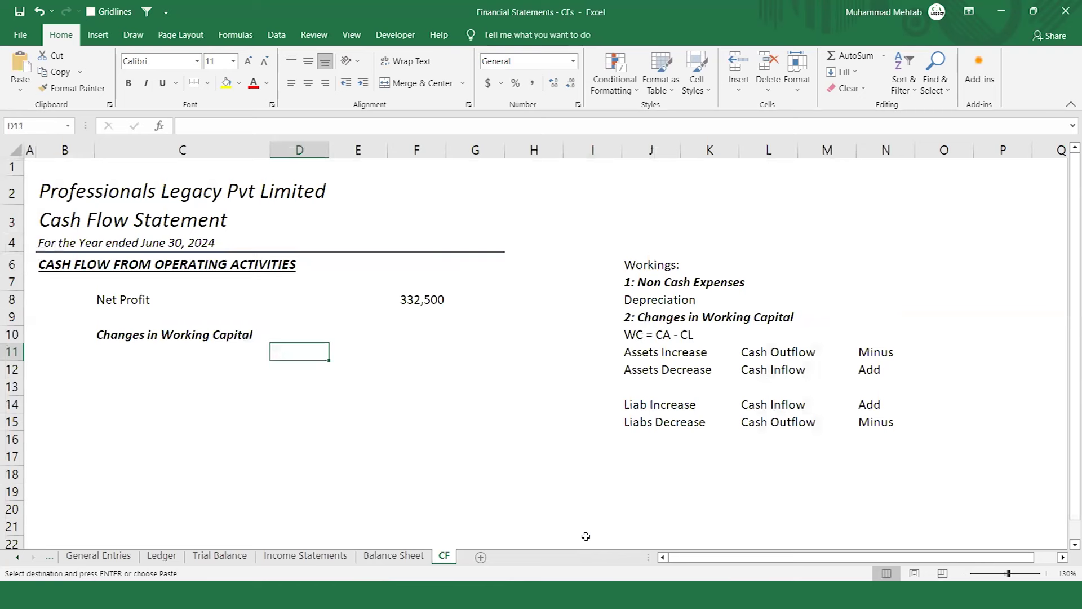
key(alt)
key(e)
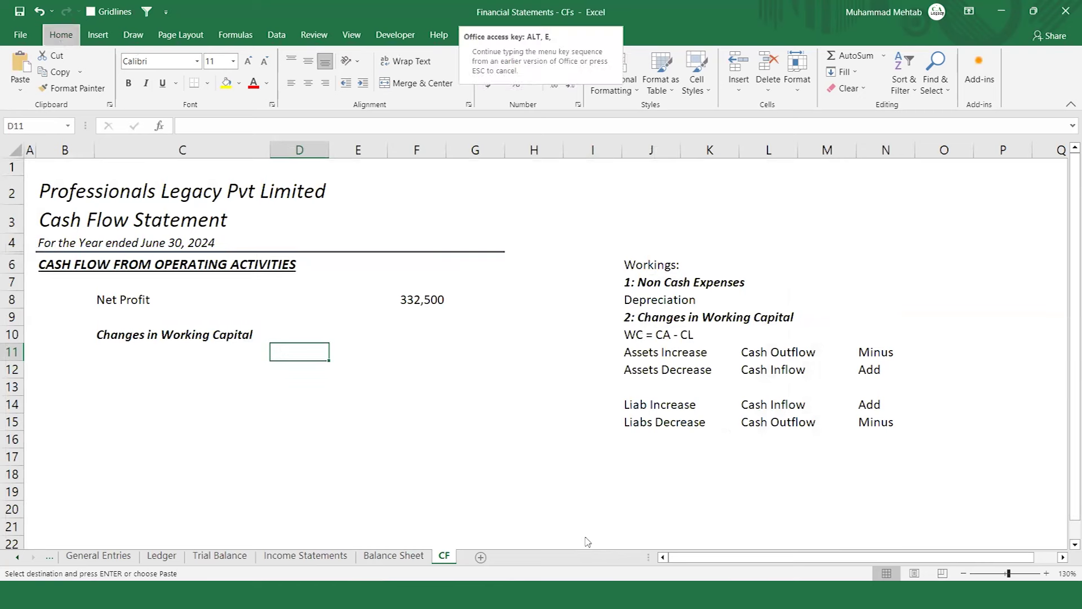
key(s)
key(Return)
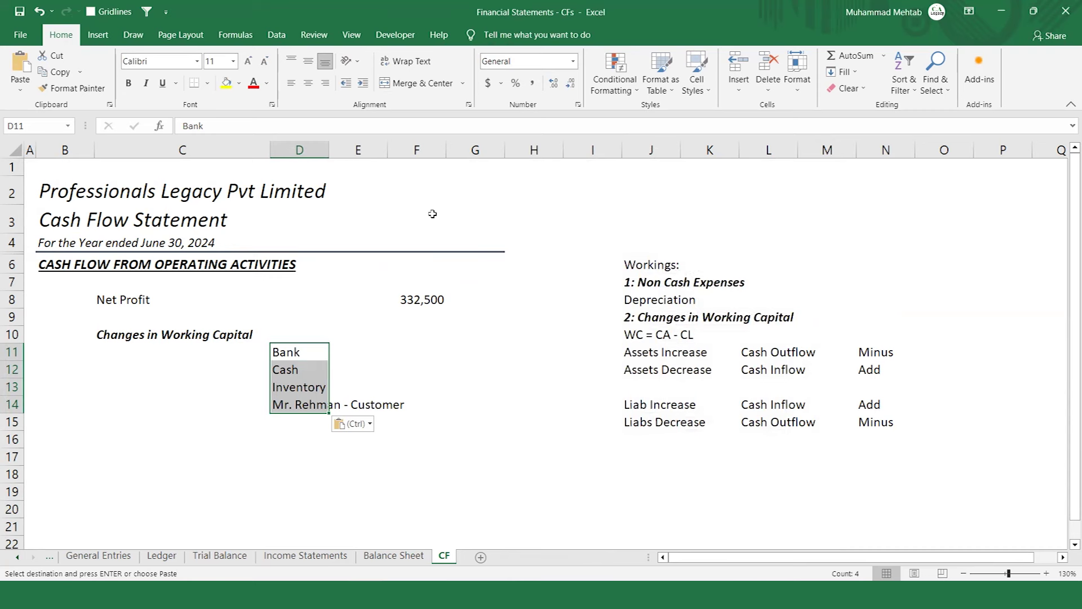
drag(331, 152, 374, 152)
- Enter =VLOOKUP(D11,'Trial Balance'!$A$3:$D$11,4,0) in cell E11 to fetch the Bank balance
key(Right)
key(Right)
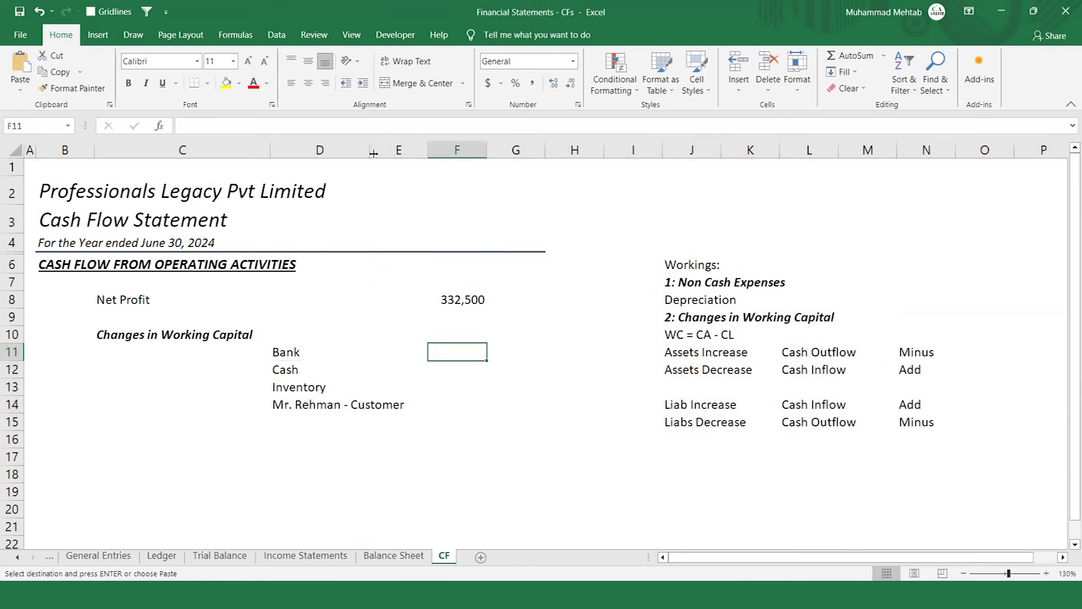
key(Left)
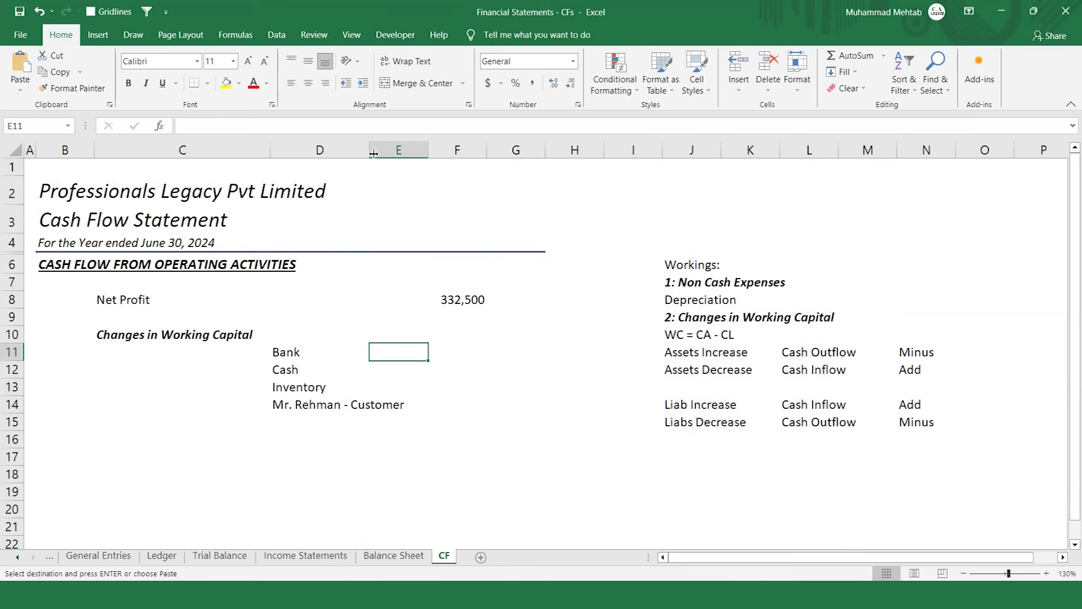
text(=vlo)
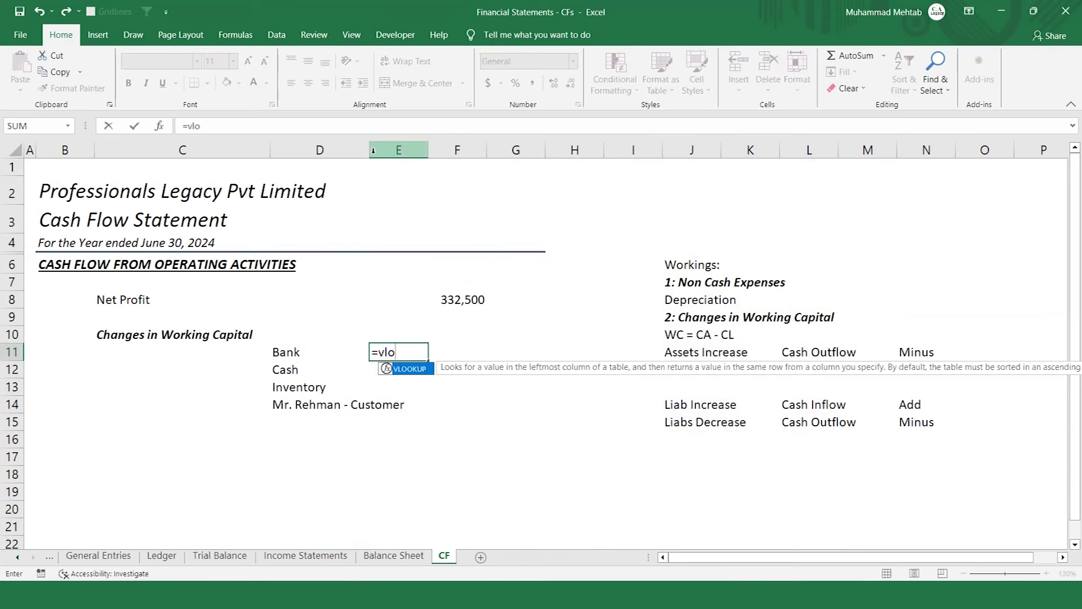
key(Tab)
key(Left)
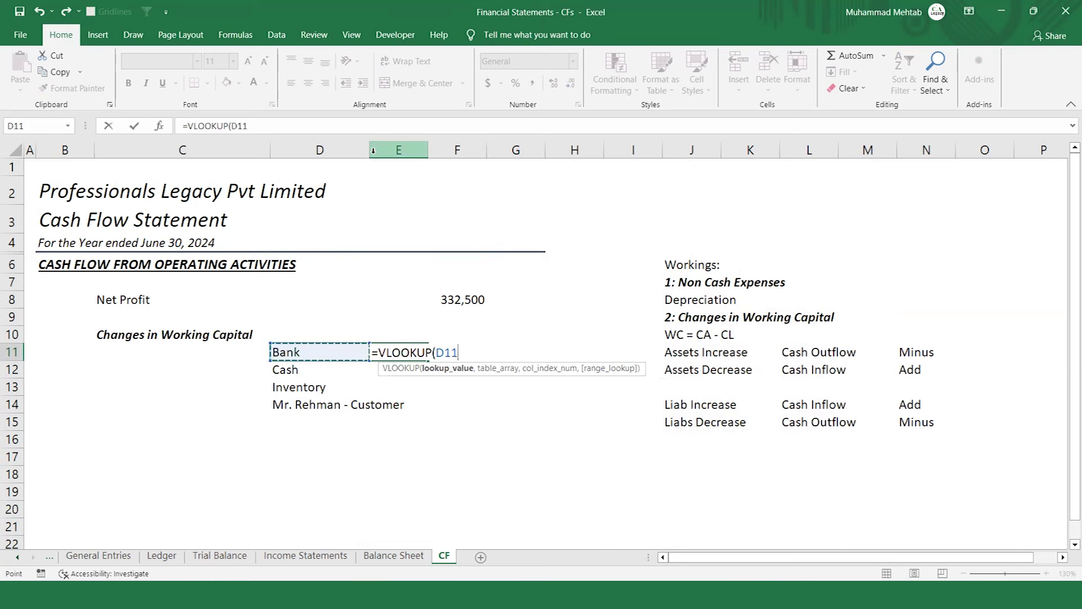
text(,)
key(ctrl+Page_Up)
key(ctrl+Page_Up)
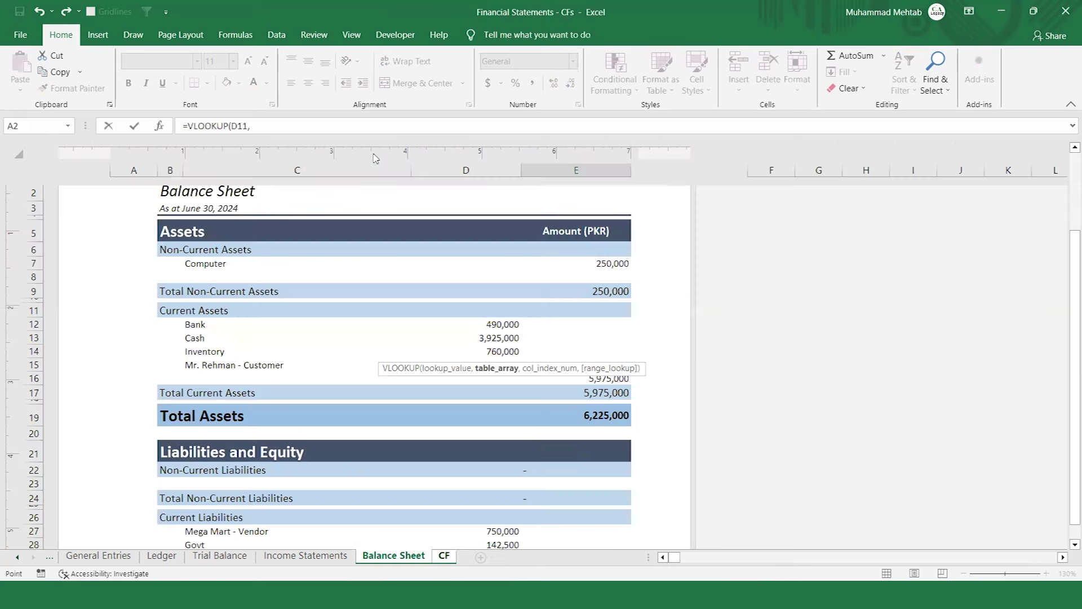
key(ctrl+Page_Up)
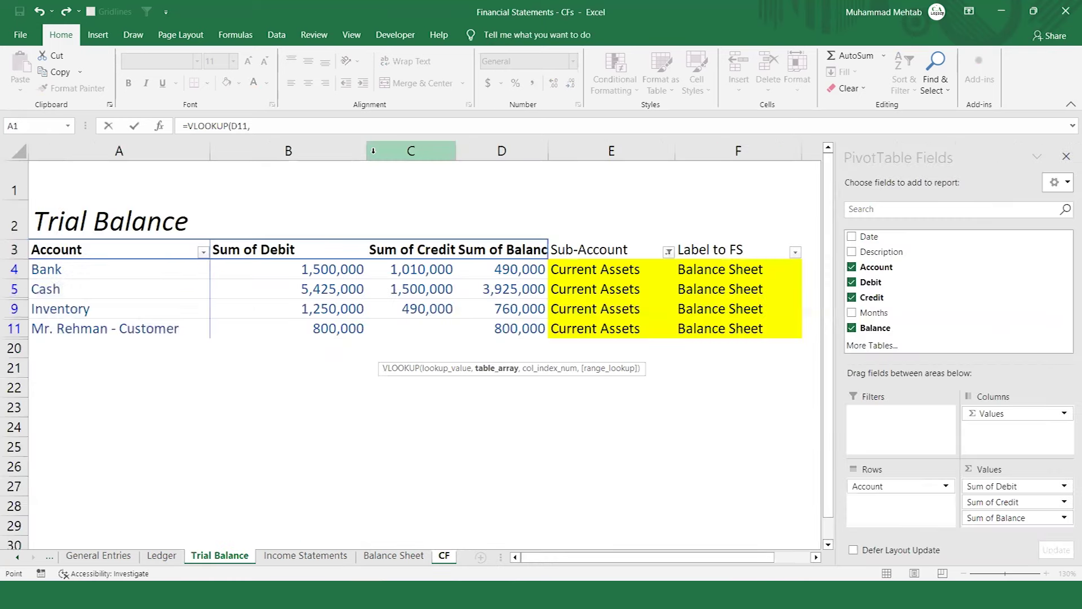
click(97, 253)
key(ctrl+shift+Down)
key(shift+Right)
key(shift+Right)
key(shift+Right)
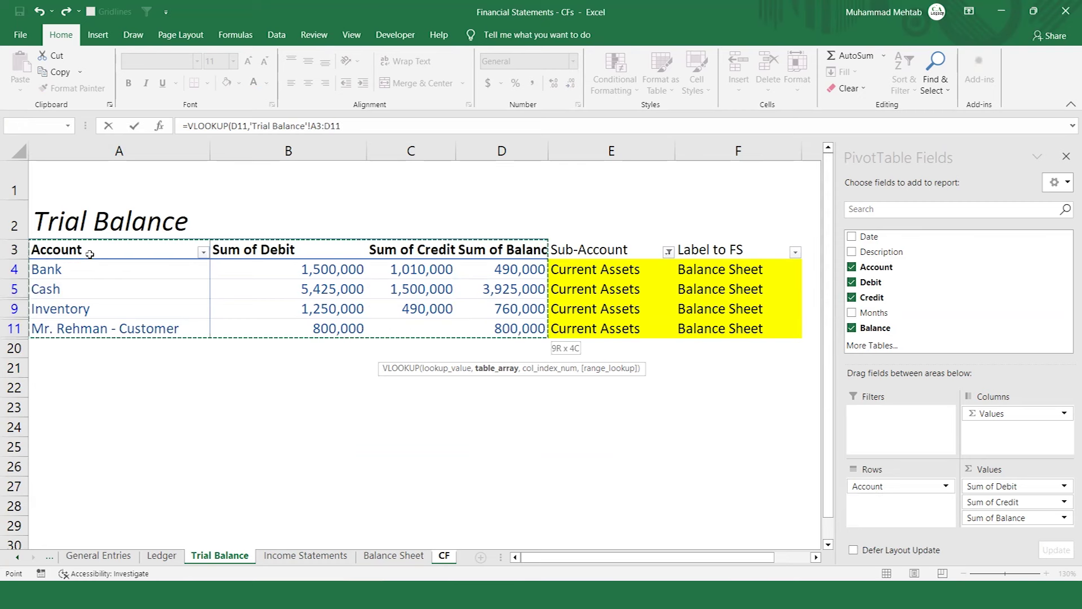
key(F4)
text(,)
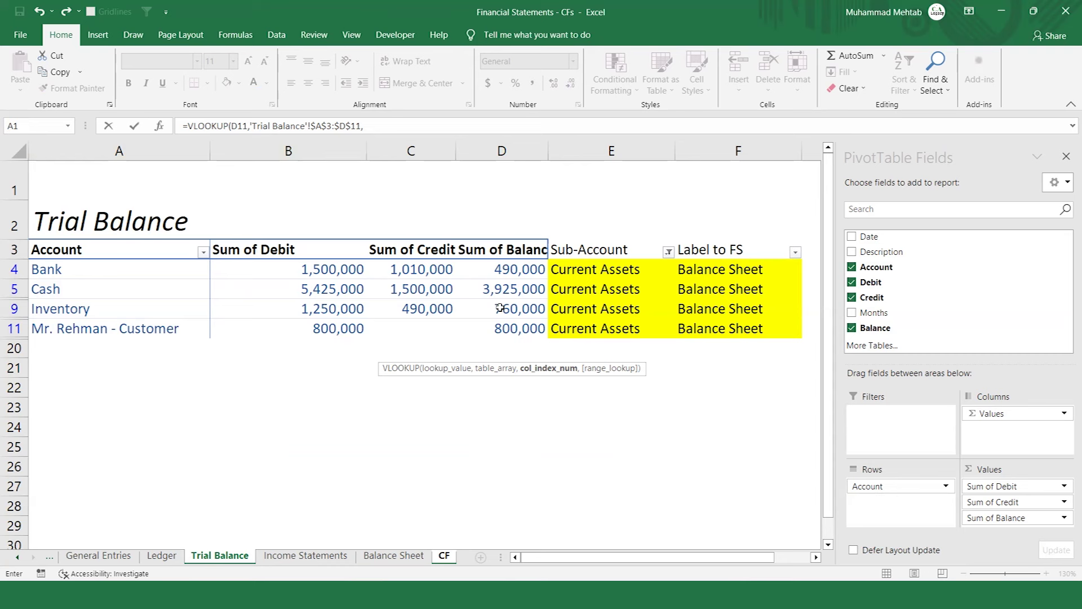
text(,0)
key(Return)
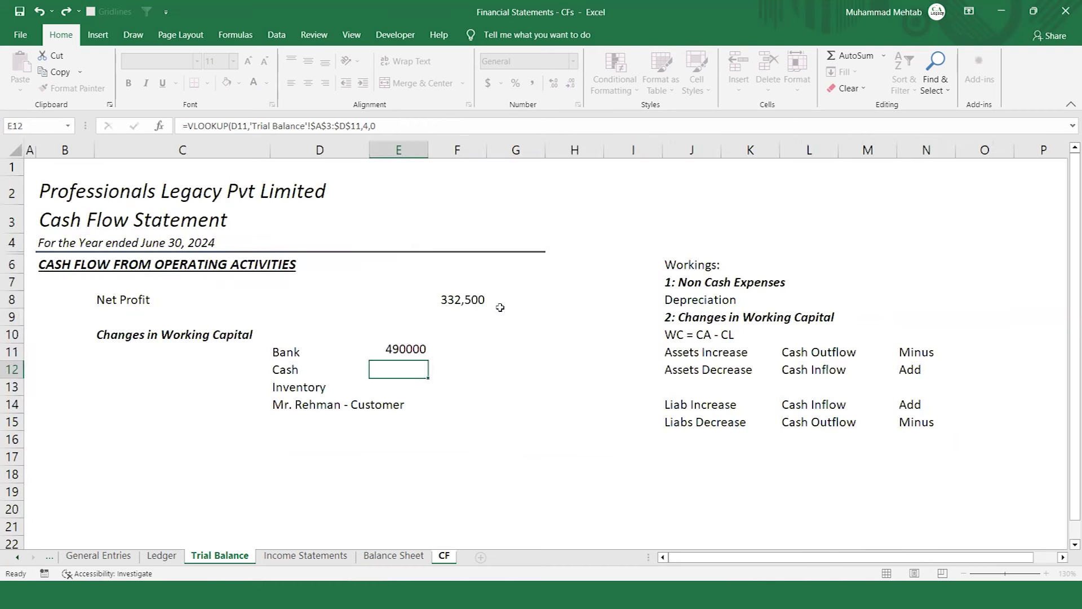
- Fill the lookup formula from E11 down to E14 for the remaining current assets
key(Up)
key(shift+Down)
key(shift+Down)
key(shift+Down)
key(ctrl+d)
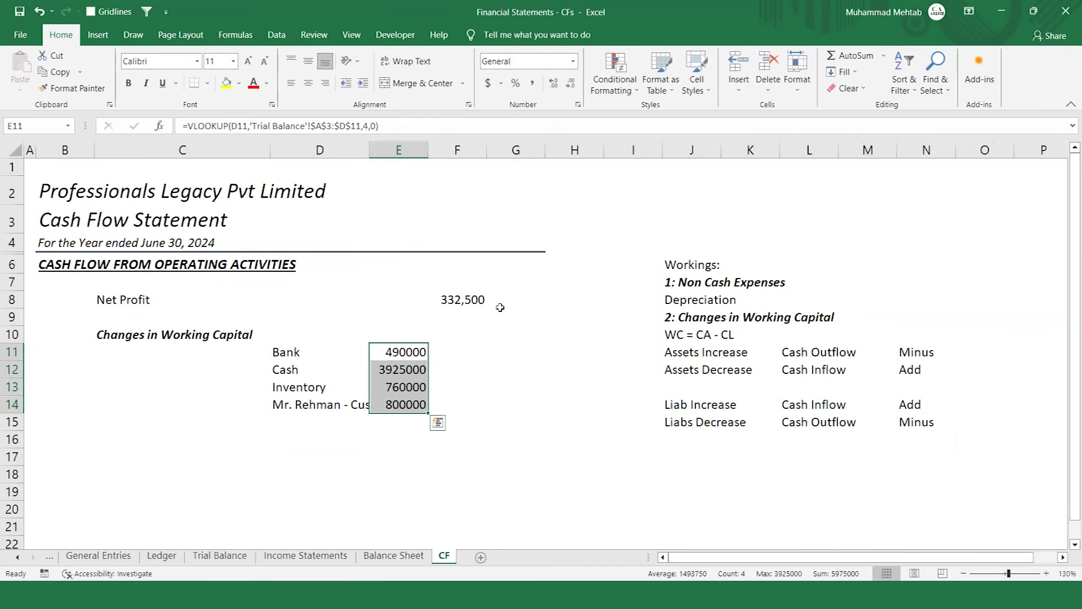
- Clear the Cash account name and its balance from D12:E12
key(Down)
key(Left)
key(shift+Right)
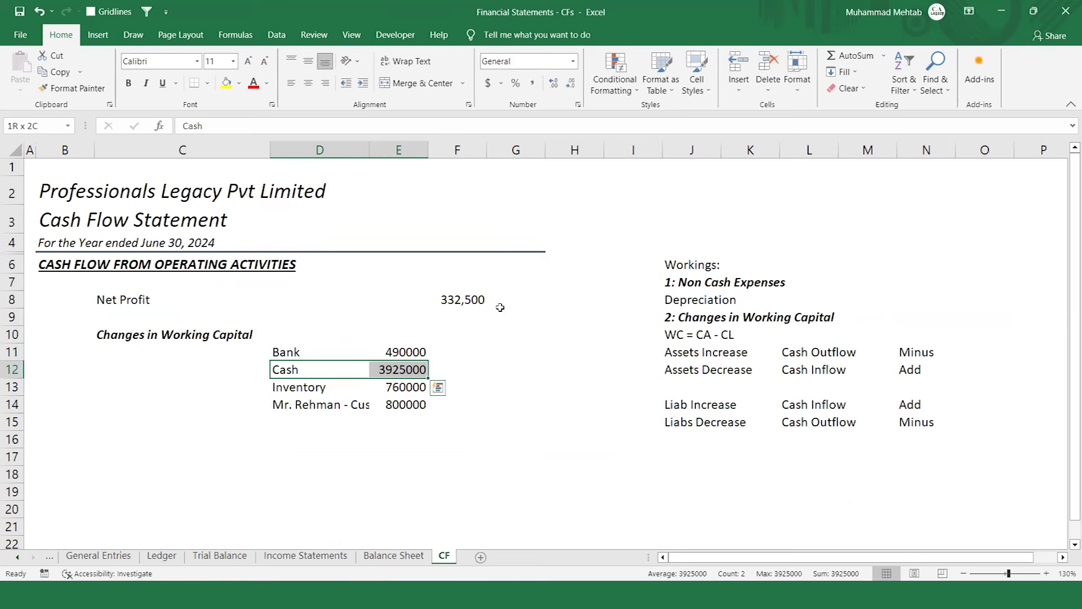
key(Delete)
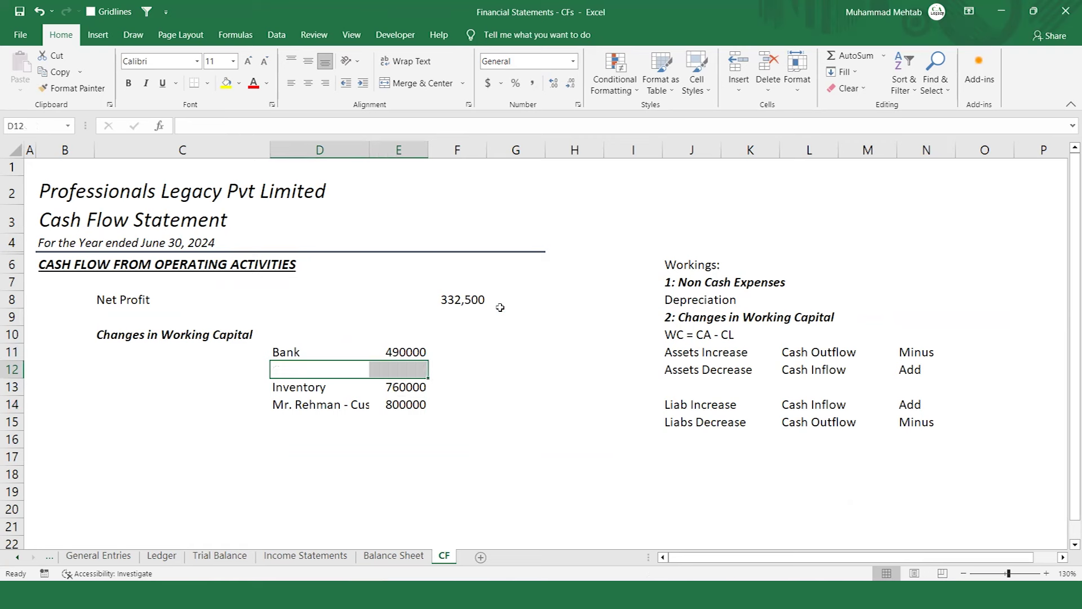
- Move the Inventory and customer rows from D13:E14 up to D12:E13 to close the gap
key(Down)
key(shift+Right)
key(shift+Down)
key(ctrl+x)
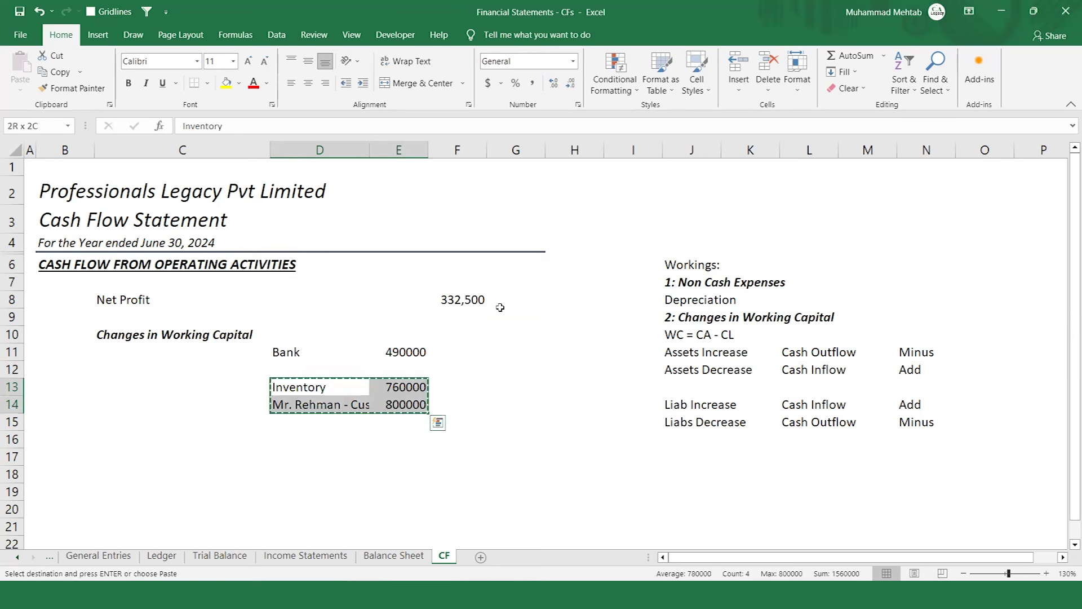
key(Up)
key(ctrl+v)
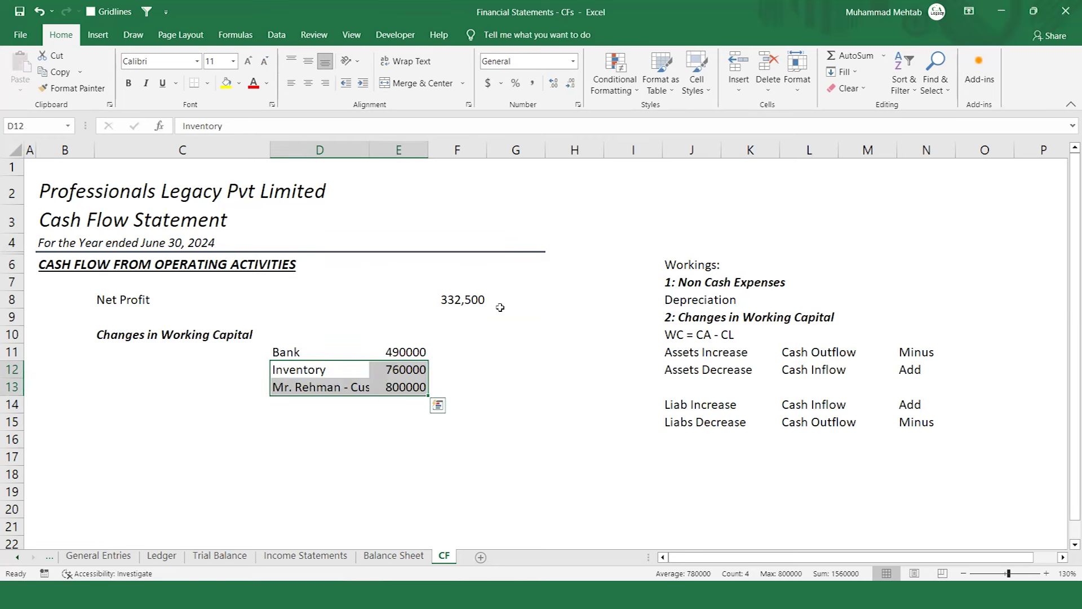
key(Down)
key(Up)
key(Up)
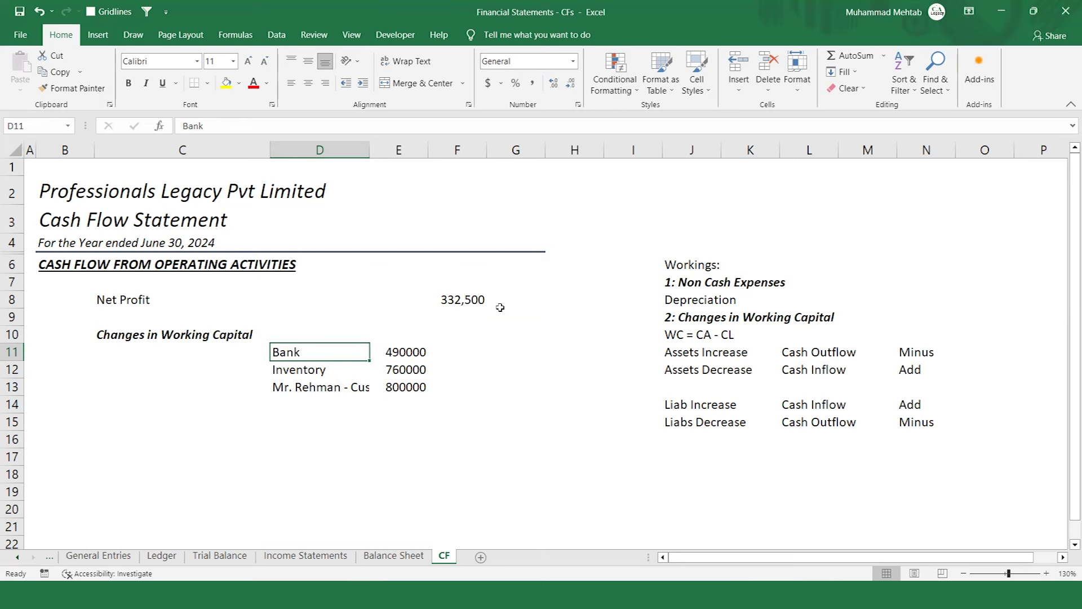
- Examine the Assets Increase line in the workings to see its cash flow direction and sign
key(Right)
key(Right)
key(Right)
key(Right)
key(Right)
key(Right)
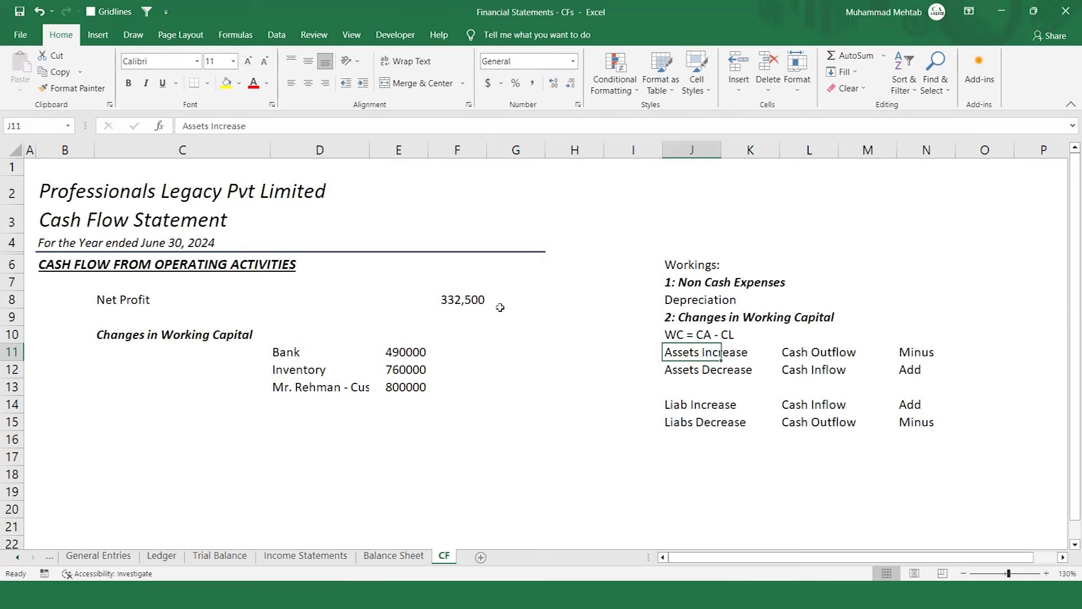
key(Right)
key(Right)
key(Right)
key(Right)
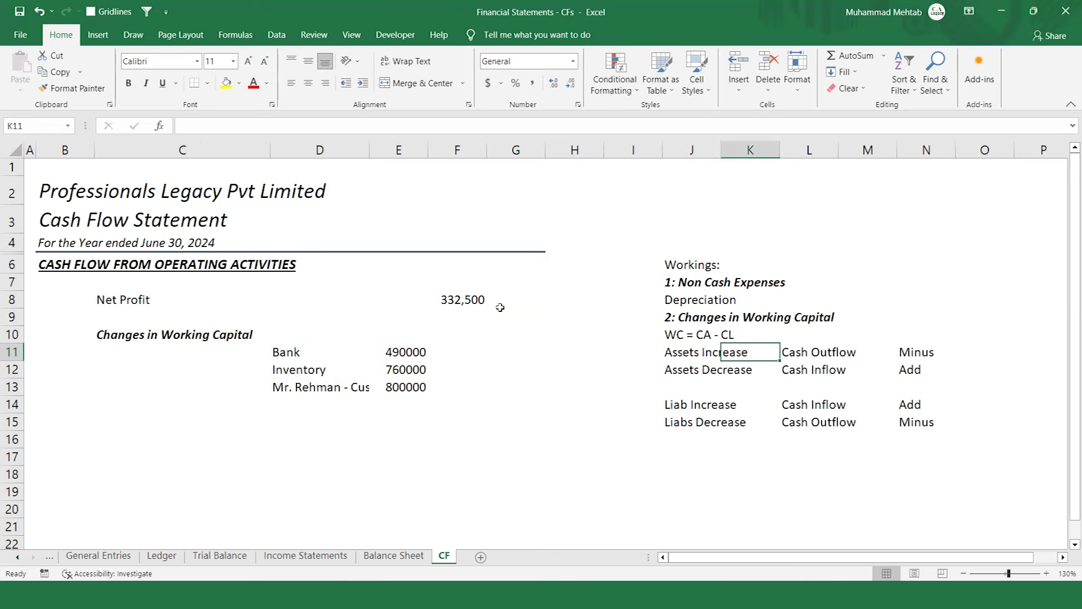
- Multiply the VLOOKUP formula in E11 by -1 and fill it down to E13
key(Left)
key(Left)
key(Left)
key(Left)
key(Left)
key(Left)
key(Left)
key(Left)
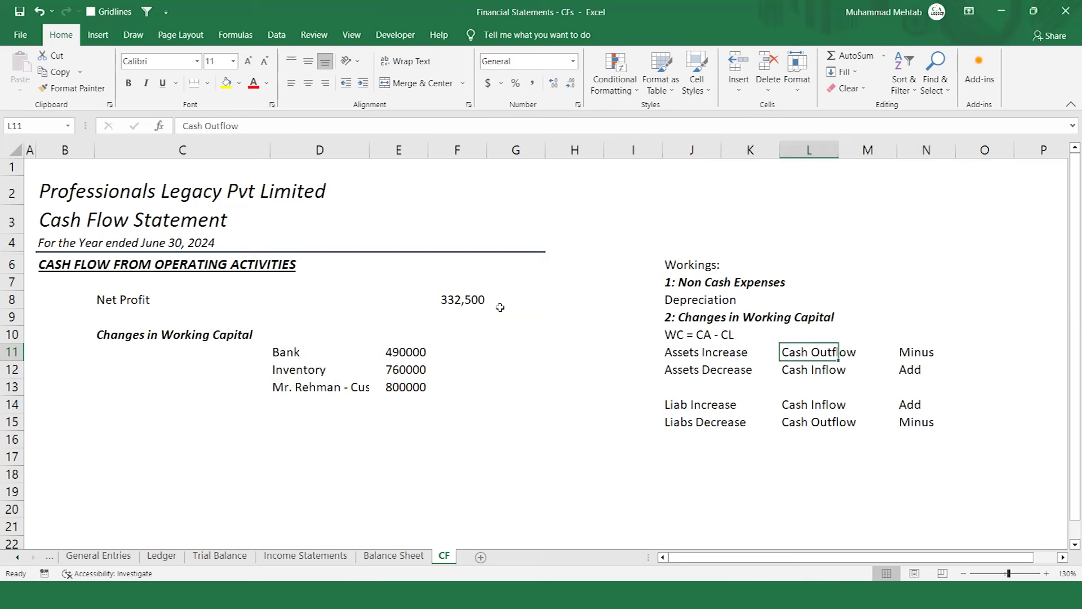
key(Left)
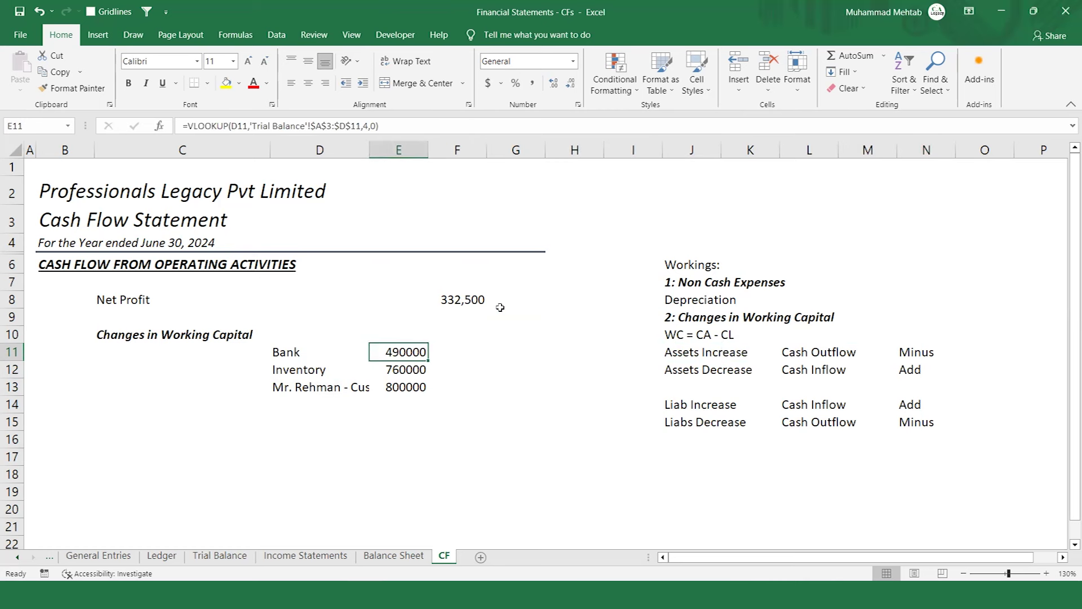
key(F2)
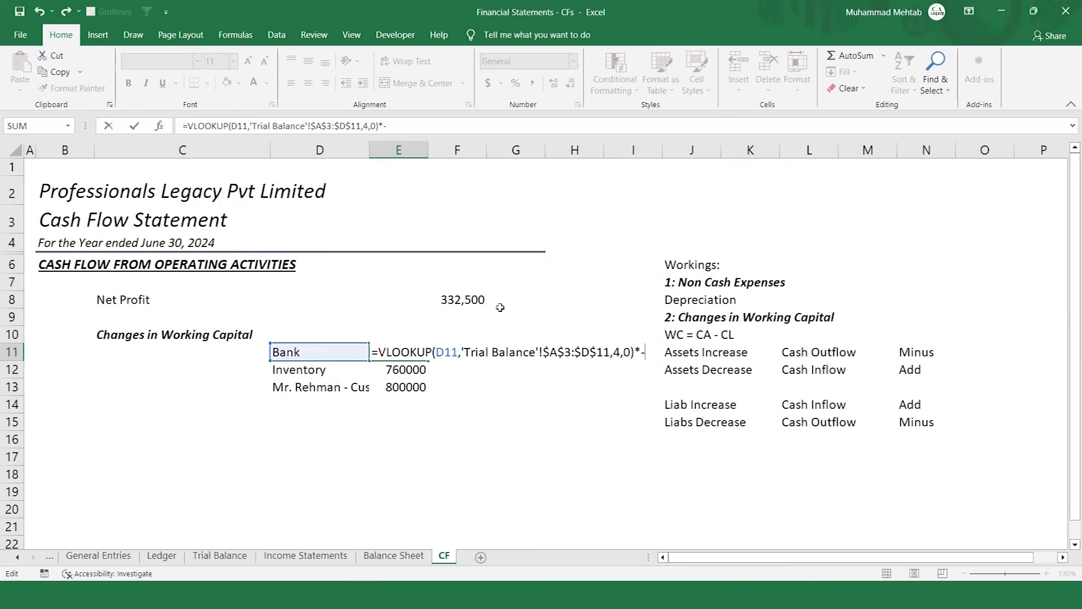
key(Return)
key(Up)
key(shift+Down)
key(shift+Down)
key(ctrl+d)
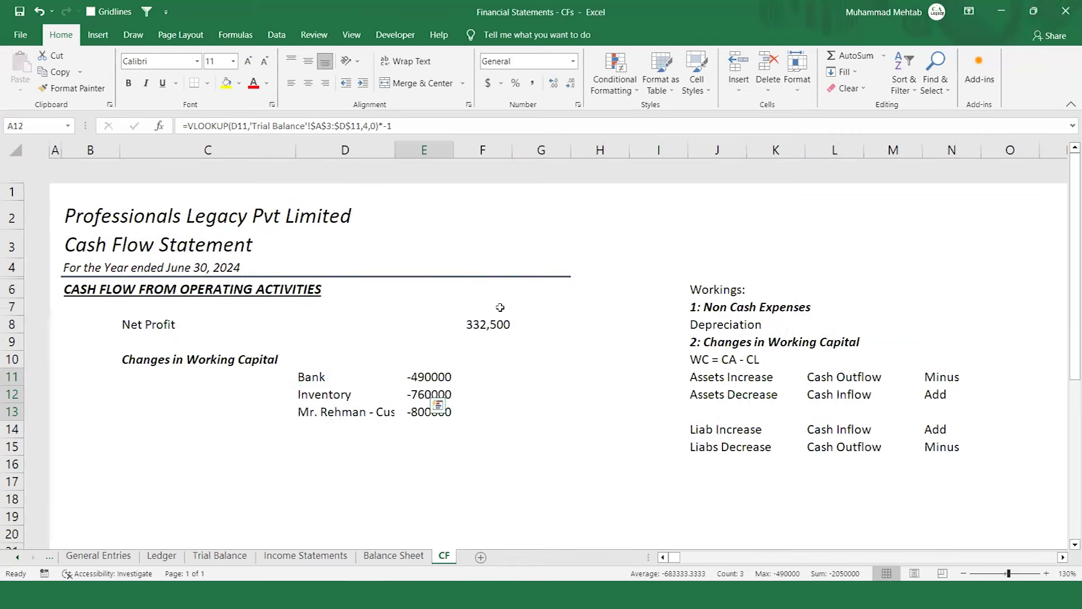
- Review the filtered current asset balances on the Trial Balance sheet and return to the CF sheet
key(ctrl+Page_Up)
key(ctrl+Page_Up)
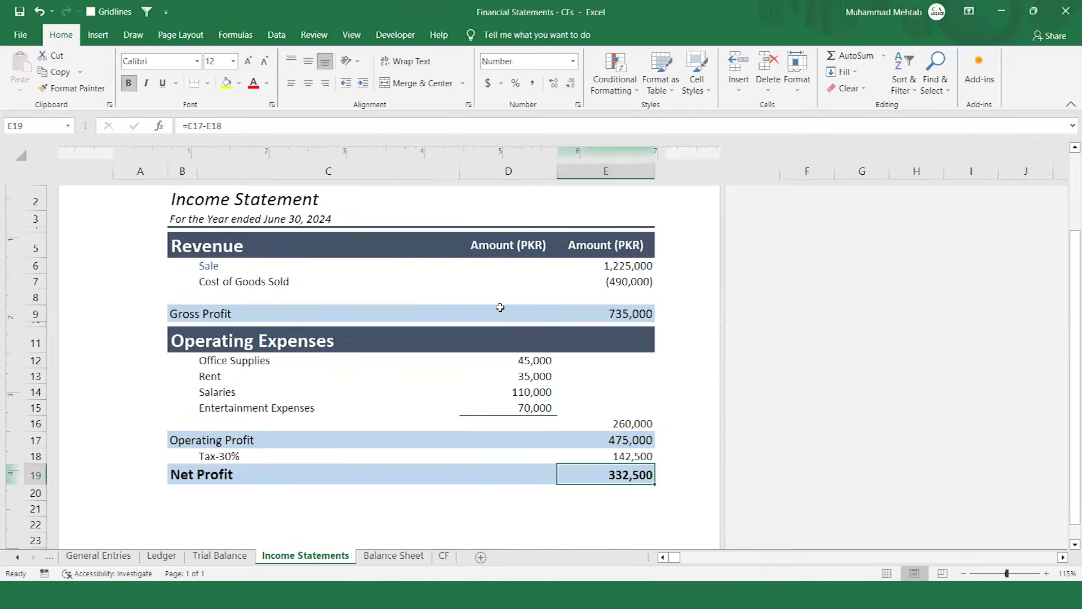
key(ctrl+Page_Up)
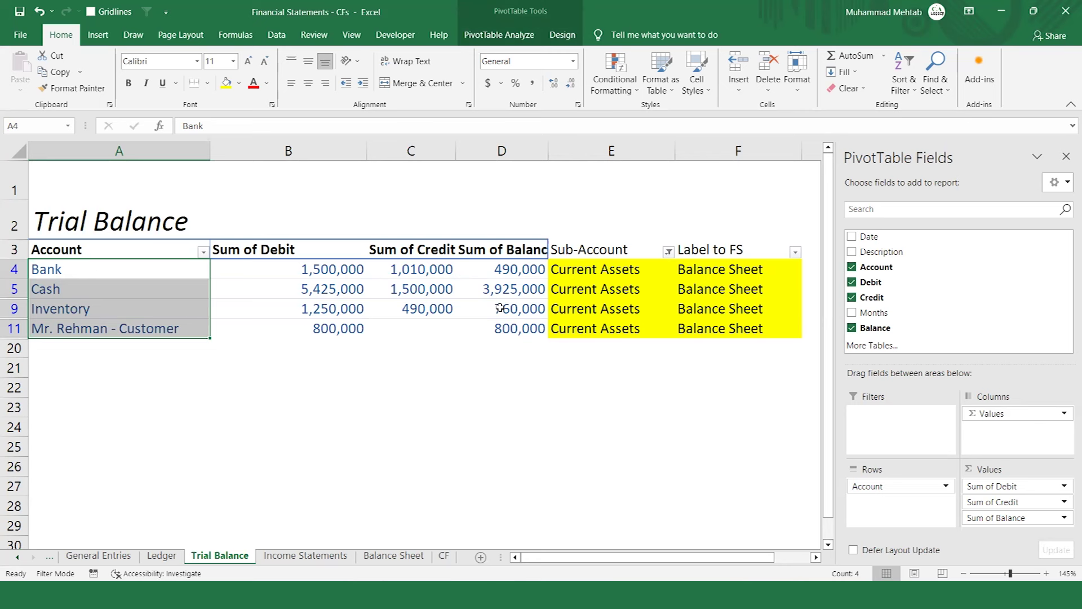
mouse_move(516, 276)
key(ctrl+Page_Down)
key(ctrl+Page_Down)
key(ctrl+Page_Down)
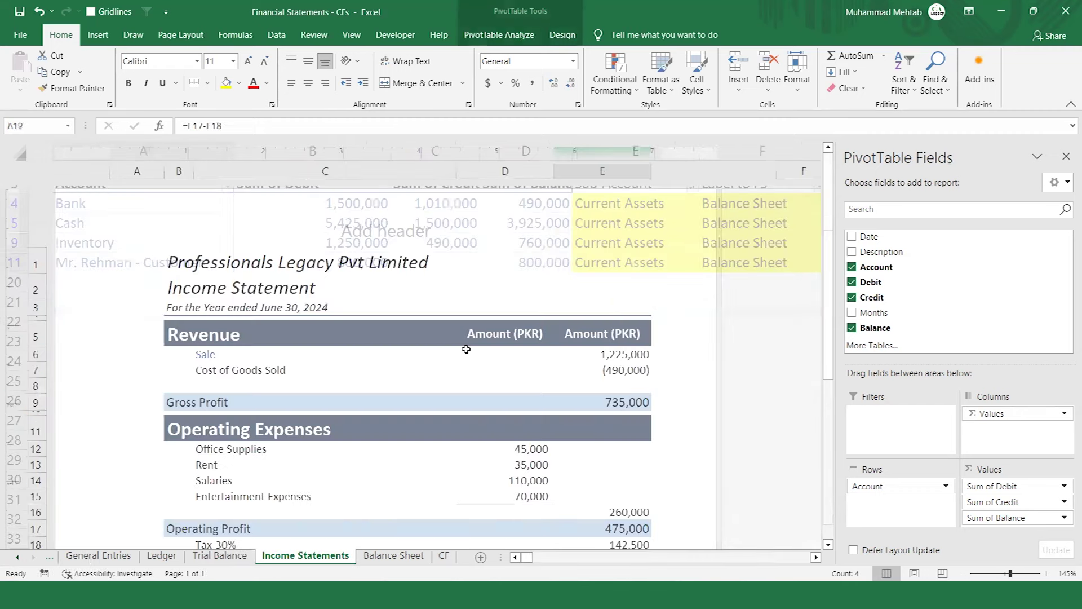
- Format columns E to G on the CF sheet with comma style and no decimal places
key(Down)
key(Up)
key(Up)
key(Up)
key(Up)
key(Up)
key(Up)
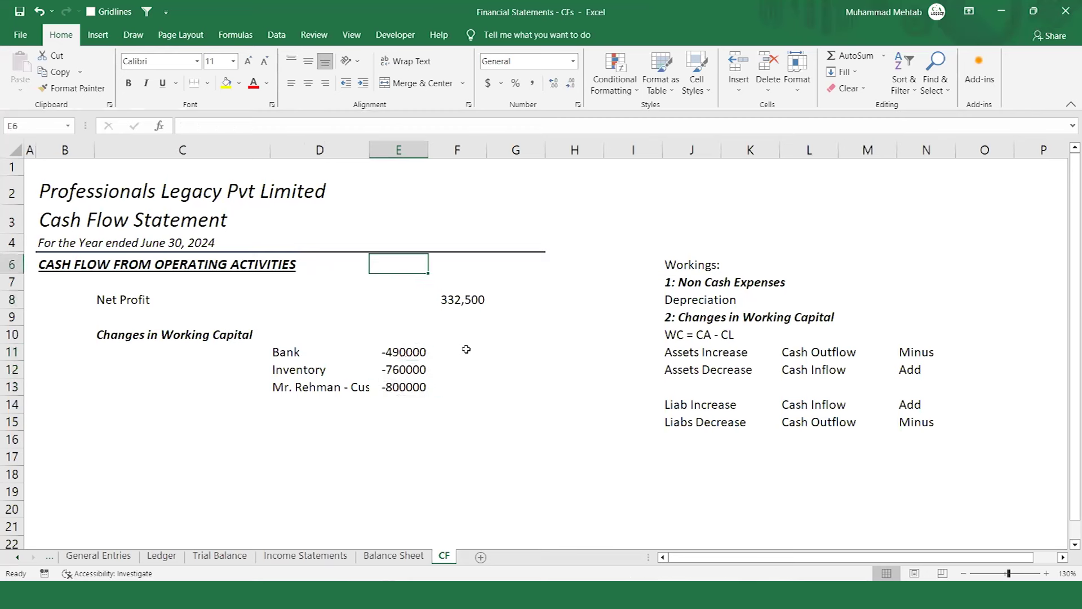
click(403, 150)
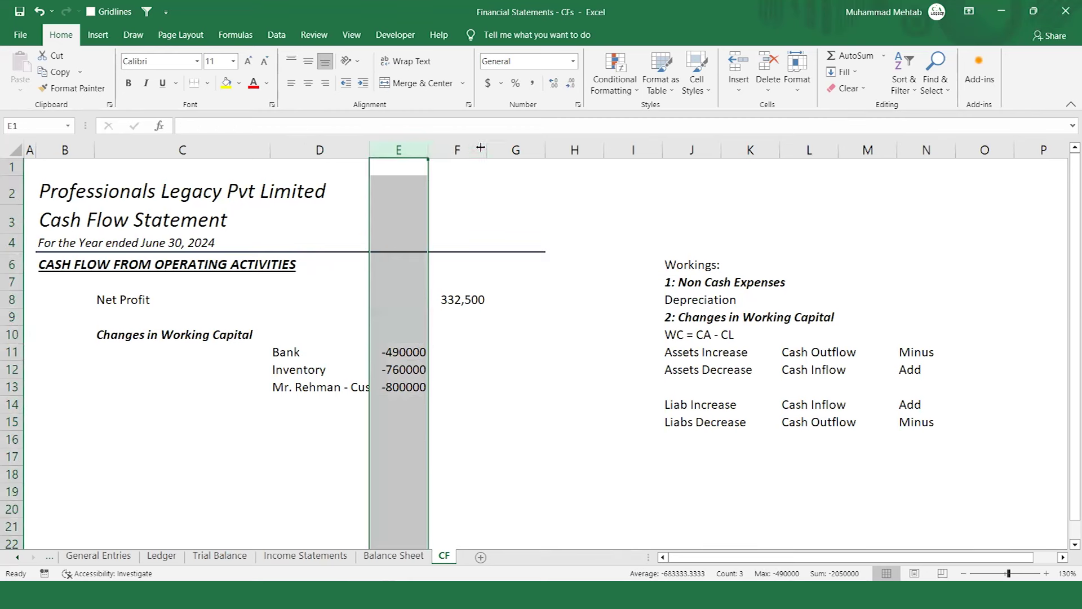
drag(462, 148, 511, 149)
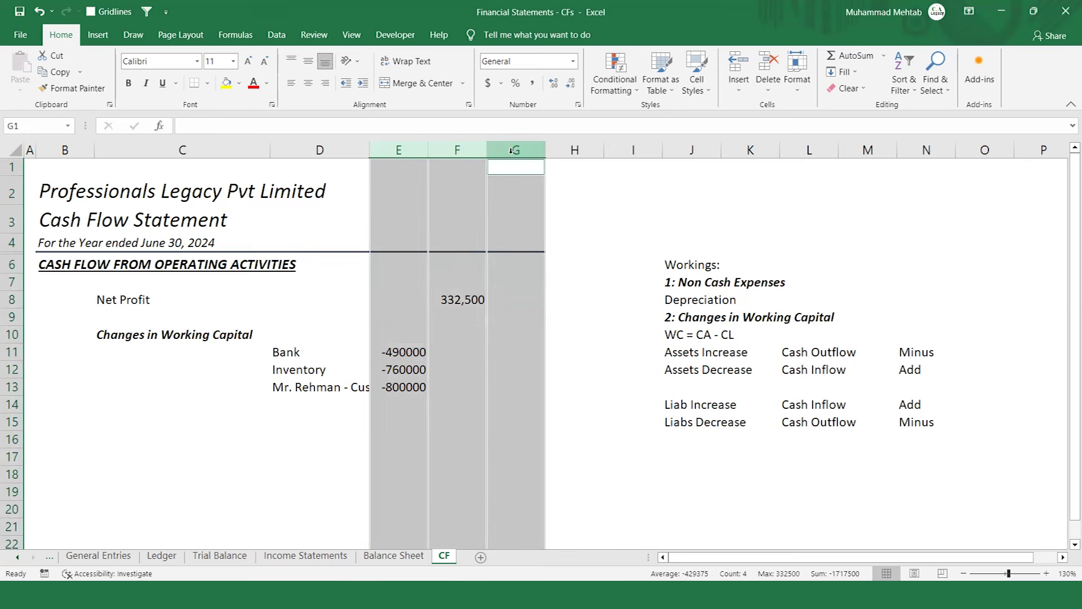
click(532, 85)
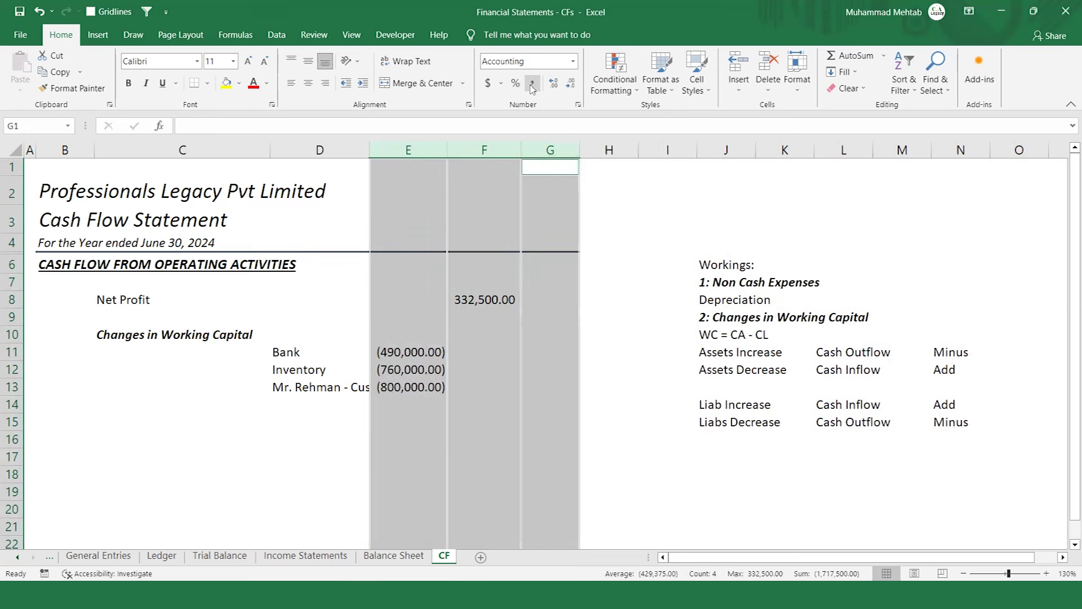
click(571, 86)
click(571, 86)
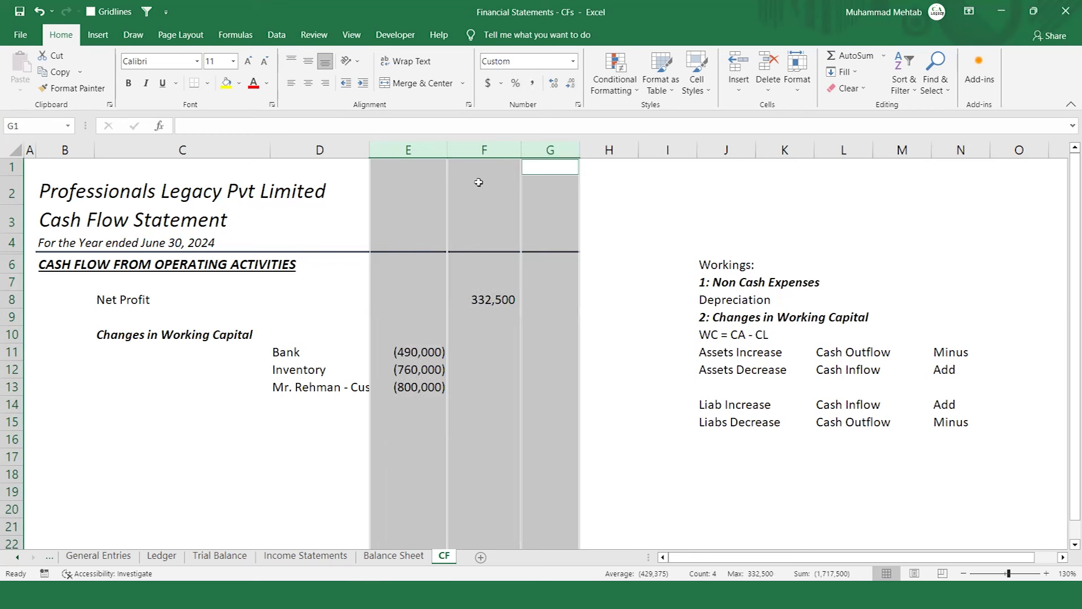
- Set the width of columns E to G to 12.5
key(alt+h)
key(o)
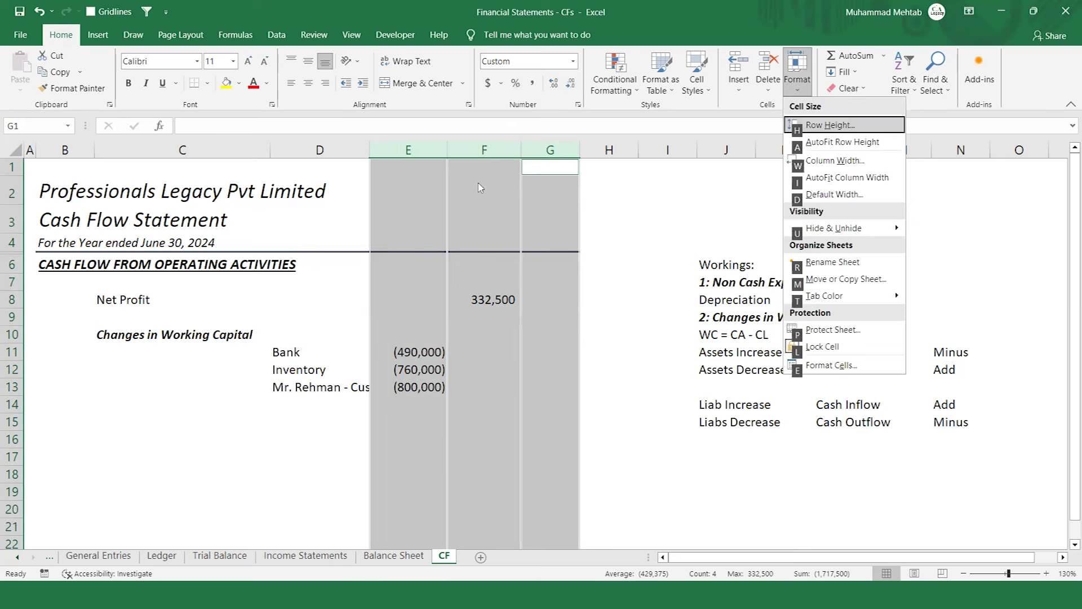
key(w)
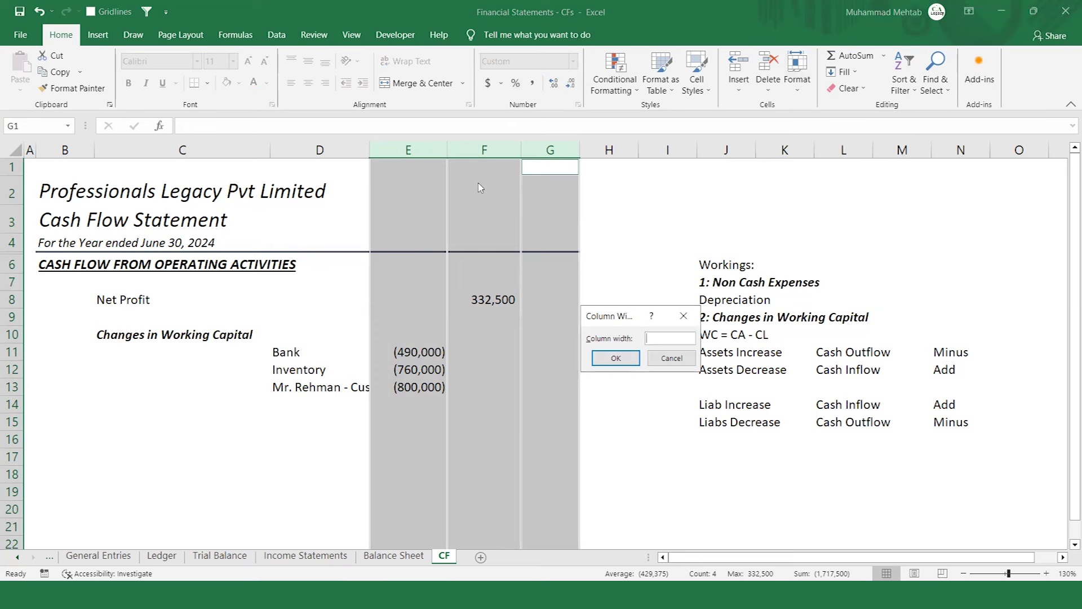
text(12.5)
key(Return)
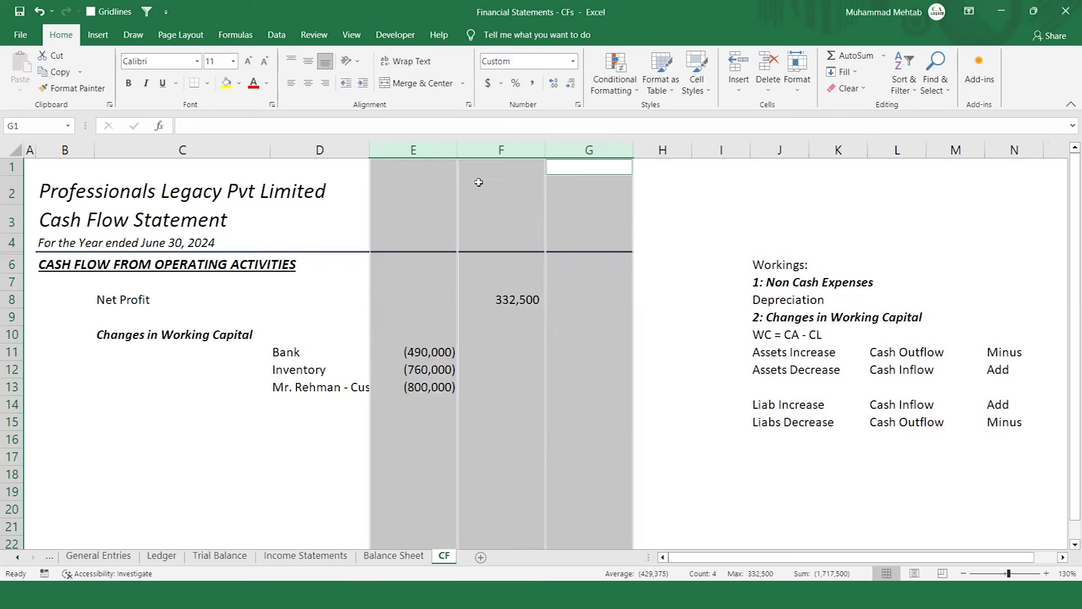
- Select D14 below the current asset names on the CF sheet and switch to the Trial Balance sheet
key(Down)
key(Down)
key(Down)
key(Down)
key(Down)
key(Down)
key(Left)
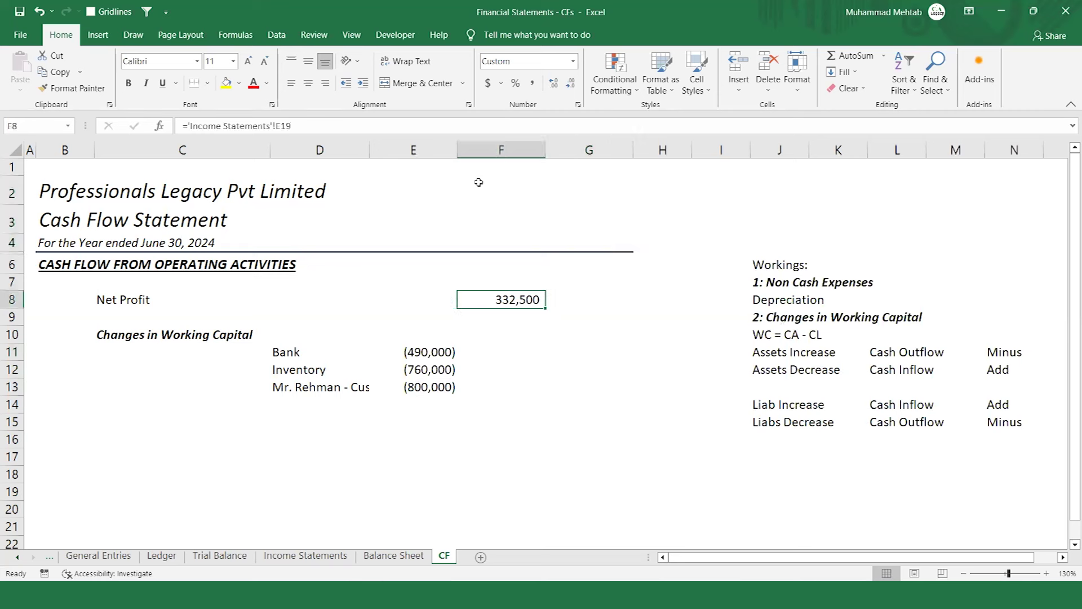
key(Left)
key(Left)
key(Down)
key(Down)
key(Down)
key(Down)
key(Down)
key(Down)
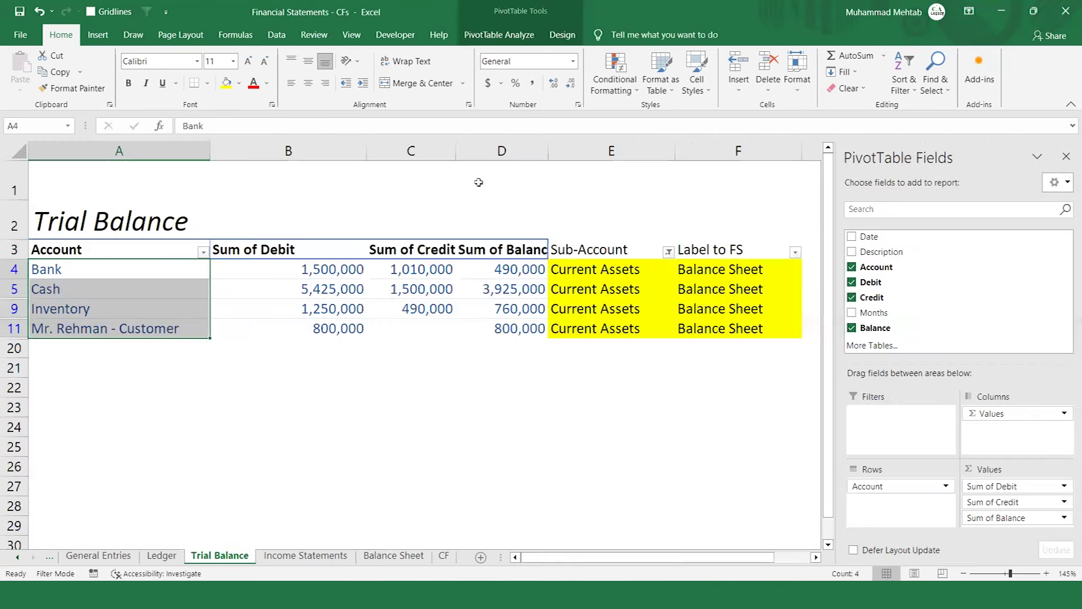
- Enter the label CF in column G for the Bank, Inventory and customer rows, skipping the Cash row
click(699, 270)
key(Right)
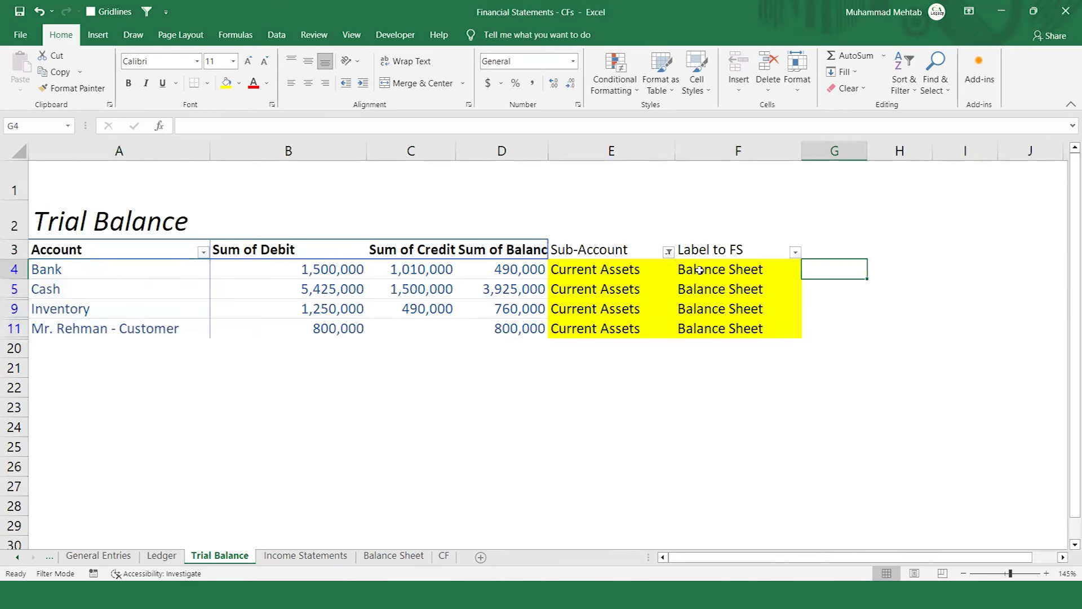
text(CF)
key(Return)
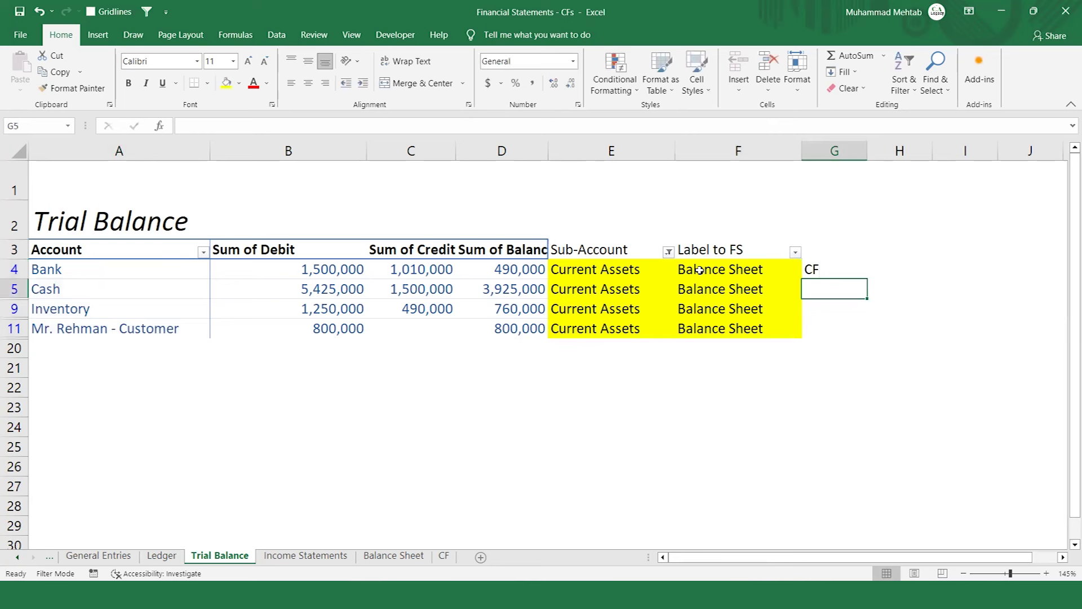
key(Down)
text(CF)
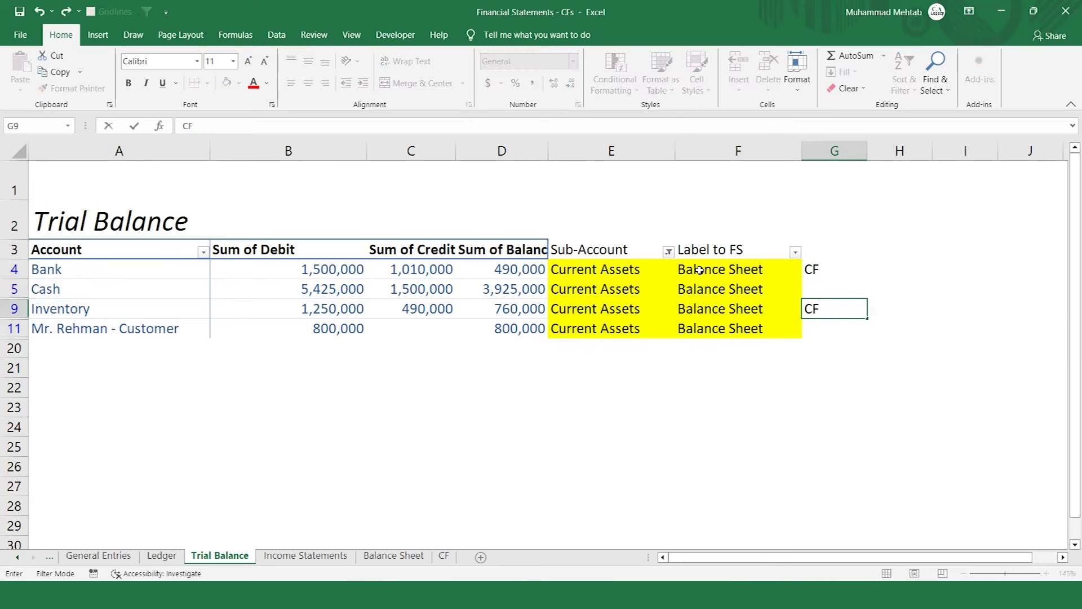
key(Return)
text(C)
key(Return)
key(Up)
key(Up)
key(Up)
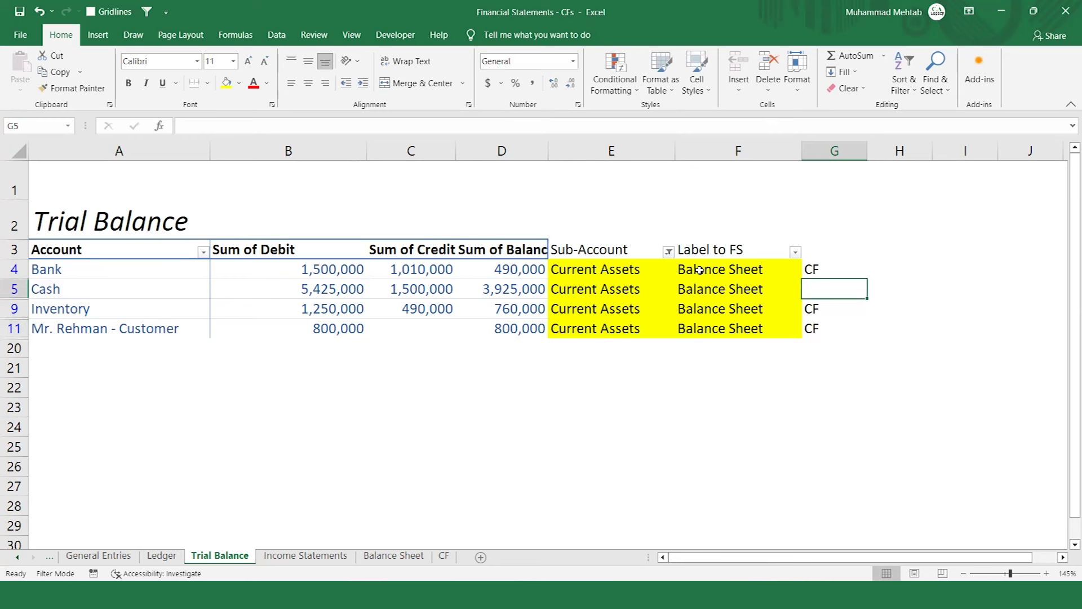
- Filter the Sub-Account column to show only Current Liabilities
click(668, 252)
click(533, 408)
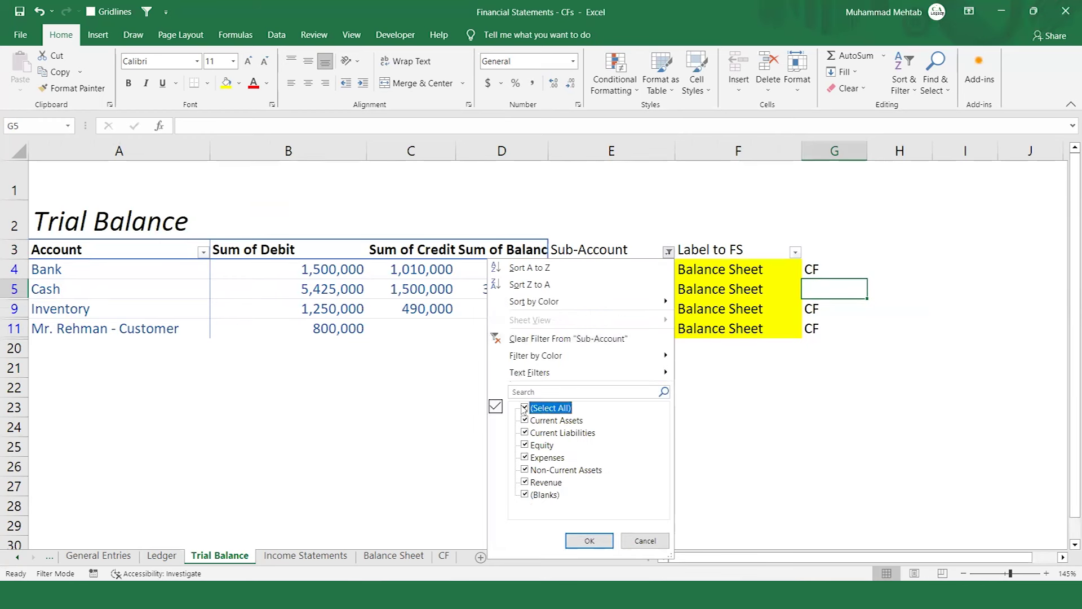
click(531, 409)
click(524, 432)
click(590, 540)
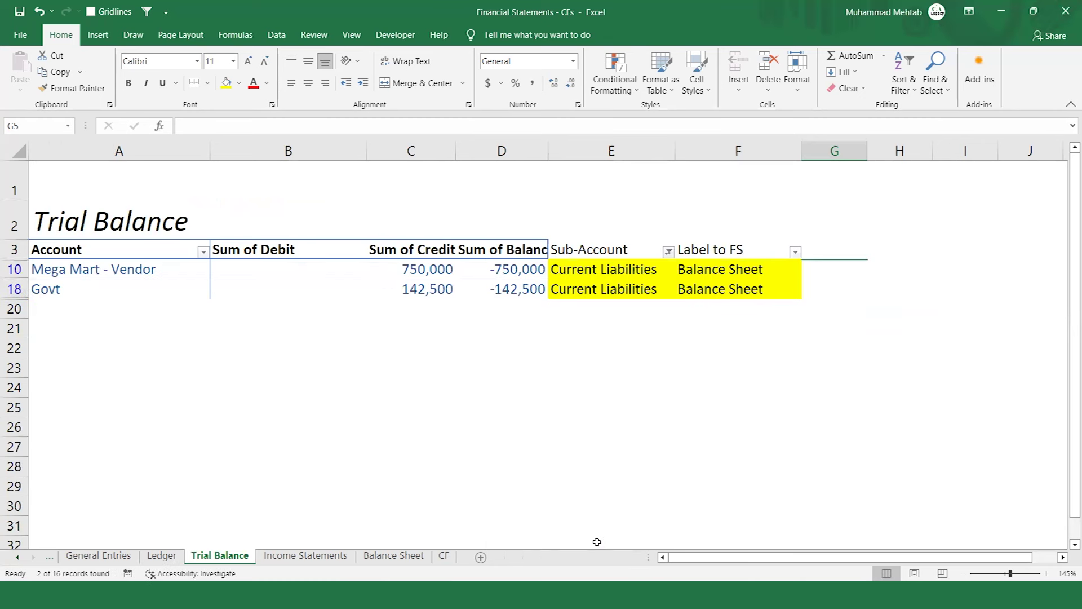
- Copy the two filtered current liability account names, Mega Mart - Vendor and Govt, from column A
key(Left)
key(Down)
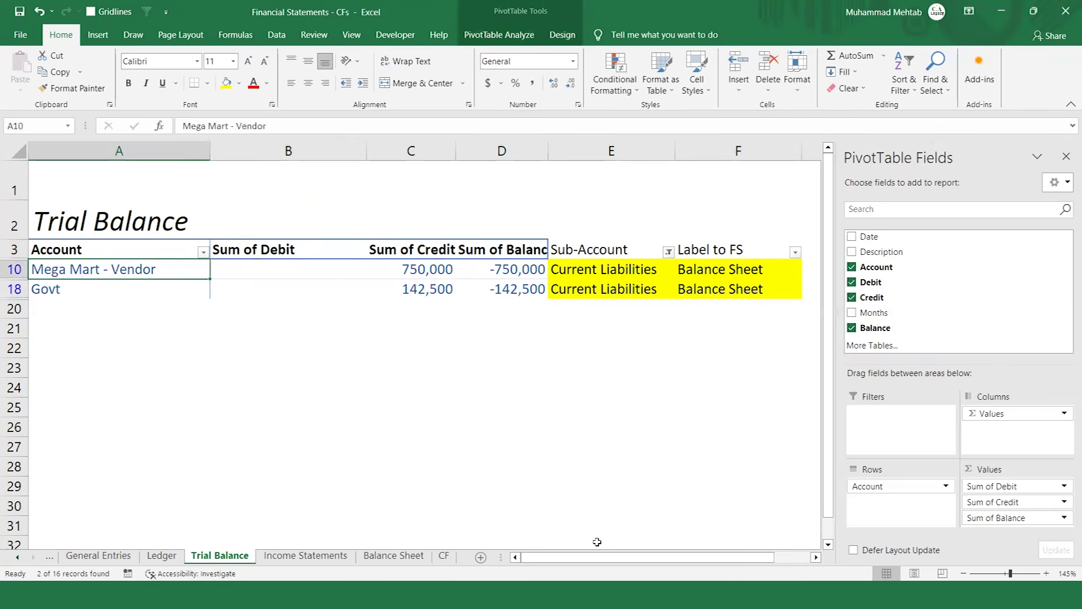
key(shift+Down)
key(ctrl+c)
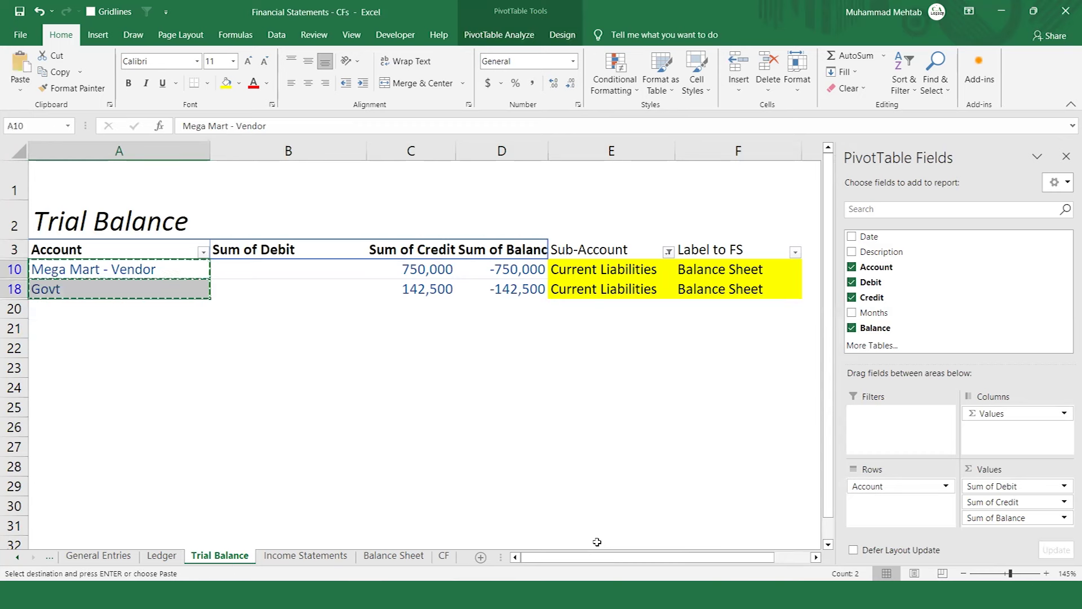
- Paste the copied liability names as values into D14:D15 on the CF sheet
key(ctrl+Page_Down)
key(ctrl+Page_Down)
key(ctrl+Page_Down)
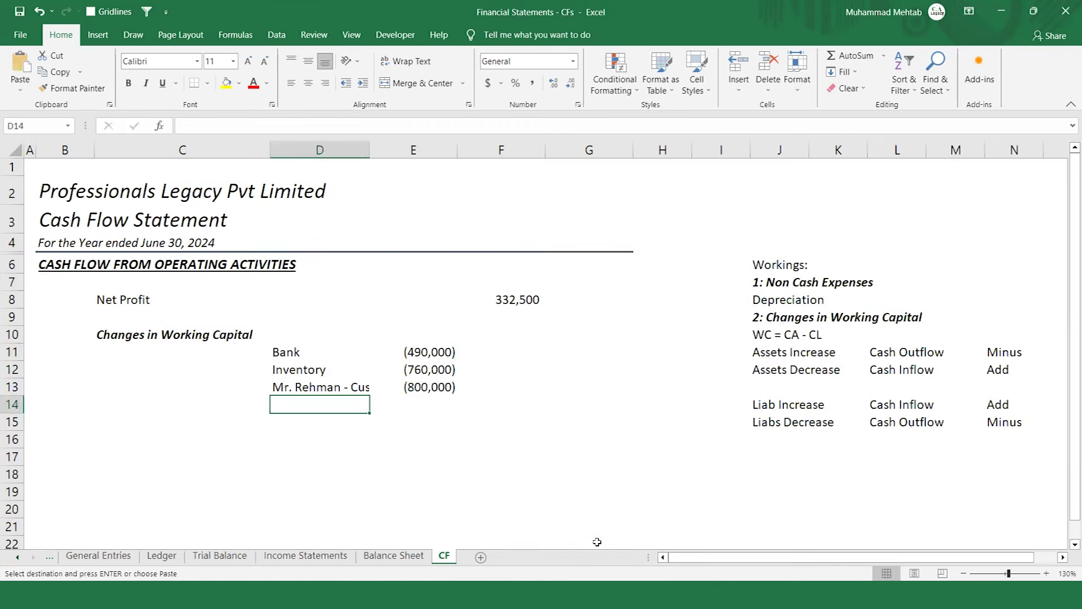
key(alt)
key(s)
key(v)
key(Return)
key(Right)
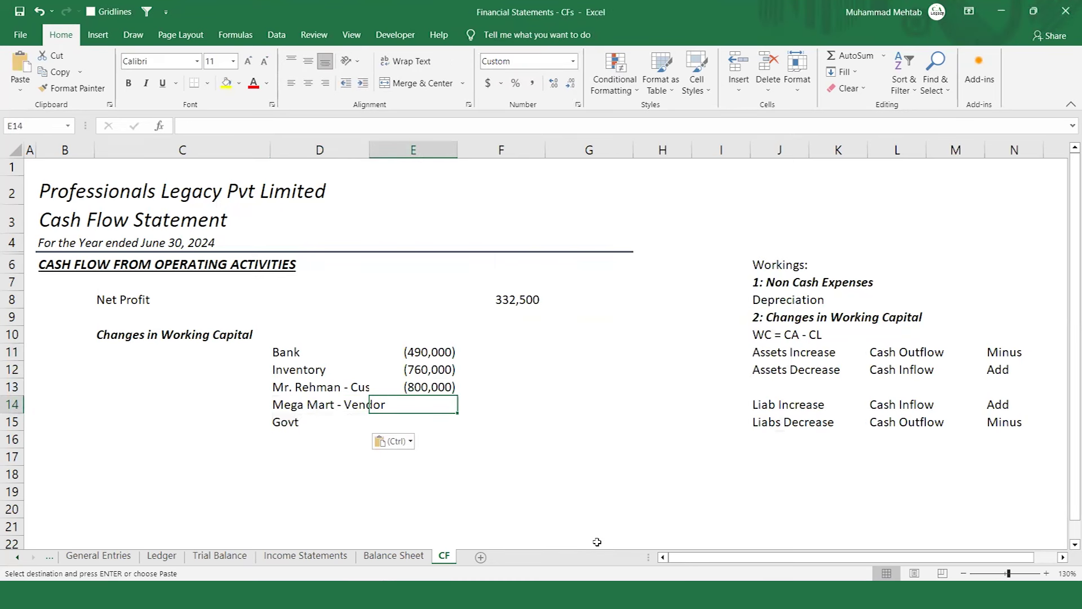
text(=vl)
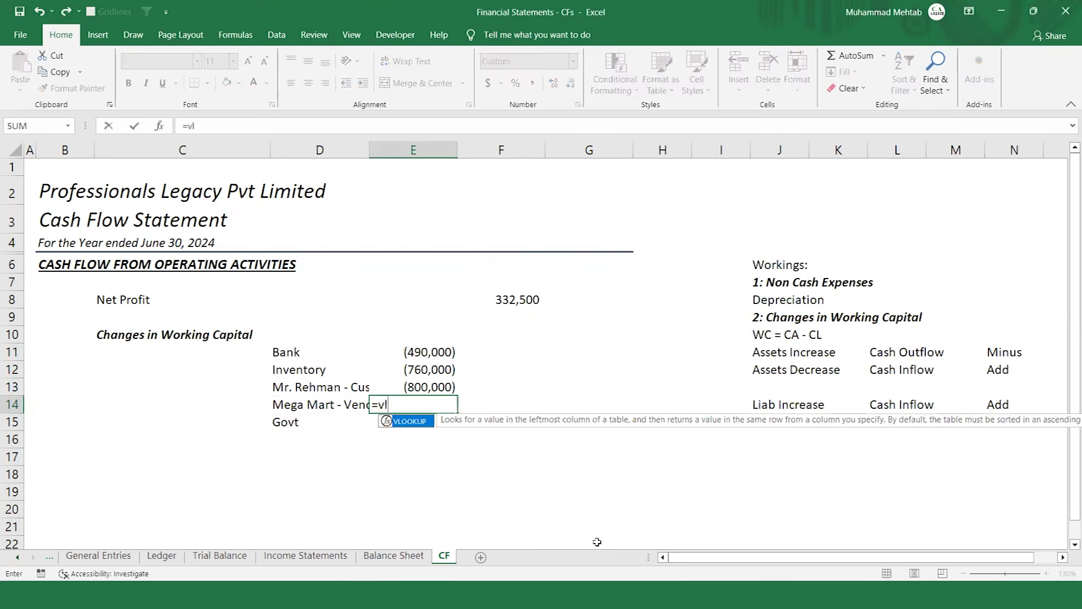
key(Tab)
key(ctrl+Page_Up)
key(ctrl+Page_Up)
key(ctrl+Page_Up)
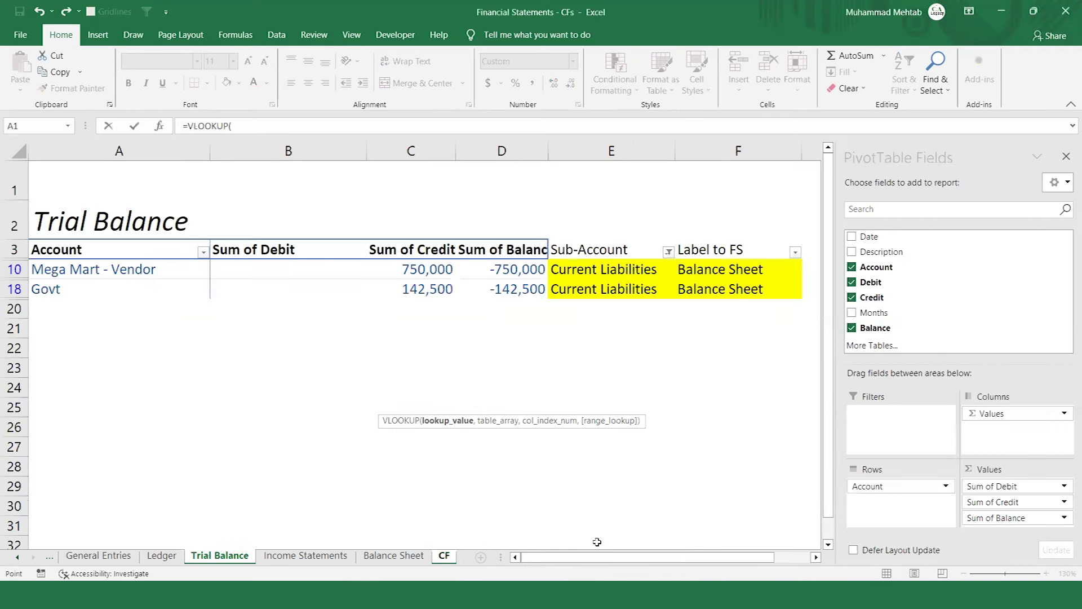
click(76, 250)
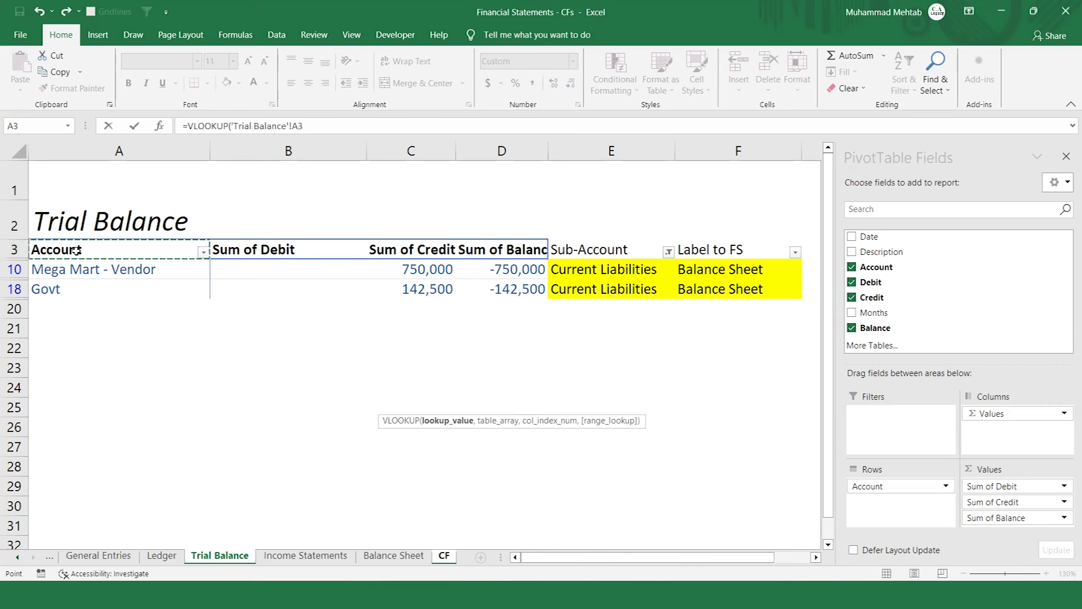
key(shift+Down)
key(shift+Down)
key(shift+Right)
key(shift+Right)
key(shift+Right)
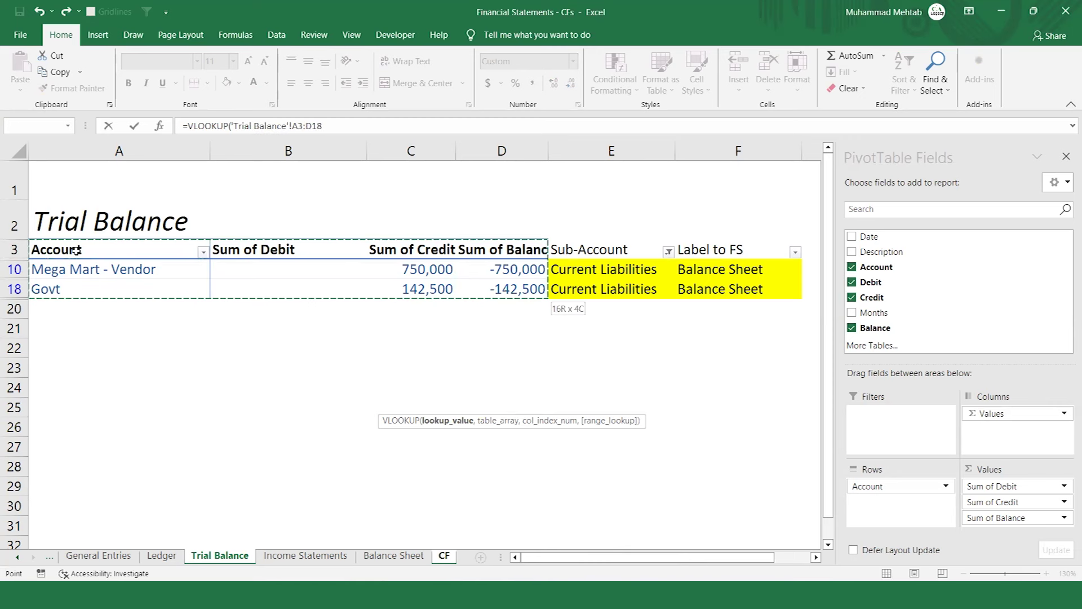
key(F4)
text(,)
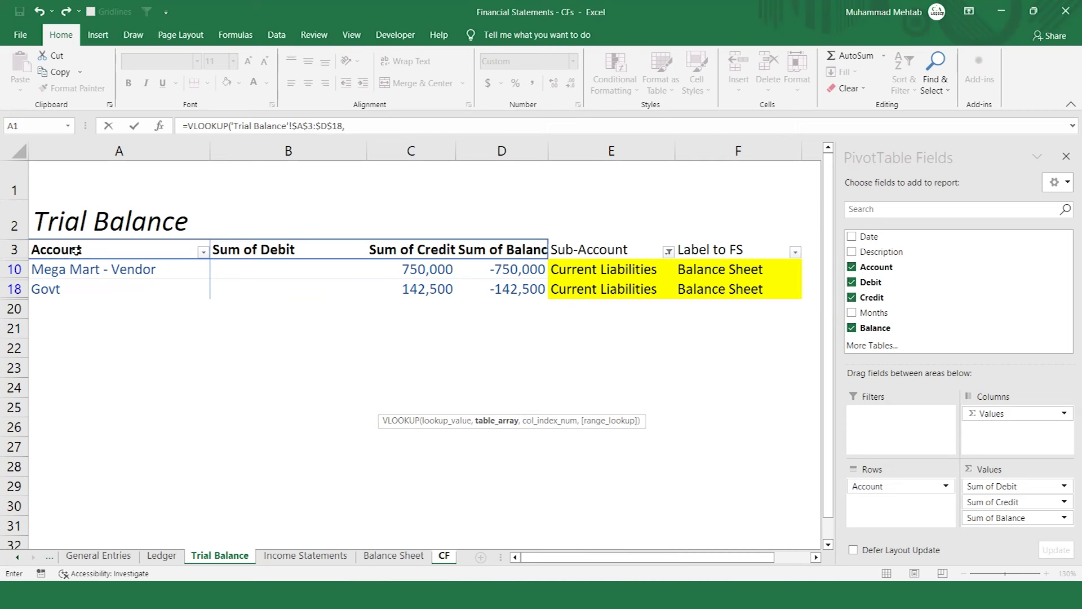
key(Escape)
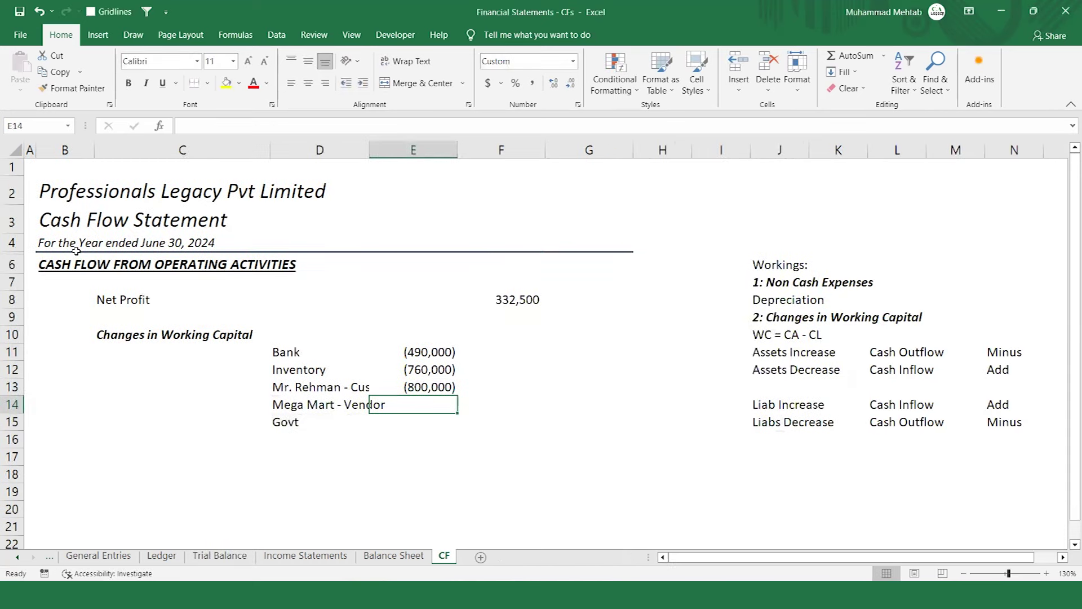
text(=)
key(Left)
key(Escape)
- Start a VLOOKUP in E14 that looks up D14 in the Trial Balance range A3:D18
text(=vl)
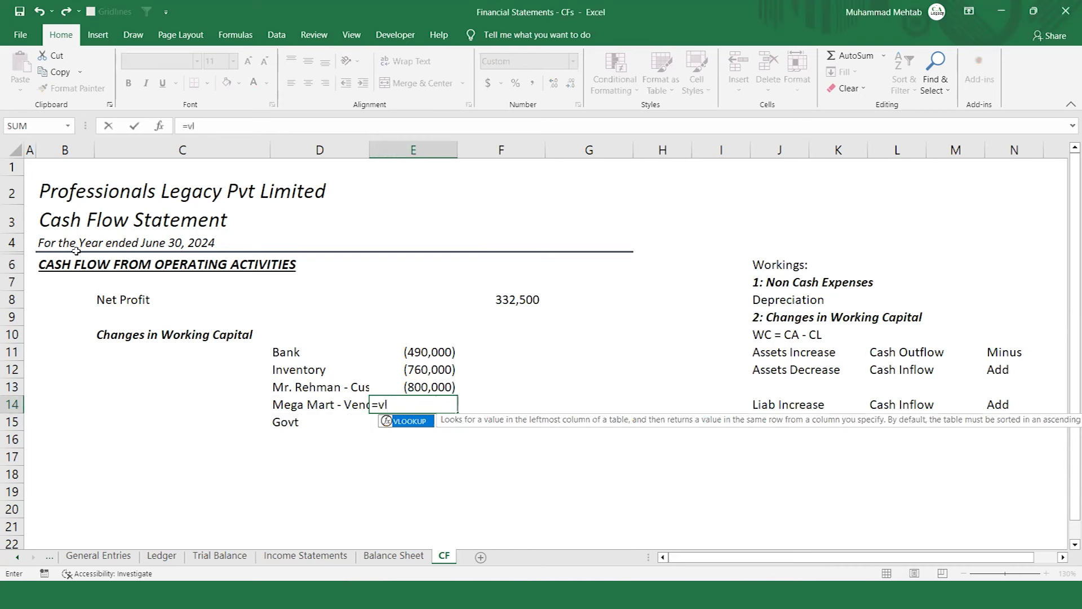
key(Tab)
key(Left)
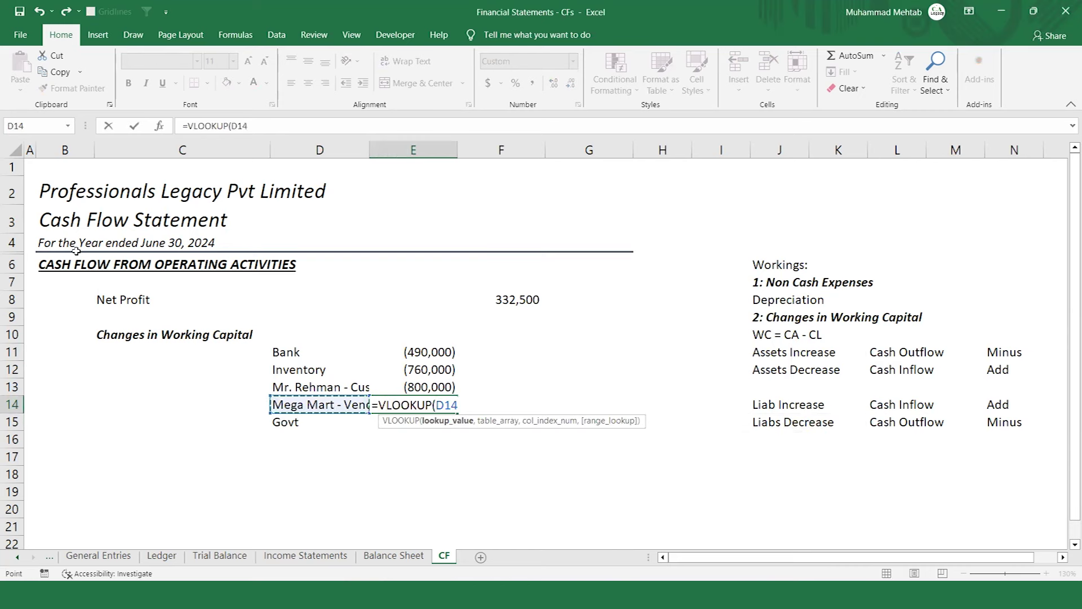
text(,)
key(ctrl+Page_Up)
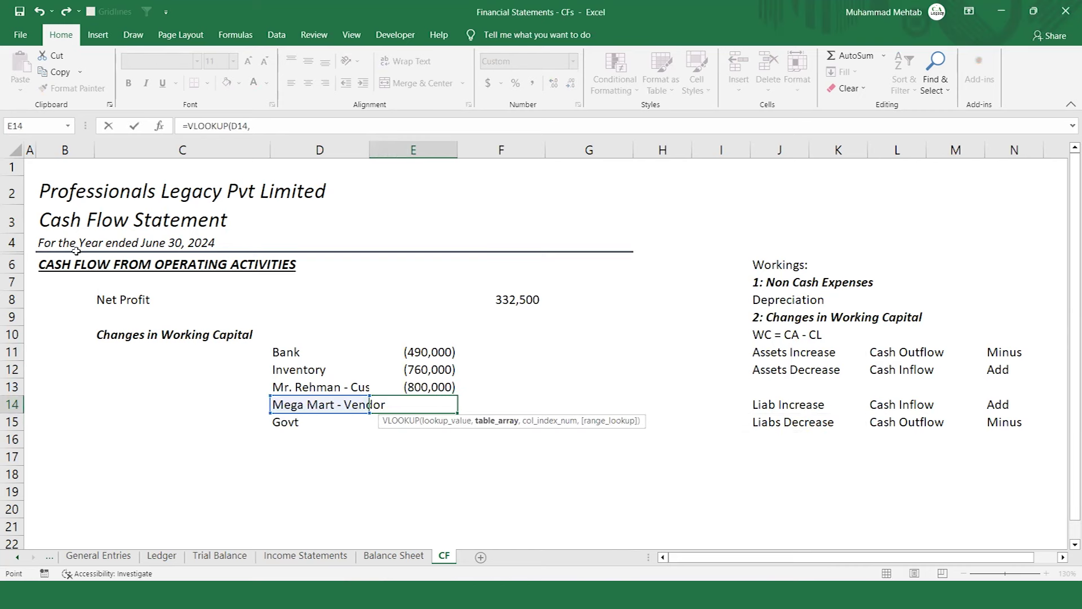
key(ctrl+Page_Up)
key(ctrl+Page_Up)
key(ctrl+Page_Up)
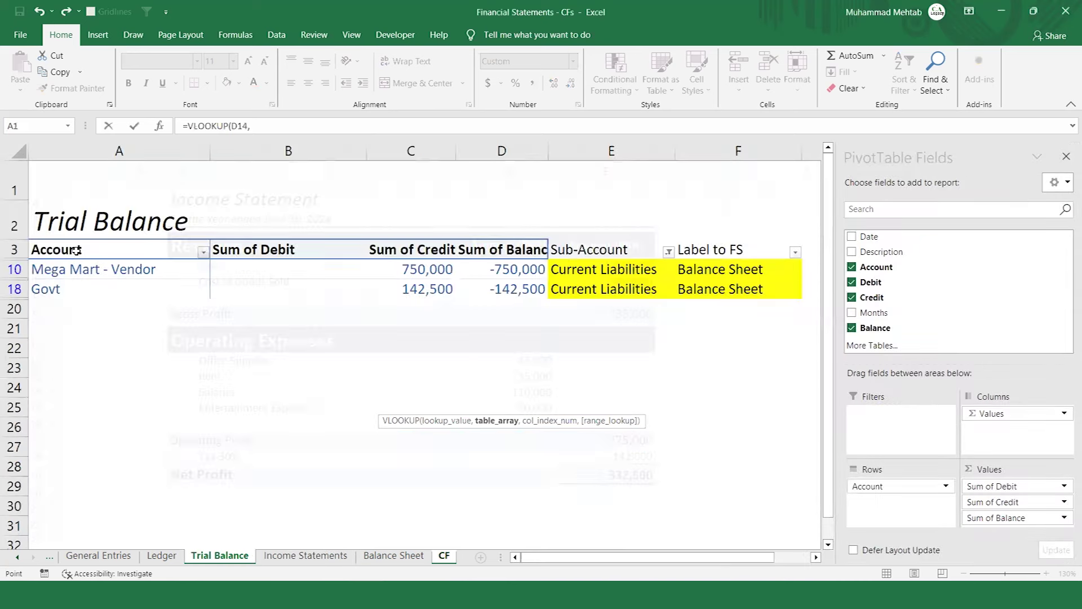
click(73, 252)
key(ctrl+shift+Down)
key(ctrl+shift+Right)
key(shift+Left)
key(shift+Left)
text(,)
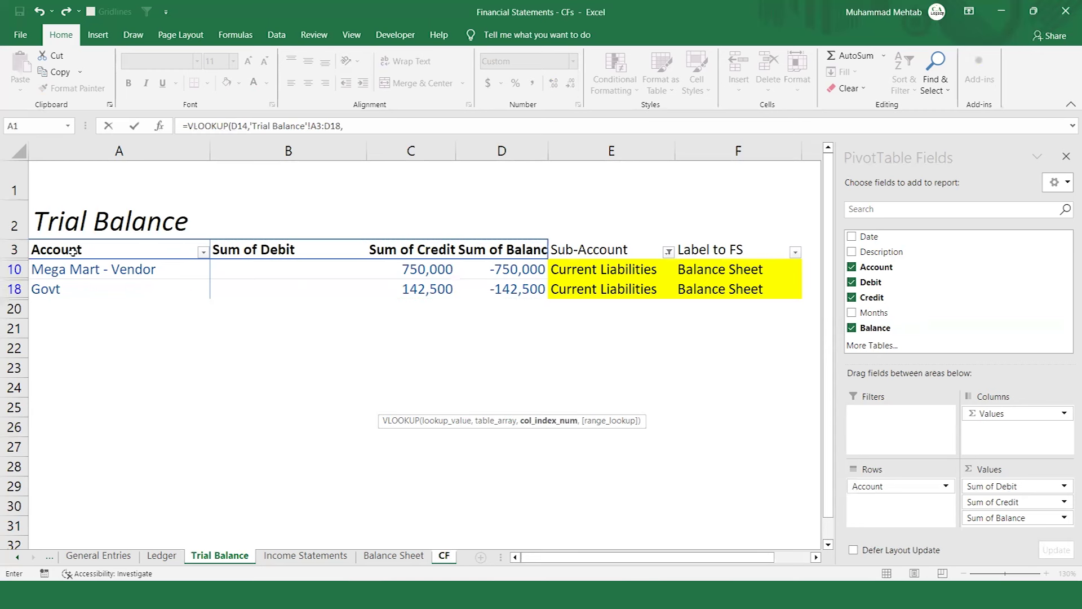
- Make the Trial Balance range absolute as $A$3:$D$18 and complete the VLOOKUP with column index 4 and range lookup 0
key(BackSpace)
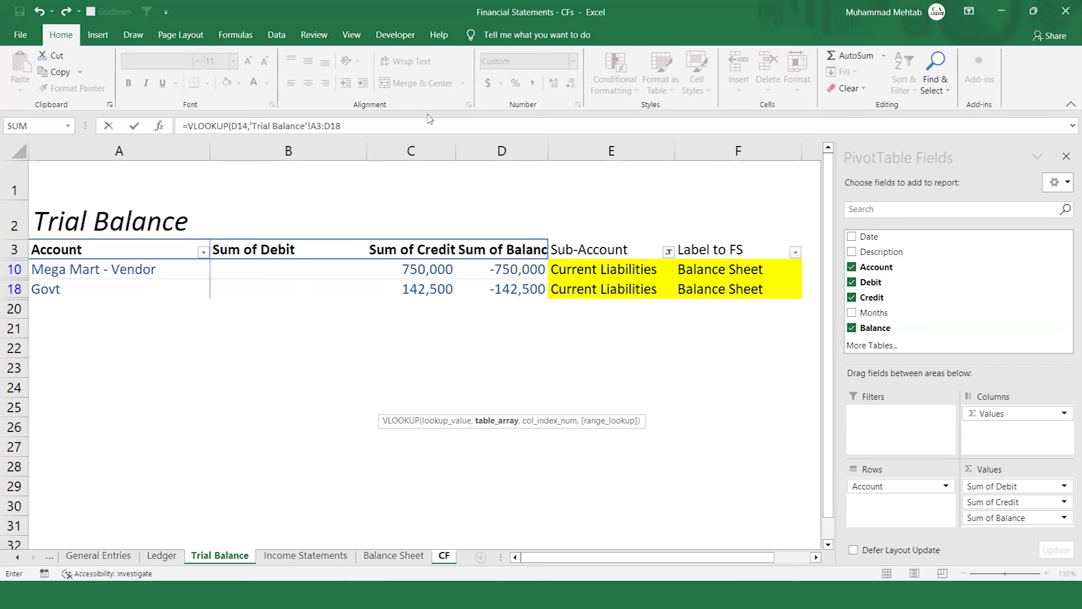
drag(358, 126, 251, 122)
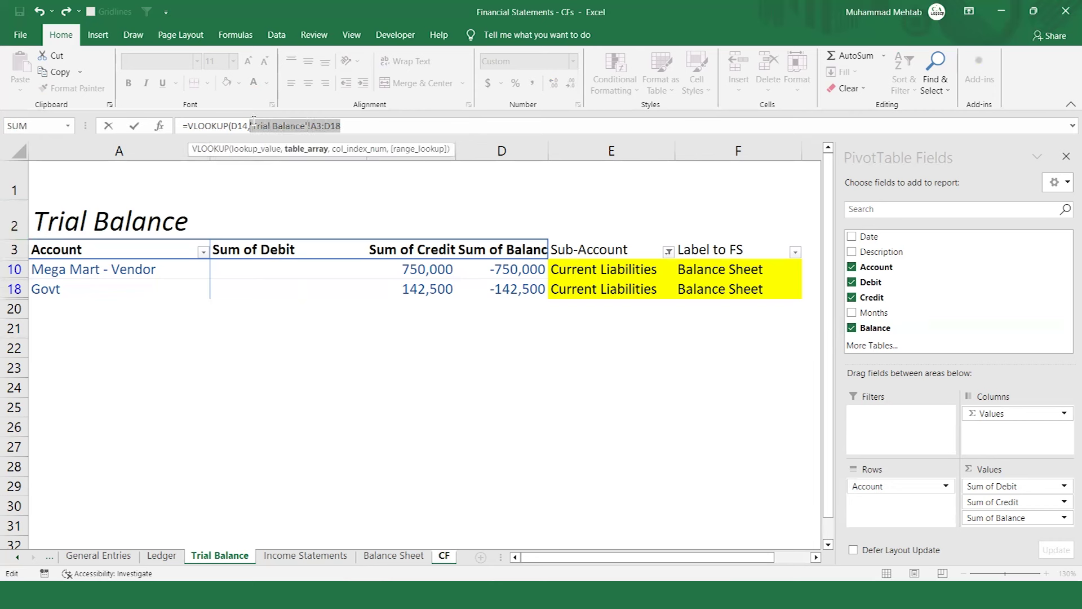
key(F4)
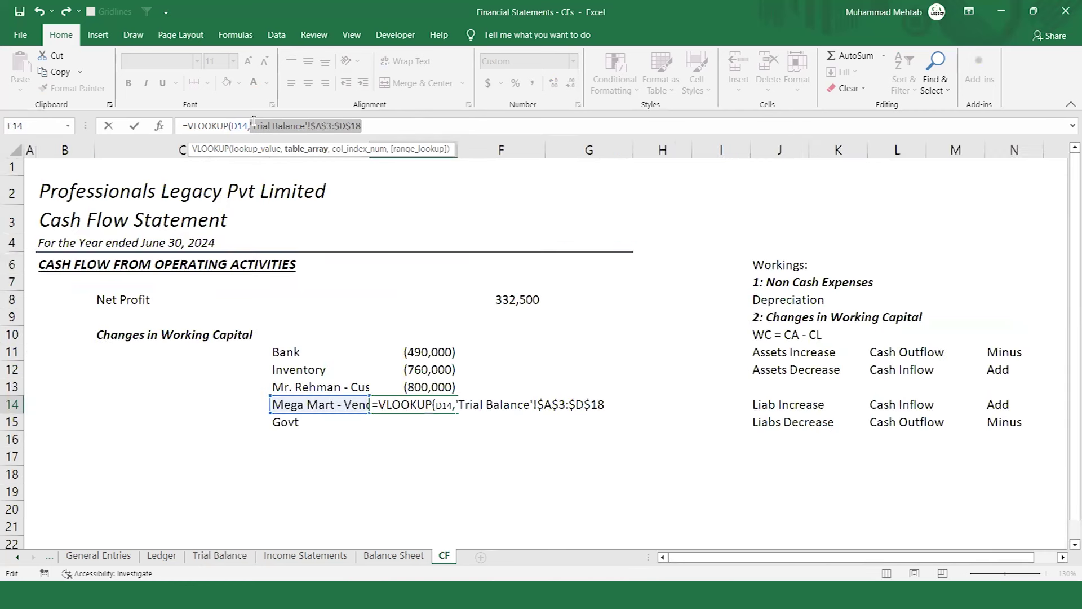
click(378, 133)
text(,)
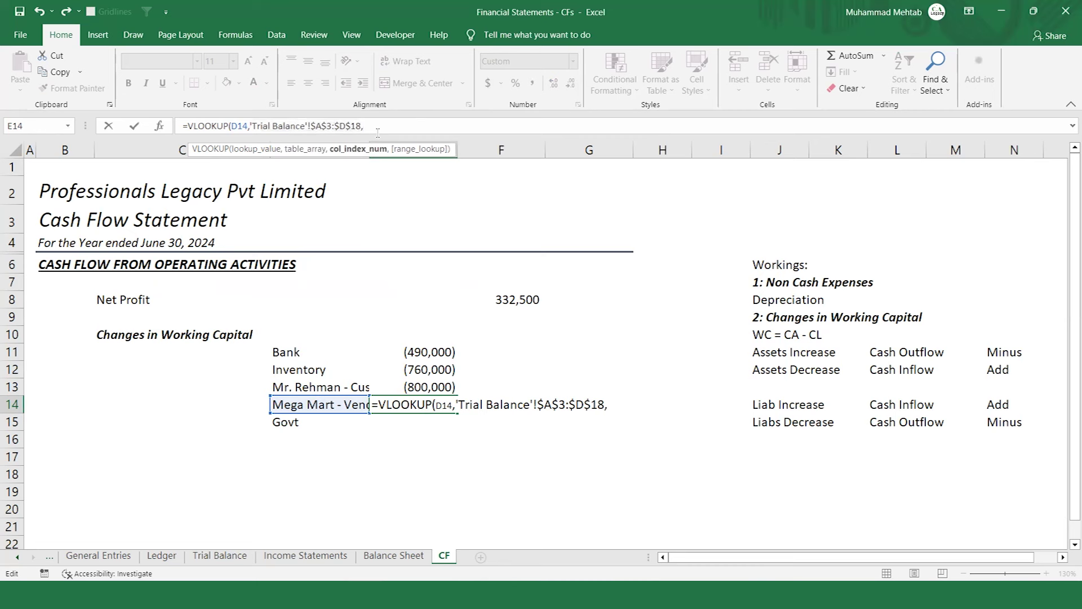
text(4,0)
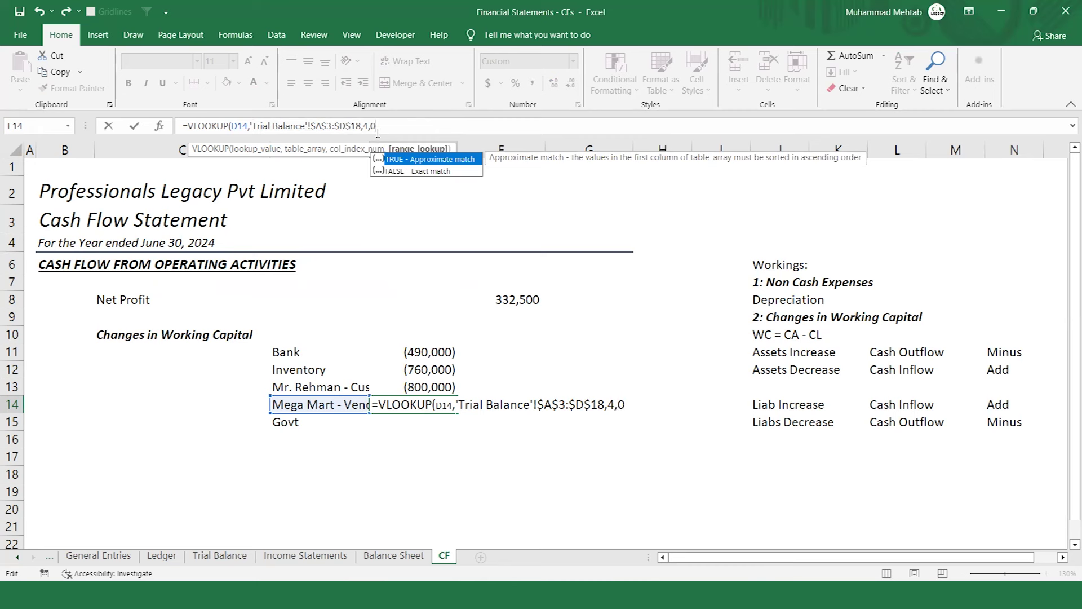
key(Return)
- Fill the E14 lookup formula down to the Govt row in E15
key(Up)
key(shift+Down)
key(ctrl+d)
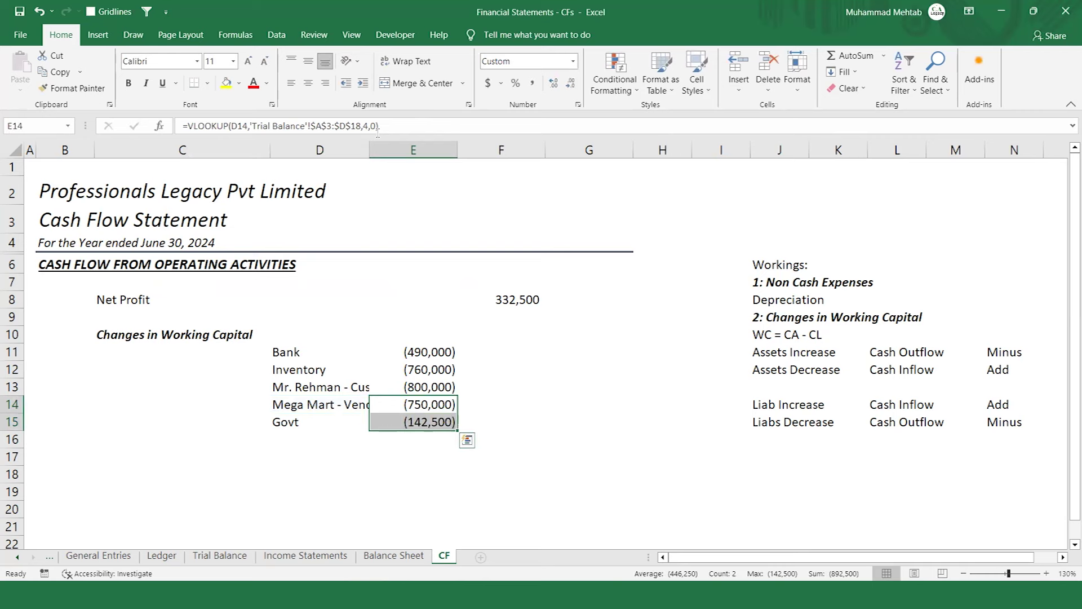
- Check the sign of the Mega Mart - Vendor and Govt balances on the Trial Balance sheet, then return to the CF sheet
key(ctrl+Page_Up)
key(ctrl+Page_Up)
key(ctrl+Page_Up)
key(ctrl+Page_Up)
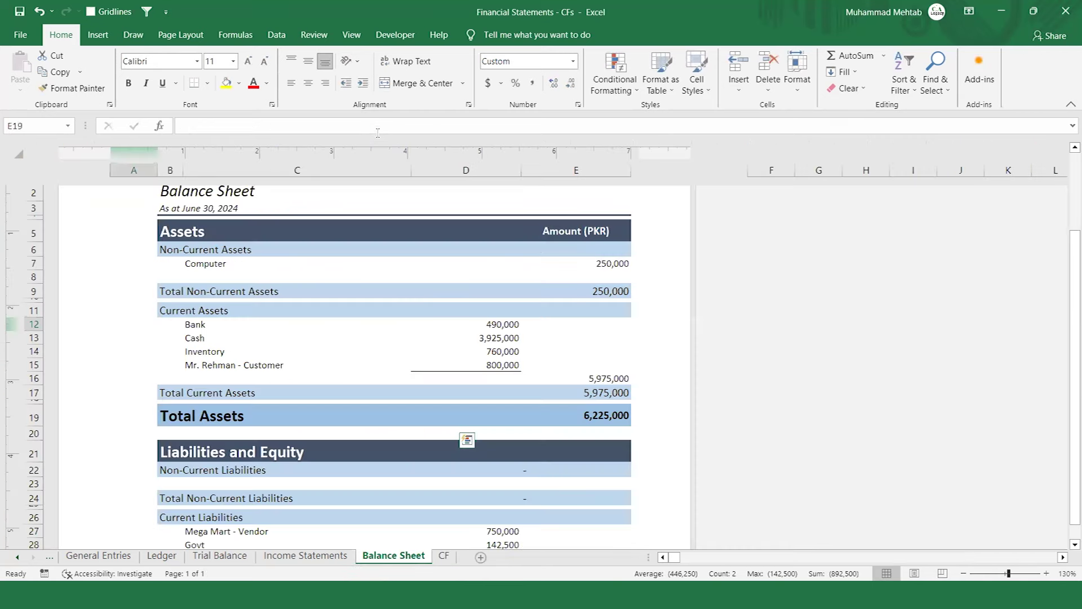
key(ctrl+Page_Down)
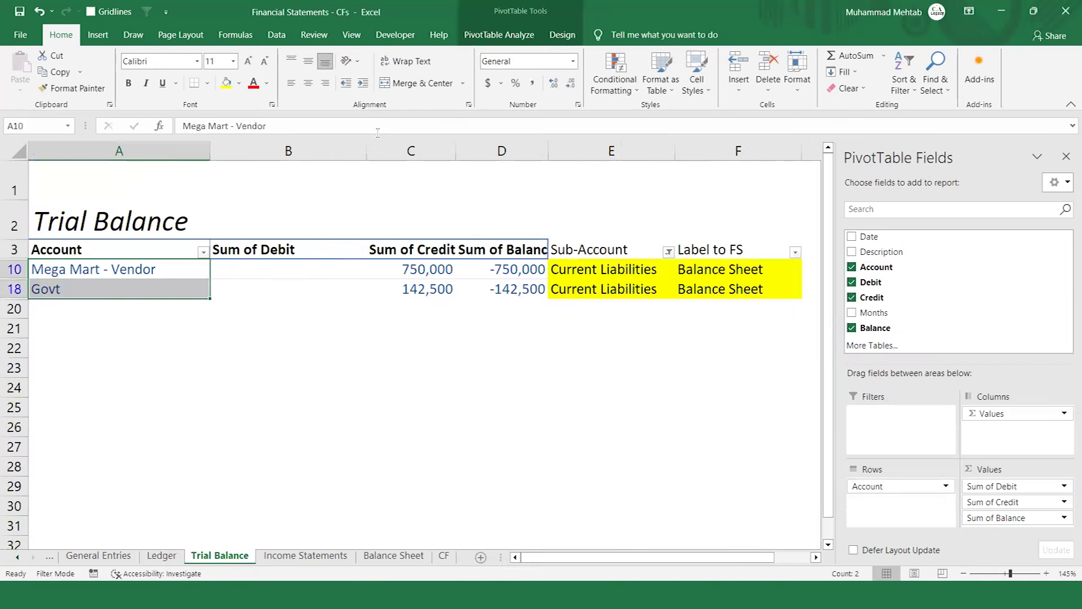
key(shift+Up)
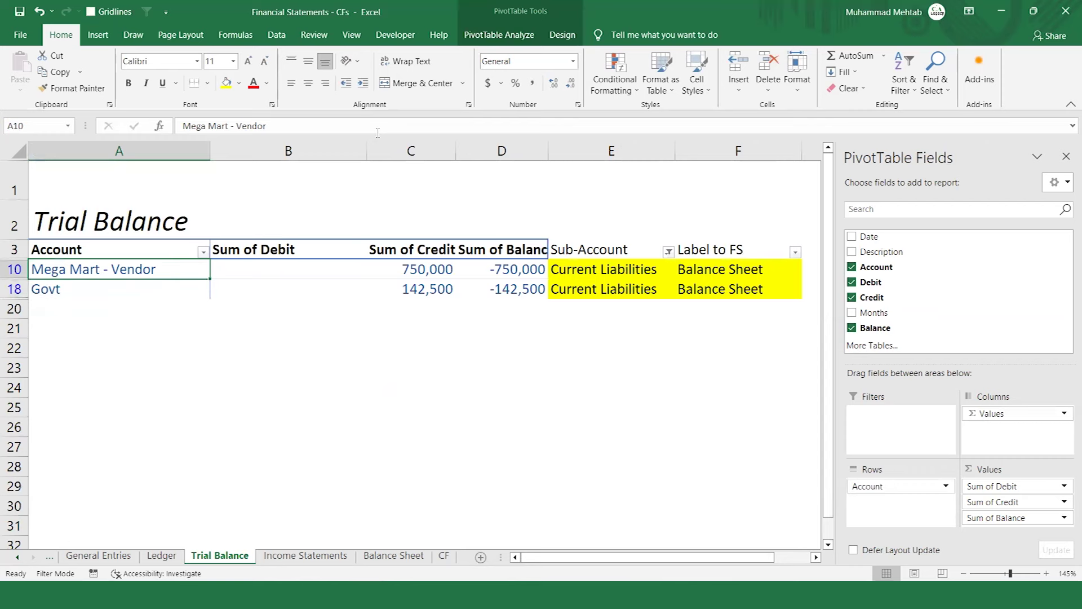
key(ctrl+Page_Down)
key(ctrl+Page_Down)
key(ctrl+Page_Down)
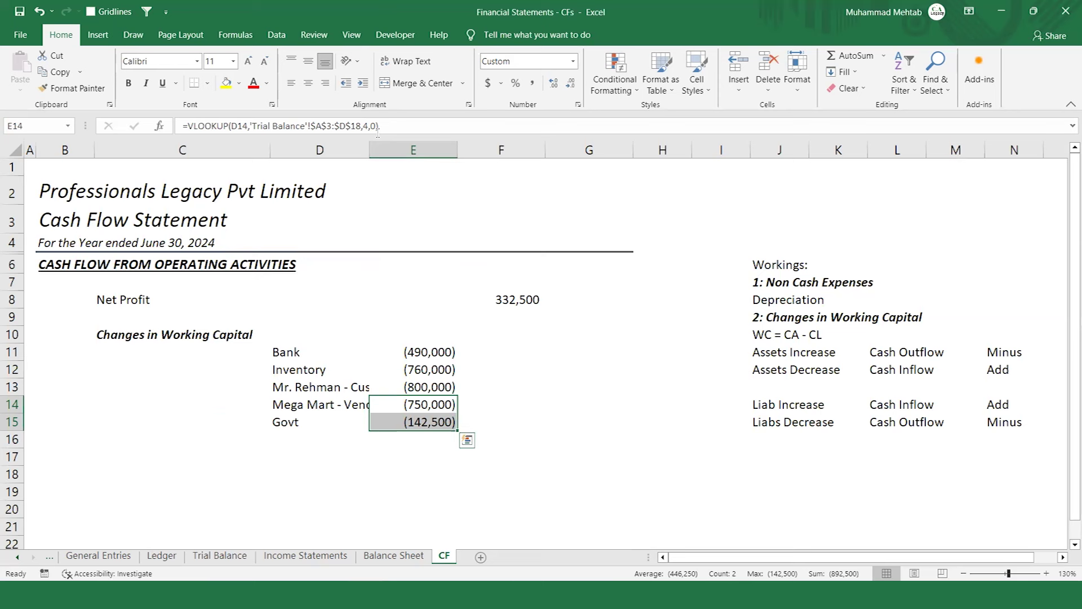
- Review the liability increase rule in row 14 of the workings against the Mega Mart - Vendor amount
key(shift+Up)
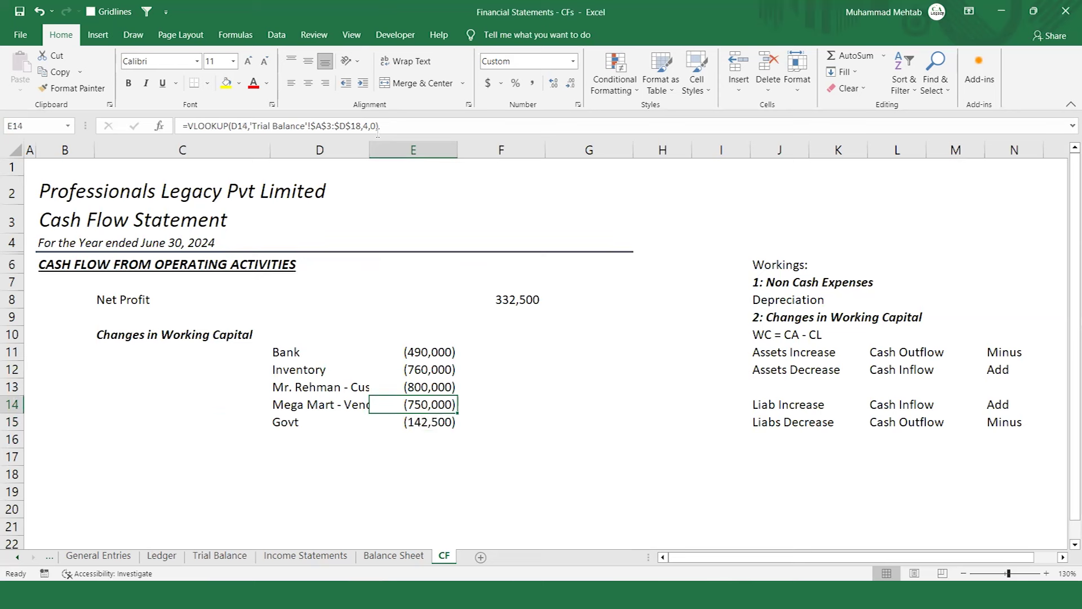
key(Right)
key(Right)
key(Right)
key(Right)
key(Right)
key(Right)
key(Right)
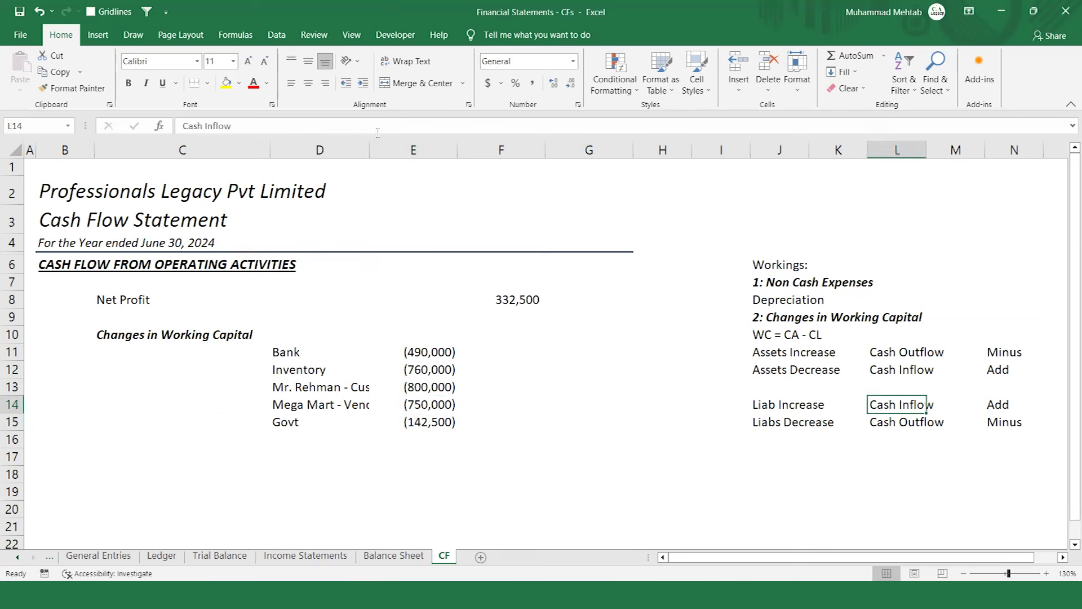
key(Left)
key(Left)
key(Right)
key(Right)
key(Right)
key(Right)
key(Left)
key(Left)
key(Left)
key(Left)
key(Left)
key(Left)
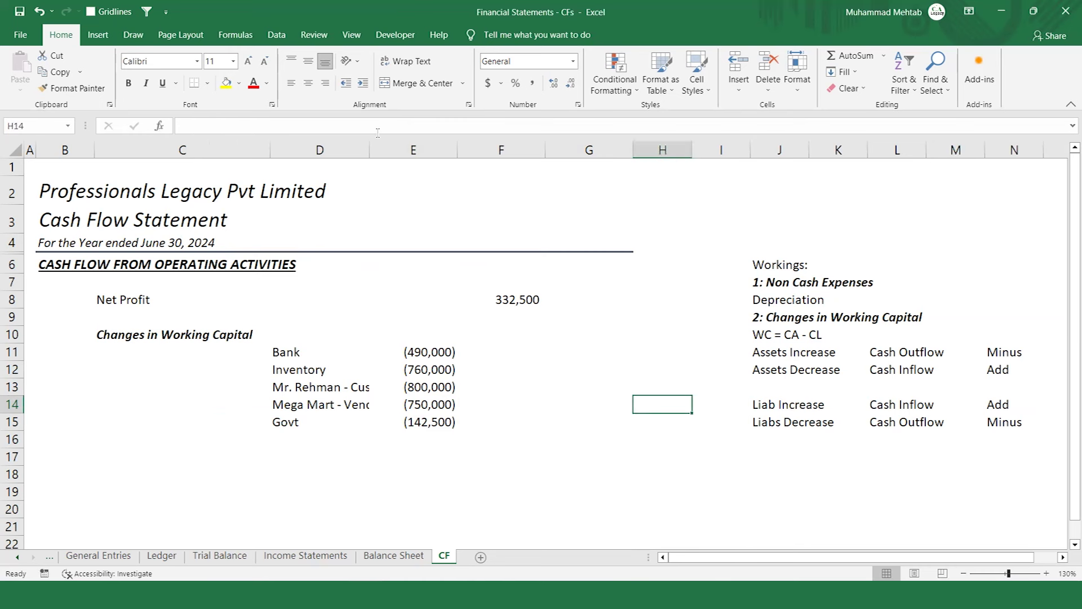
key(Left)
key(Left)
key(Left)
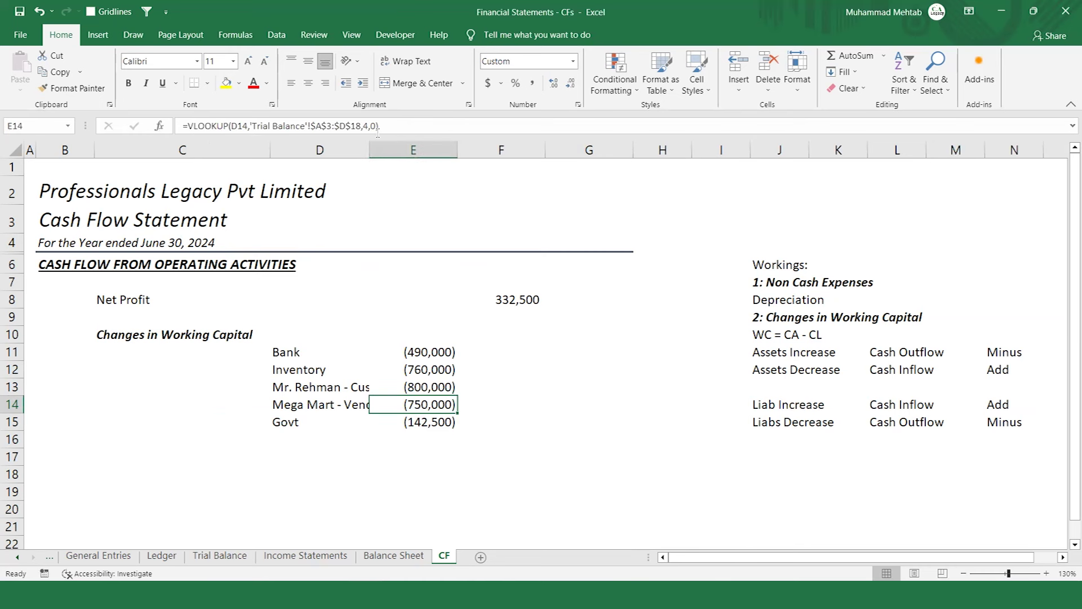
- Multiply the E14 lookup formula by -1 and fill it down to E15
key(F2)
text(*-1)
key(Return)
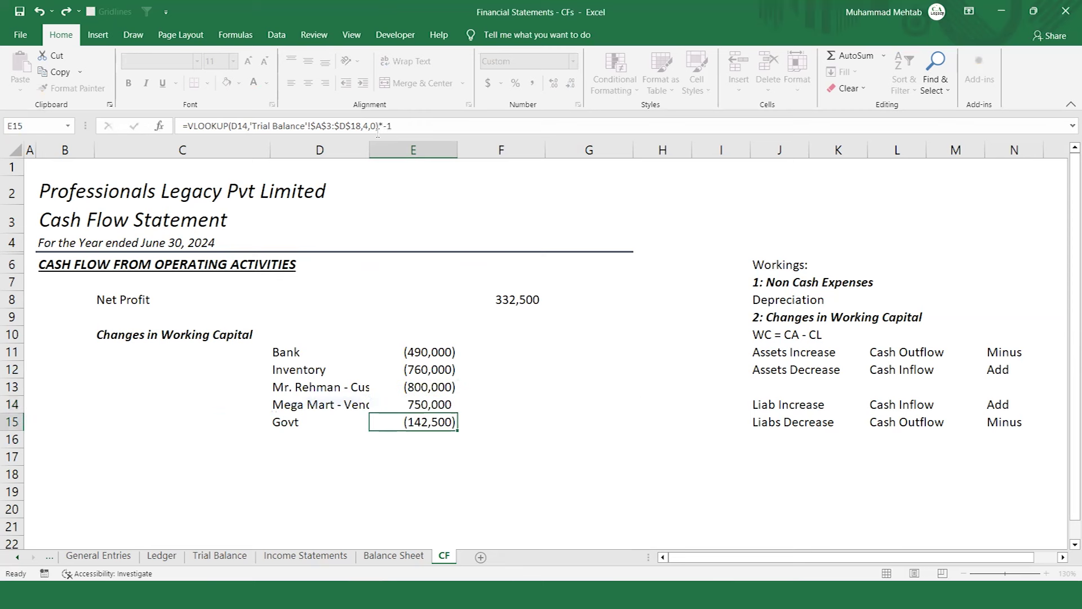
key(Up)
key(shift+Down)
key(ctrl+d)
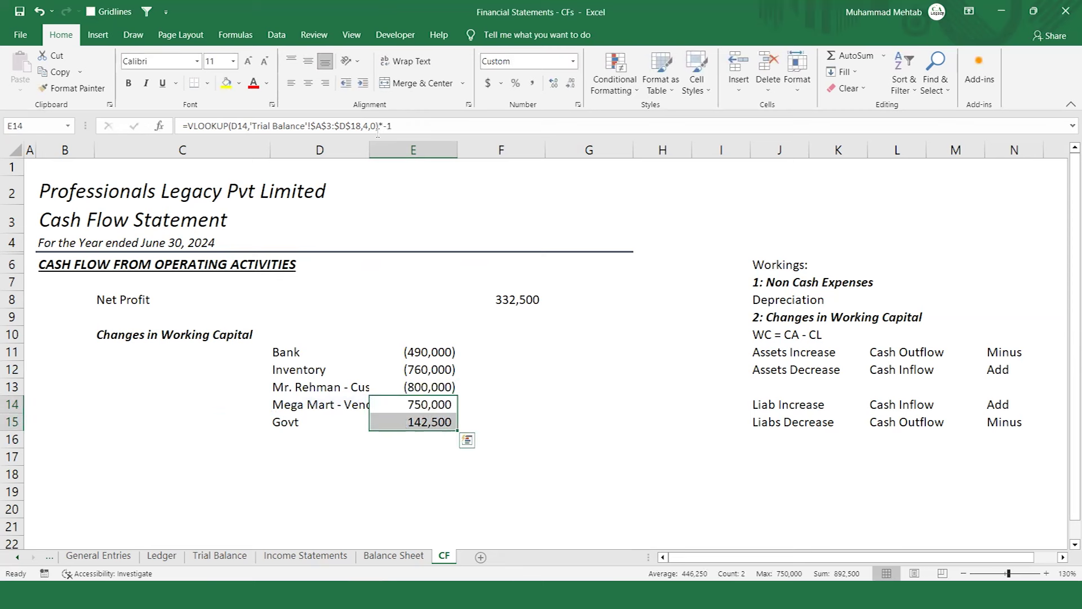
- Copy the Changes in Working Capital heading from C10 into C16, below the working capital items
key(Down)
key(Down)
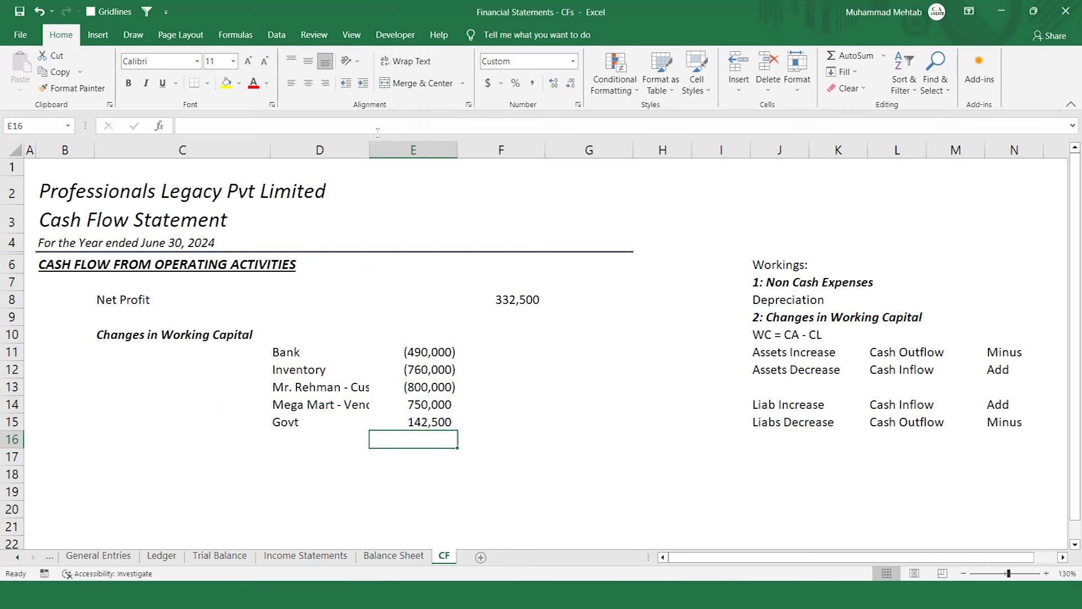
key(Left)
key(Left)
key(Left)
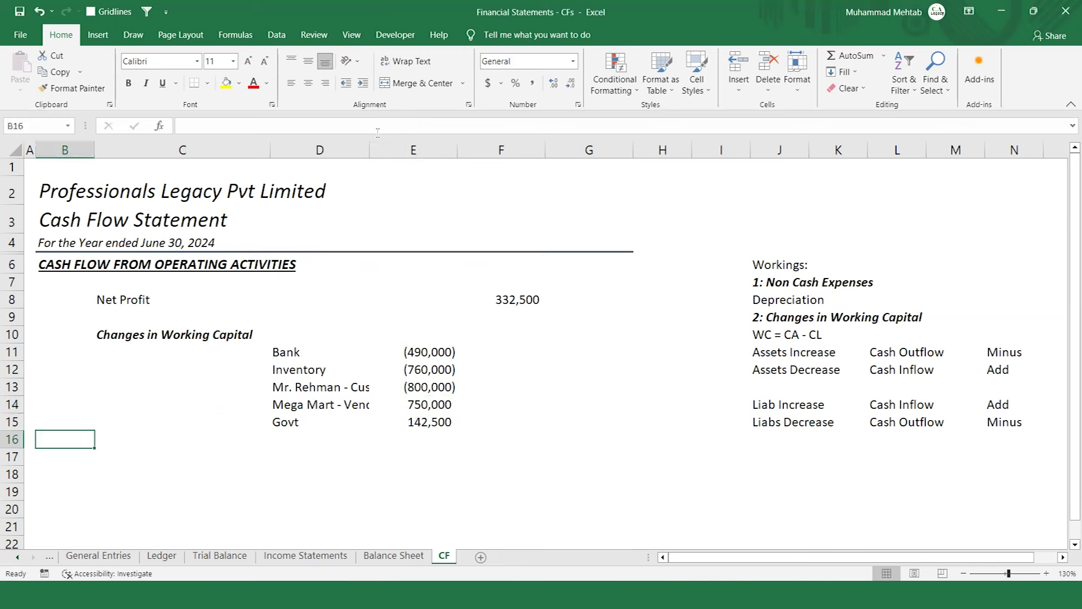
key(Right)
key(Up)
key(Up)
key(Up)
key(Up)
key(Up)
key(Up)
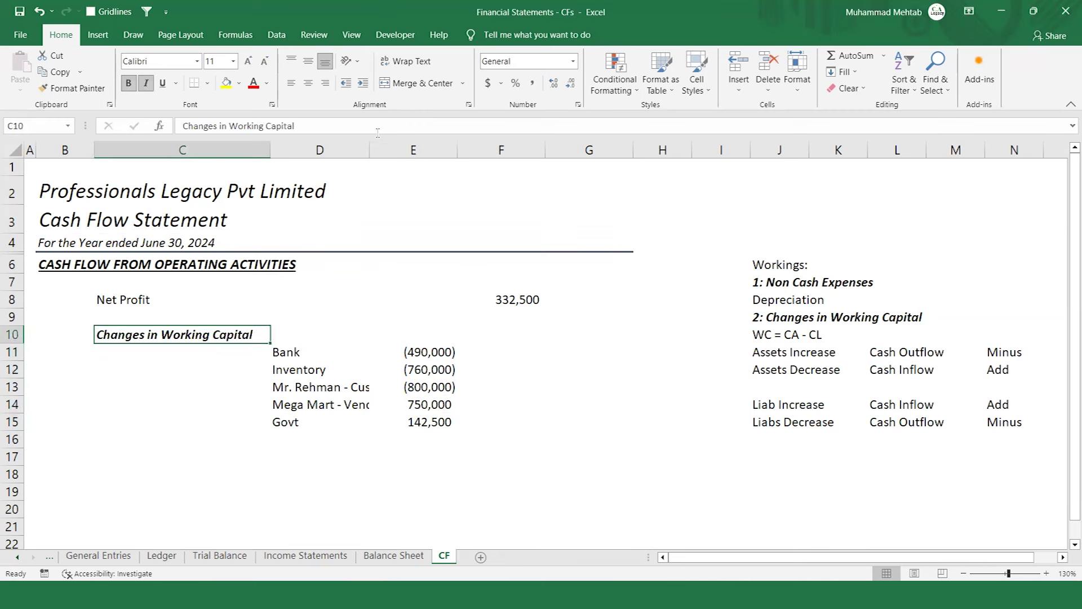
key(ctrl+c)
key(Down)
key(Down)
key(Down)
key(Down)
key(Down)
key(Down)
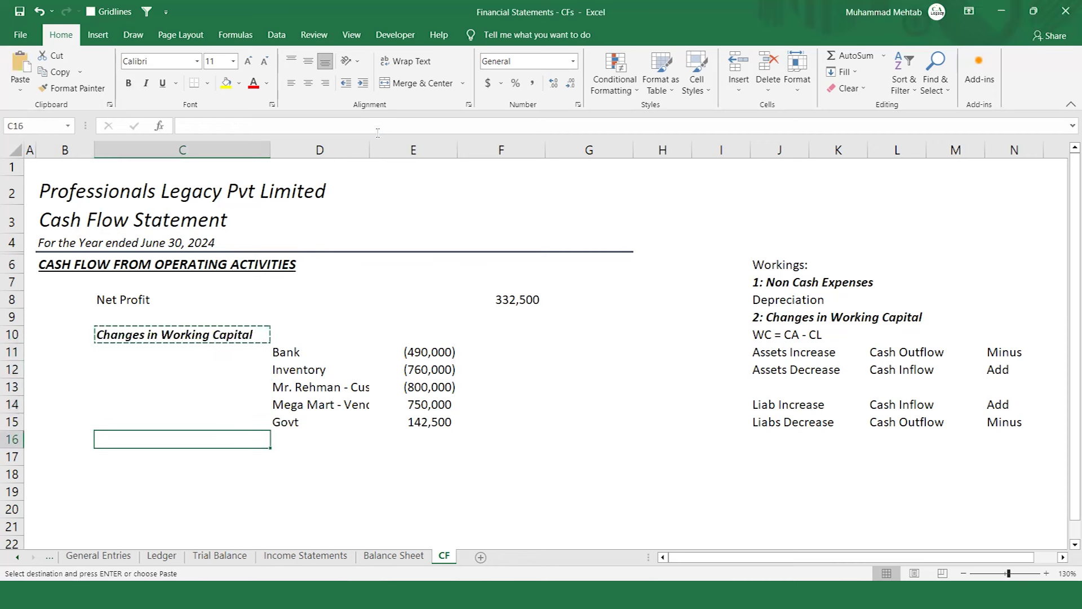
key(ctrl+v)
- Edit the C16 label to read Net Changes in Working Capital
key(F2)
key(Left)
key(Left)
key(Left)
key(Left)
key(Left)
key(Left)
key(Left)
key(Left)
key(Left)
key(Left)
key(Left)
key(Left)
key(Left)
key(Left)
key(Left)
key(Left)
key(Left)
key(Left)
key(Left)
key(Left)
text(Net)
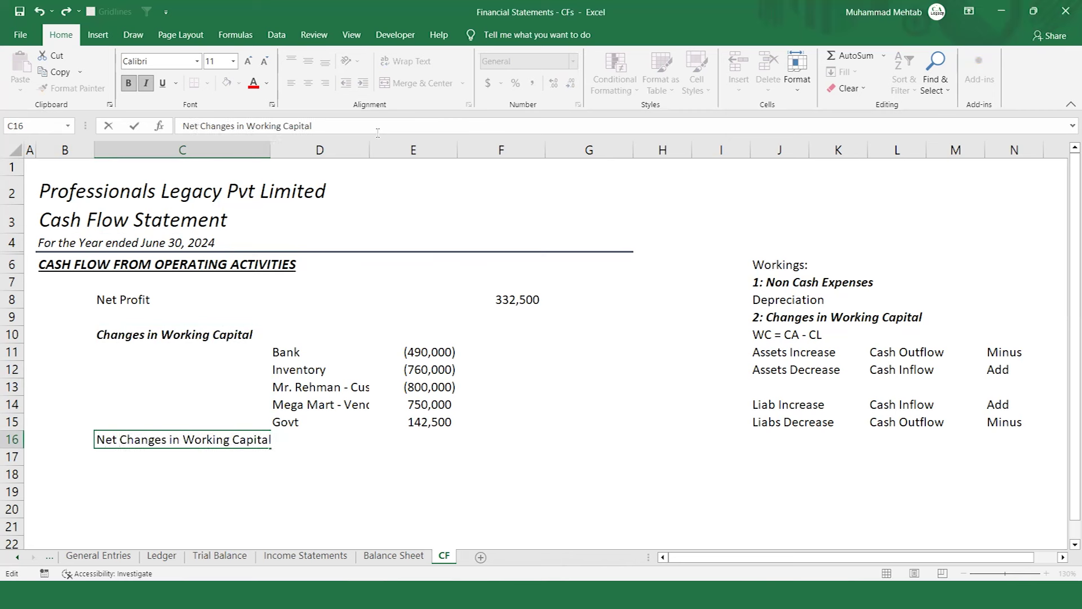
key(Return)
- Total the working capital amounts E11:E15 in F16 with a SUM formula
key(Up)
key(Right)
key(Right)
key(Right)
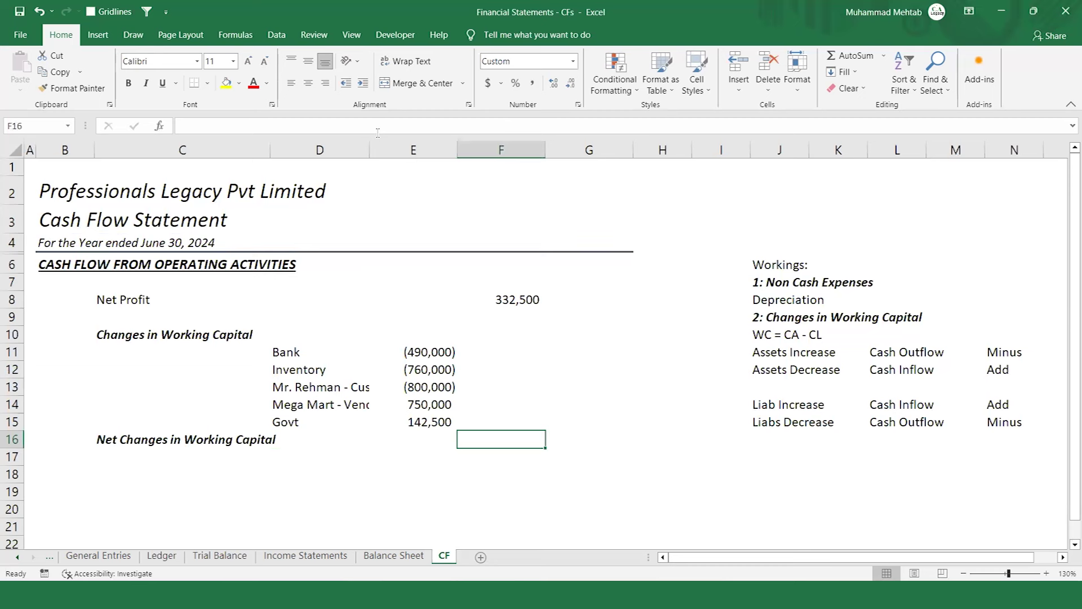
text(=sum)
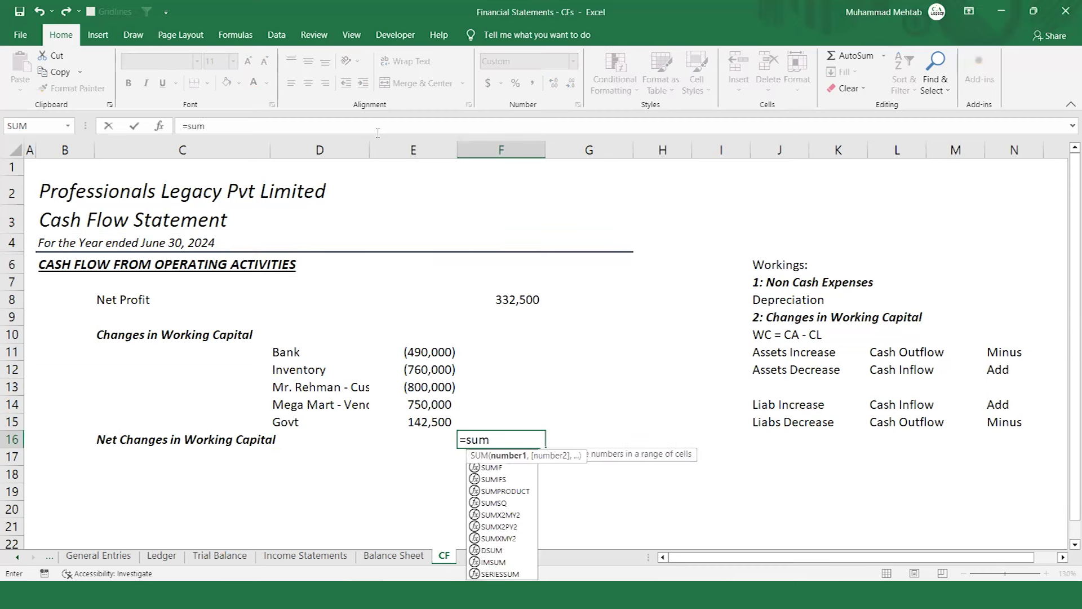
key(Tab)
key(Up)
key(shift+Up)
key(shift+Up)
key(shift+Up)
key(shift+Up)
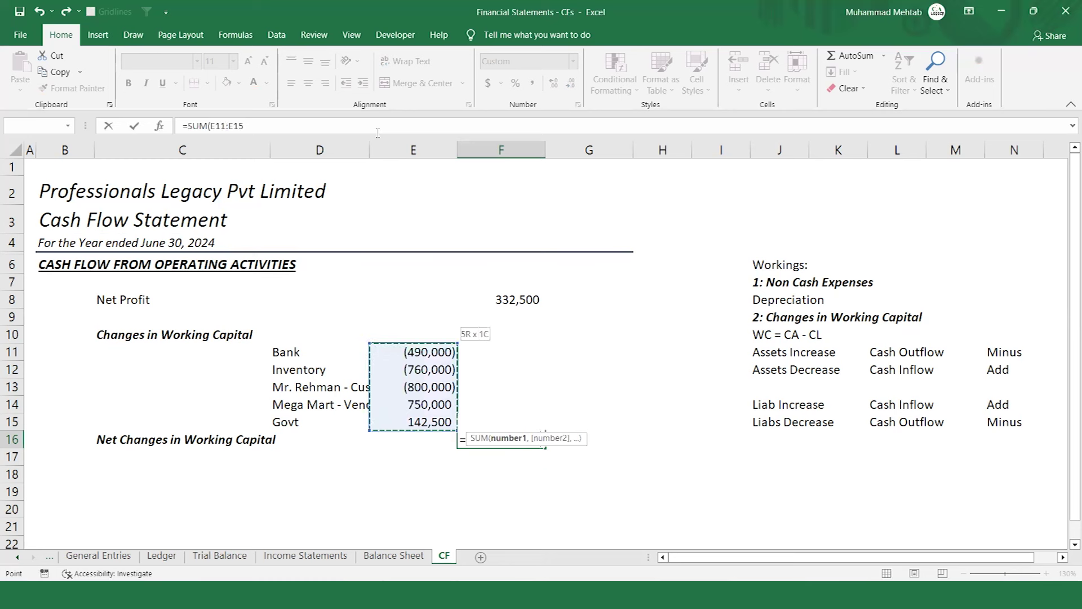
key(Return)
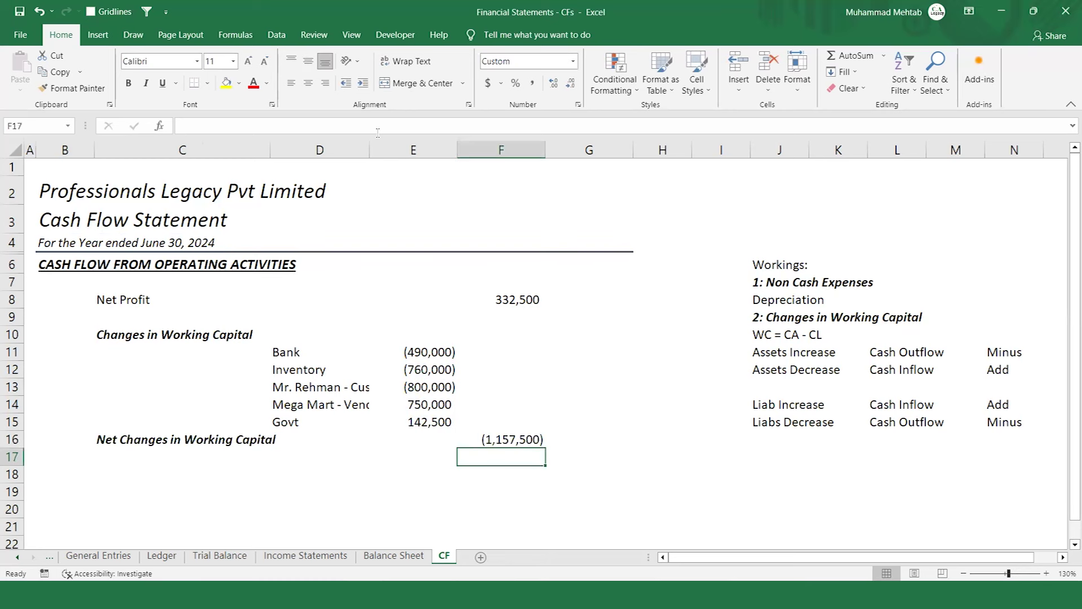
- Add a thin top border to the net working capital total in F16
key(Up)
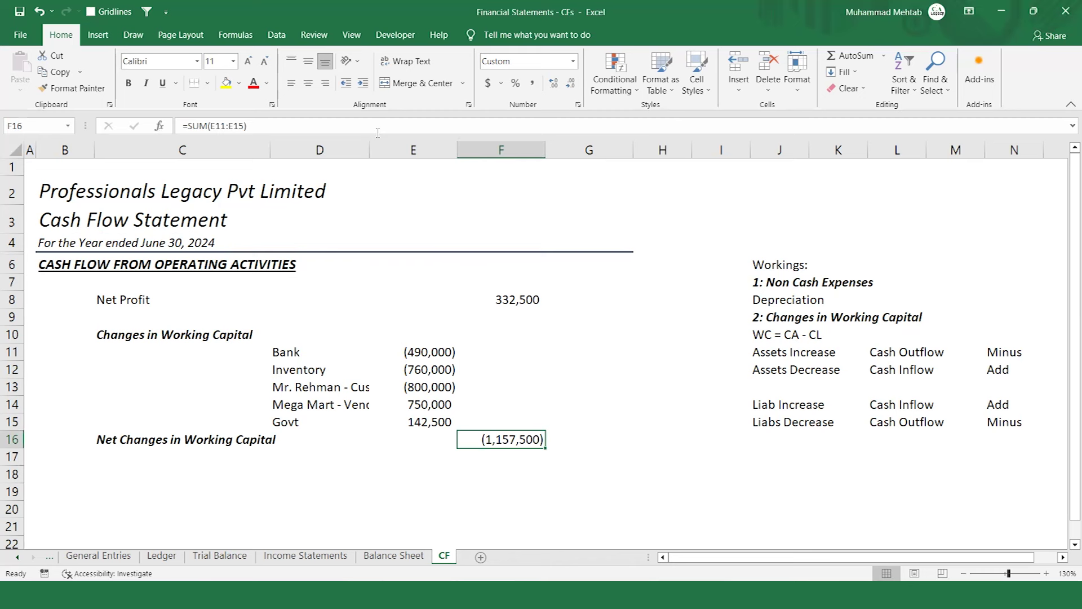
key(ctrl+1)
click(495, 292)
click(586, 270)
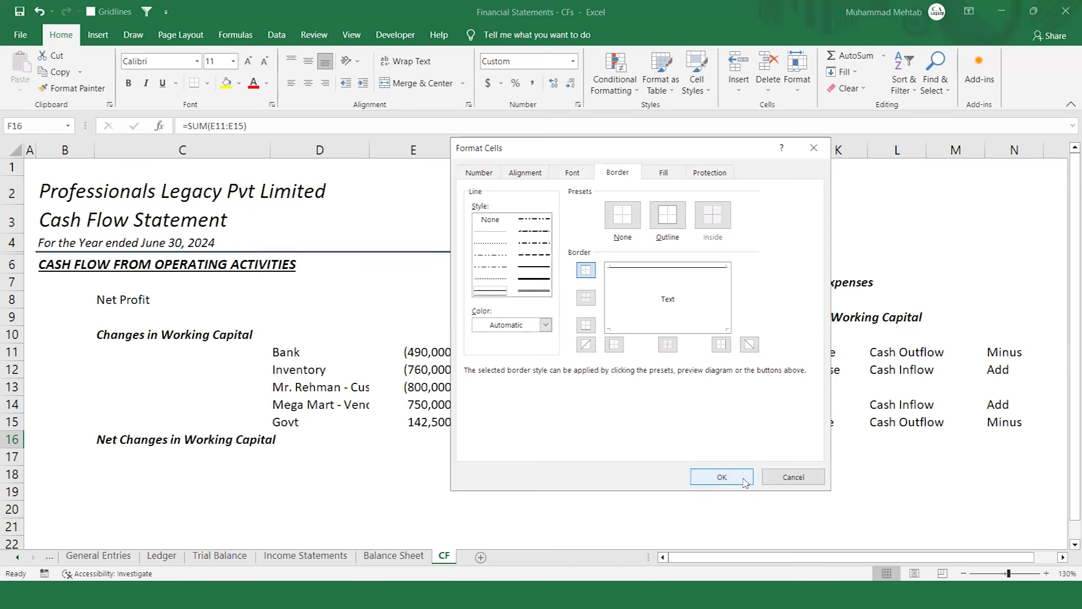
click(721, 477)
key(Down)
key(Down)
key(Up)
key(Up)
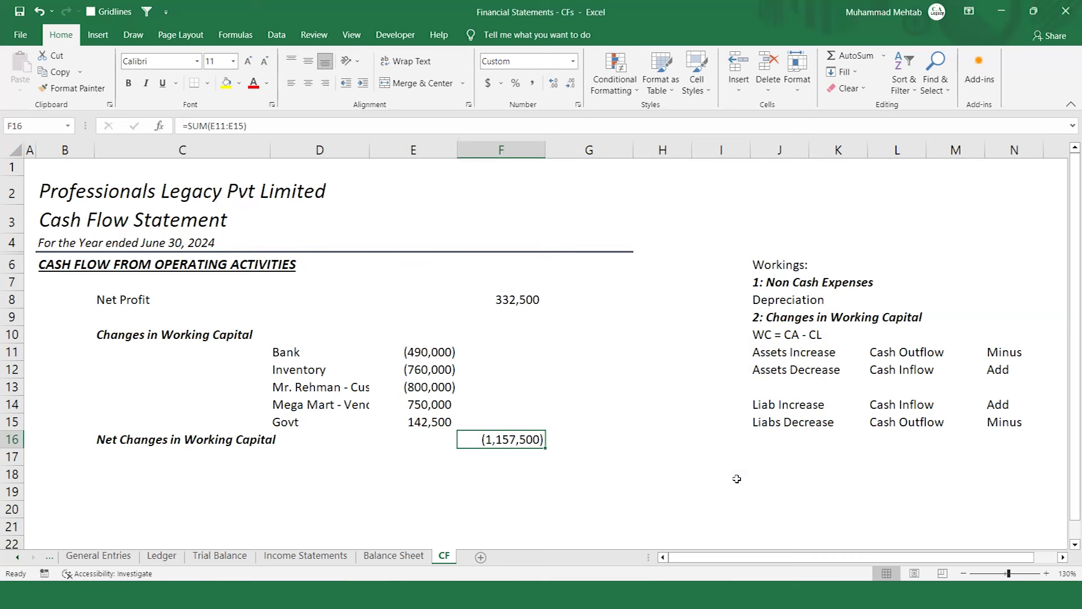
key(Right)
key(Down)
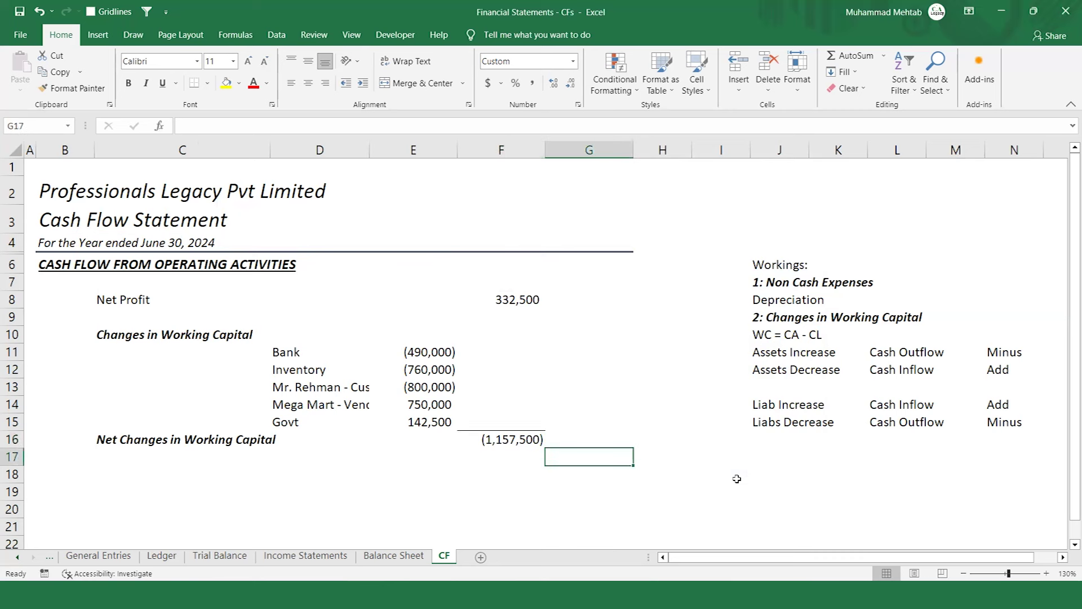
- Copy the CASH FLOW FROM OPERATING ACTIVITIES heading from B6 into B17
key(Left)
key(Left)
key(Left)
key(Left)
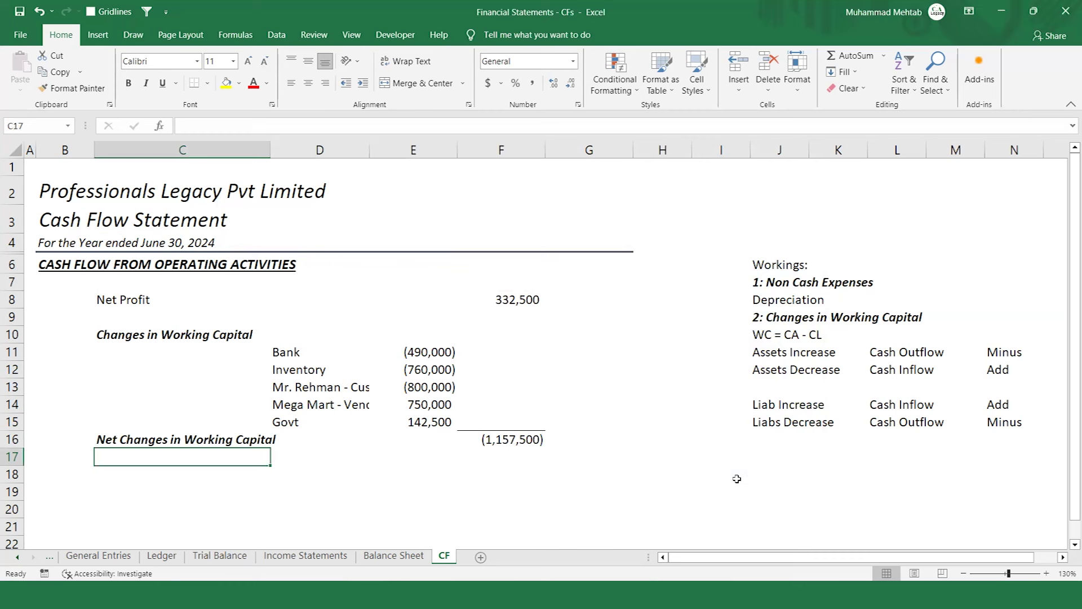
key(Up)
key(Up)
key(Up)
key(Up)
key(Up)
key(Up)
key(Up)
key(Up)
key(Up)
key(Up)
key(Up)
key(Left)
key(ctrl+c)
key(Down)
key(Down)
key(Down)
key(Down)
key(Down)
key(Down)
key(Down)
key(Down)
key(Down)
key(Down)
key(Down)
key(ctrl+v)
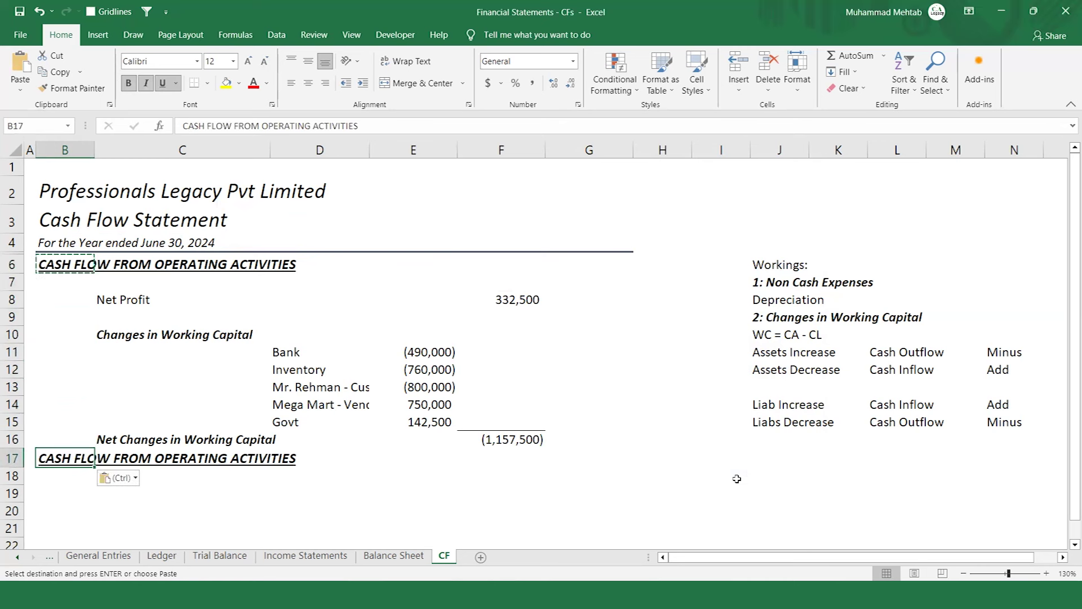
- Edit the B17 label to read Net CASH FLOW FROM OPERATING ACTIVITIES
key(F2)
key(ctrl+Left)
key(ctrl+Left)
key(ctrl+Left)
key(ctrl+Left)
key(ctrl+Left)
text(Net)
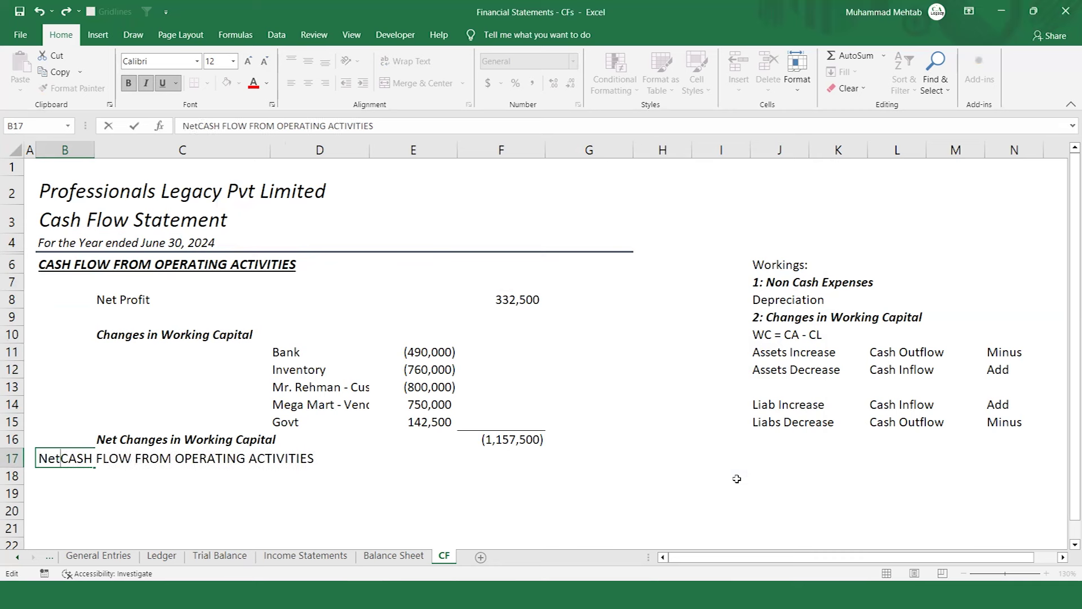
key(Return)
- Calculate net operating cash flow in G17 with a SUM formula over F8:F16
key(Up)
key(Right)
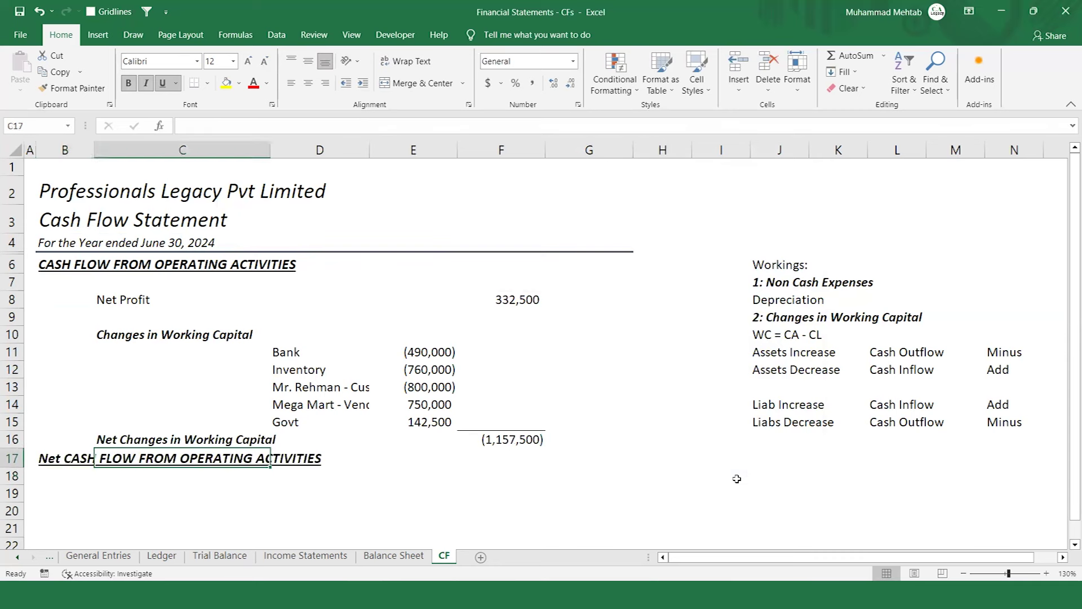
key(Right)
key(Right)
key(Right)
key(Right)
text(=sum)
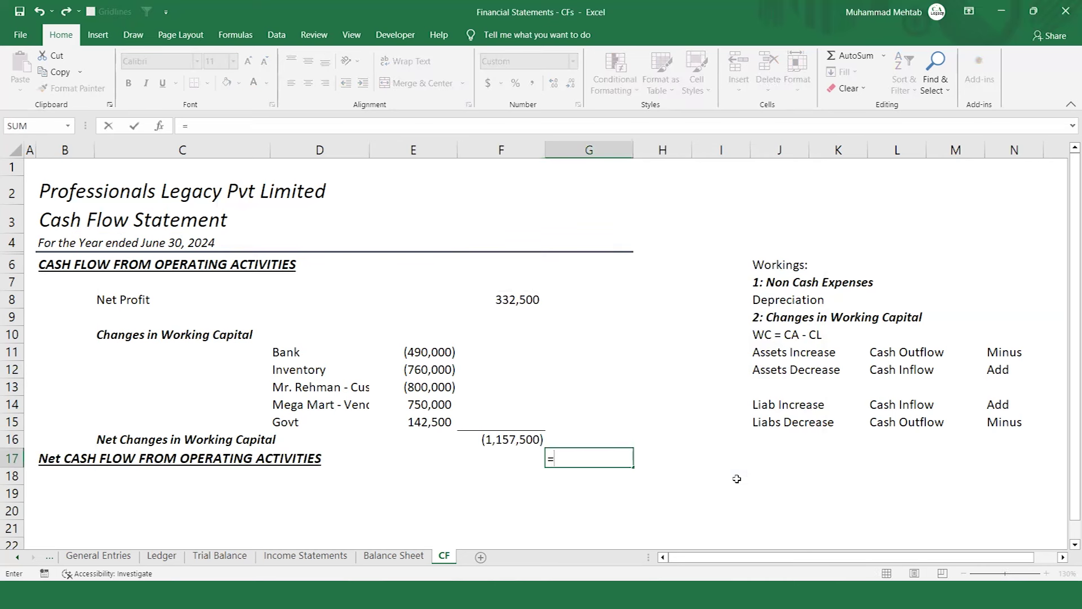
key(Tab)
key(Left)
key(Up)
key(shift+Up)
key(shift+Up)
key(shift+Up)
key(shift+Up)
key(shift+Up)
key(shift+Up)
key(shift+Up)
key(shift+Up)
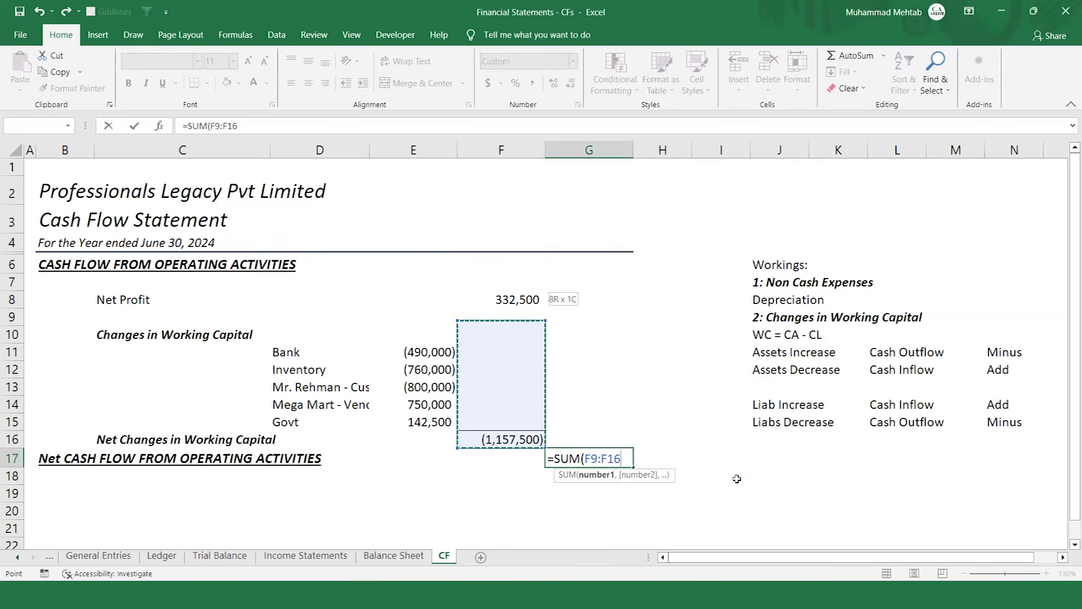
key(Return)
- Give the net operating cash flow total in G17 a thin top border and bold text
key(Up)
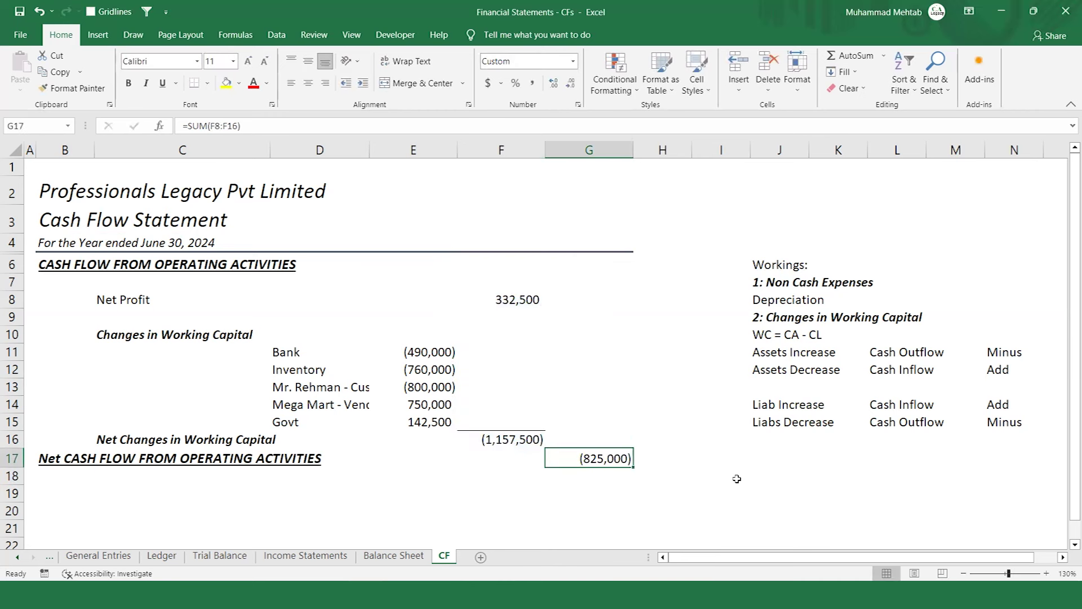
key(ctrl+1)
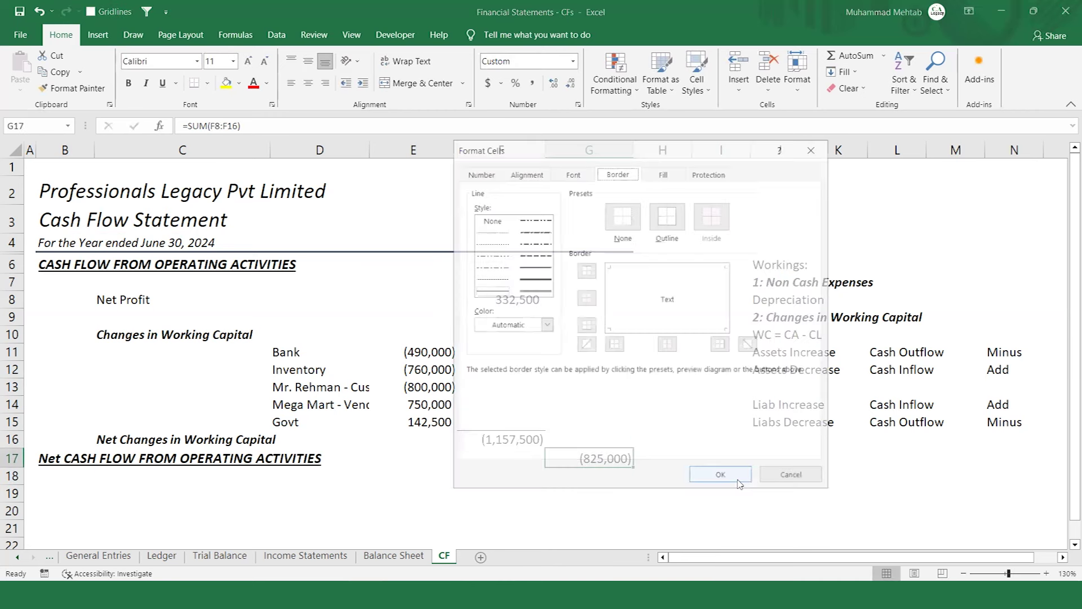
click(503, 291)
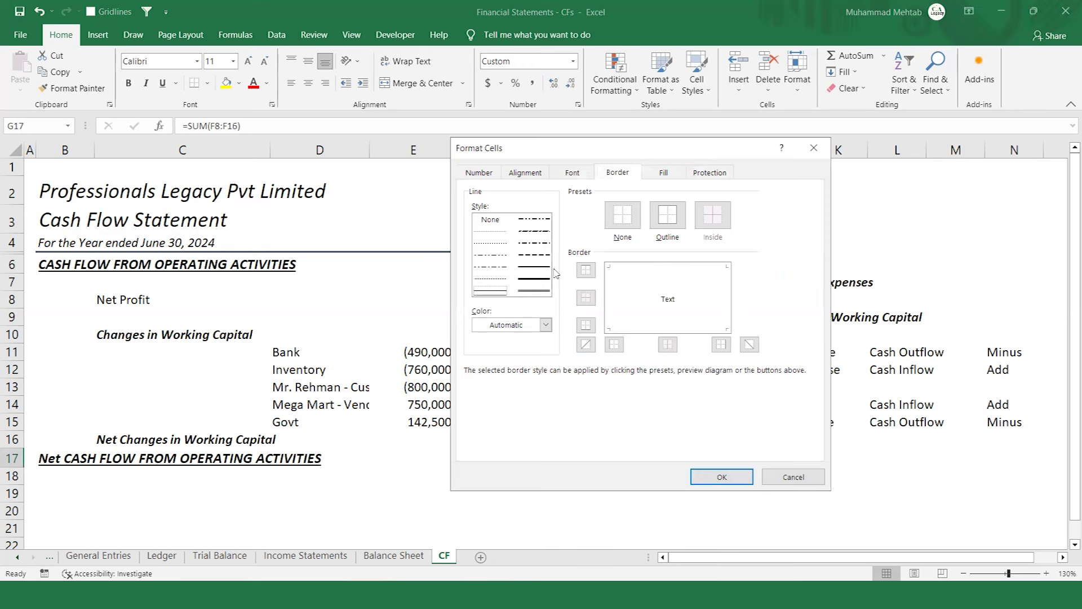
click(656, 268)
click(722, 476)
key(ctrl+b)
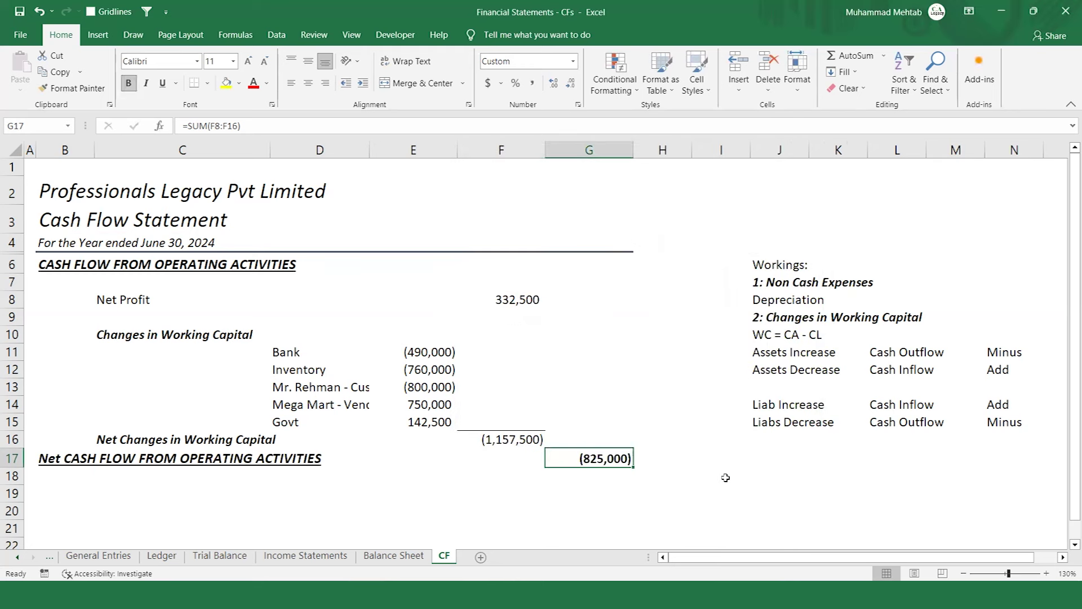
key(Down)
key(Up)
key(Left)
key(Left)
key(Left)
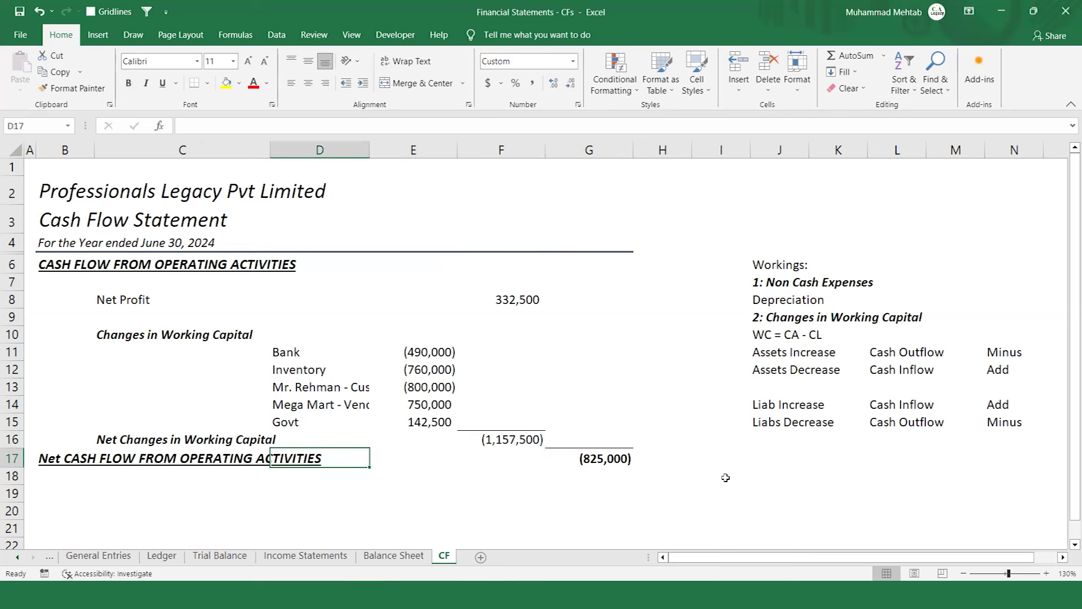
key(Left)
key(Left)
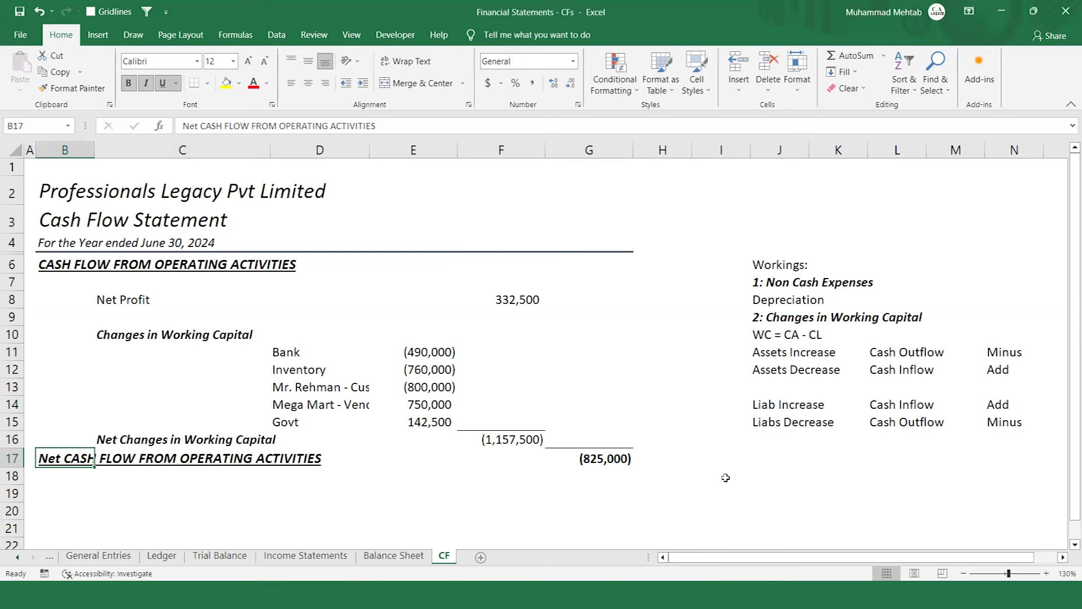
key(Down)
key(Down)
key(Down)
key(Down)
key(Down)
key(Down)
key(Down)
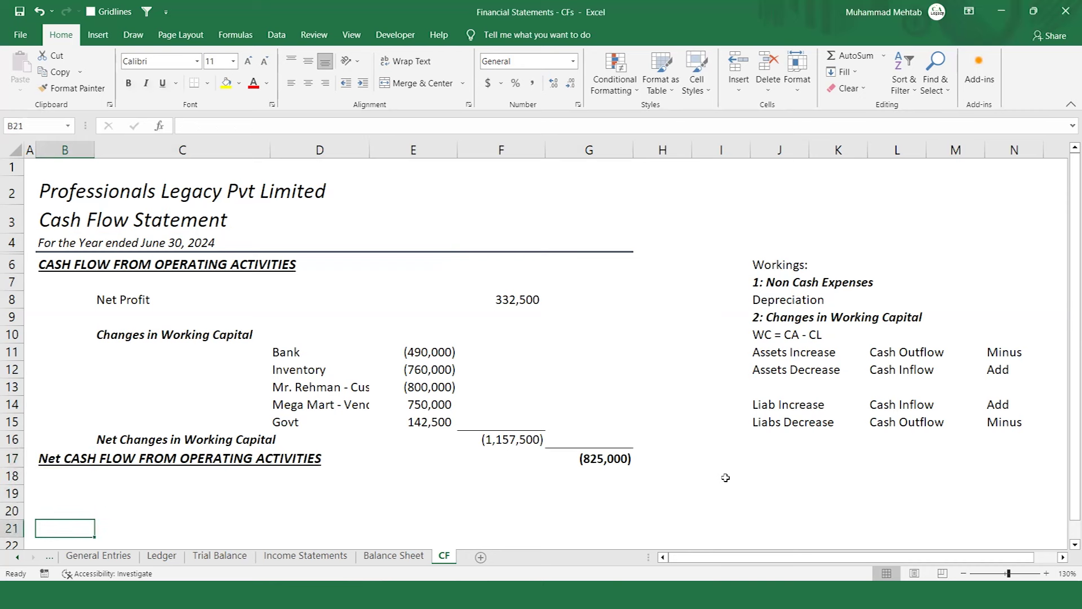
key(Right)
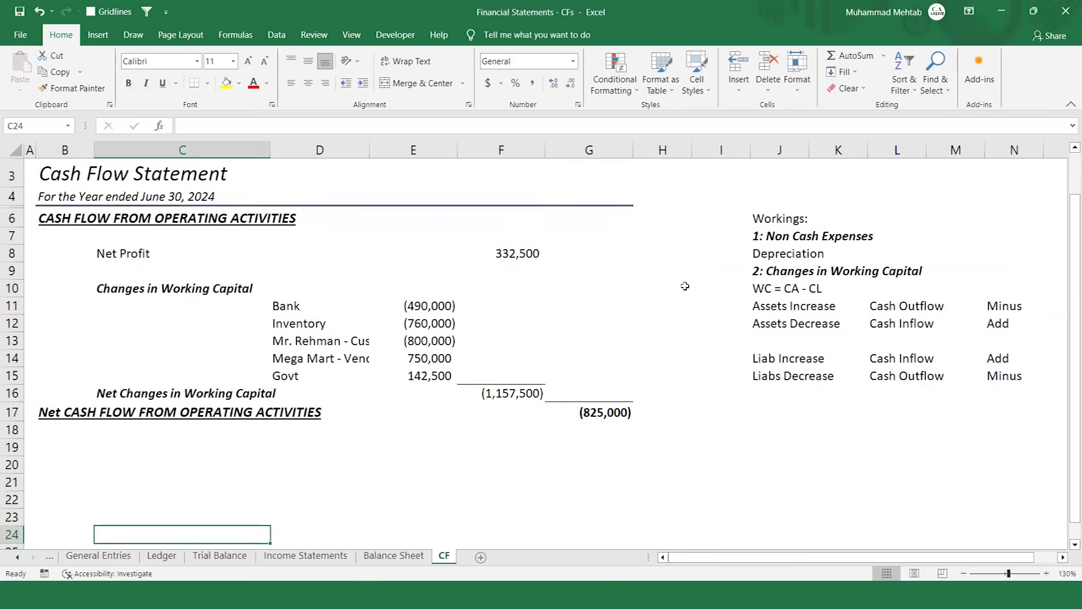
- Copy the CASH FLOW FROM OPERATING ACTIVITIES heading from B6 to B19
key(Up)
key(Up)
key(Up)
key(Up)
key(Up)
key(Up)
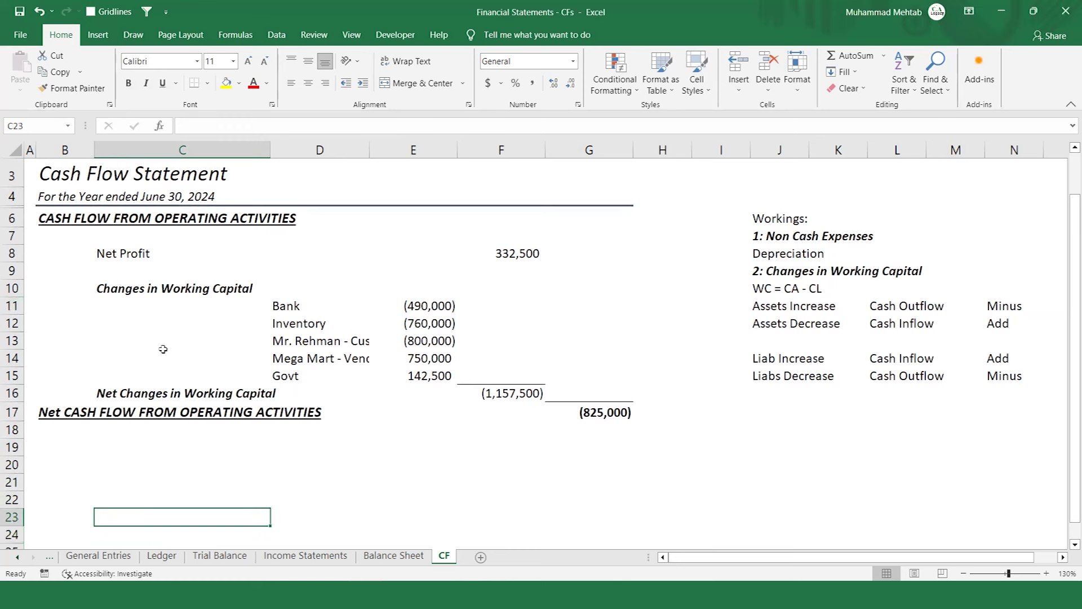
key(Down)
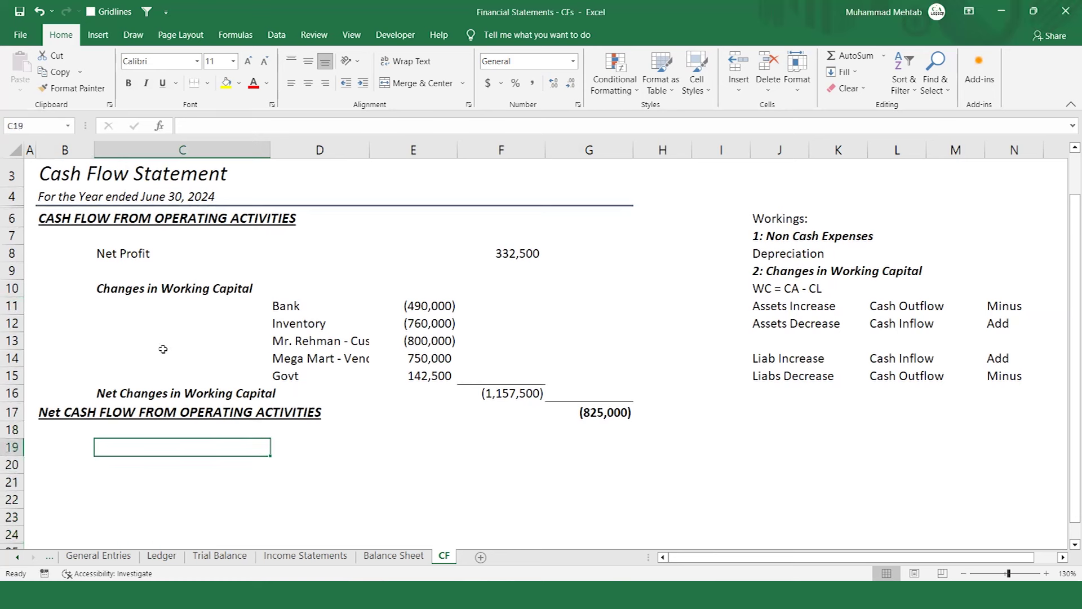
key(Left)
key(Up)
key(Up)
key(Up)
key(Up)
key(Up)
key(Up)
key(Up)
key(Up)
key(Up)
key(Up)
key(Up)
key(Up)
key(Up)
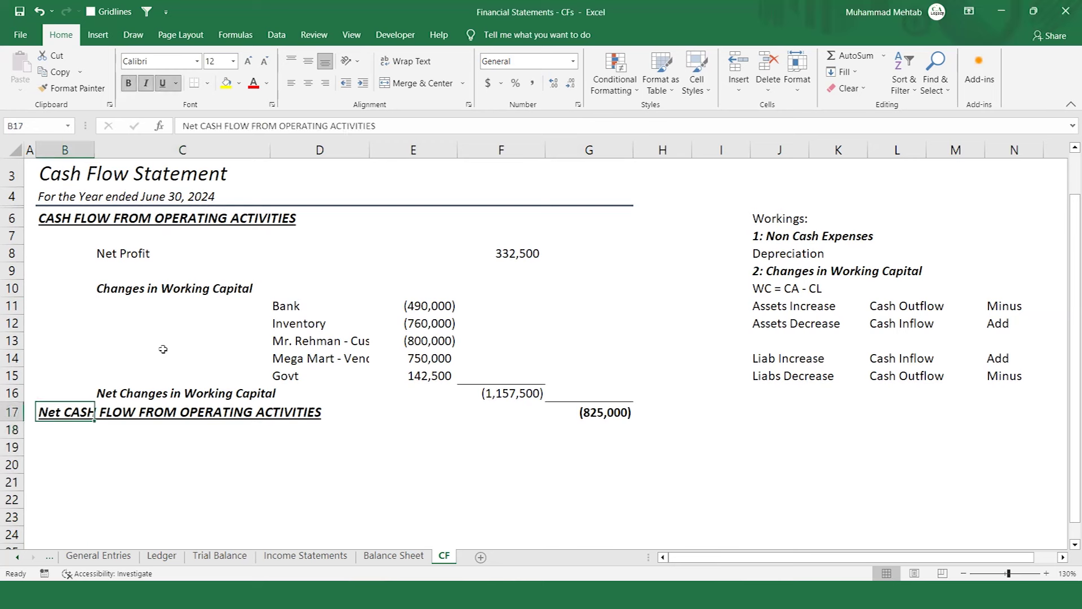
key(Down)
key(Up)
key(ctrl+c)
key(Down)
key(Down)
key(Down)
key(Down)
key(Down)
key(Down)
key(Down)
key(Down)
key(Down)
key(Down)
key(Down)
key(Down)
key(Down)
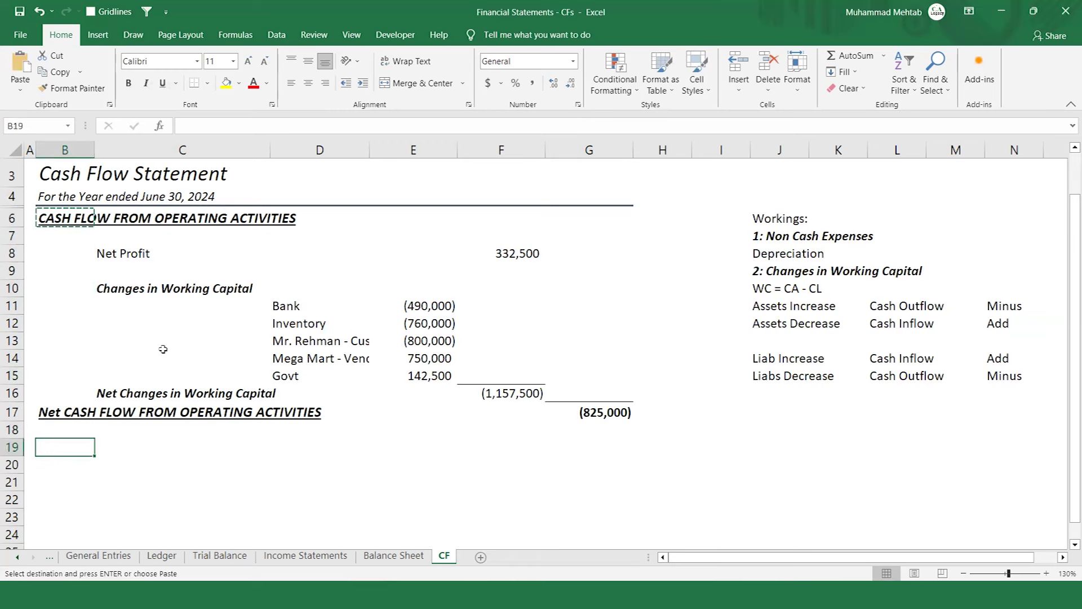
key(ctrl+v)
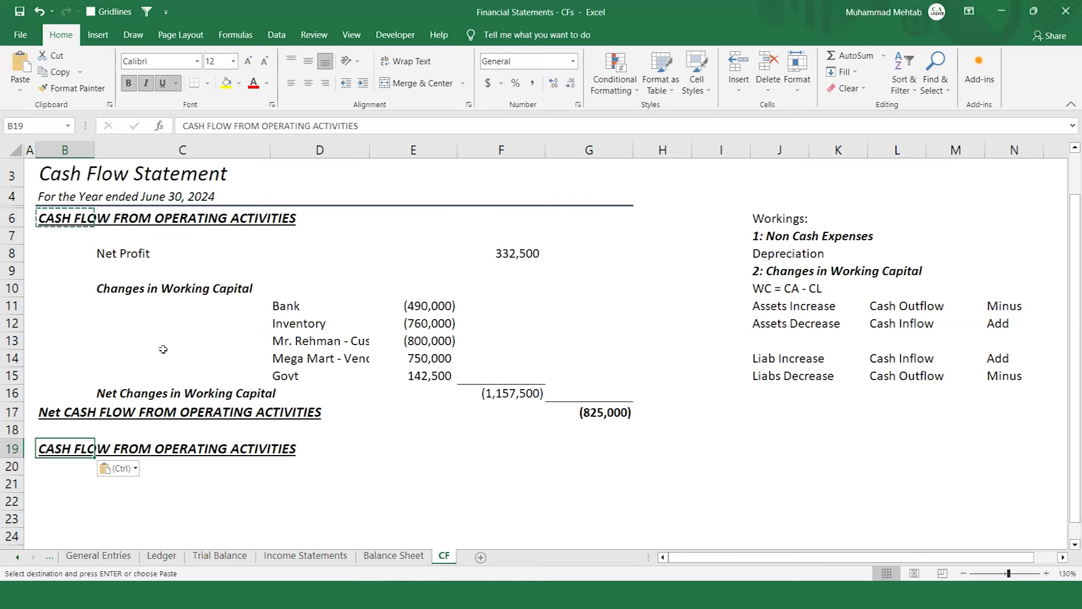
- Change the copied heading in B19 to read CASH FLOW FROM INVESTING ACTIVITIES
key(F2)
key(Left)
key(Left)
key(Left)
key(Left)
key(Left)
key(Left)
key(Left)
key(Left)
key(Left)
key(Left)
key(Left)
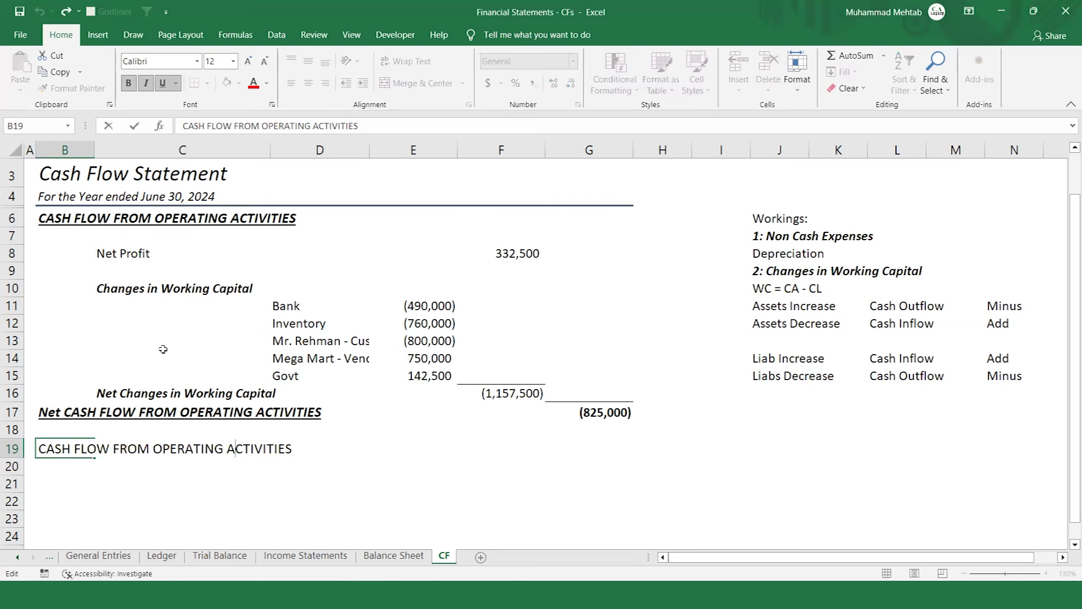
key(BackSpace)
key(BackSpace)
key(BackSpace)
key(BackSpace)
key(BackSpace)
key(BackSpace)
key(BackSpace)
key(BackSpace)
key(BackSpace)
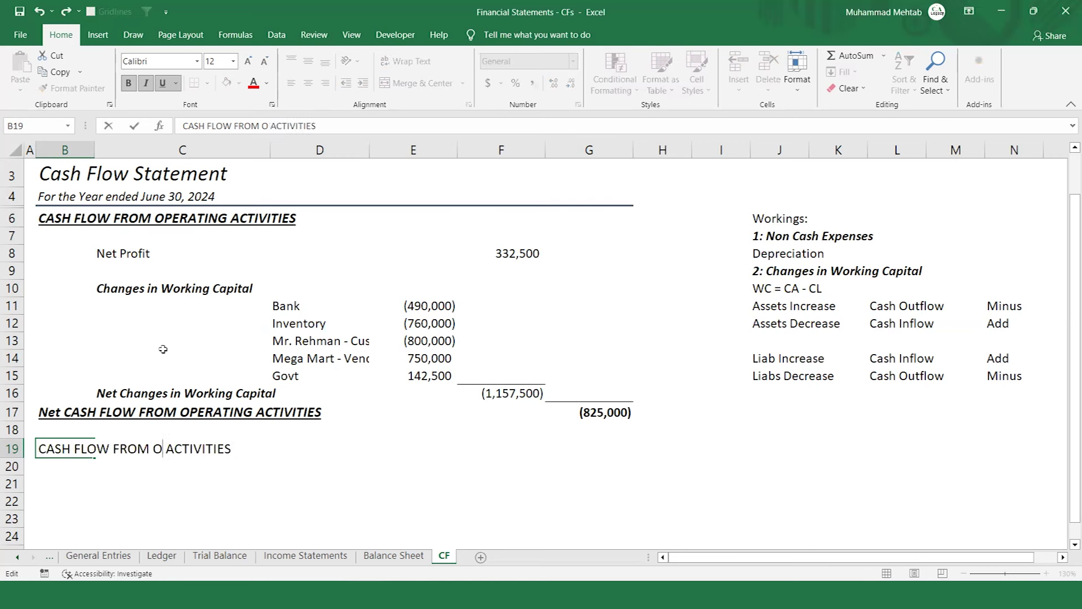
text(I)
key(BackSpace)
text(INVESTING)
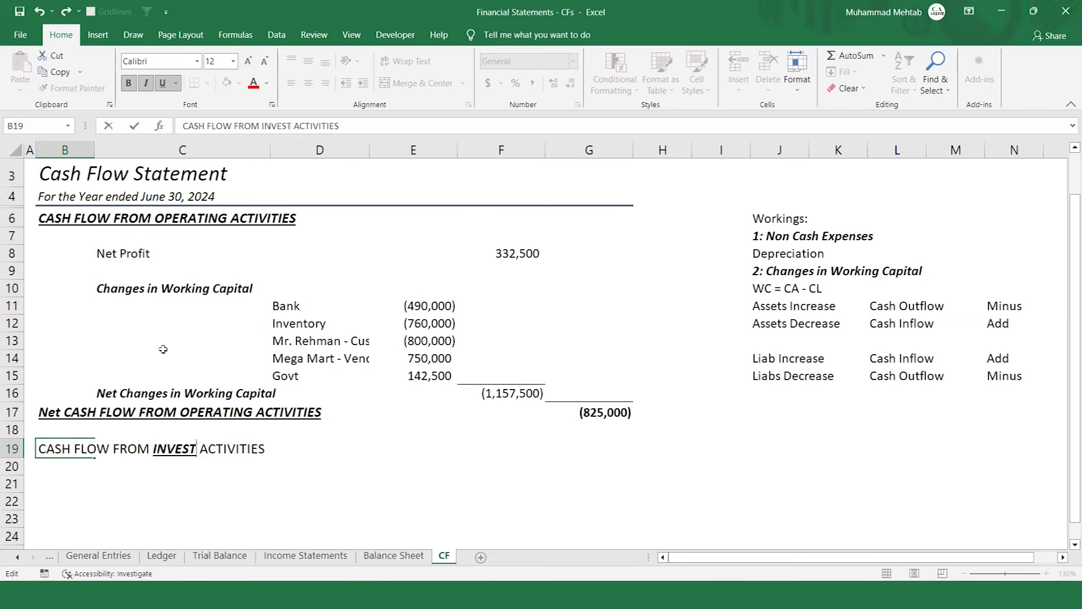
key(Up)
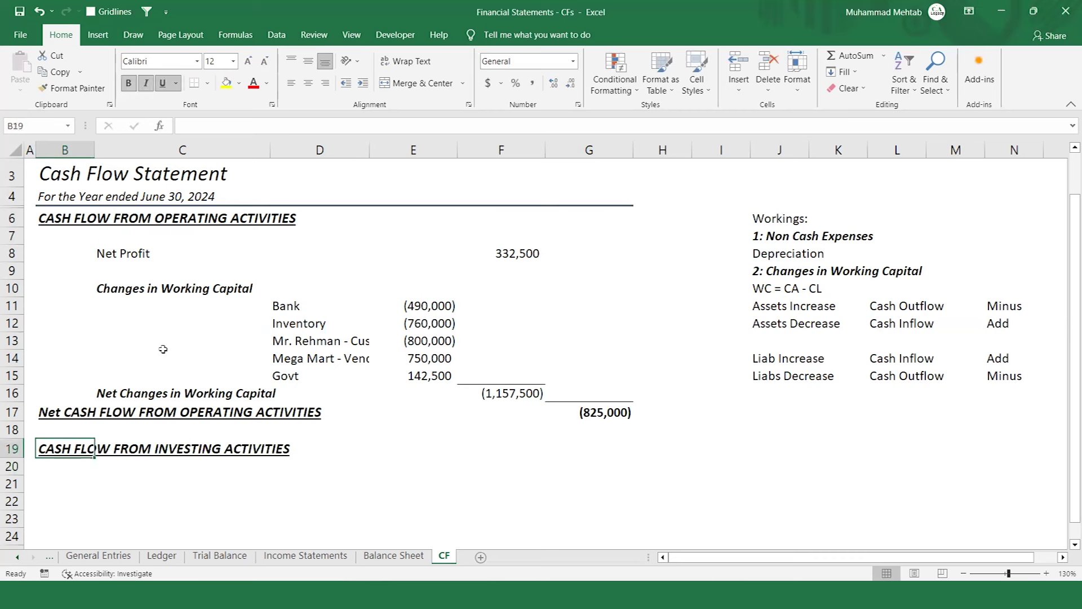
- Enter "Capital Expenditure / Asset NCA Acq" in J19 of the workings area
key(Right)
key(Right)
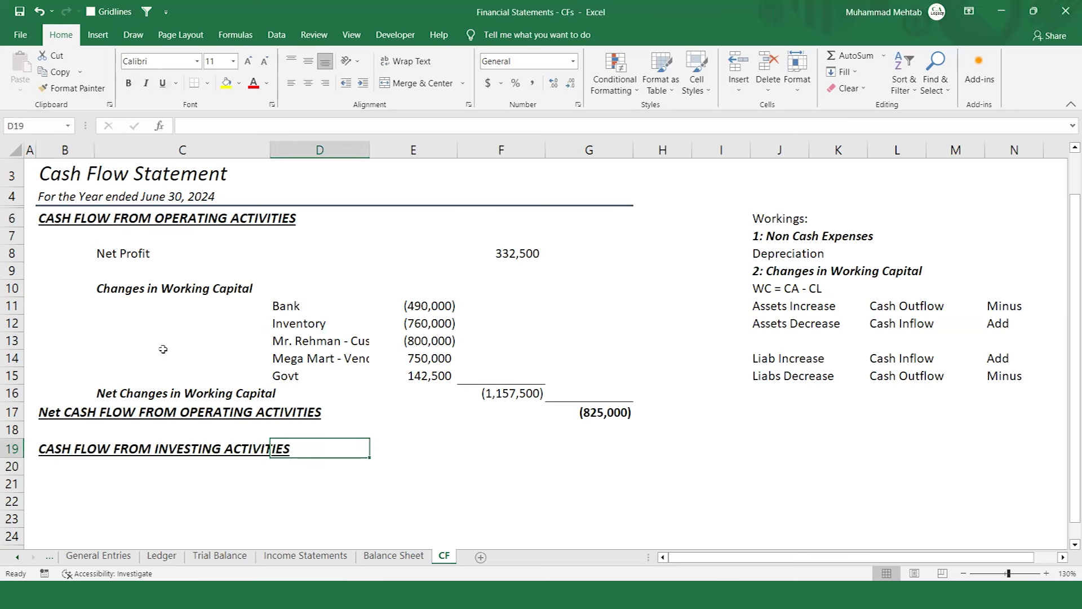
key(Right)
key(Right)
key(Right)
key(Right)
key(Right)
key(Right)
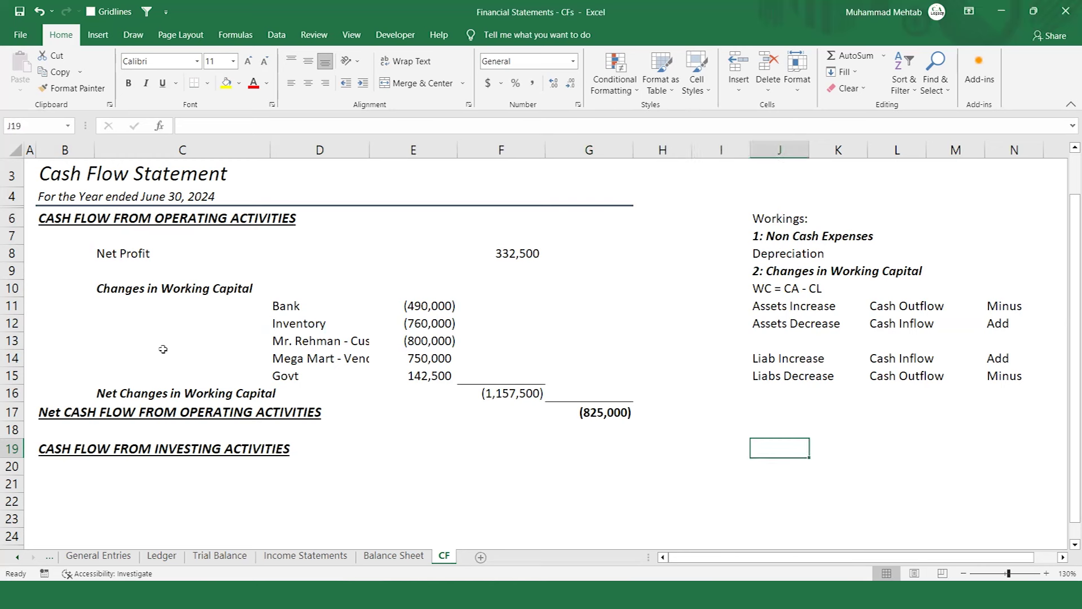
text(C)
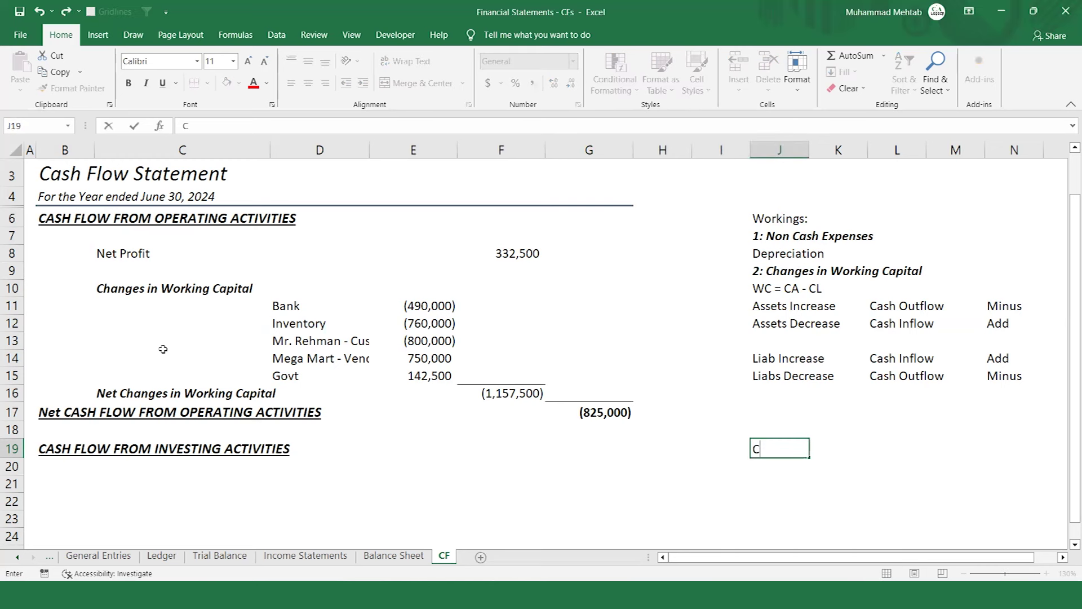
text(apital Expe)
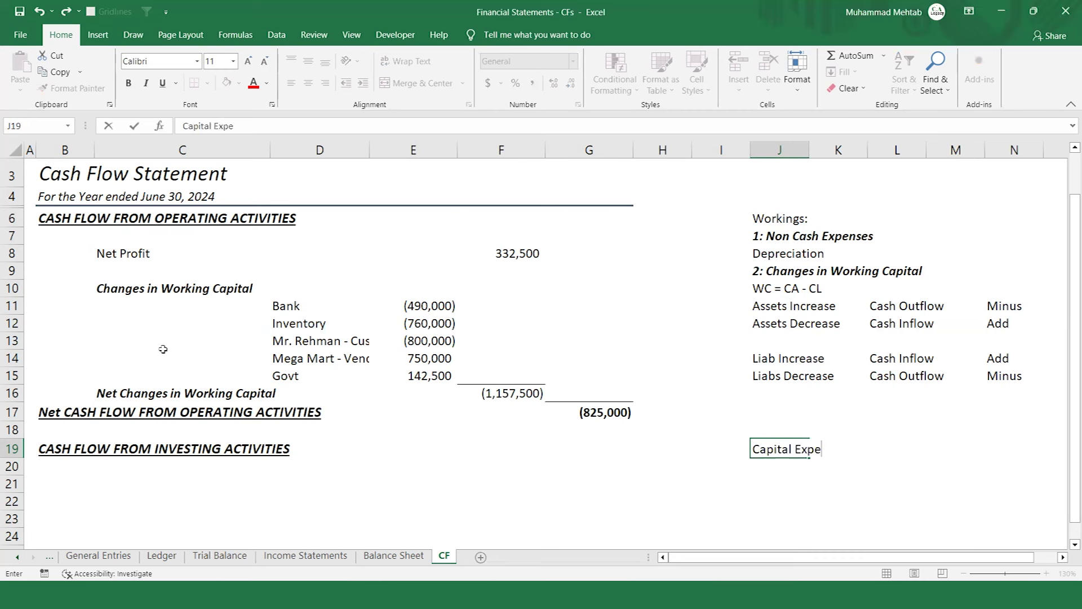
text(nditure / A)
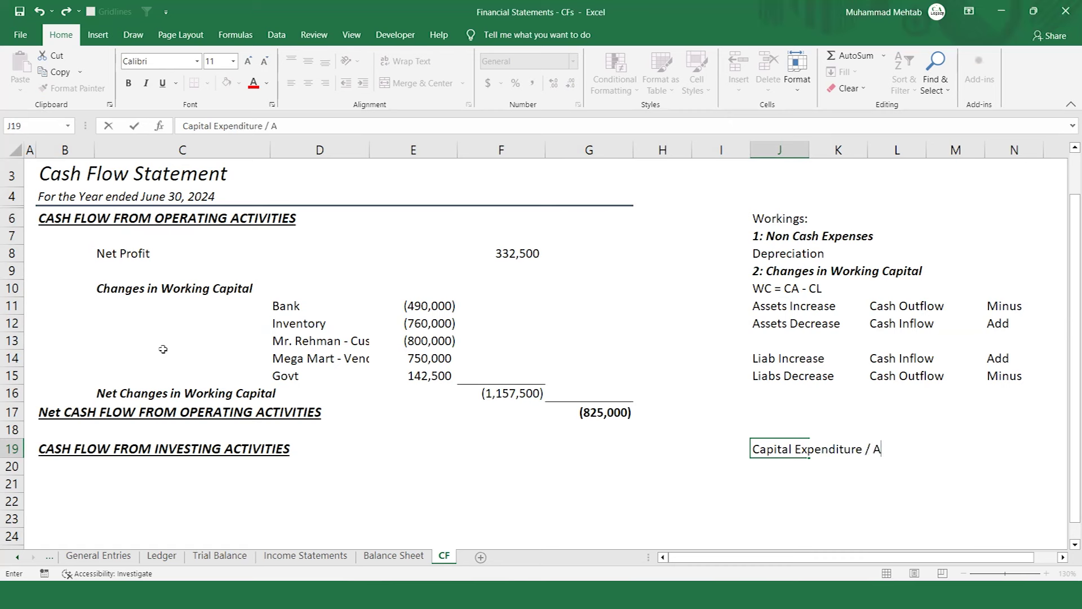
text(sset NCA A)
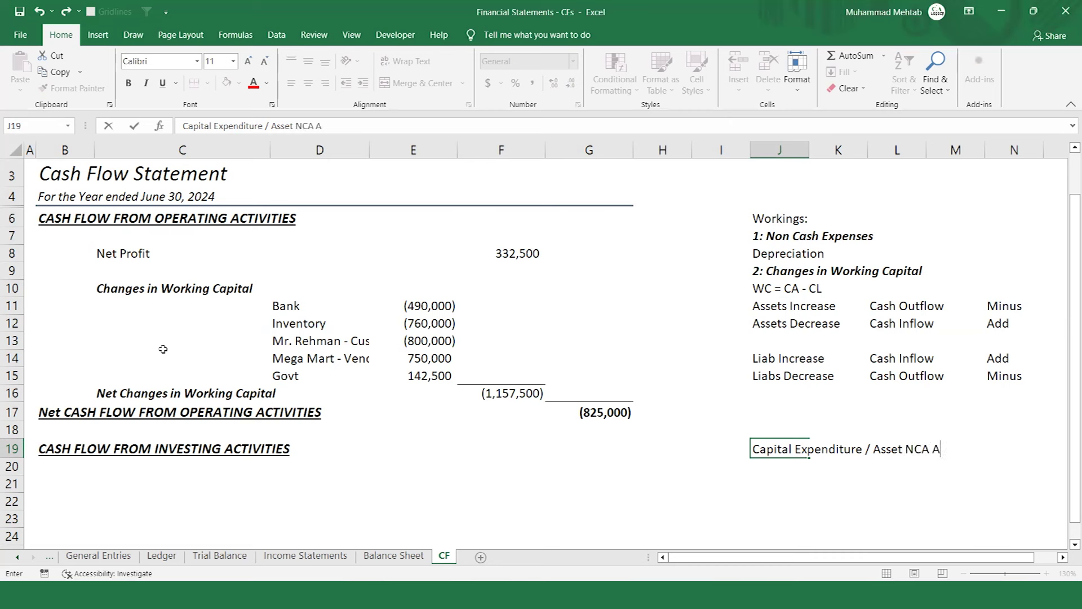
text(cq)
key(Return)
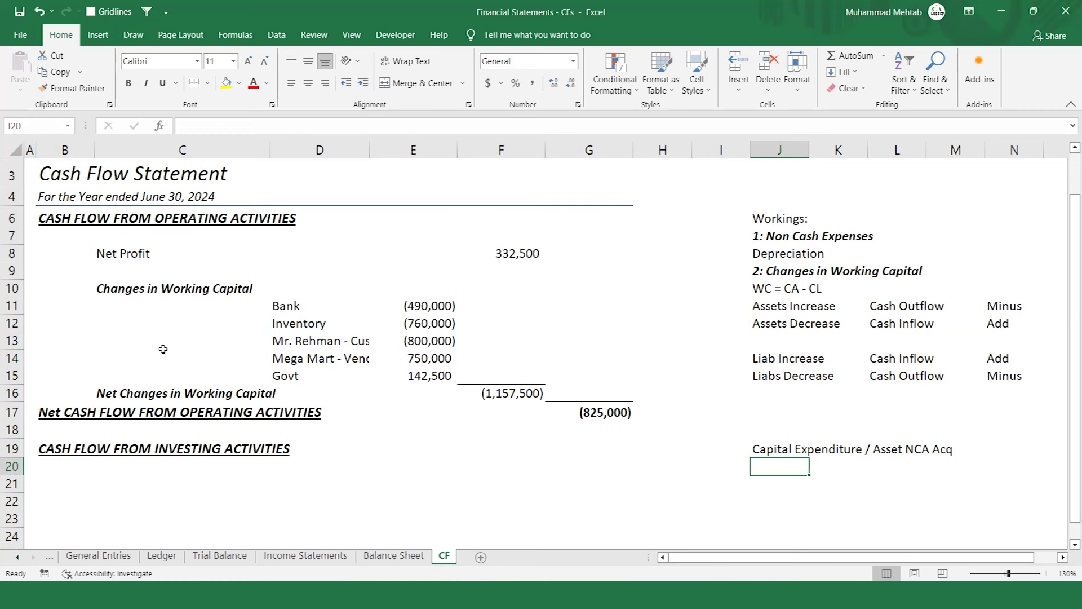
- Enter "Sales proceeds of Assets" in J20 below the capital expenditure note
text(Sles)
key(BackSpace)
key(BackSpace)
key(BackSpace)
text(ales proceeds)
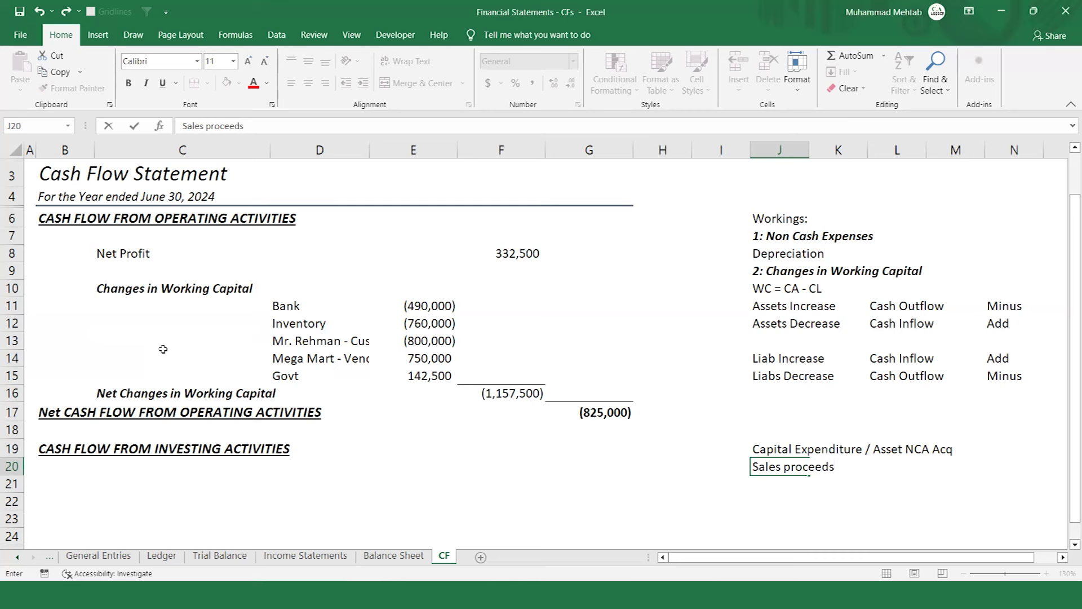
text( f)
key(BackSpace)
text(p)
key(BackSpace)
text(of Assets)
key(Return)
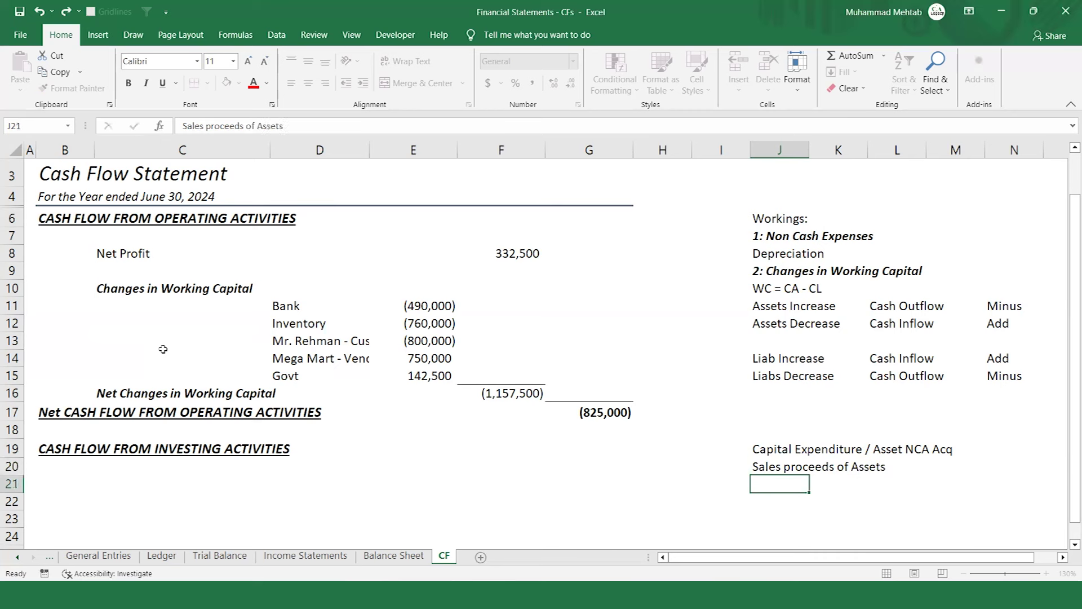
- Fit column J to its contents and copy the Cash Outflow and Cash Inflow labels from L11:L12 to L19:L20
key(Up)
key(Up)
key(Right)
key(Right)
key(Right)
key(Right)
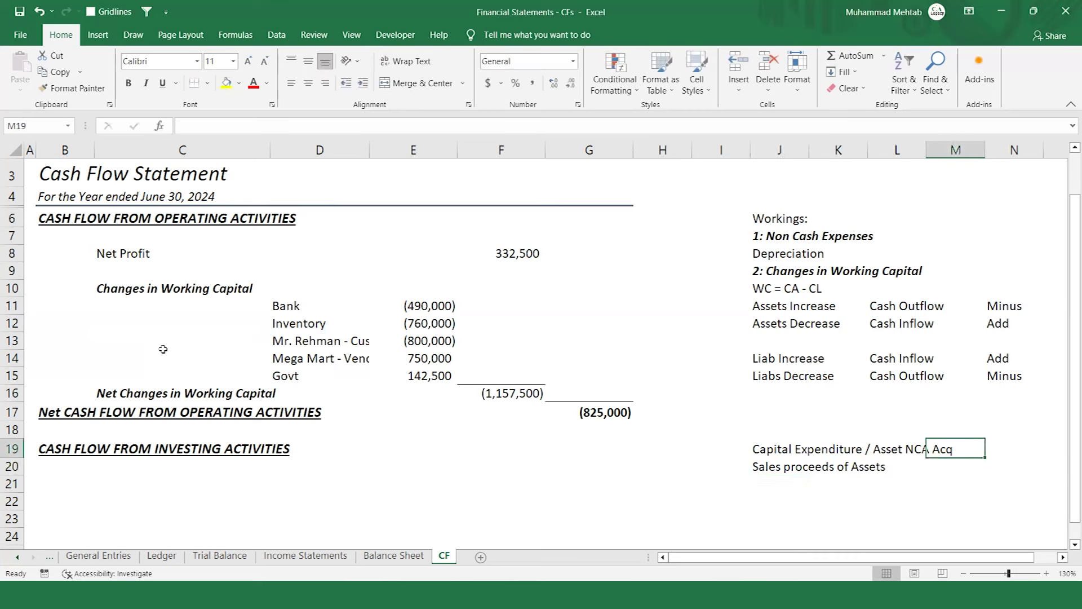
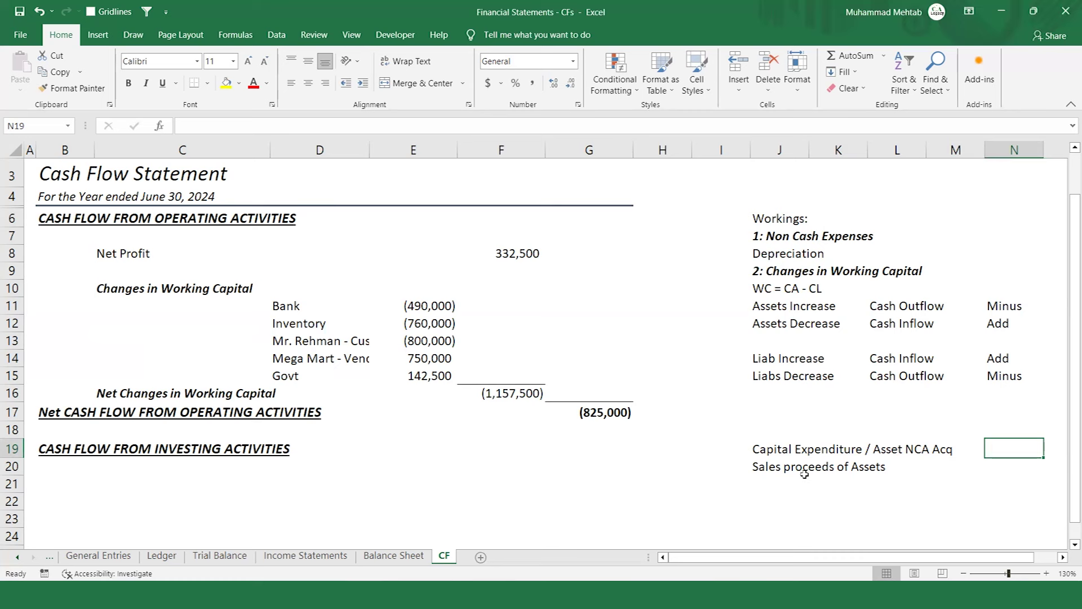
drag(877, 304, 877, 324)
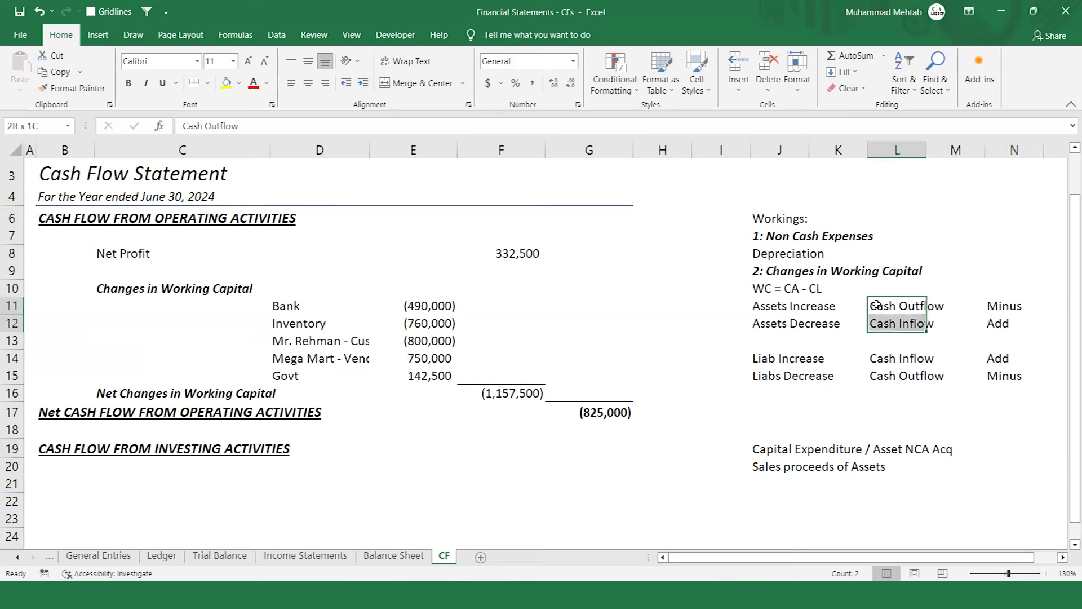
key(ctrl+c)
key(Down)
key(Down)
key(Down)
key(Down)
key(Down)
key(Down)
key(Down)
key(Down)
key(Down)
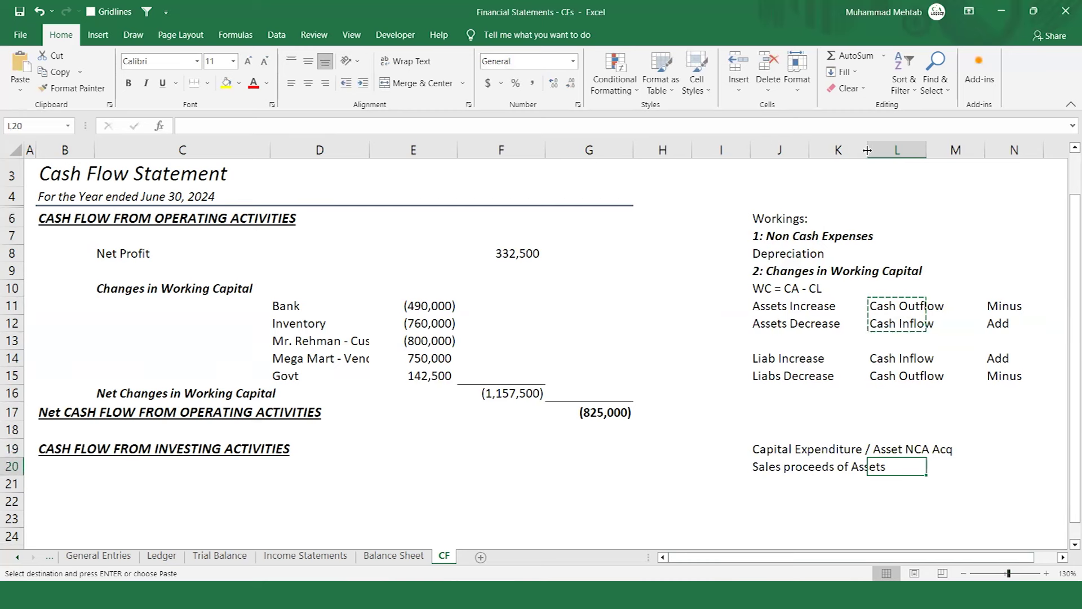
double_click(809, 149)
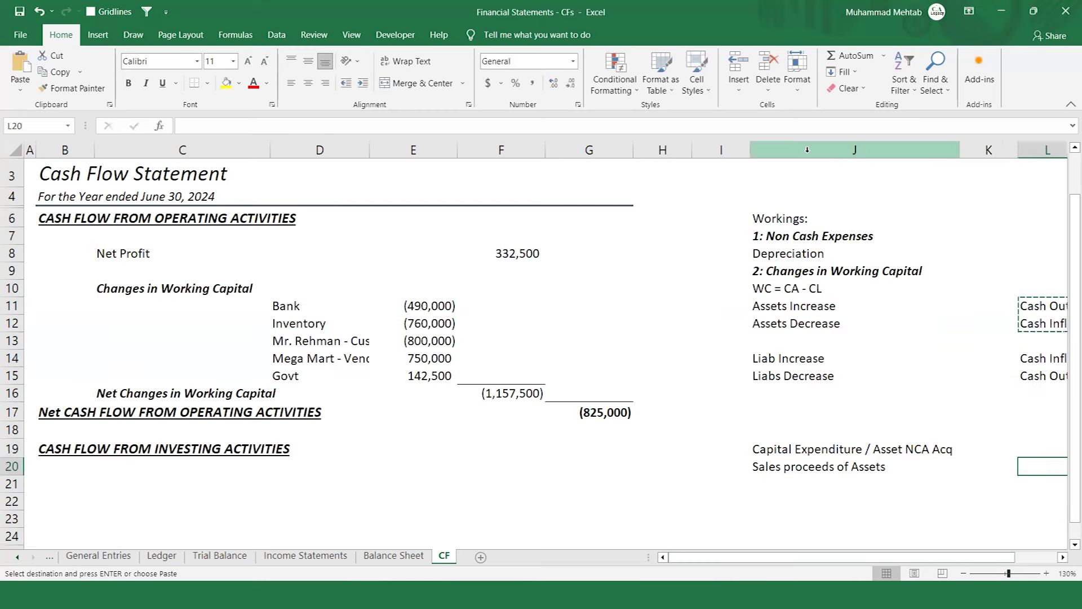
key(Right)
key(Right)
key(Right)
key(Right)
key(Left)
key(Left)
key(Left)
key(Left)
key(Up)
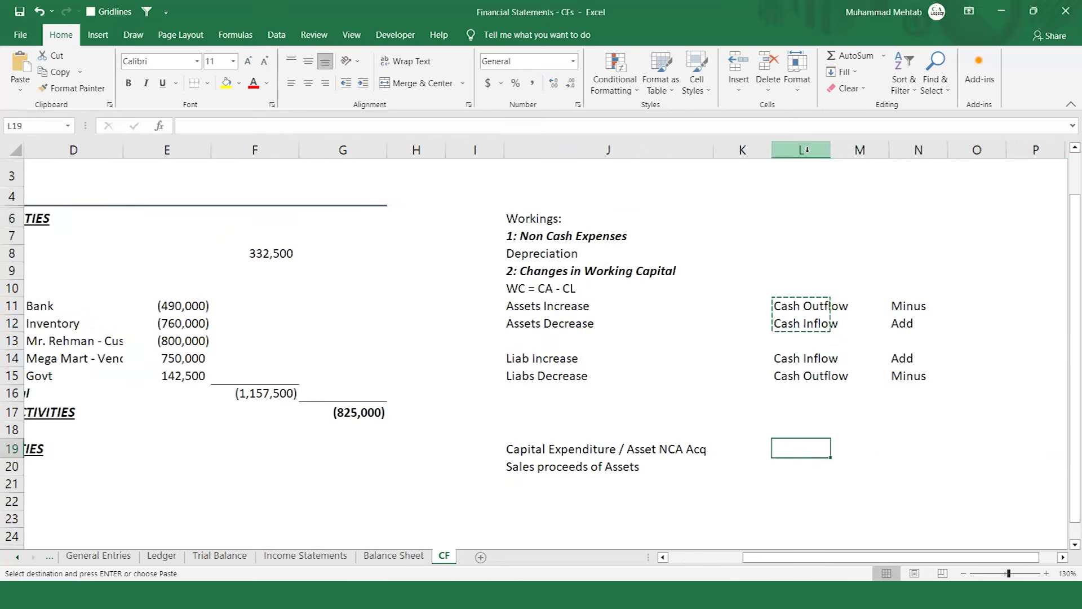
key(ctrl+v)
key(Right)
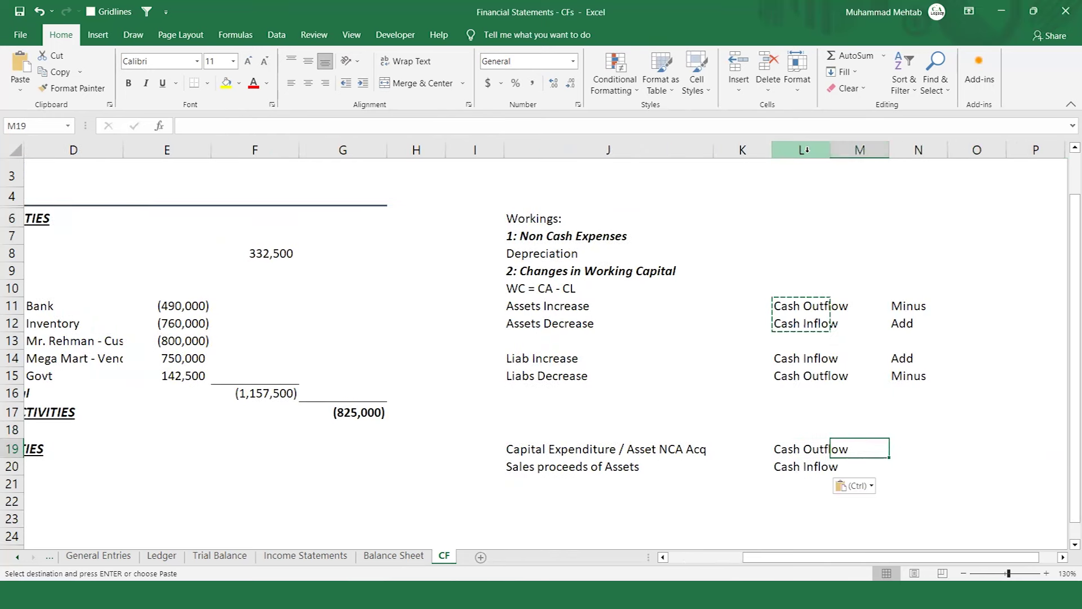
- Copy the Minus and Add labels from N11:N12 to N19:N20
key(Right)
key(Up)
key(Up)
key(Up)
key(Up)
key(Up)
key(Up)
key(Up)
key(Up)
key(shift+Down)
key(ctrl+c)
key(Down)
key(Down)
key(Down)
key(Down)
key(Down)
key(Down)
key(Down)
key(Down)
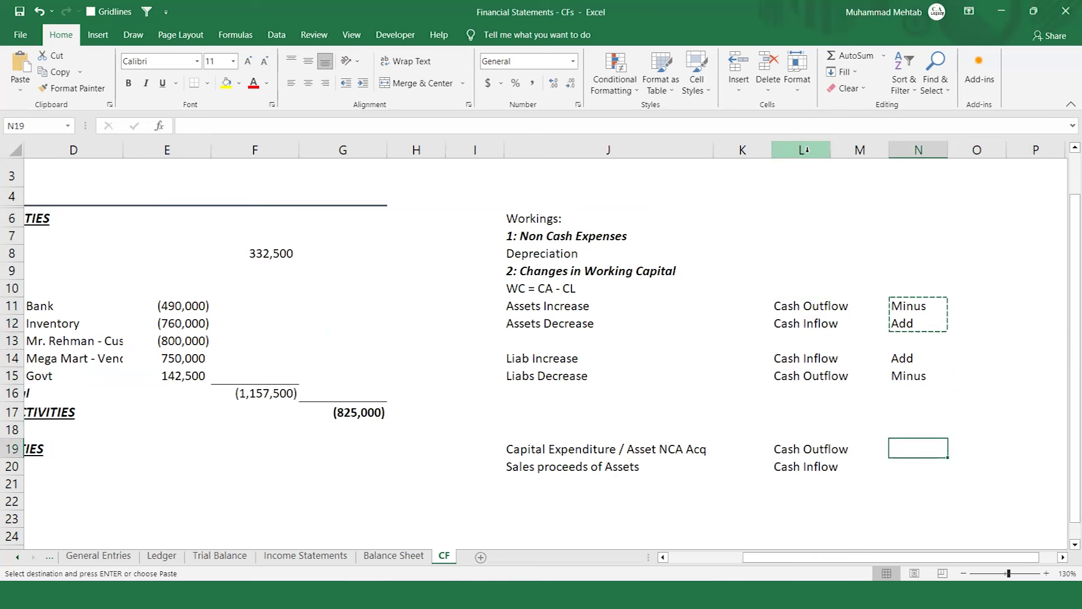
key(ctrl+v)
- Select C21 under the investing activities heading and switch to the Chart of Accounts sheet
key(Down)
key(Left)
key(Left)
key(Left)
key(Left)
key(Left)
key(Left)
key(Left)
key(Left)
key(Left)
key(Left)
key(Left)
key(Left)
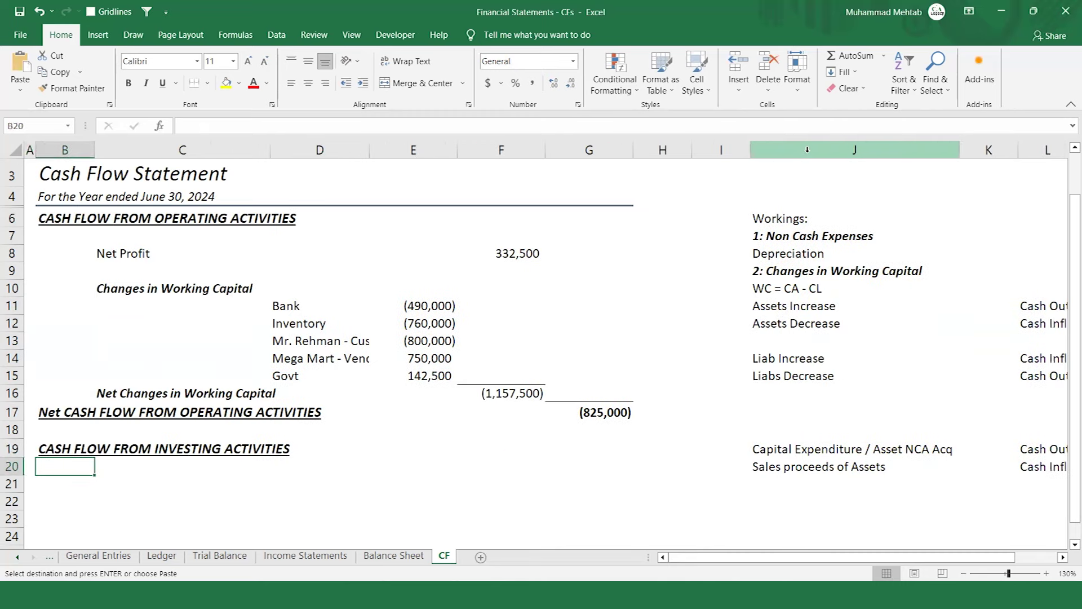
key(Right)
key(Down)
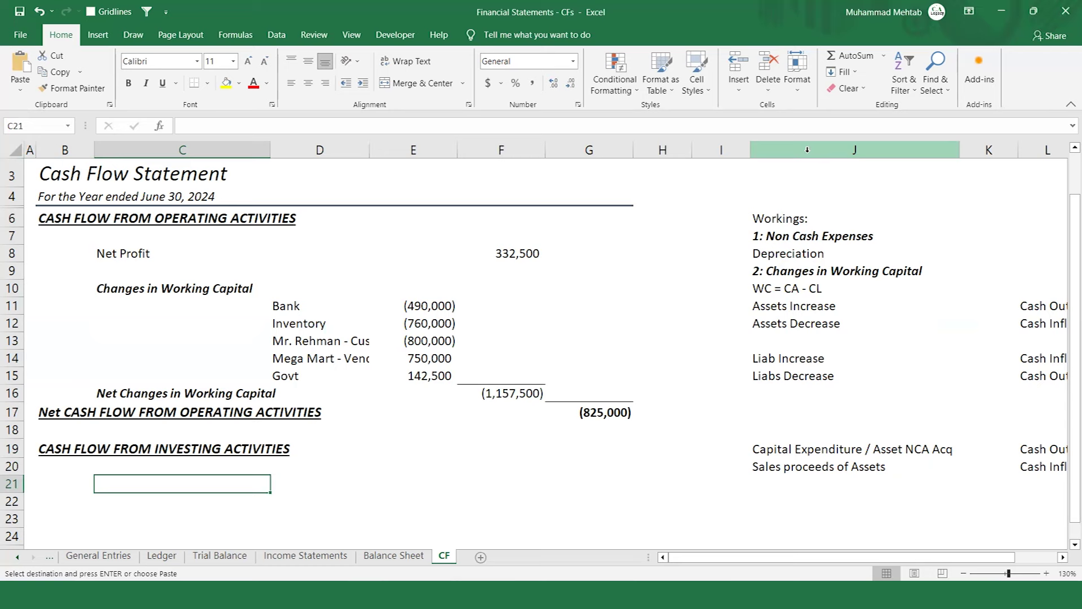
scroll(807, 149, up, 1)
key(ctrl+Page_Up)
key(ctrl+Page_Up)
key(ctrl+Page_Up)
key(ctrl+Page_Up)
key(ctrl+Page_Up)
key(ctrl+Page_Up)
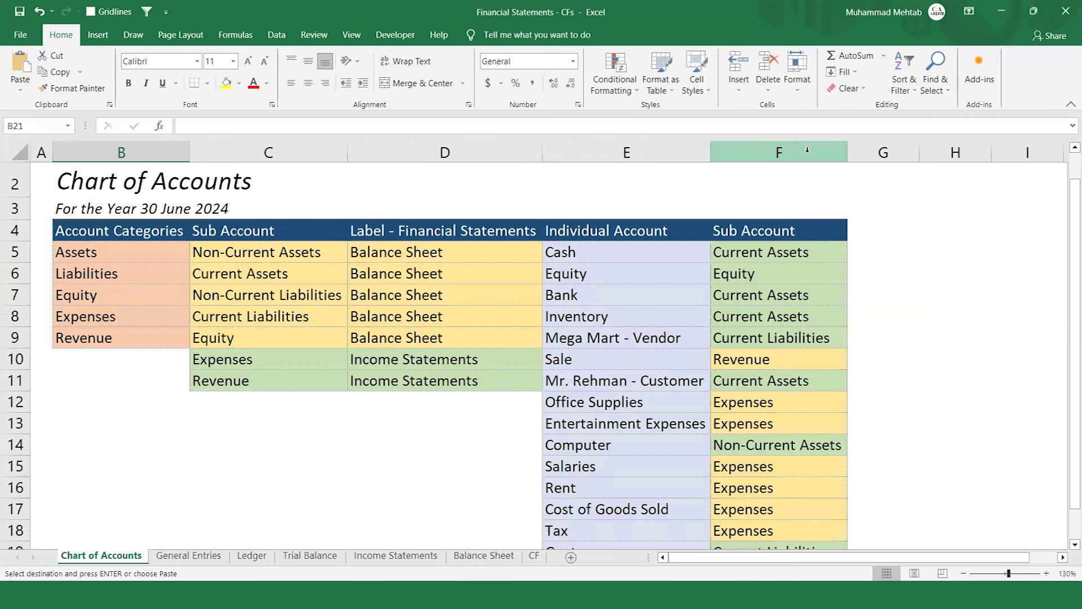
- Review the General Entries journal down to the 27 July computer purchase entries
key(ctrl+Page_Down)
key(Right)
key(Right)
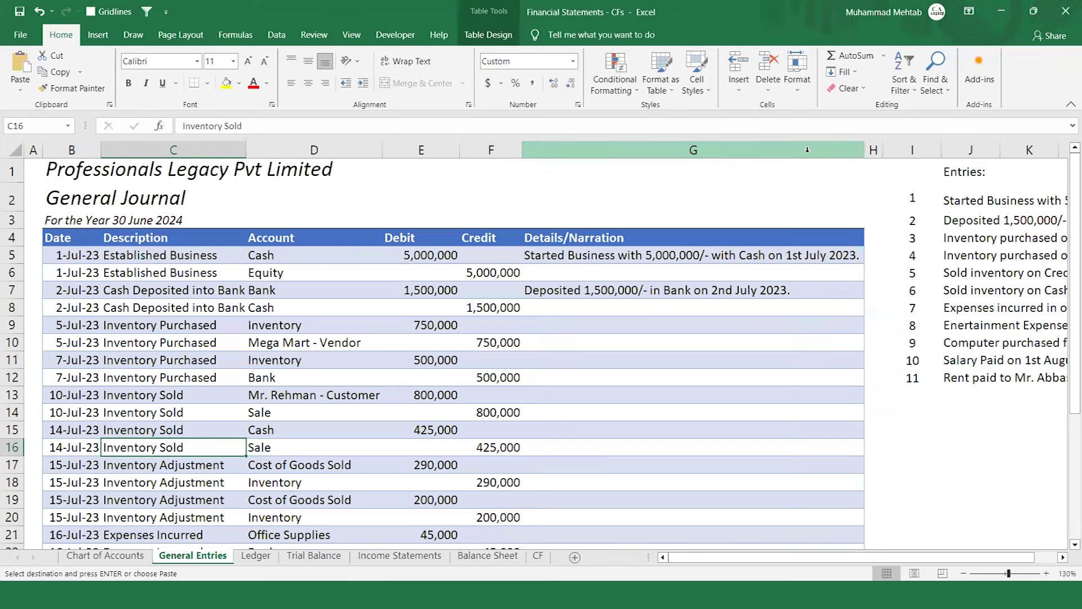
key(Right)
key(Down)
key(Down)
key(Down)
key(Down)
key(Down)
key(Down)
key(Down)
key(Down)
key(Down)
key(Down)
key(Down)
key(Down)
key(Down)
key(Down)
key(Up)
key(Up)
key(Up)
key(Up)
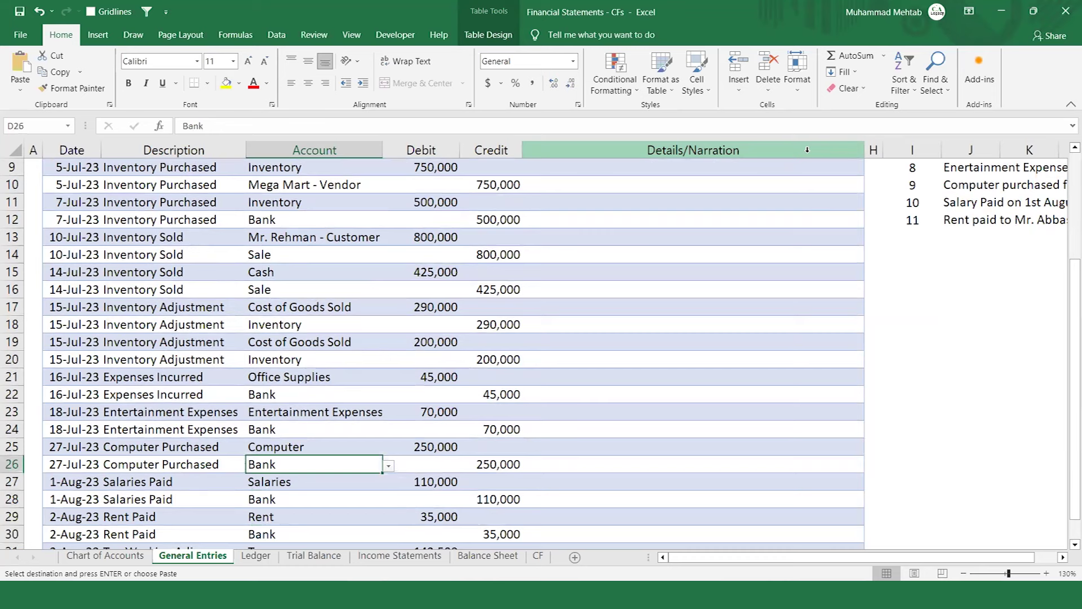
- On the Trial Balance sheet, mark the Mega Mart - Vendor and Govt rows with "CF" in column G
key(ctrl+Page_Down)
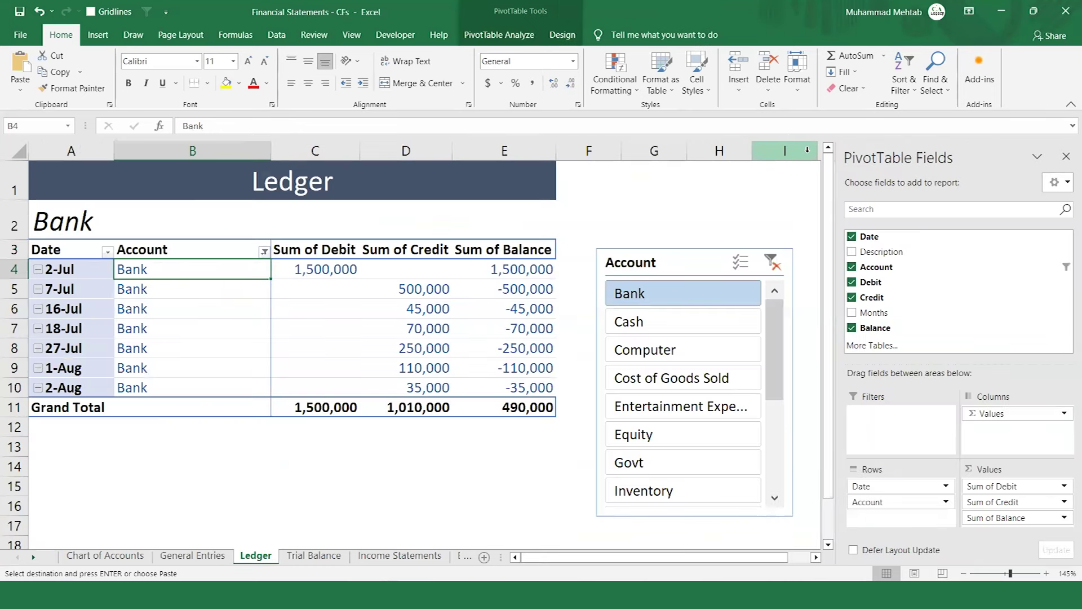
key(ctrl+Page_Down)
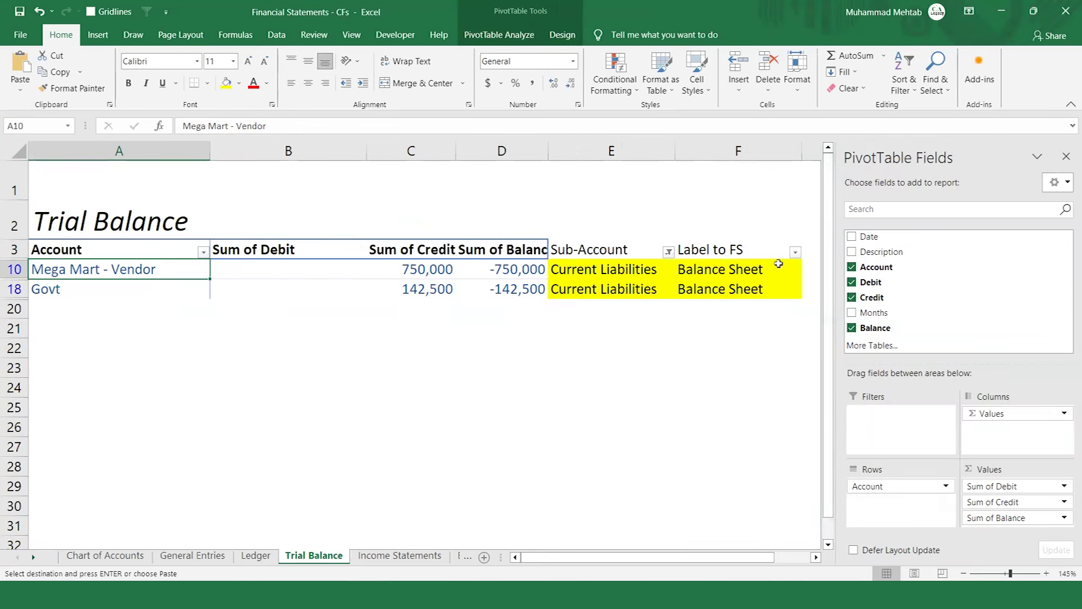
click(754, 270)
key(Right)
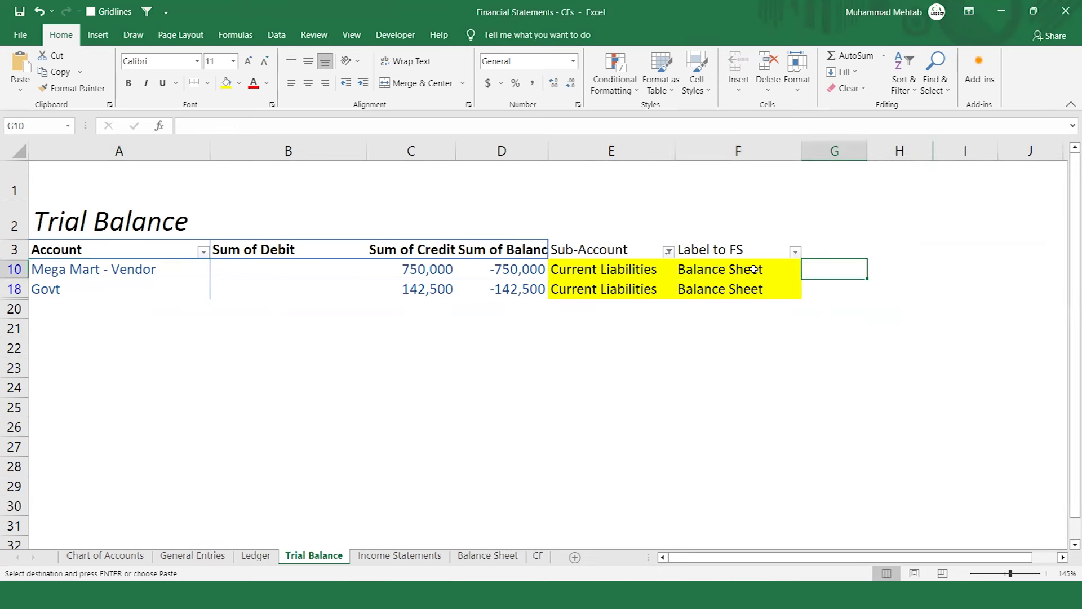
text(CF)
key(Return)
text(CF)
key(Return)
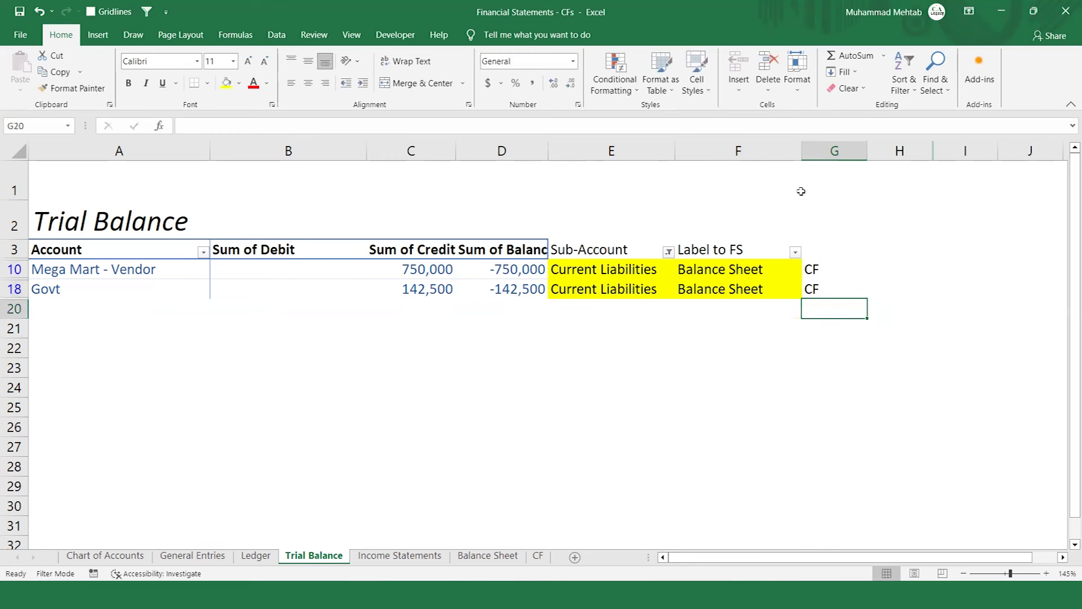
- Filter the trial balance's Sub-Account column to show only Non-Current Assets
click(668, 251)
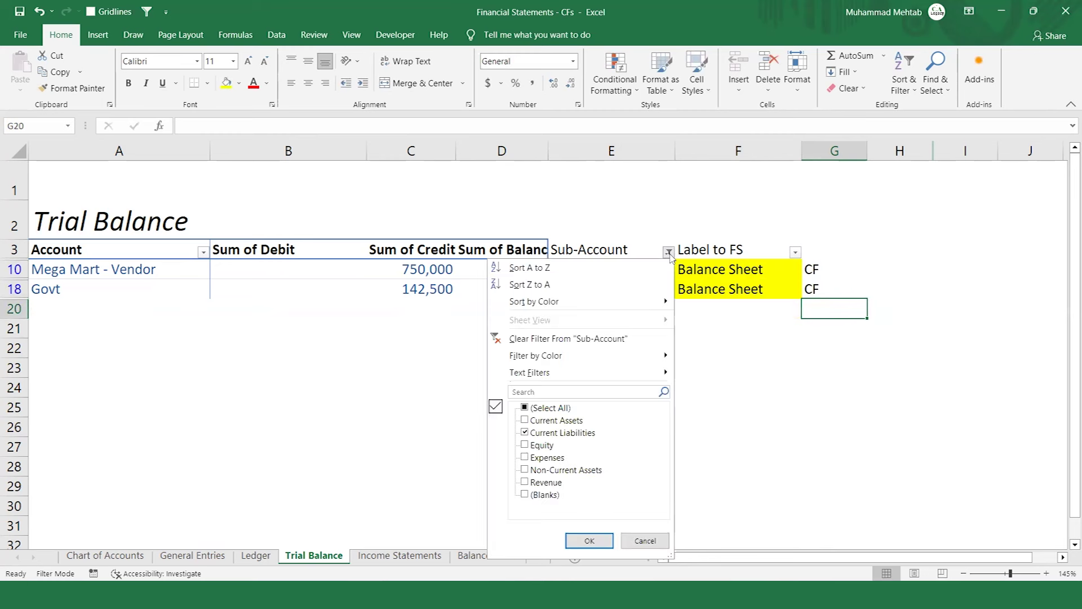
click(533, 407)
click(525, 408)
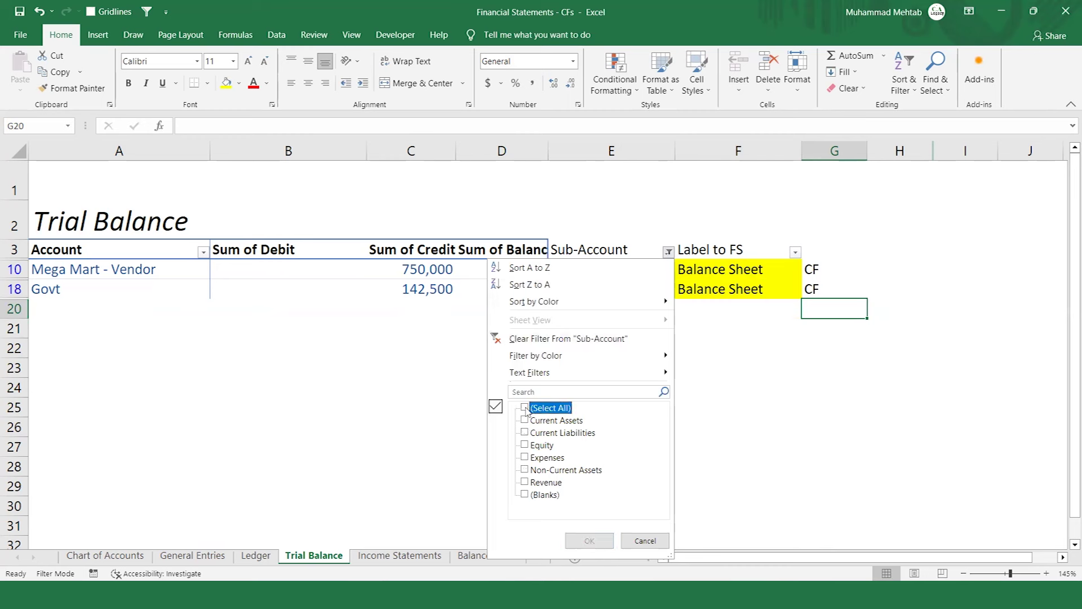
click(525, 469)
click(587, 538)
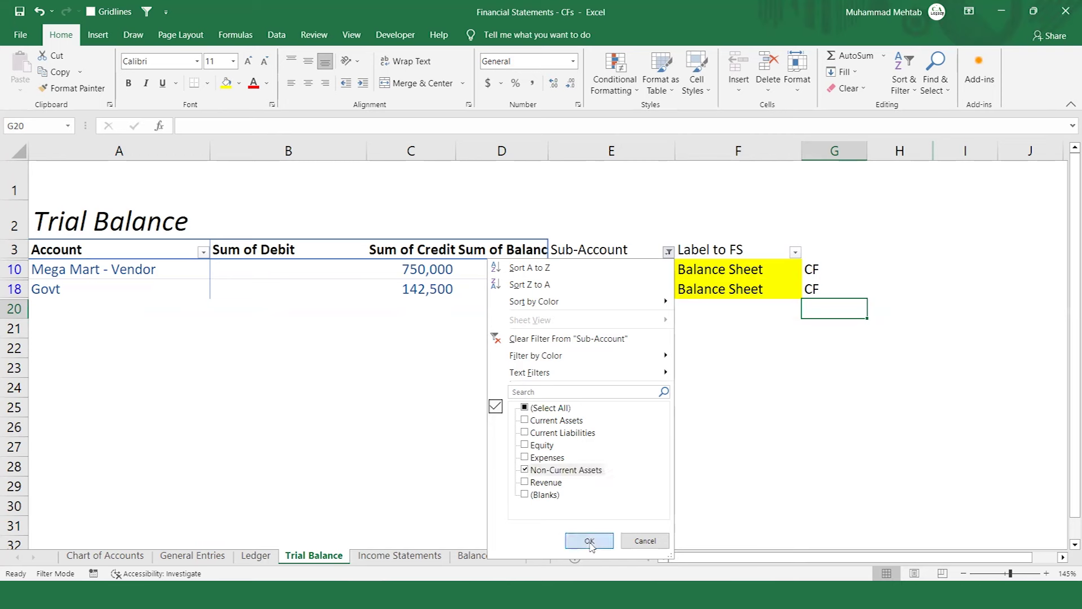
- Copy the Computer account name from the trial balance and paste it as a value into D21 of the CF sheet
key(Up)
key(Left)
key(Left)
key(Home)
key(ctrl+c)
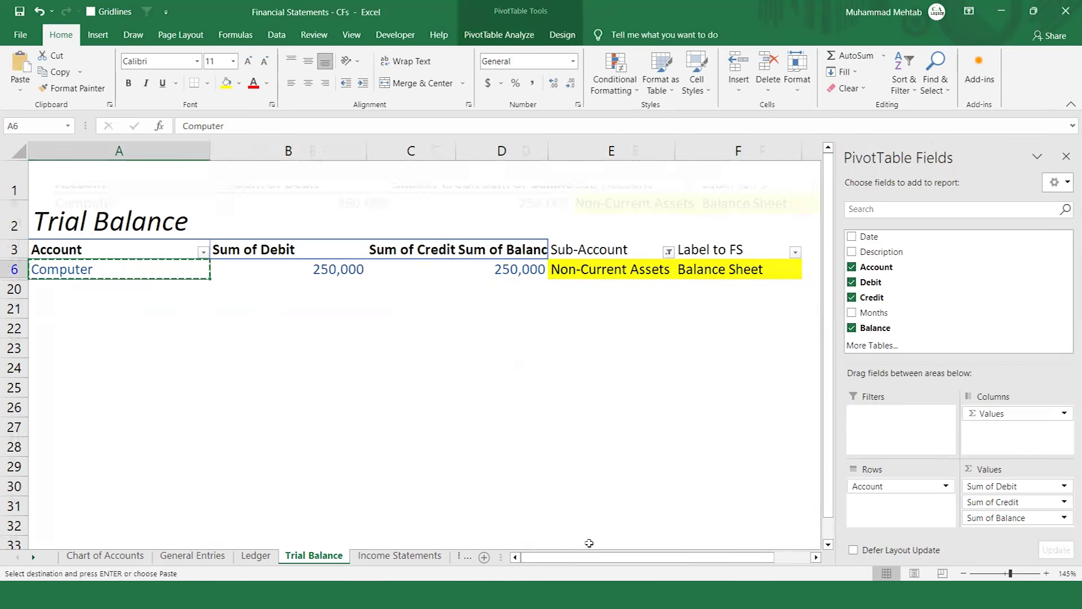
key(ctrl+Page_Down)
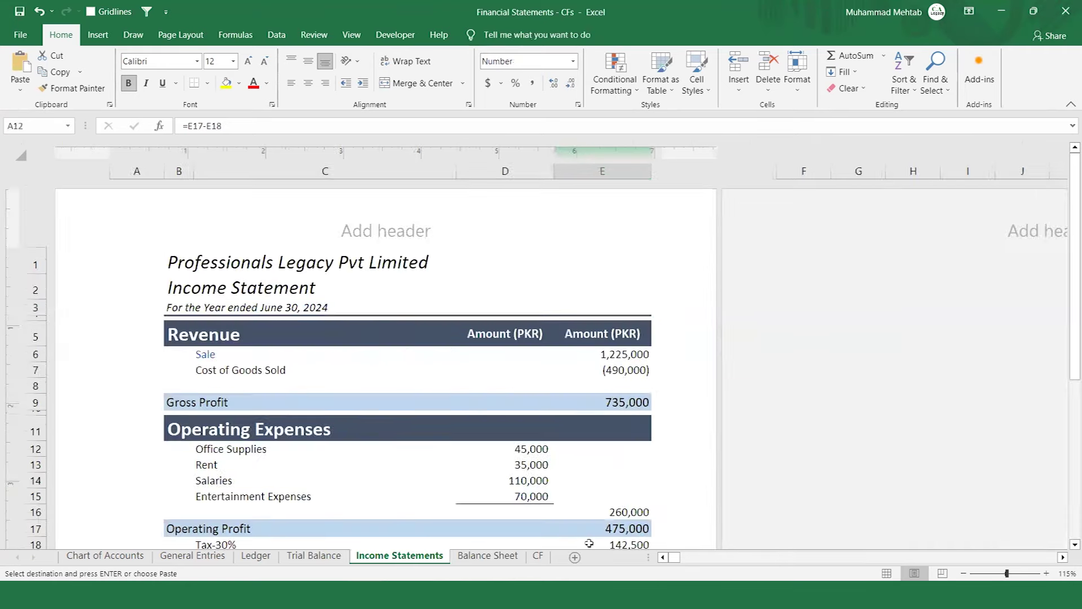
key(ctrl+Page_Down)
key(ctrl+Page_Down)
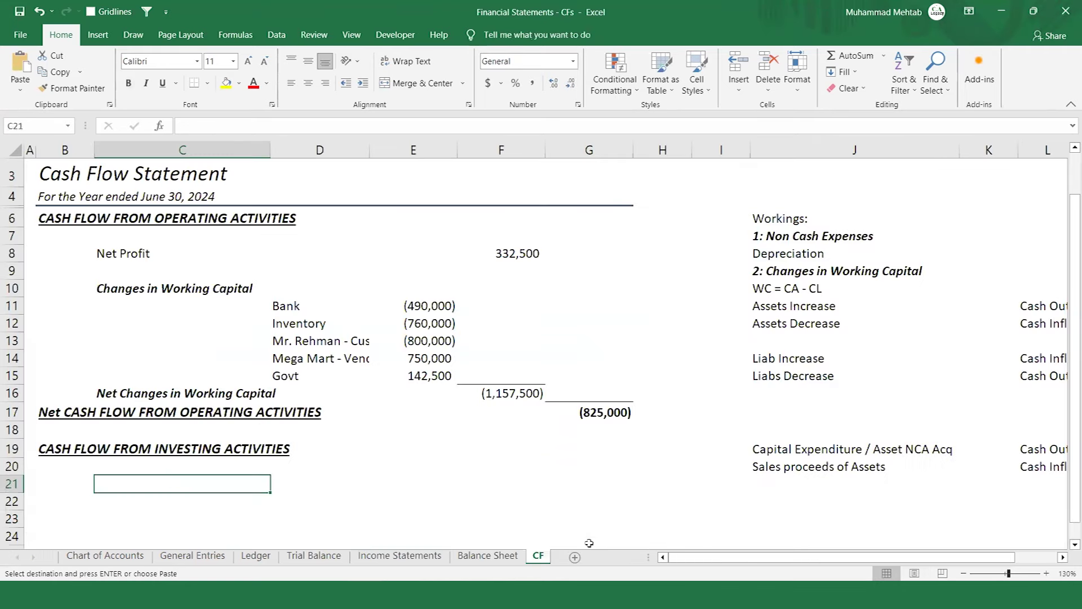
key(alt)
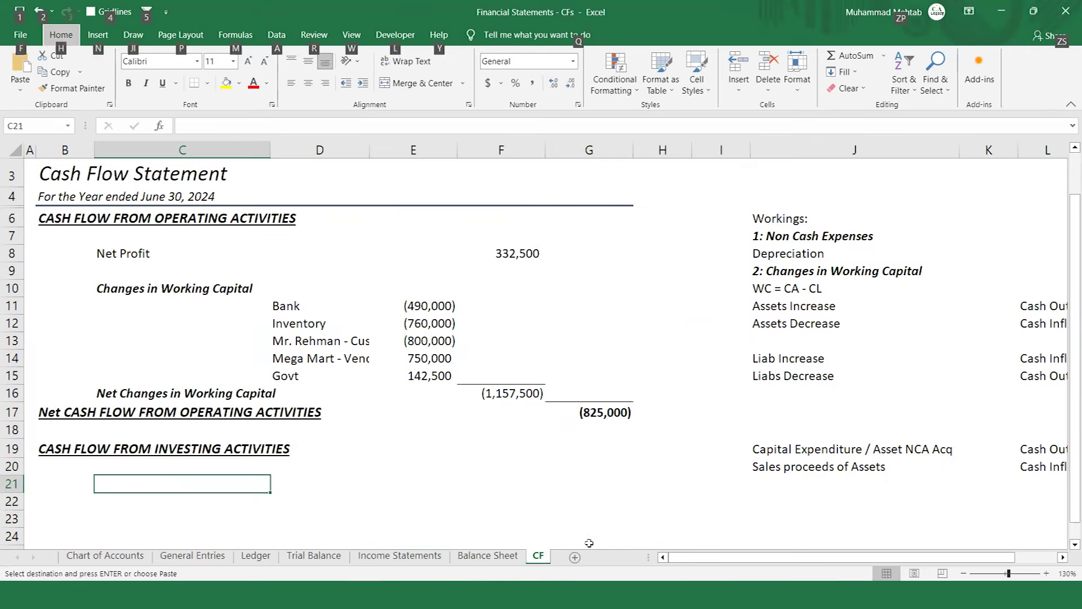
key(alt)
key(Right)
key(alt+h)
key(v)
key(s)
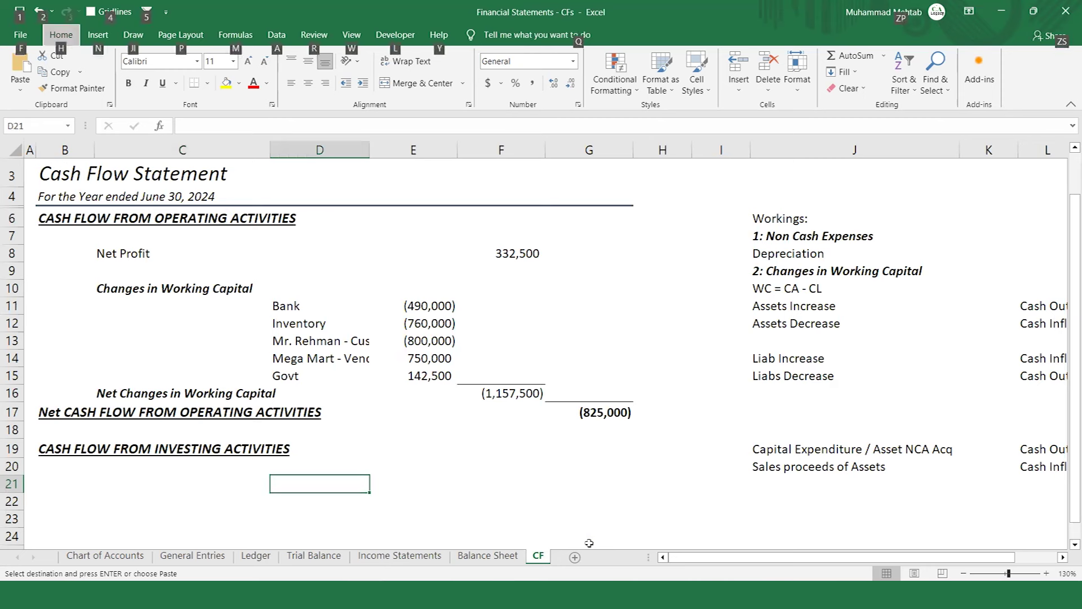
key(v)
key(Return)
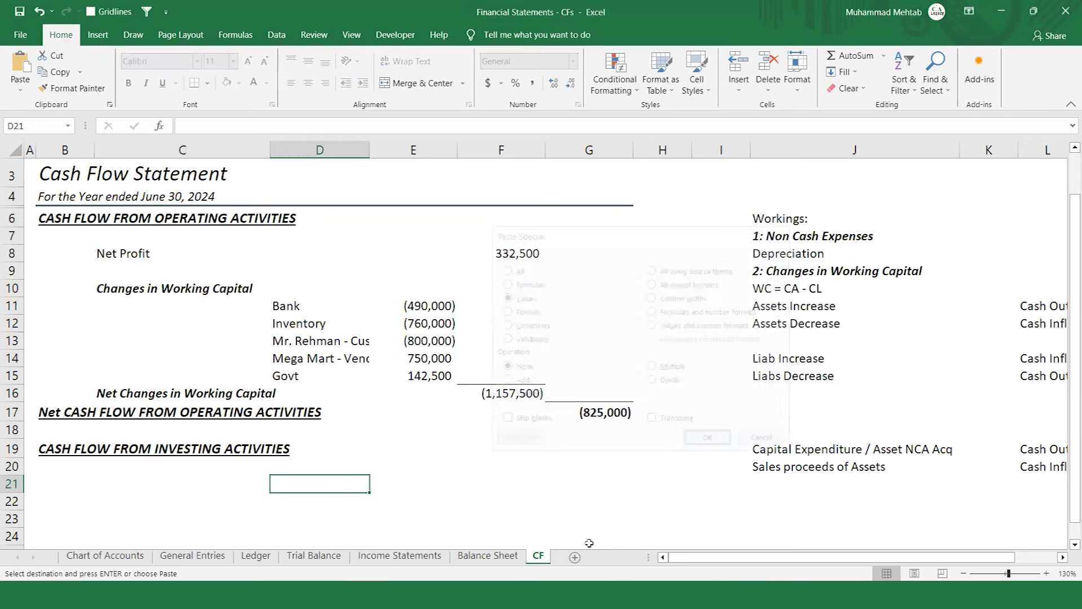
- In E21, enter a VLOOKUP of D21 in 'Trial Balance'!$A$3:$D$6 with column index 4 and exact match 0
key(Right)
text(=)
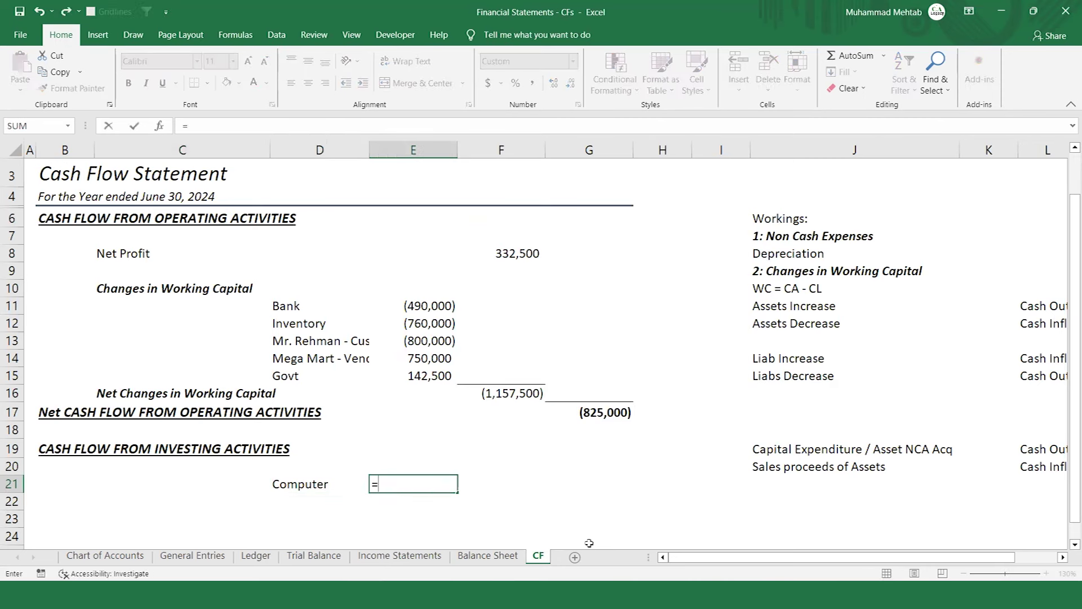
text(vl)
key(Tab)
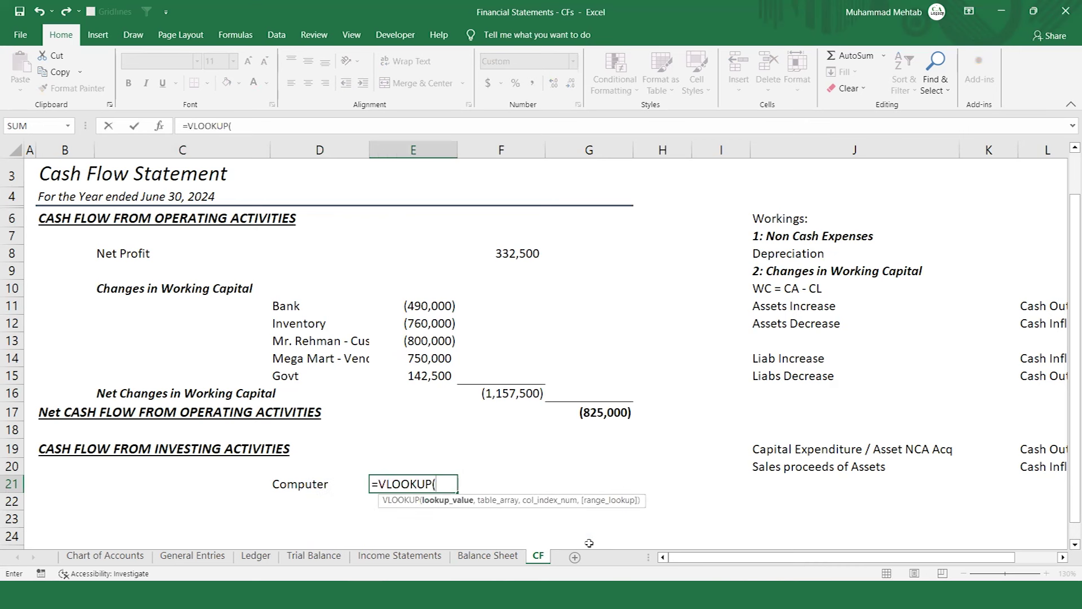
key(Left)
text(,)
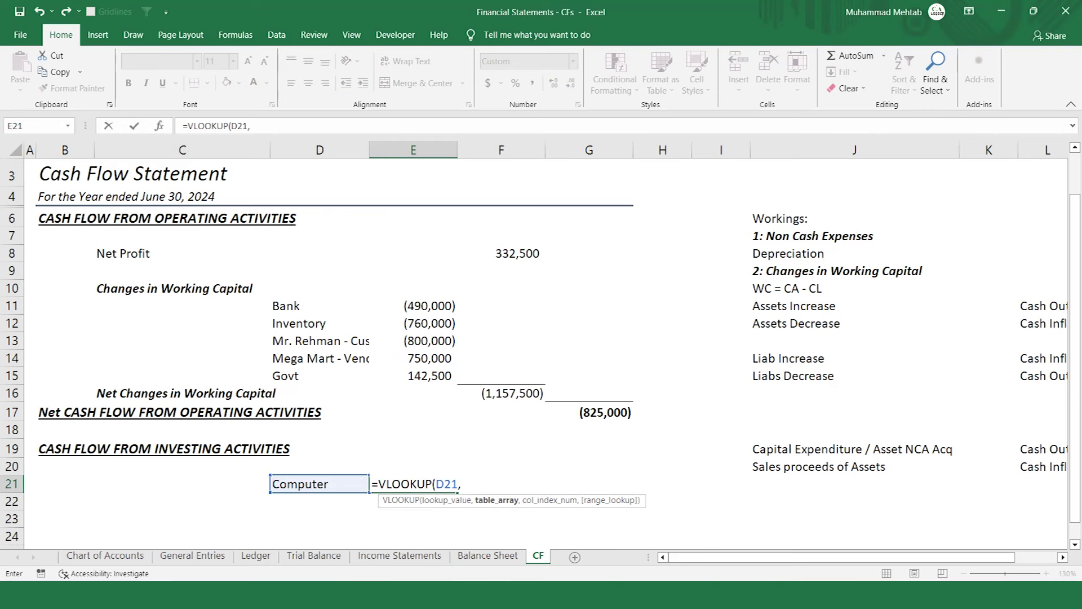
key(ctrl+Page_Up)
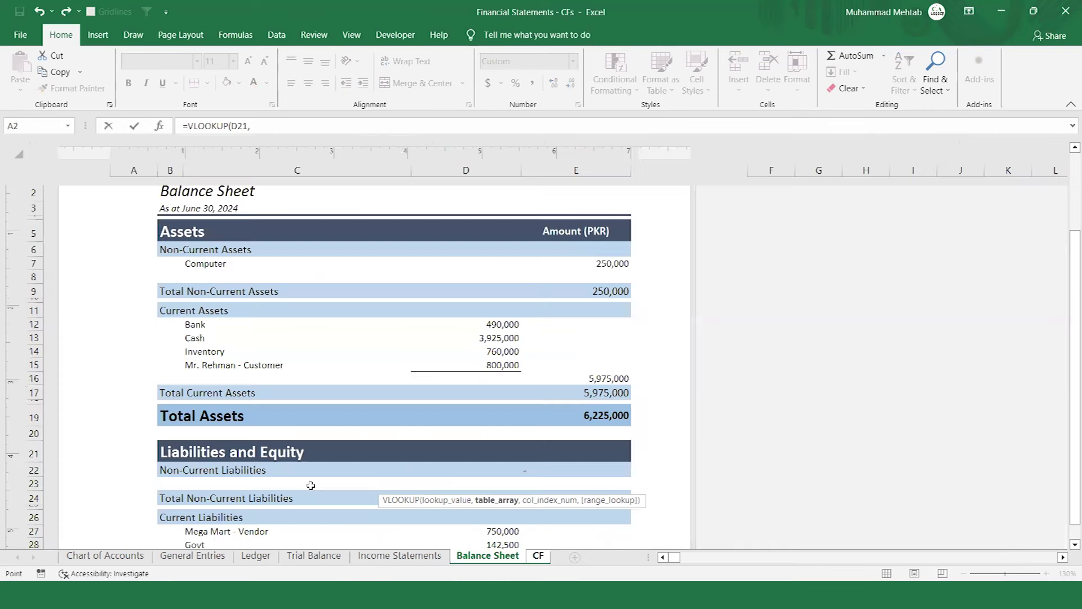
key(ctrl+Page_Up)
key(ctrl+Page_Up)
drag(131, 261, 125, 251)
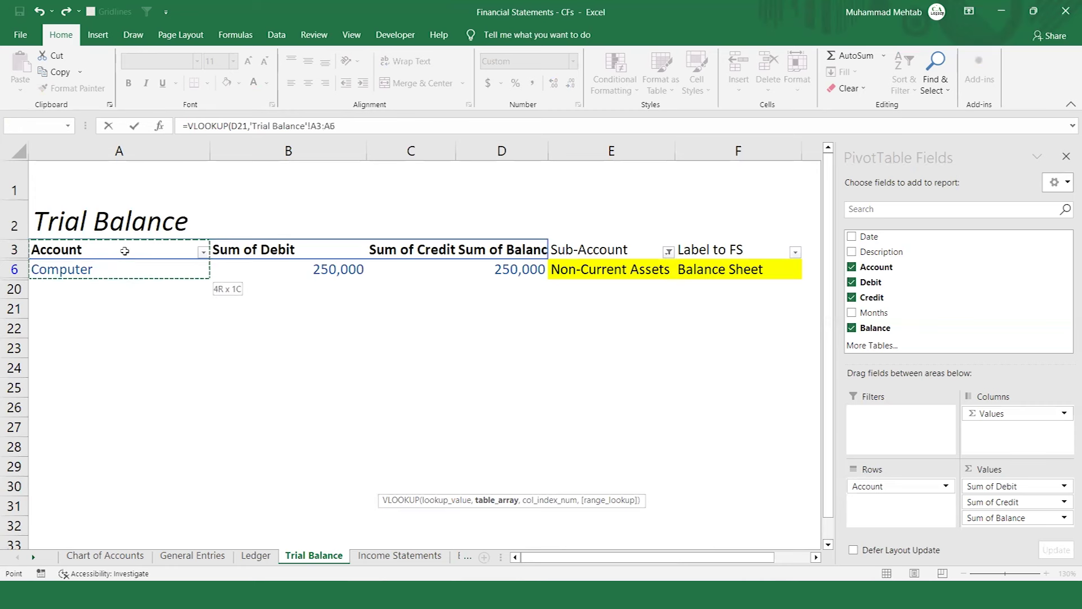
key(shift+Right)
key(shift+Right)
key(shift+Right)
key(F4)
text(,)
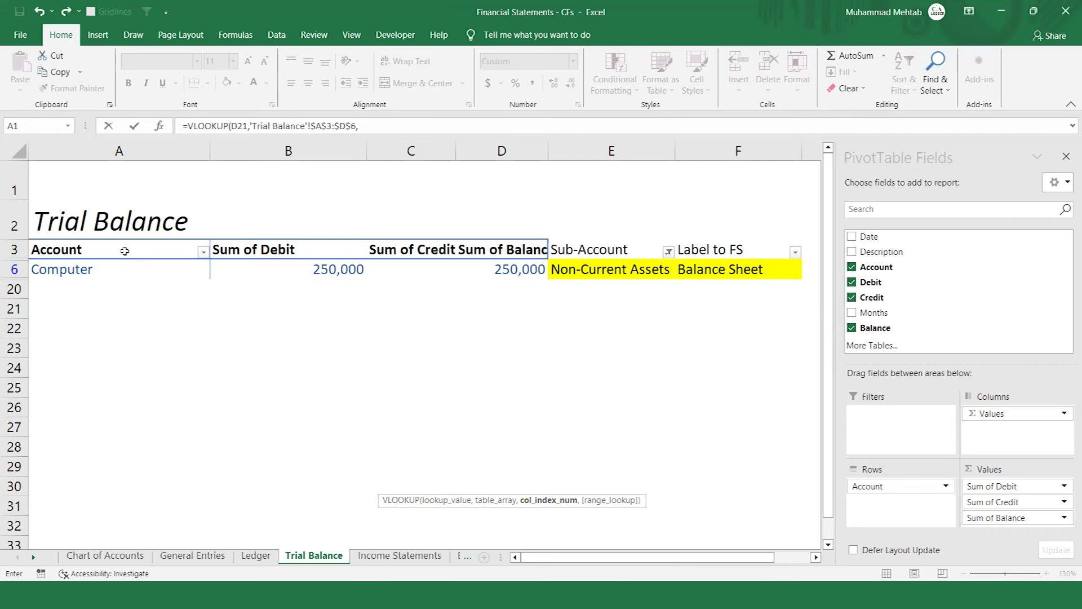
text(4,0)
key(Return)
key(Up)
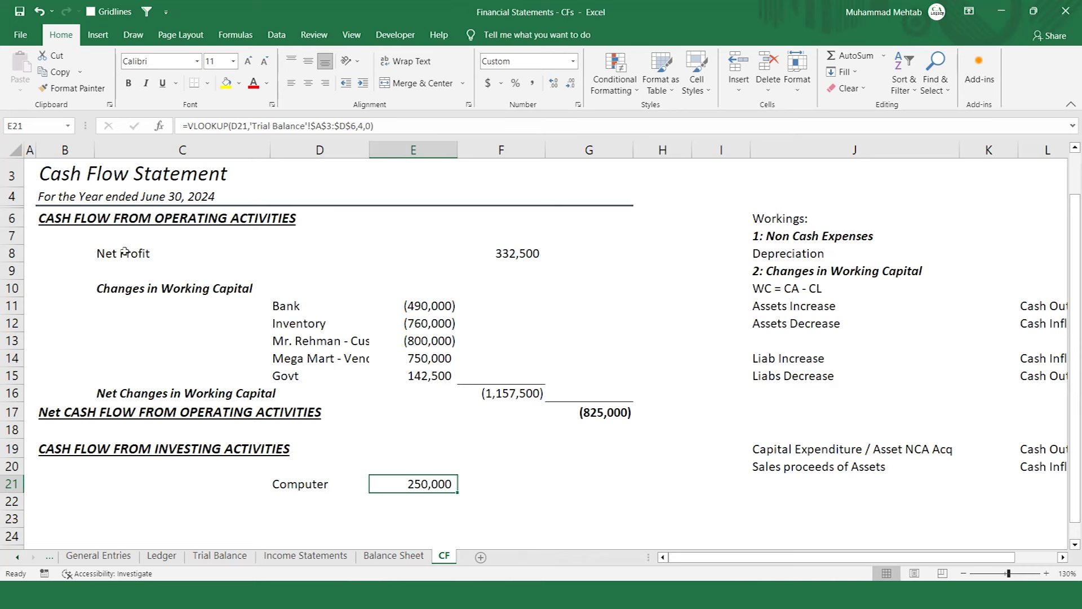
- Multiply the VLOOKUP formula in E21 by -1 to present the computer purchase as a cash outflow
key(F2)
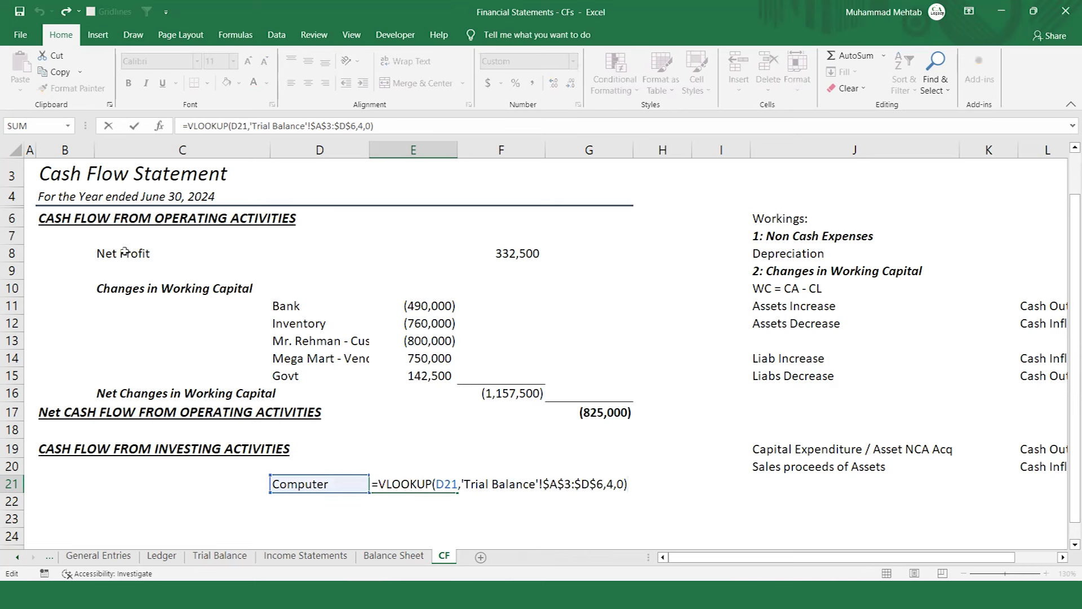
text(*-1)
key(Return)
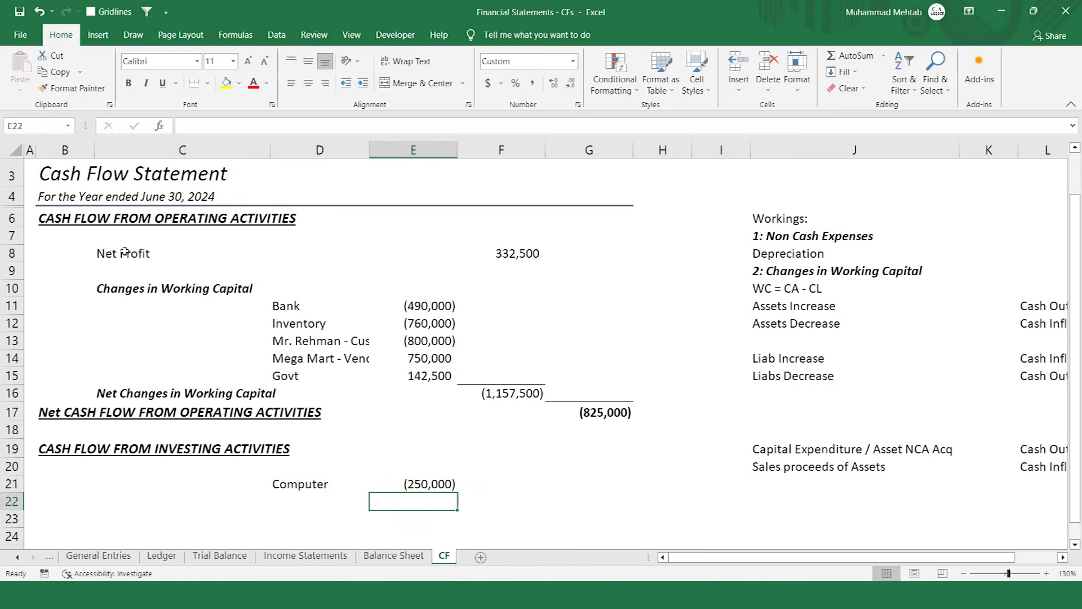
key(Up)
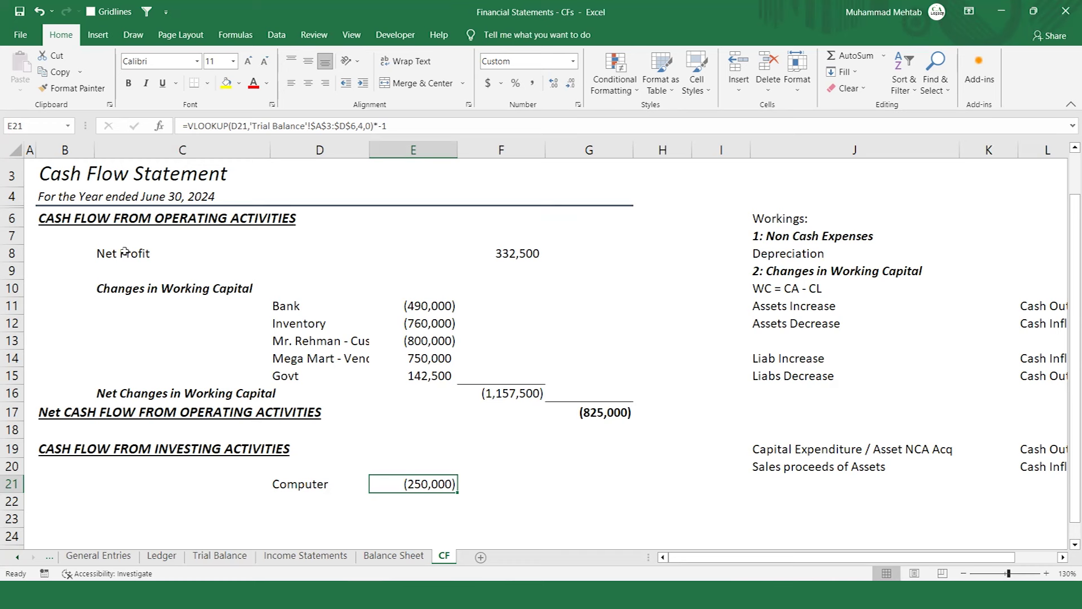
key(Left)
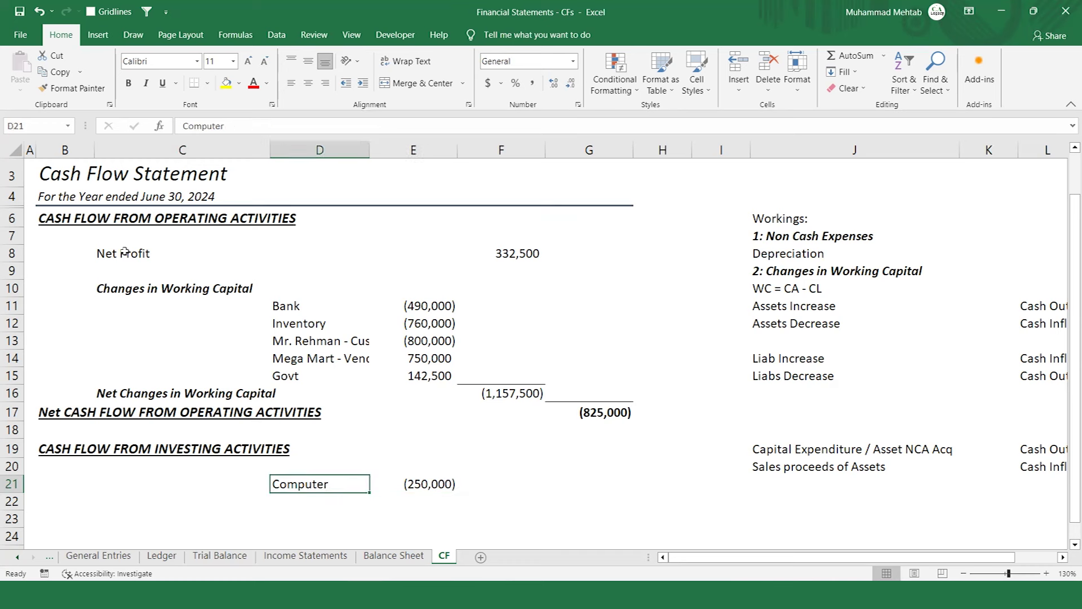
key(Down)
key(Up)
key(Up)
key(Up)
key(Up)
key(Up)
key(Up)
key(Left)
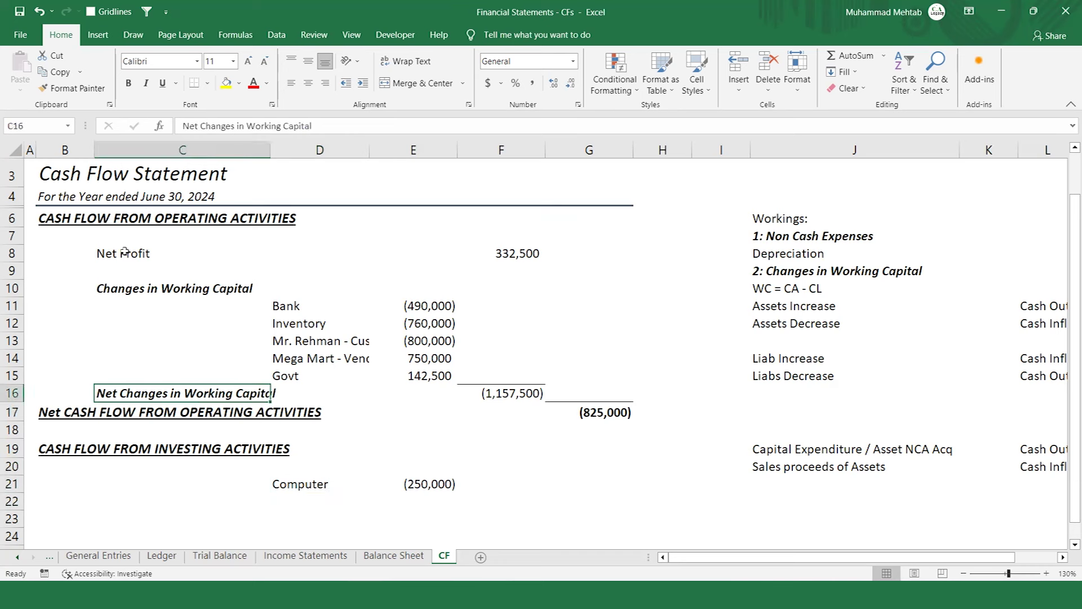
key(Down)
key(Down)
key(Down)
key(Down)
key(Down)
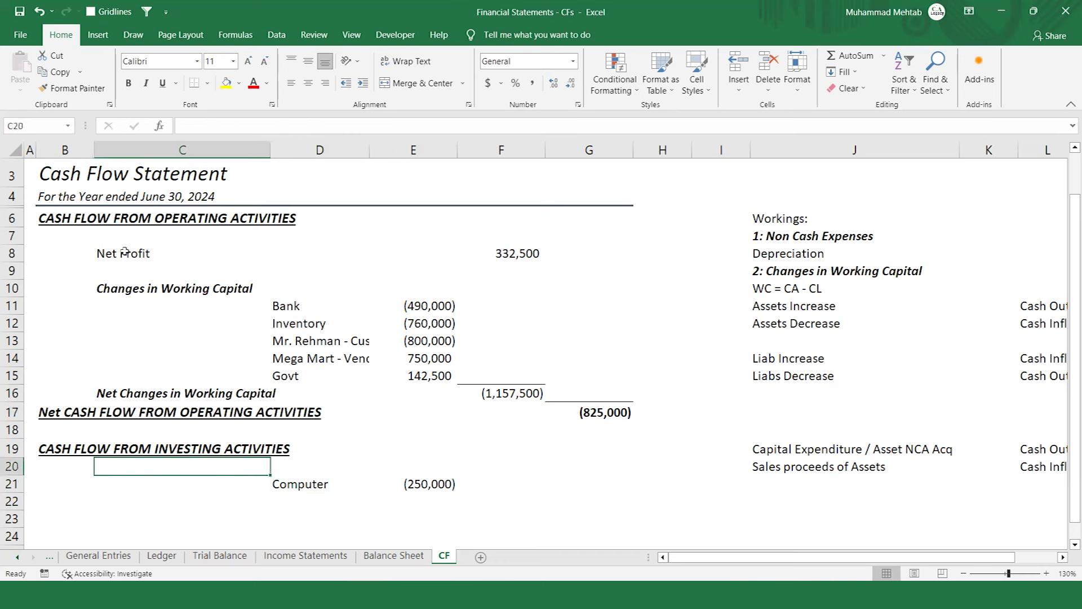
key(Up)
key(Up)
key(Left)
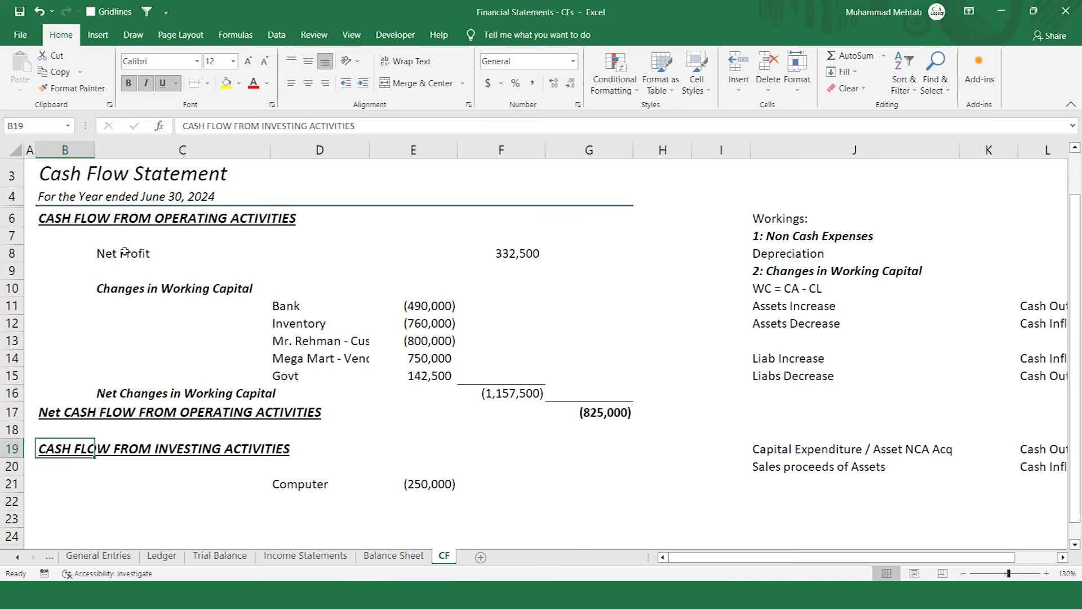
key(Down)
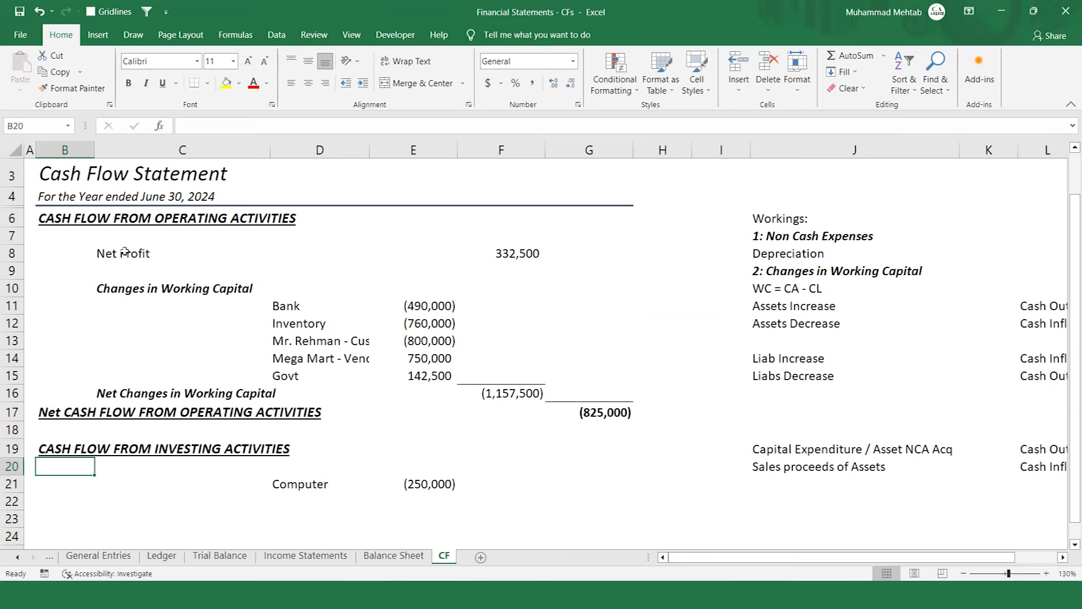
- Move the "Net CASH FLOW FROM OPERATING ACTIVITIES" label from B17 to C17
key(Up)
key(Up)
key(Up)
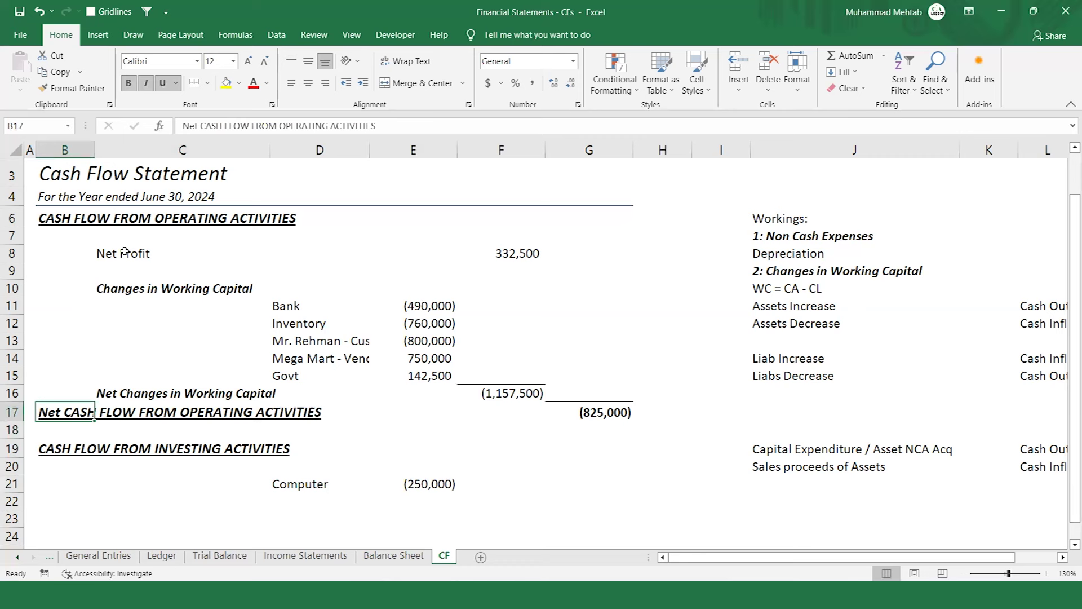
key(ctrl+c)
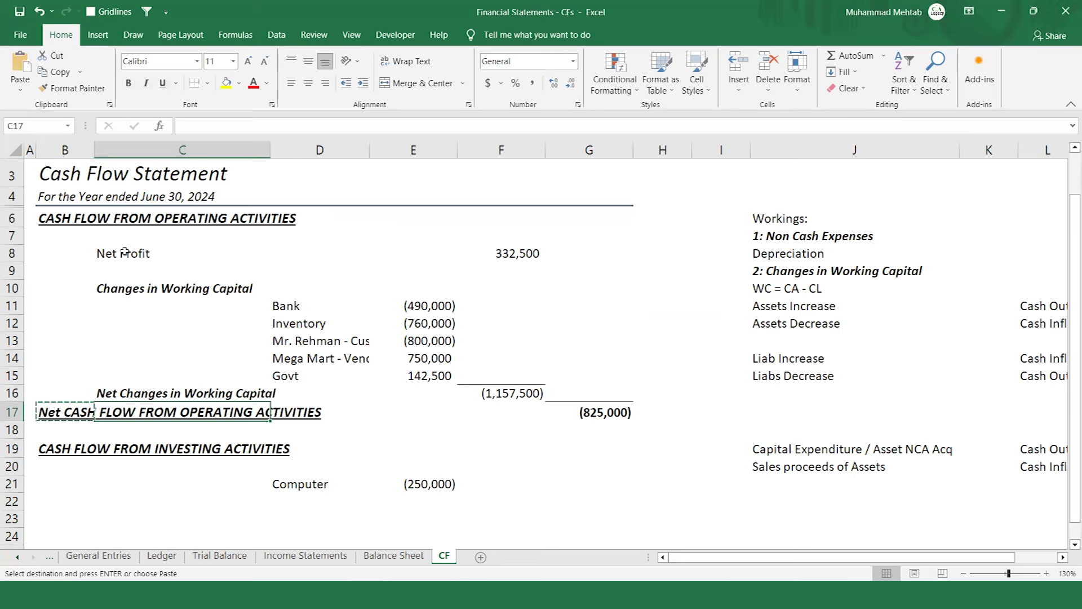
key(Return)
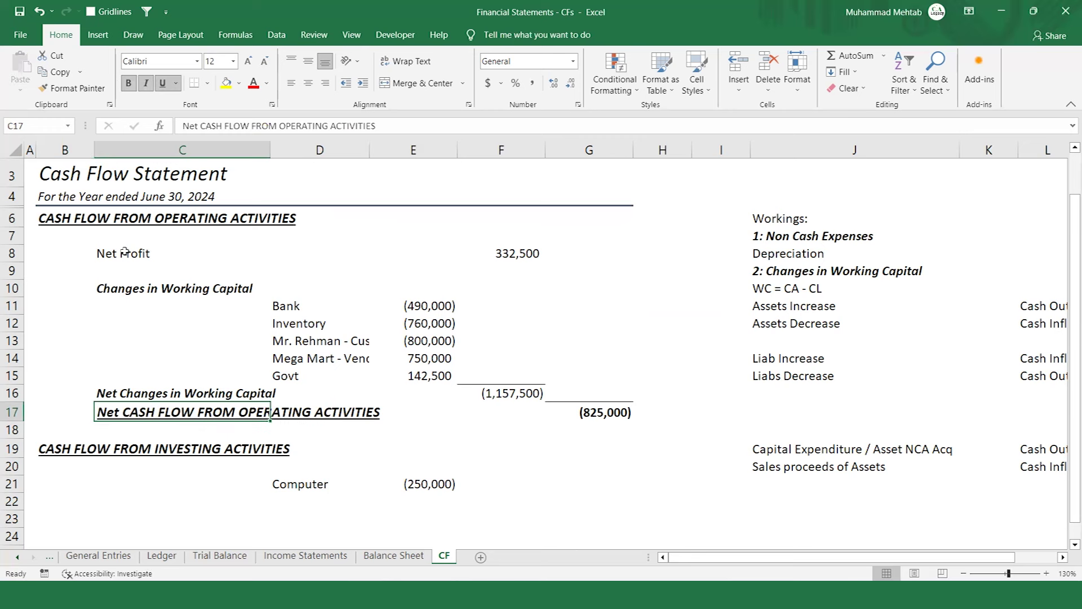
key(Up)
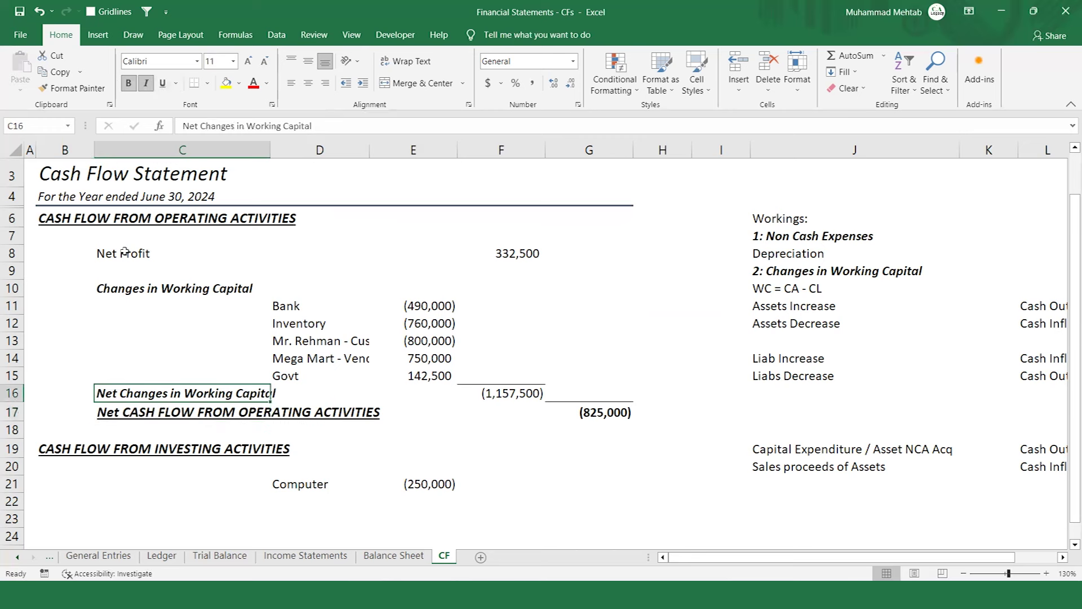
key(Down)
key(Down)
key(Up)
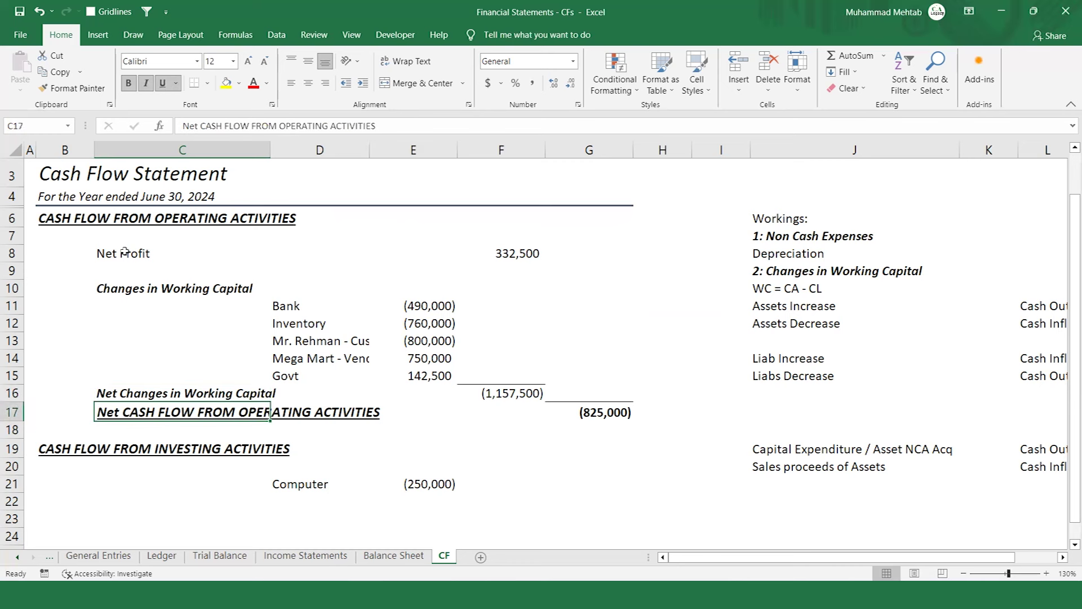
- Copy the "CASH FLOW FROM INVESTING ACTIVITIES" heading from B19 and paste it into C23
key(Down)
key(Down)
key(Left)
key(ctrl+c)
key(Down)
key(Down)
key(Right)
key(Down)
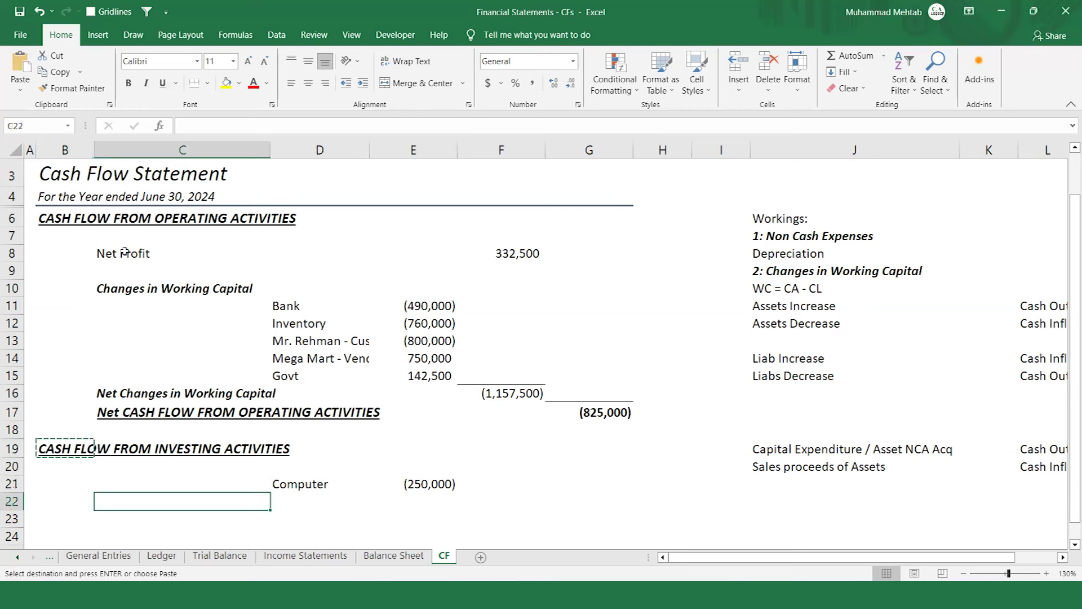
key(Down)
key(ctrl+v)
- Prefix the label in C23 with "Net" so it reads "Net CASH FLOW FROM INVESTING ACTIVITIES"
key(F2)
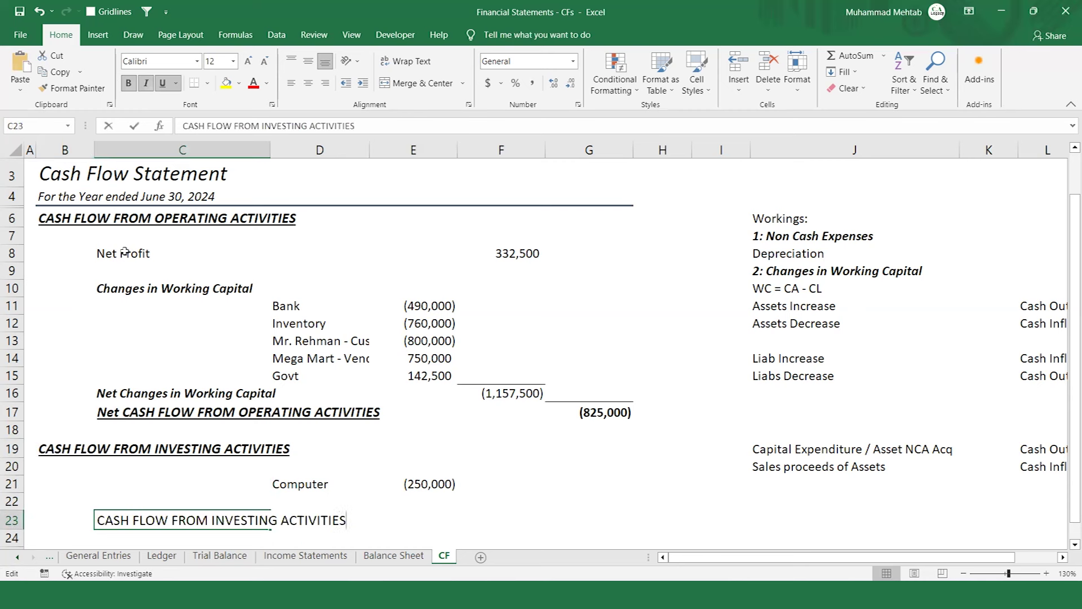
key(Left)
key(Left)
key(Left)
key(Left)
key(Left)
key(Left)
key(Left)
key(Left)
key(Left)
key(Left)
key(Left)
key(Left)
key(Left)
key(Left)
key(Left)
key(Left)
key(Left)
key(Left)
key(Left)
key(Left)
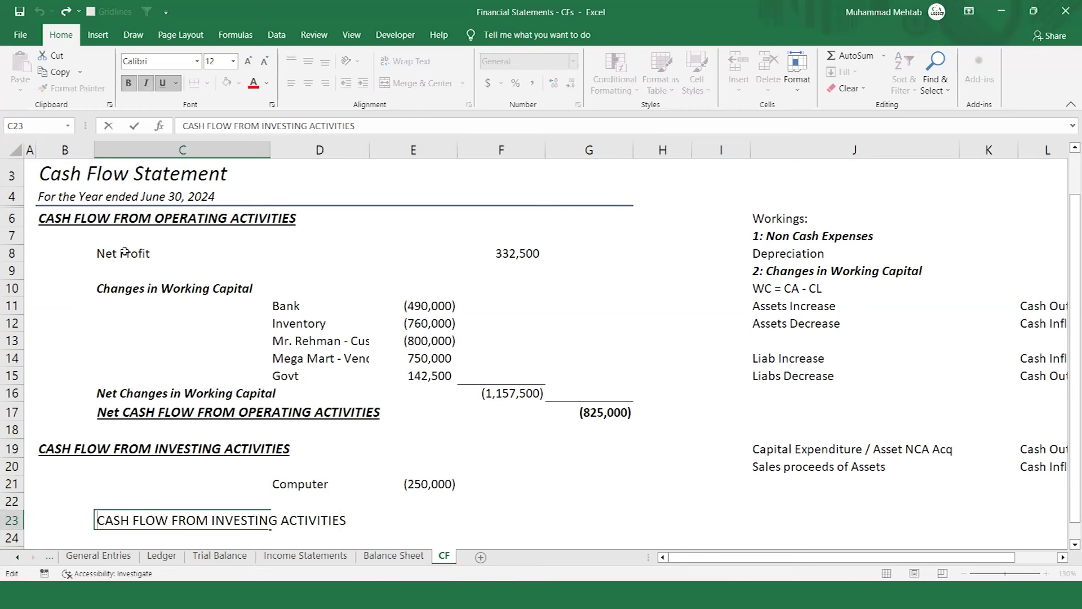
text(Net)
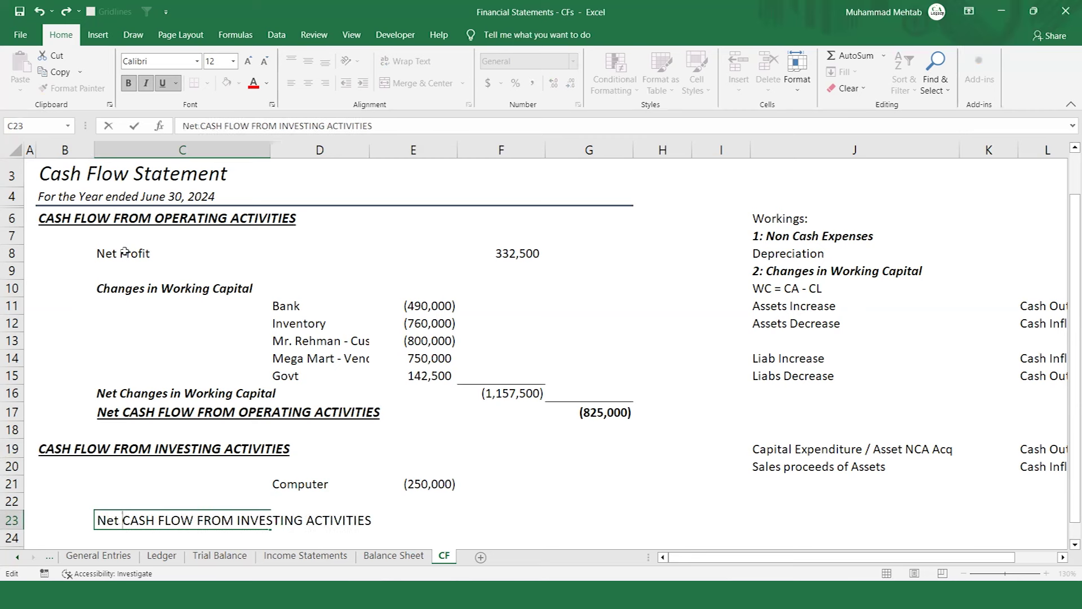
key(Return)
key(Up)
key(Up)
key(Up)
key(Up)
key(Up)
key(Up)
key(Up)
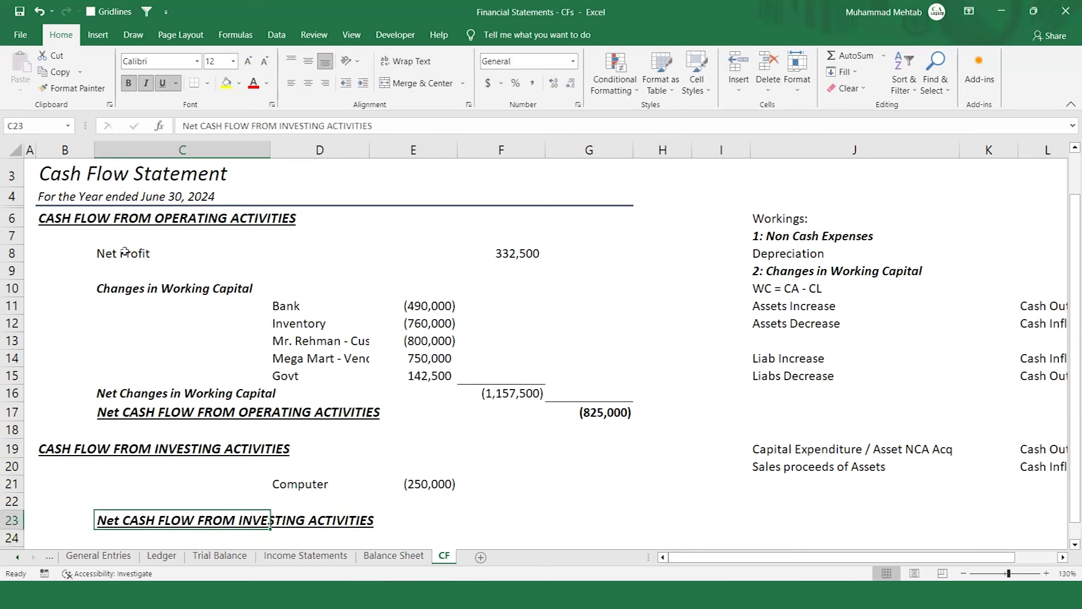
key(Down)
key(Down)
key(Down)
key(Down)
key(Down)
key(Down)
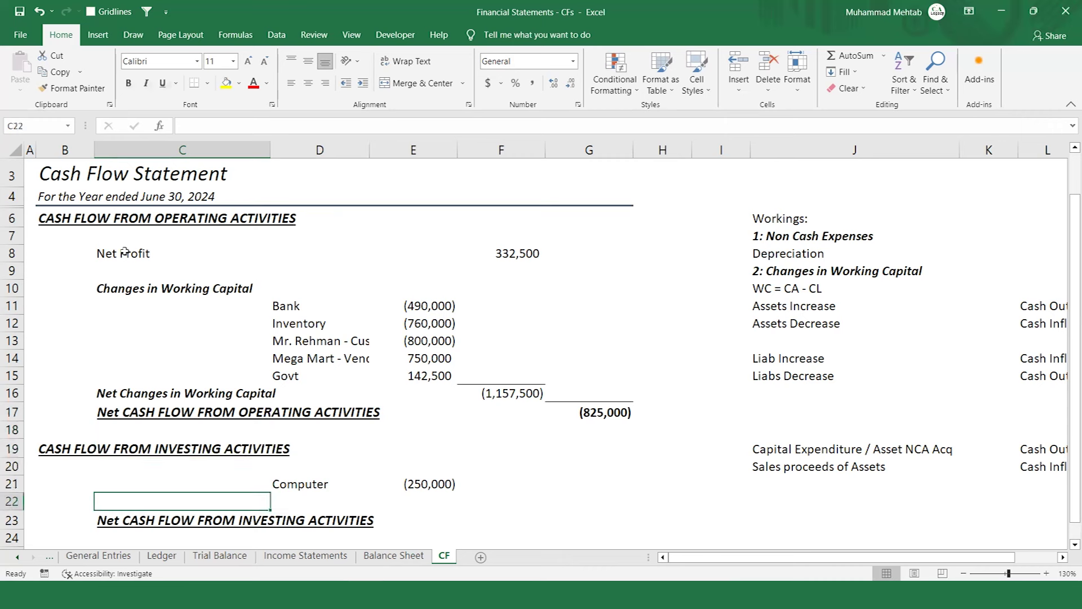
- Move the Computer purchase amount from E21 to F21
key(Right)
key(Right)
key(Right)
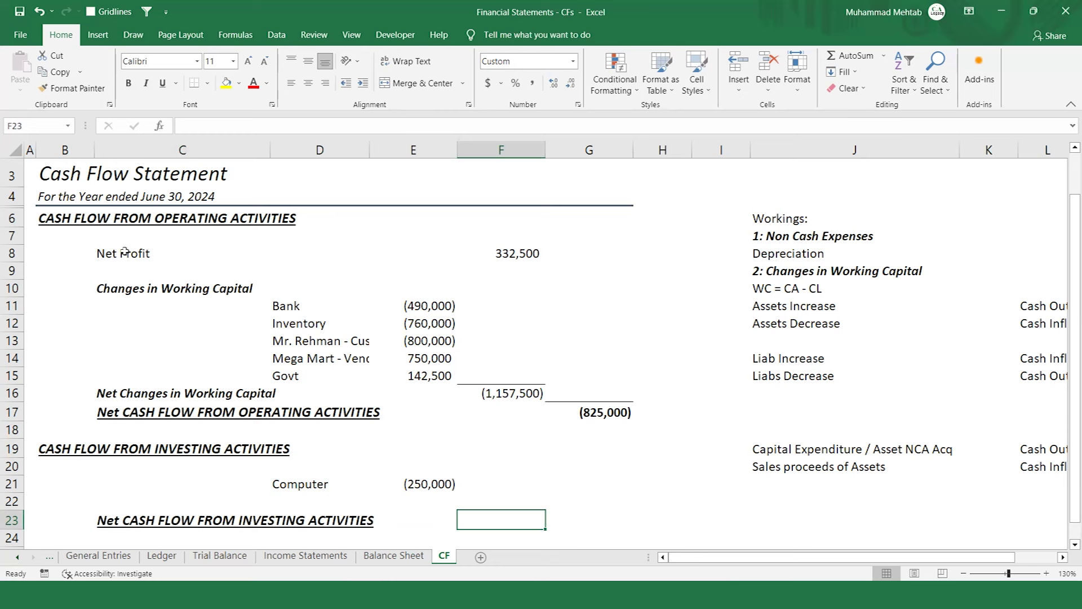
key(Up)
key(Up)
key(Left)
key(ctrl+c)
key(Right)
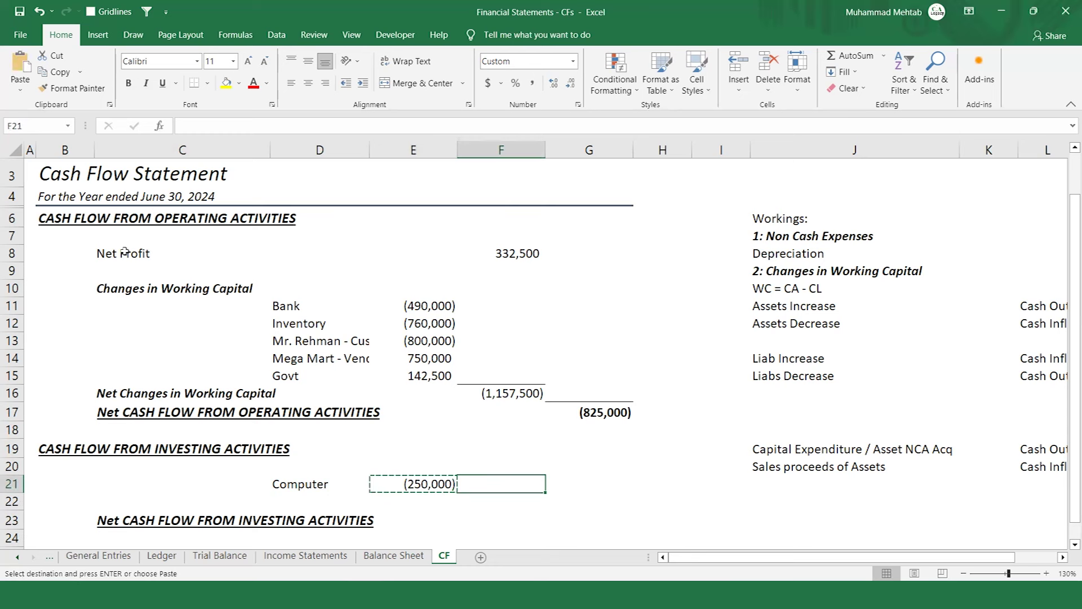
key(Return)
- In G23, total the investing activities with the formula =SUM(F21)
key(Right)
key(Down)
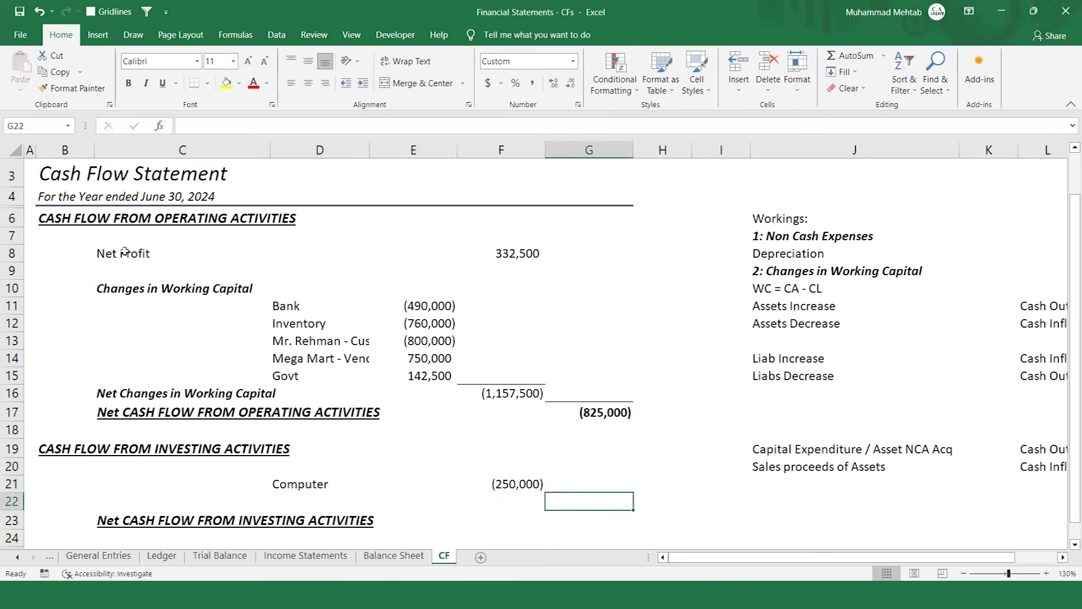
key(Down)
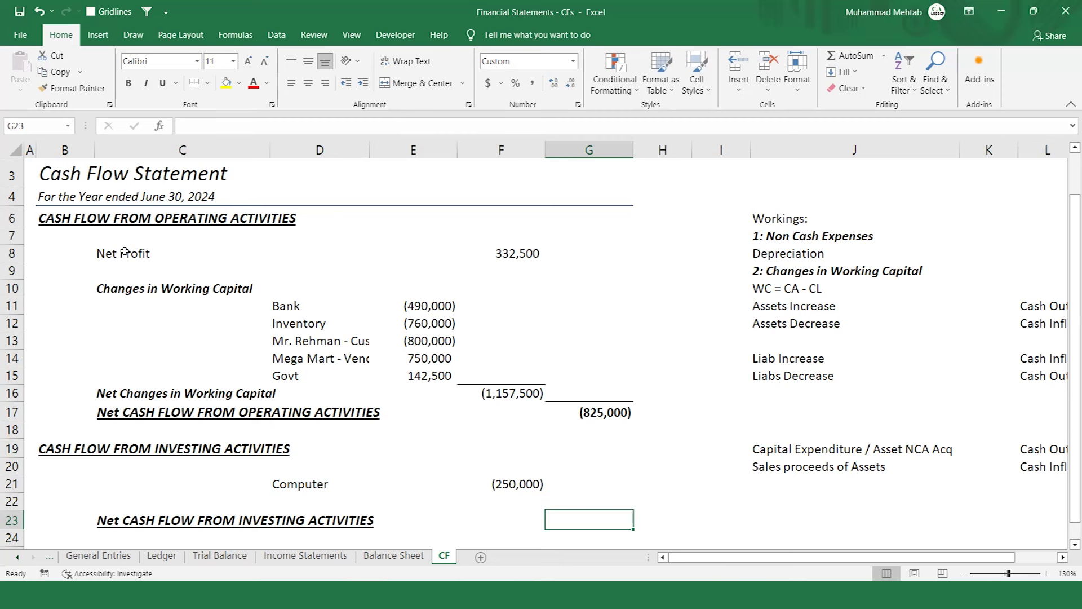
text(=sum)
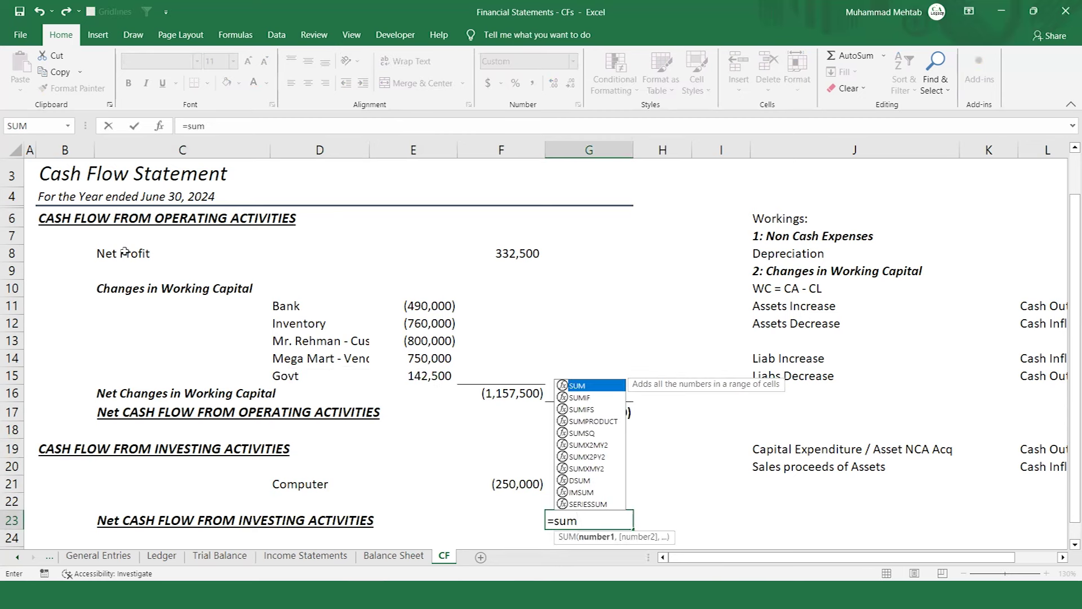
key(Tab)
key(Left)
key(Up)
key(Up)
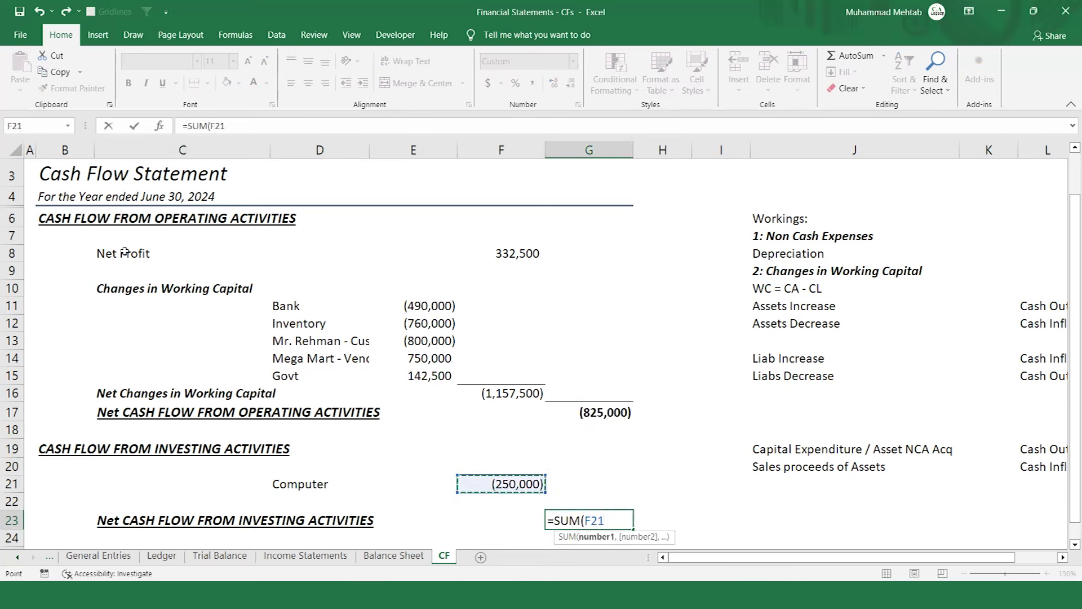
key(Return)
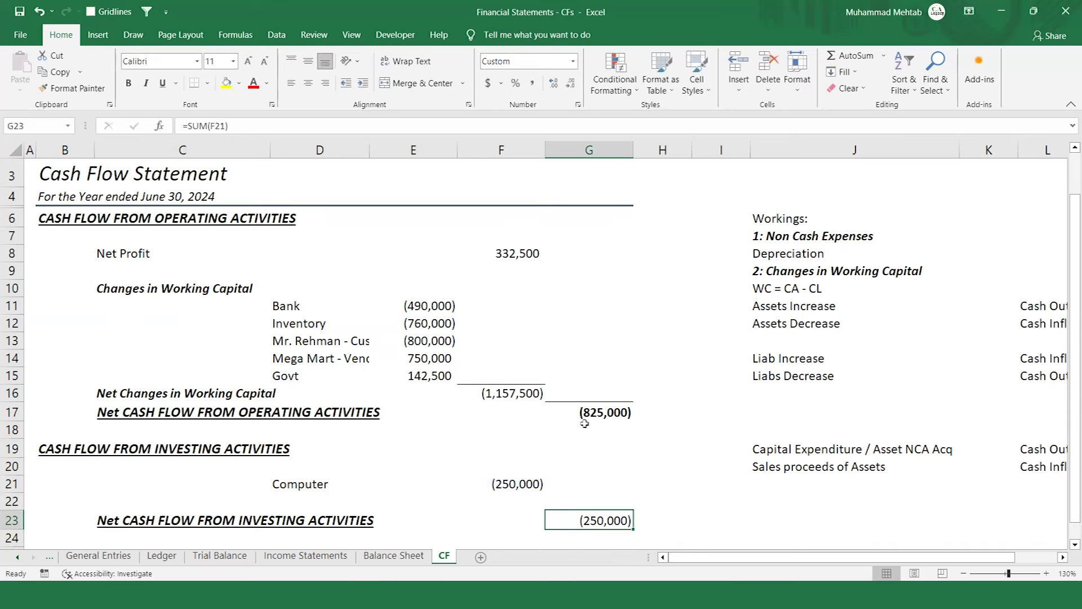
- Copy the bold, top-bordered formatting of the operating activities total in G17 onto the investing total in G23
click(604, 408)
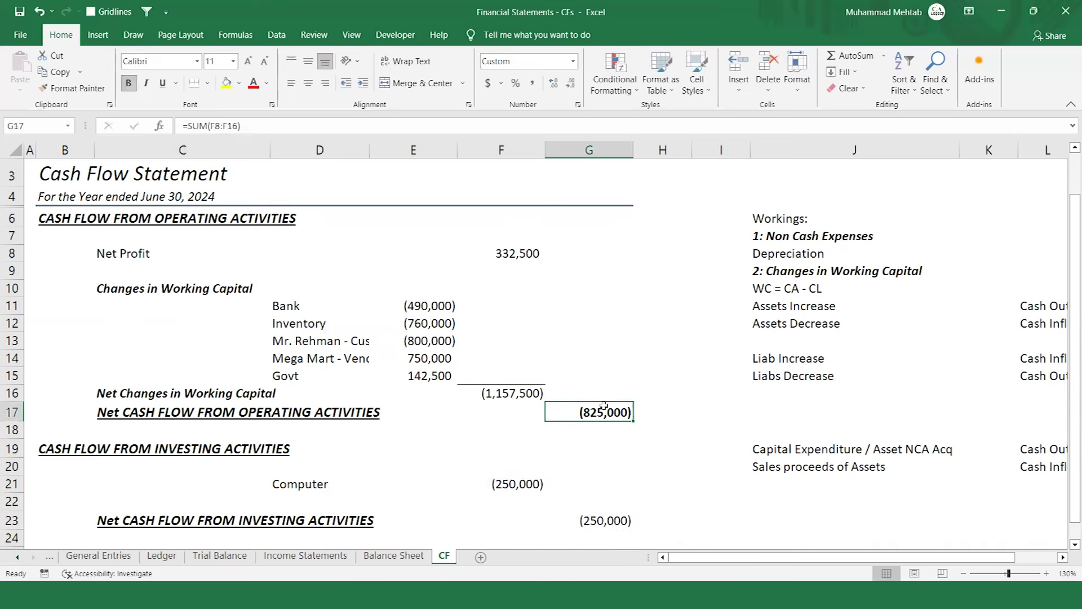
click(67, 89)
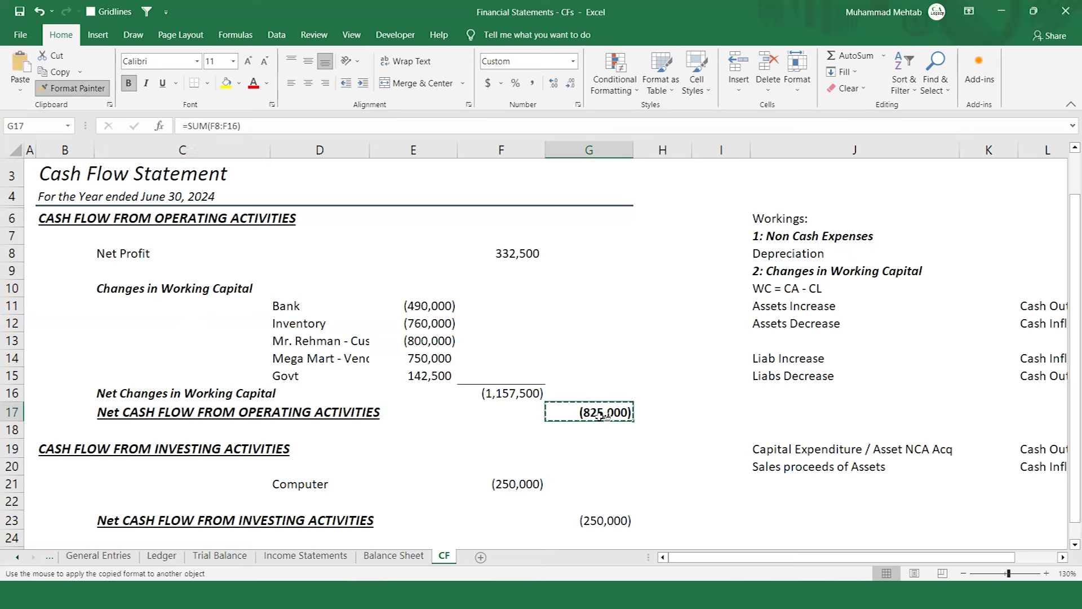
click(598, 518)
key(Left)
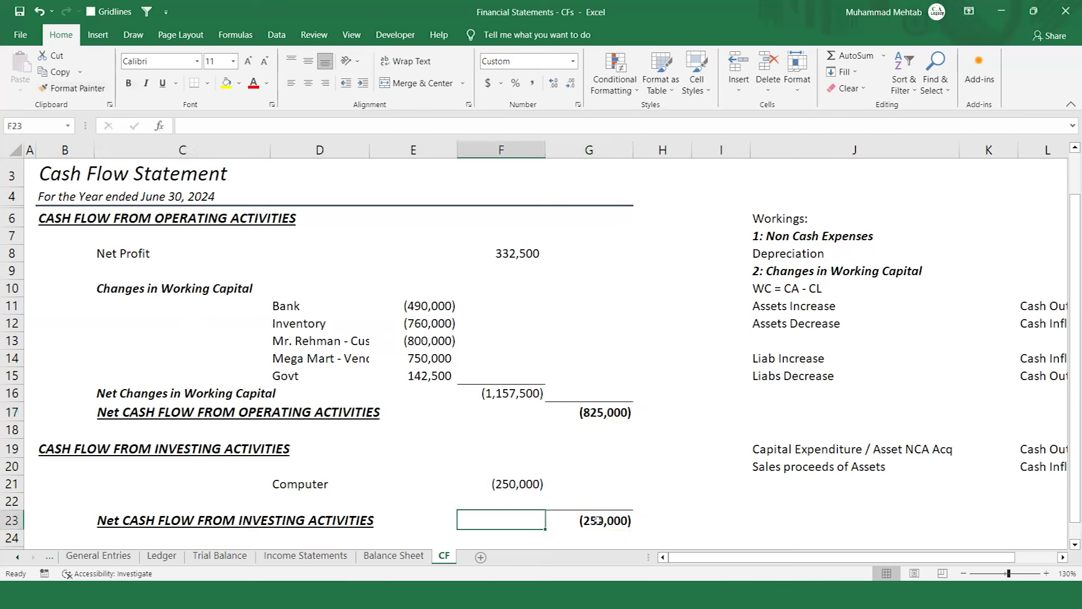
key(Left)
key(Left)
key(Left)
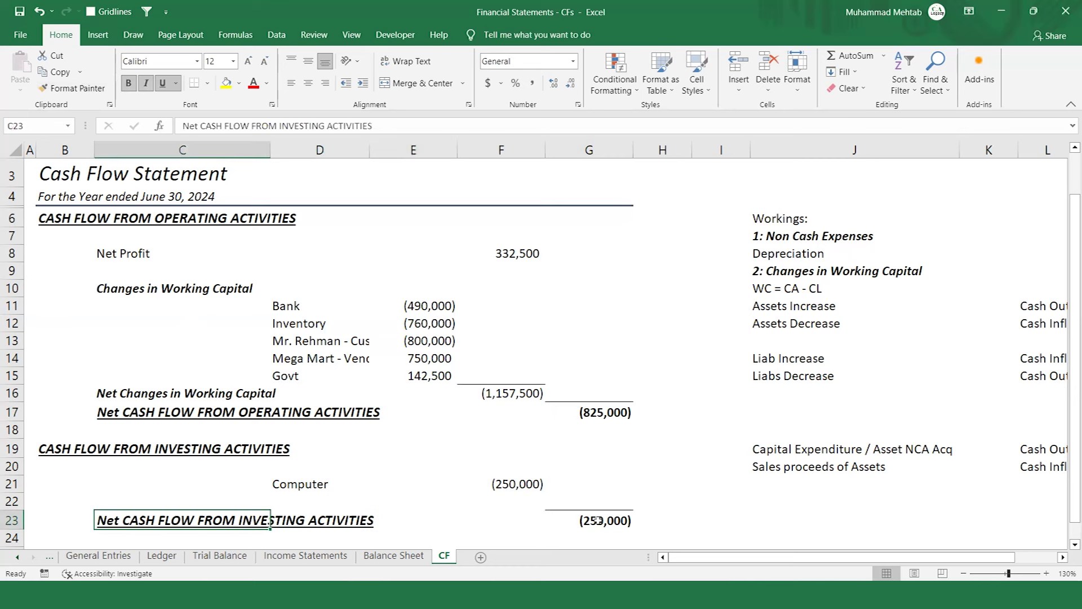
key(Left)
key(Up)
key(Up)
key(Up)
key(Up)
key(Up)
key(Up)
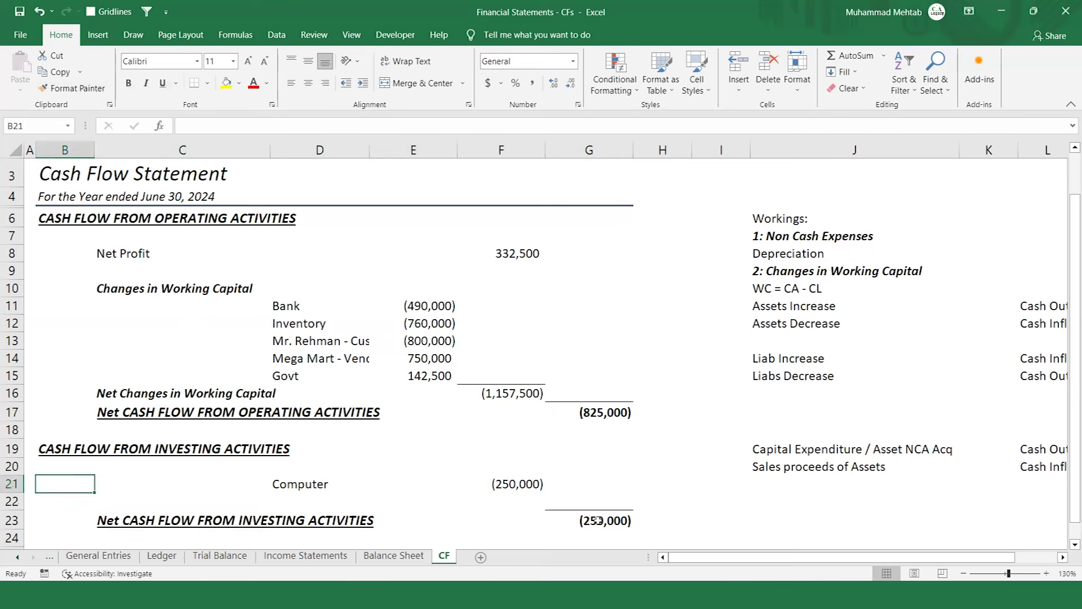
key(Right)
key(Down)
key(Down)
key(Down)
key(Down)
key(Down)
key(Down)
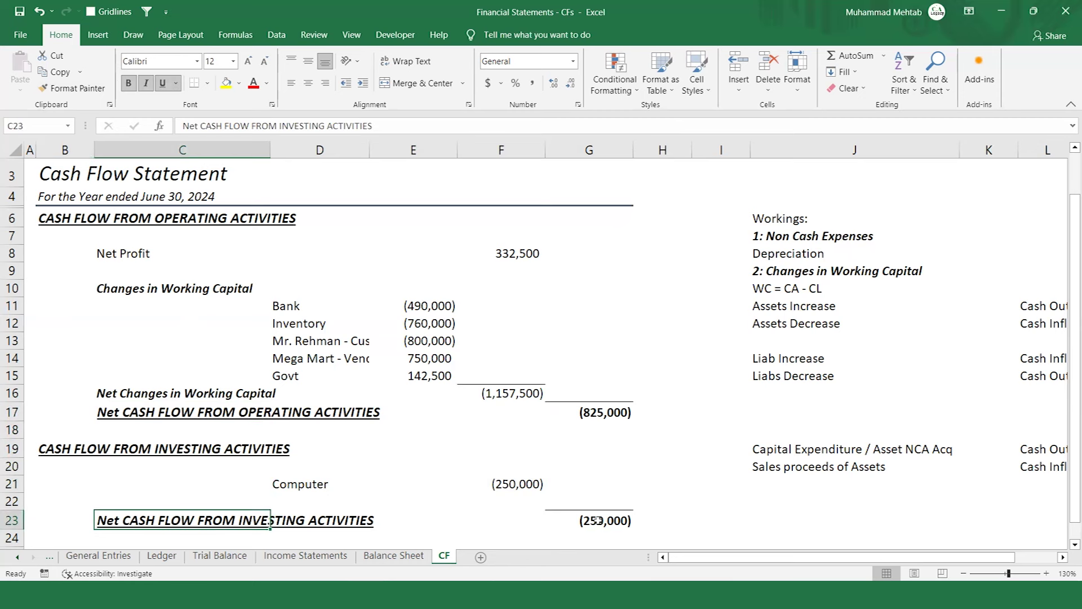
key(Down)
key(Down)
- Copy the "CASH FLOW FROM INVESTING ACTIVITIES" heading from B19 and paste it into B25
key(Up)
key(Up)
key(Up)
key(Up)
key(Up)
key(Up)
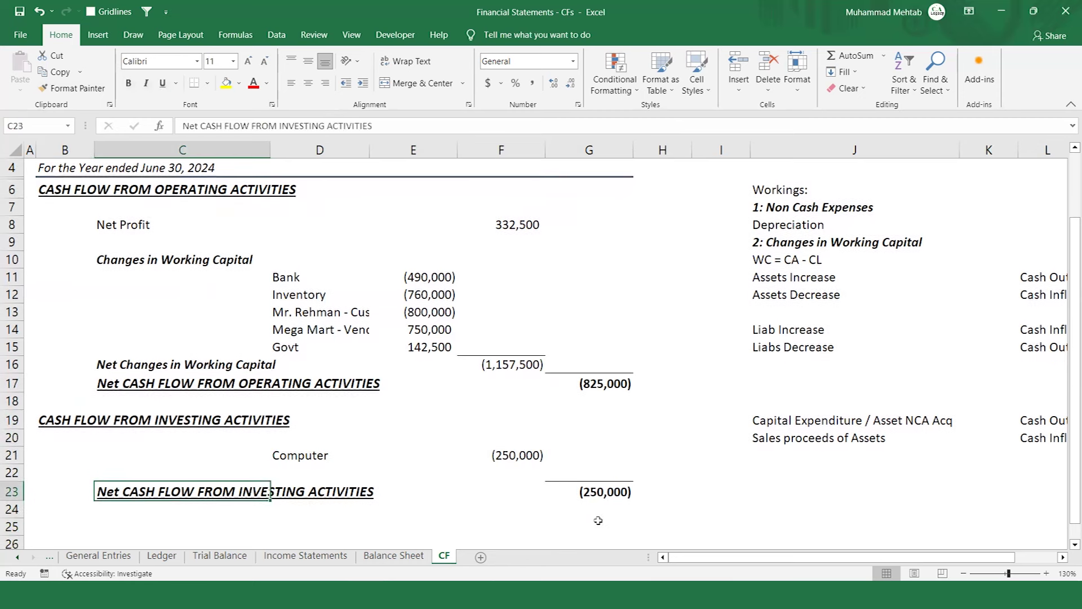
key(Left)
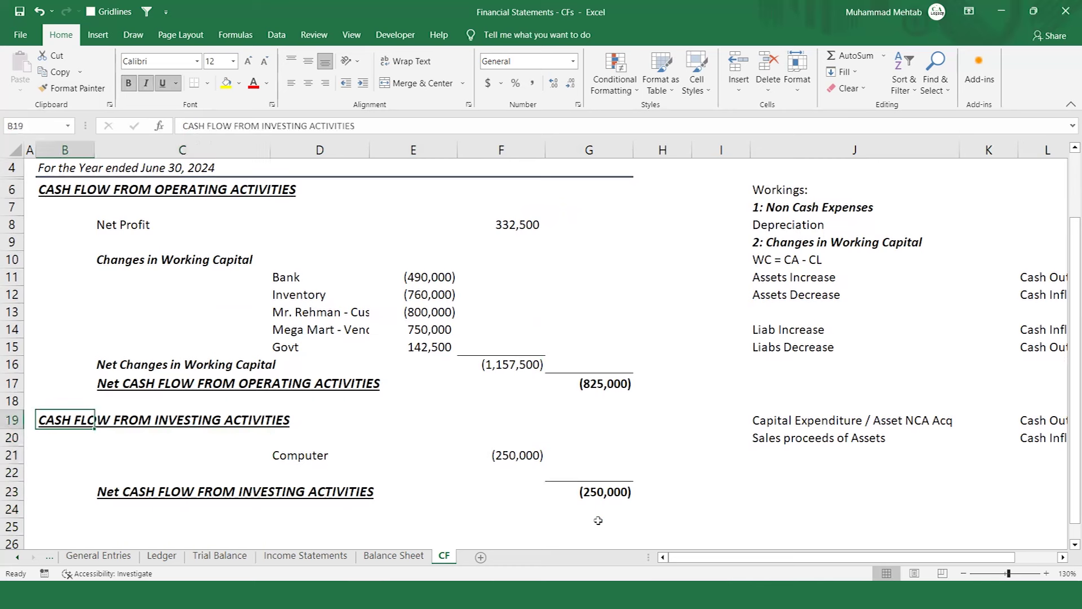
key(ctrl+c)
key(Down)
key(Down)
key(Down)
key(Down)
key(Down)
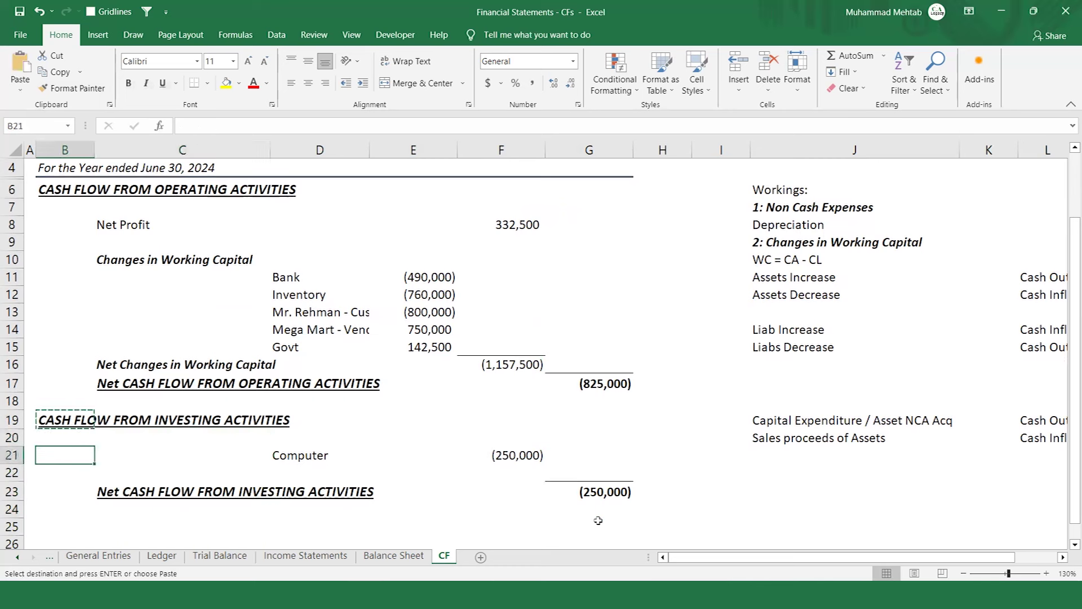
key(Down)
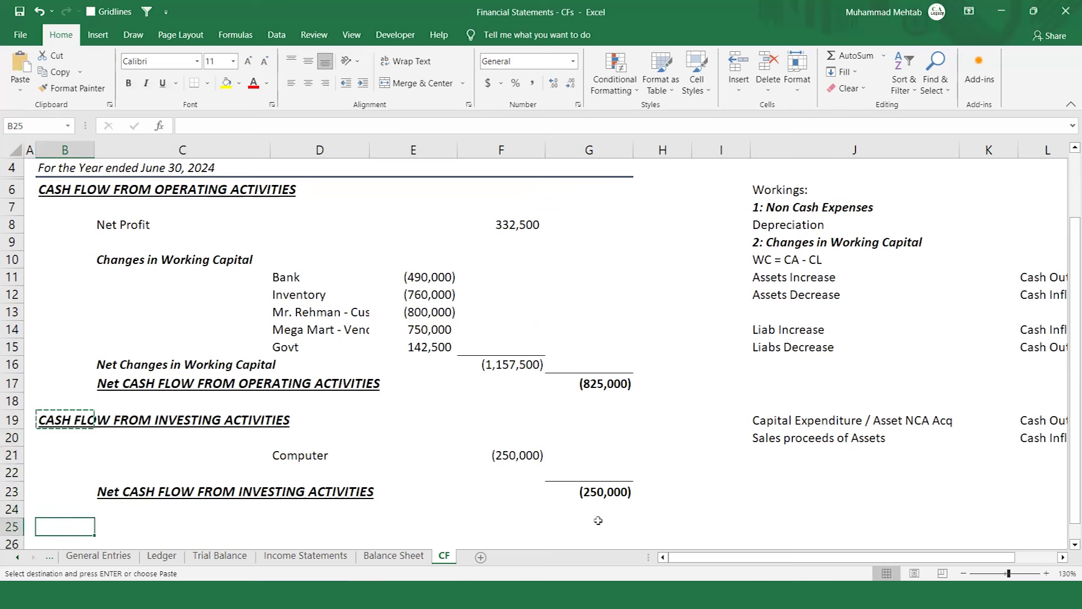
key(ctrl+v)
- Replace "INVESTING" with "FINANCING" in the B25 heading so it reads "CASH FLOW FROM FINANCING ACTIVITIES"
key(F2)
key(Left)
key(Left)
key(Left)
key(Left)
key(Left)
key(Left)
key(Left)
key(Left)
key(Left)
key(Left)
key(Left)
key(BackSpace)
key(BackSpace)
key(BackSpace)
key(BackSpace)
key(BackSpace)
key(BackSpace)
key(BackSpace)
key(BackSpace)
key(BackSpace)
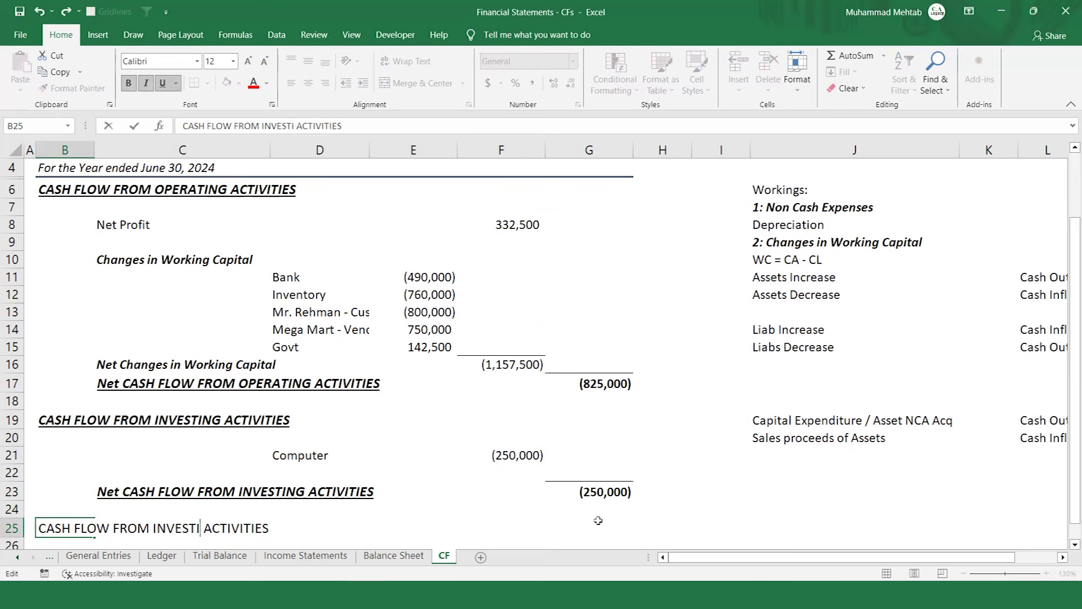
text(F)
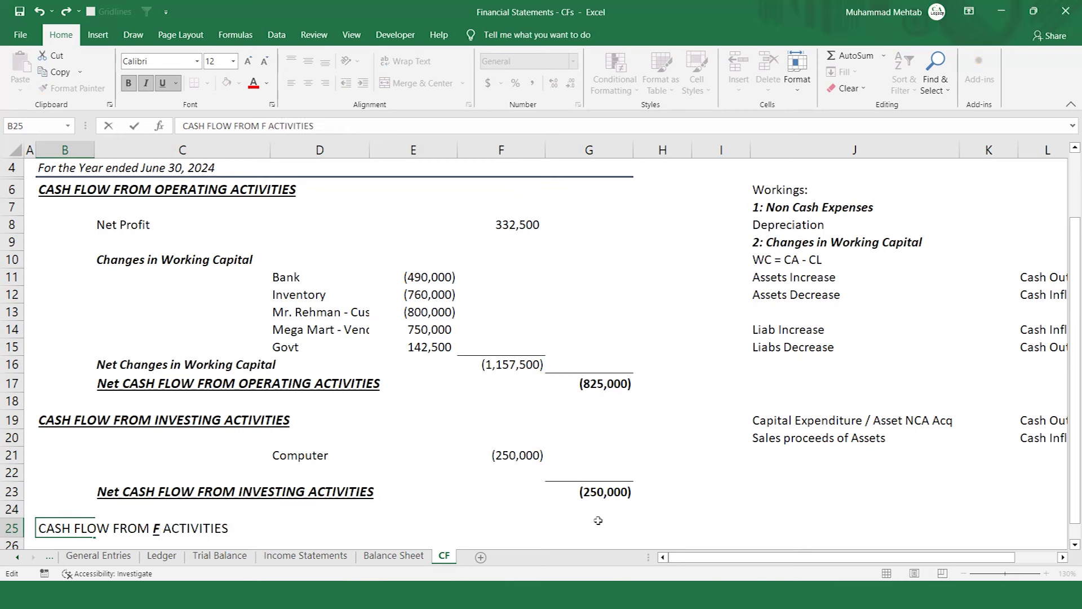
text(INANCING)
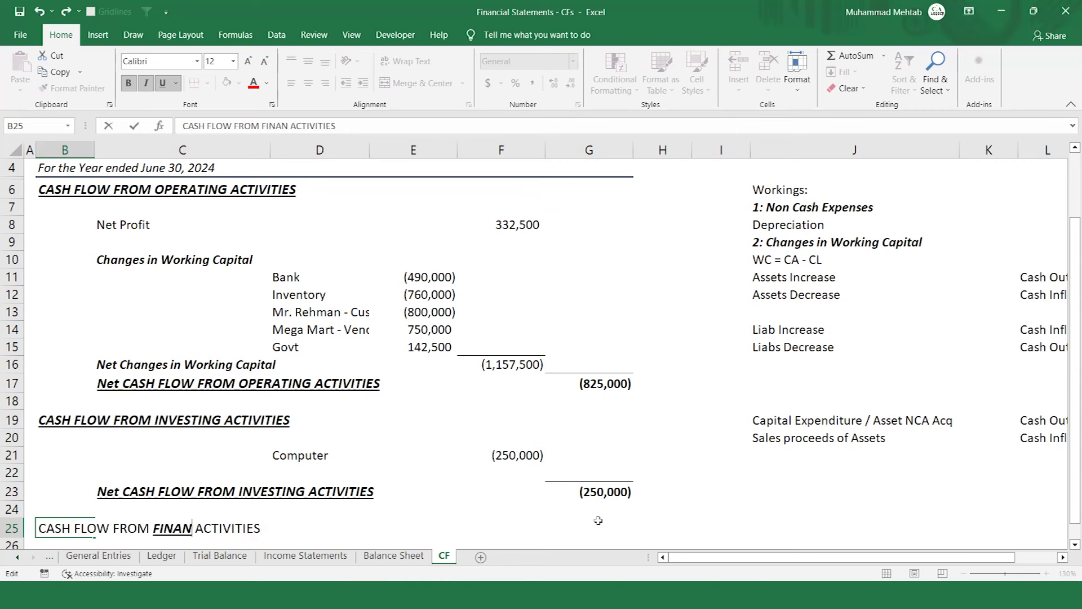
key(Return)
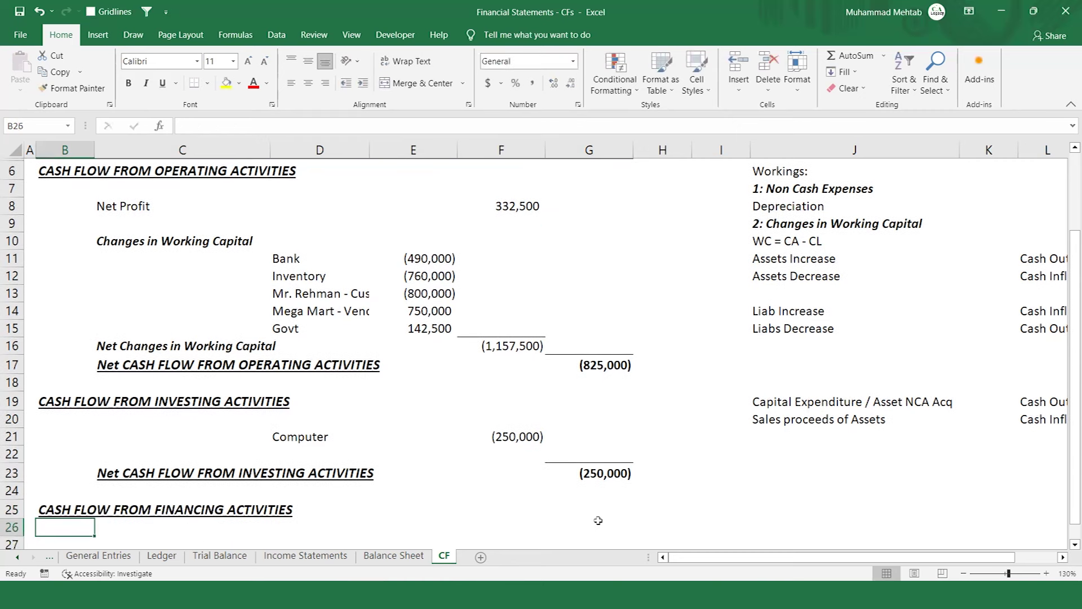
- Enter the workings heading "Sources of Financing" in J25, in line with the financing activities section
key(Up)
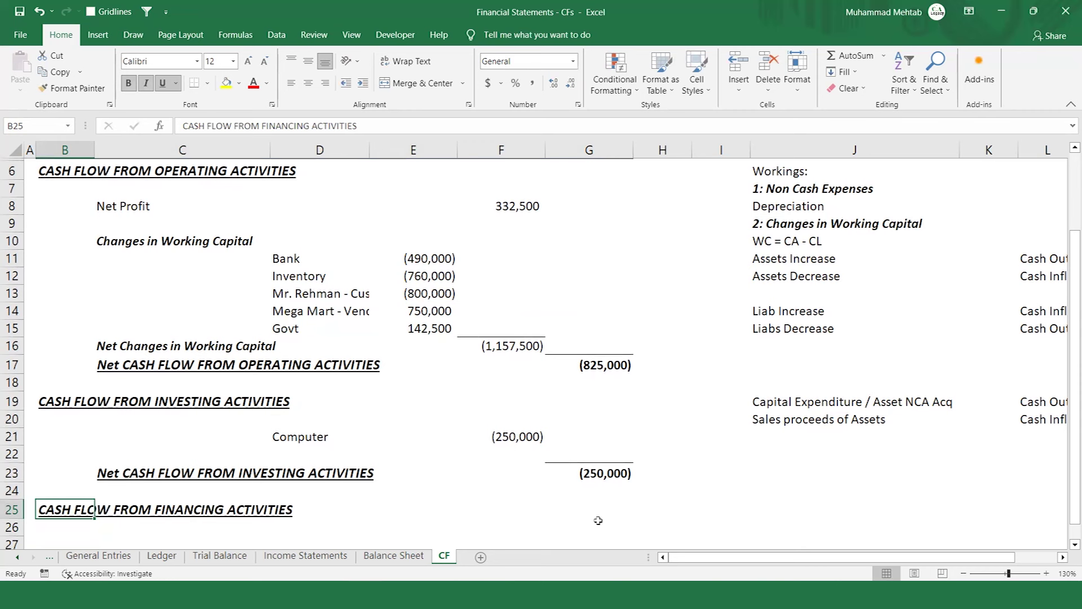
key(Right)
key(Right)
key(Right)
key(Right)
key(Right)
key(Right)
key(Right)
key(Right)
key(Right)
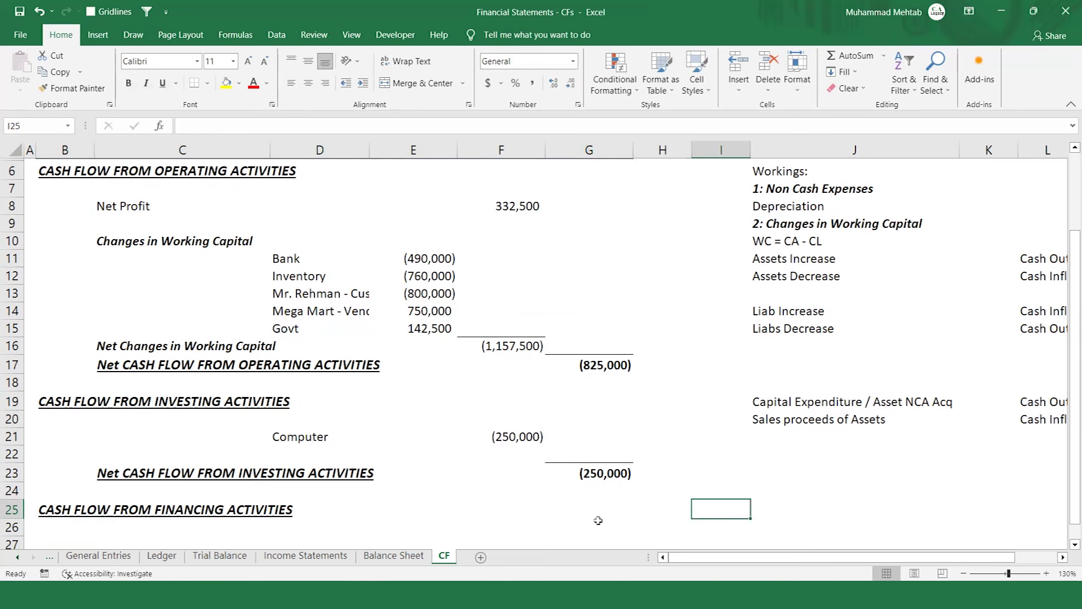
key(Left)
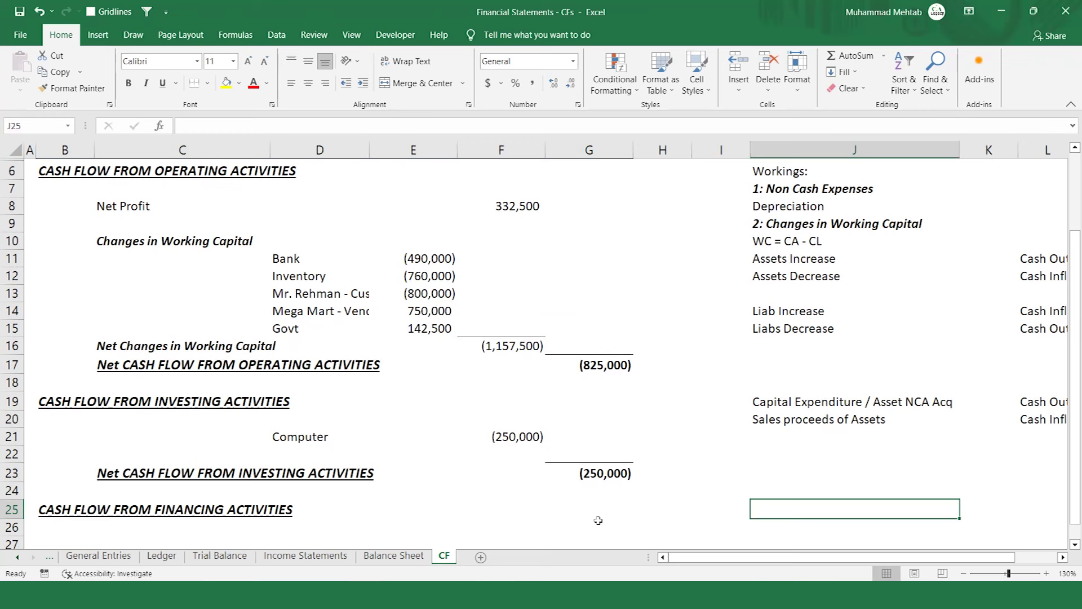
text(Ty)
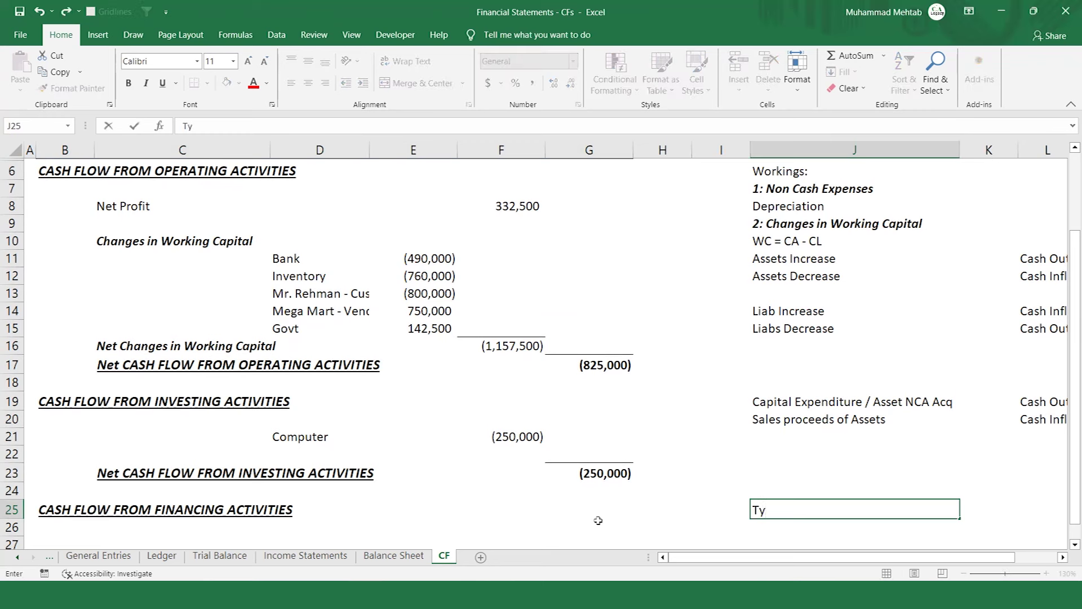
key(BackSpace)
key(BackSpace)
text(Sours)
text(es)
key(BackSpace)
key(BackSpace)
key(BackSpace)
text(ces of Financing)
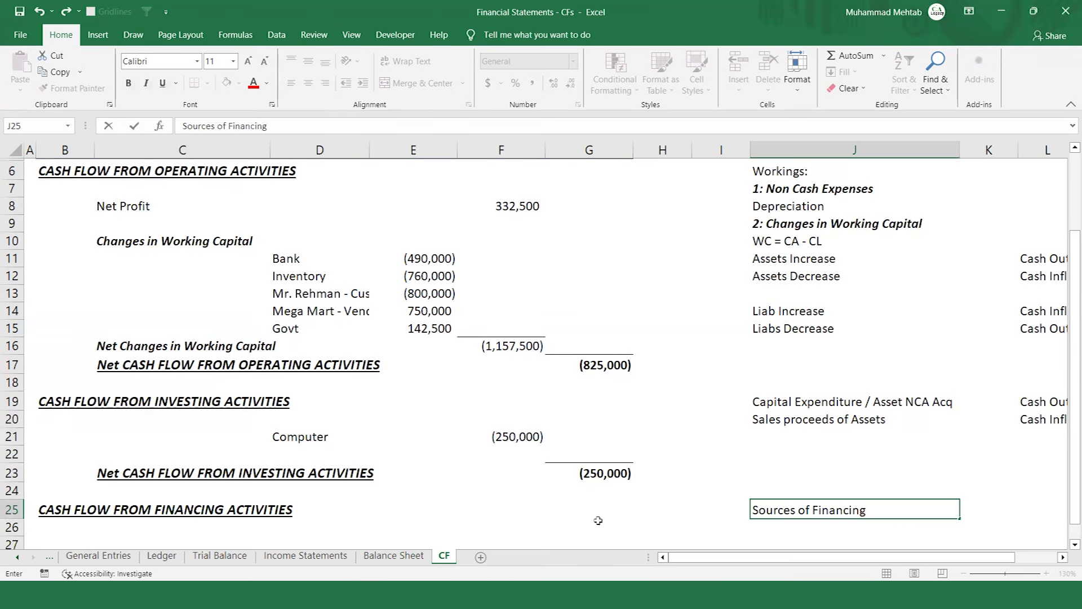
key(Return)
text(-)
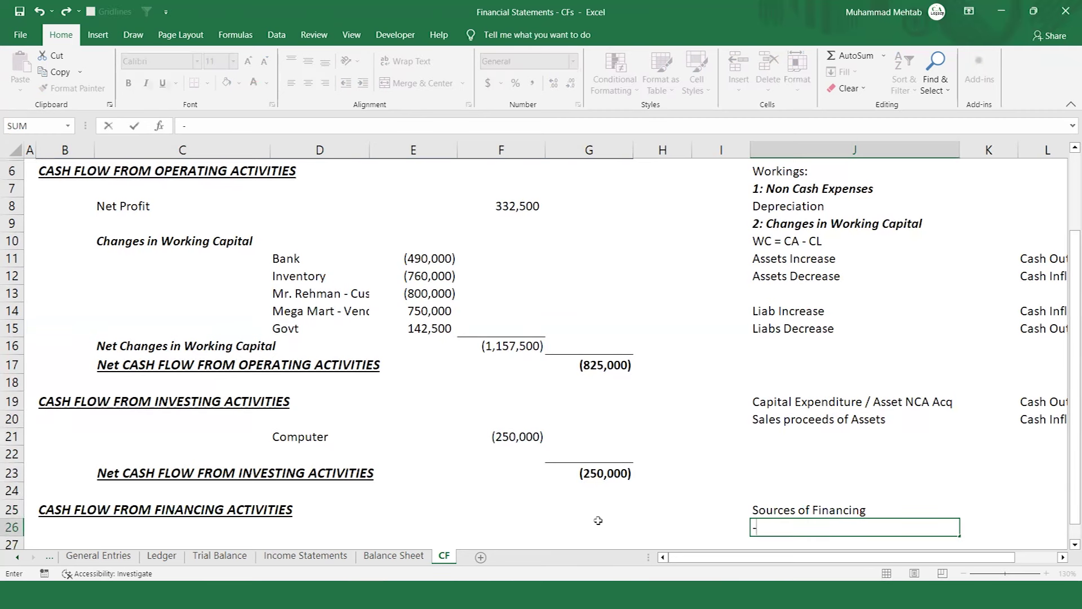
text( Owner)
key(Escape)
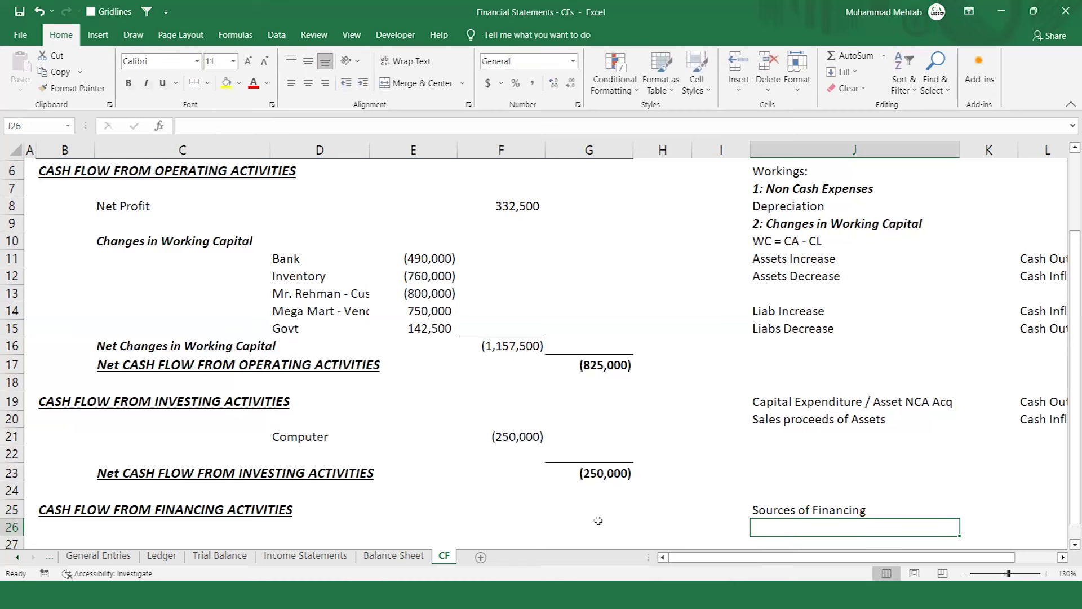
- List "Owner Equity" in J26 and "Loan - Debt" in J27 under the "Sources of Financing" workings heading
text(Ow)
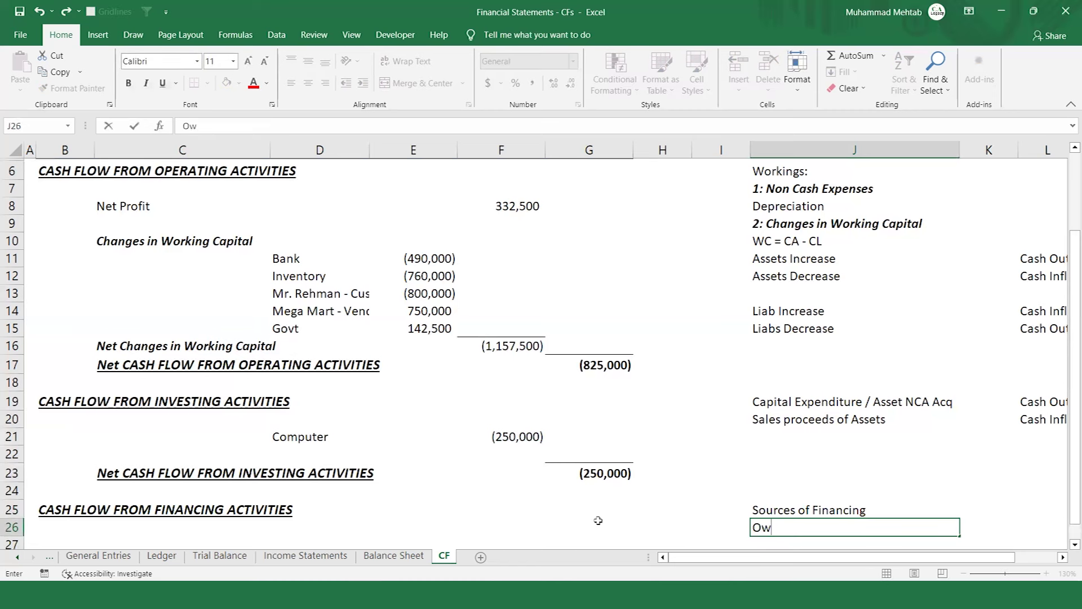
text(ner Equity)
key(Return)
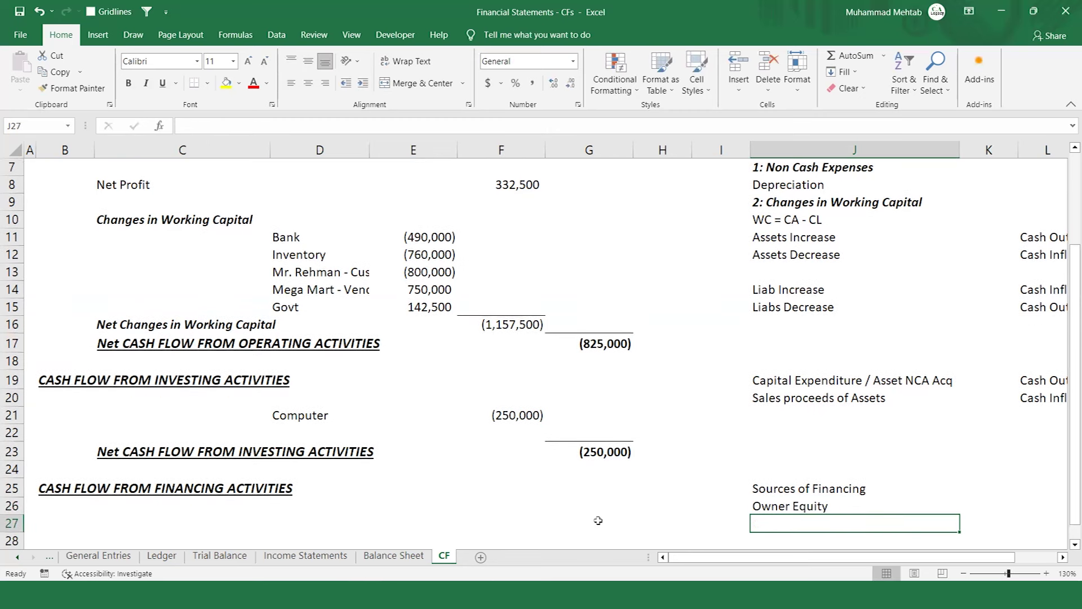
text(Loan - Debt)
key(Return)
key(Up)
key(Up)
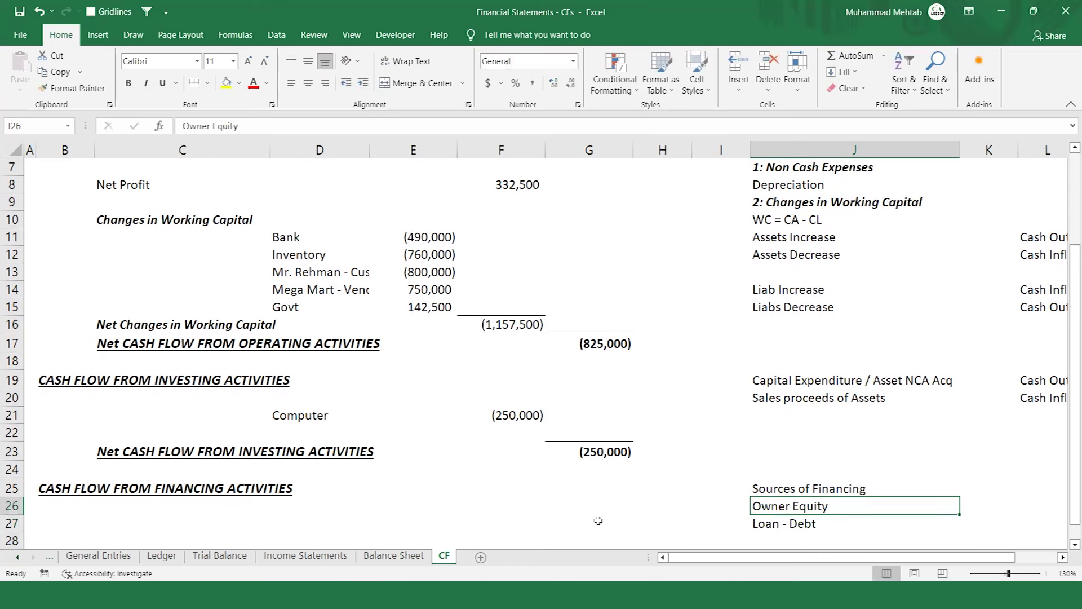
- Enter the workings labels "Equity Increase" in J29 and "Equity Decrease" in J30, leaving row 28 blank
key(Down)
key(Down)
key(Down)
key(Down)
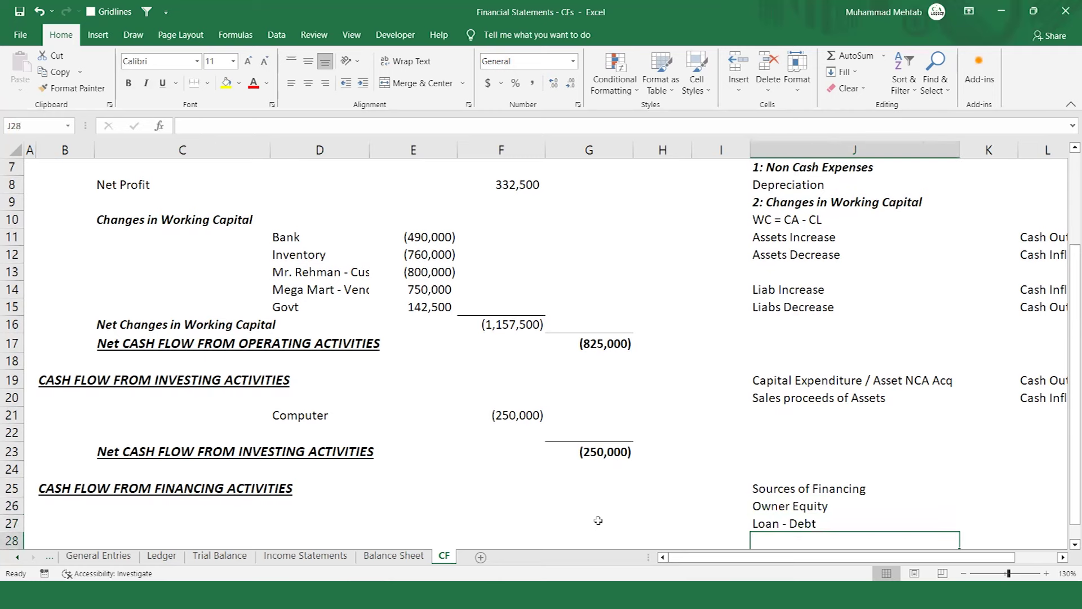
key(Up)
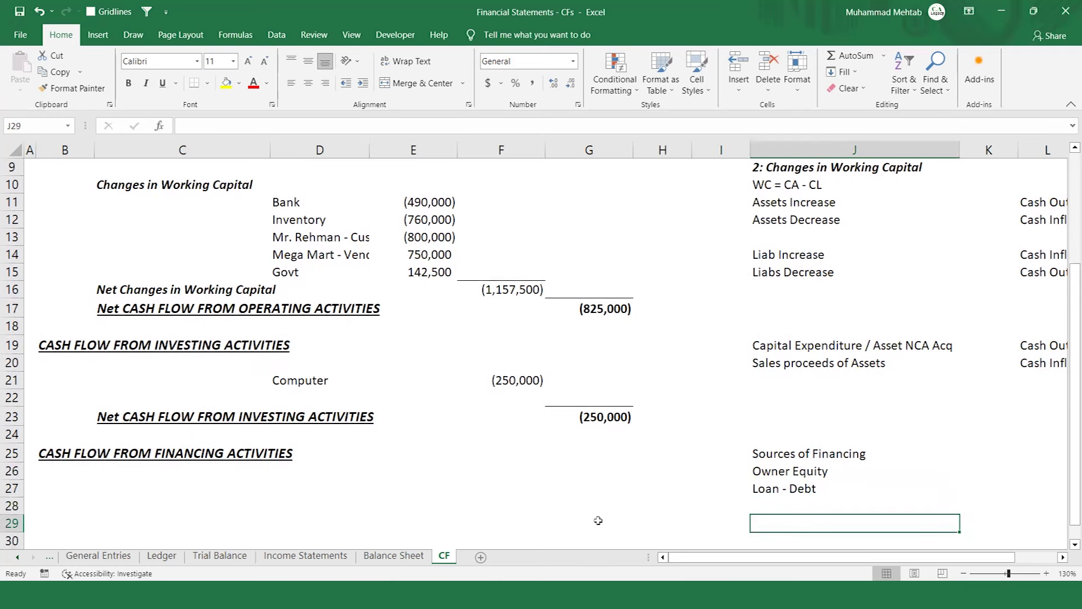
scroll(598, 521, down, 1)
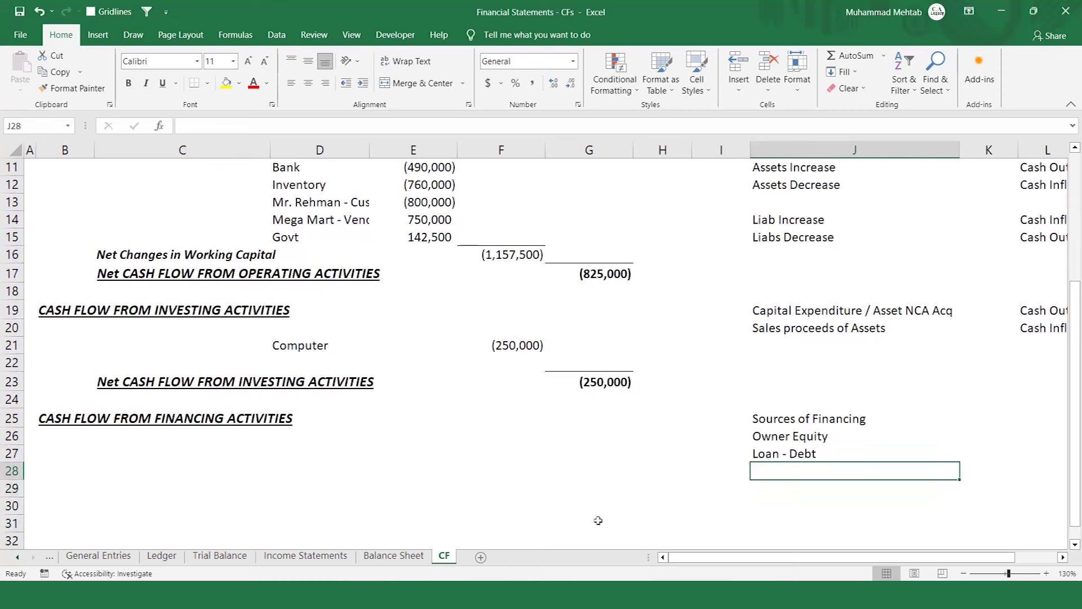
text(Equi)
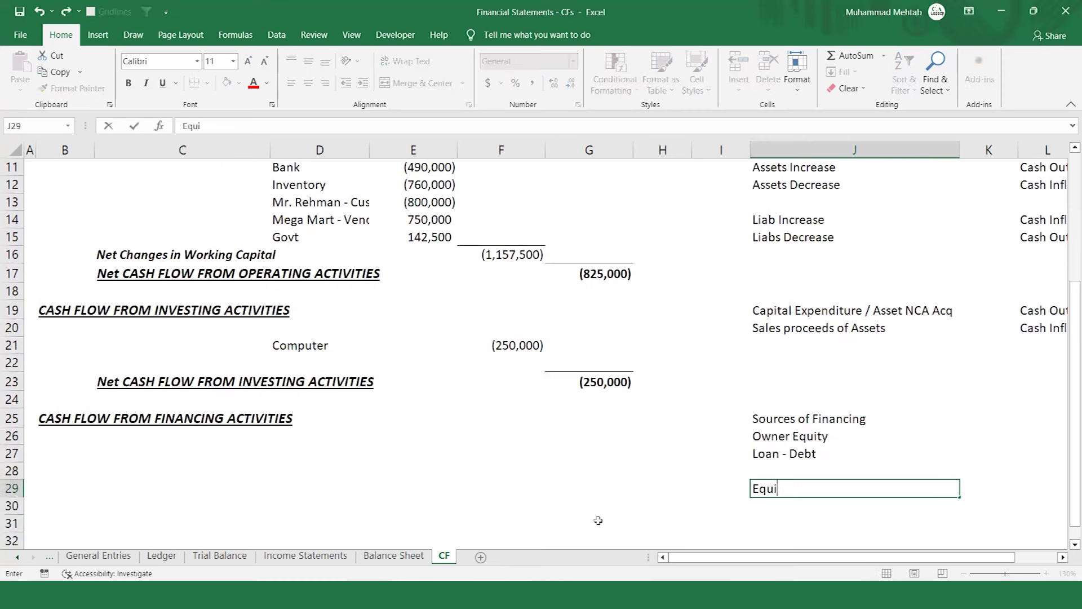
text(ty Increase)
key(Return)
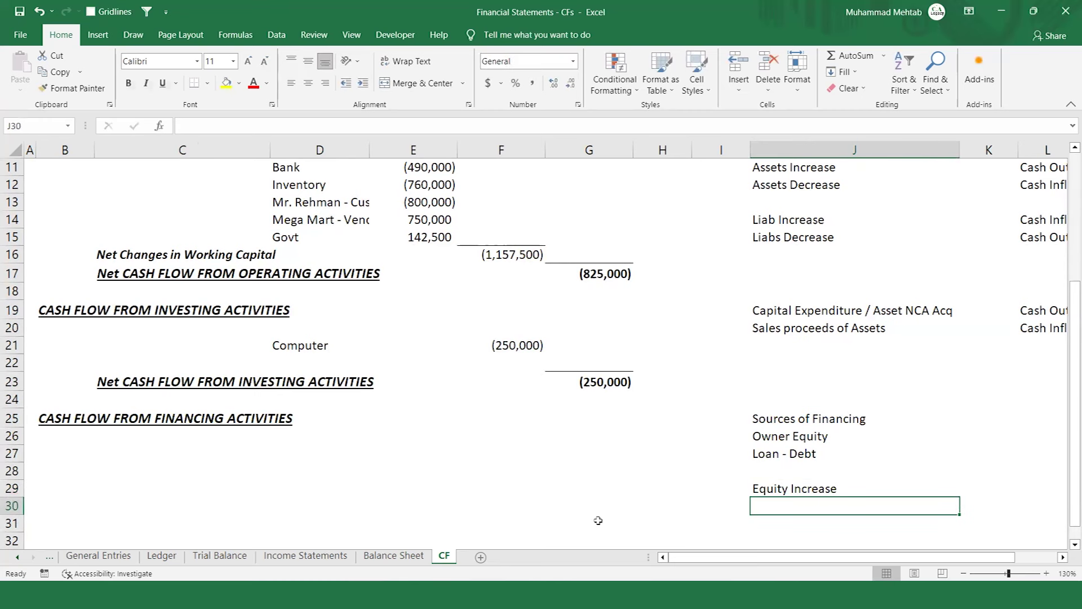
key(ctrl+apostrophe)
key(BackSpace)
key(BackSpace)
key(BackSpace)
key(BackSpace)
key(BackSpace)
key(BackSpace)
key(BackSpace)
key(BackSpace)
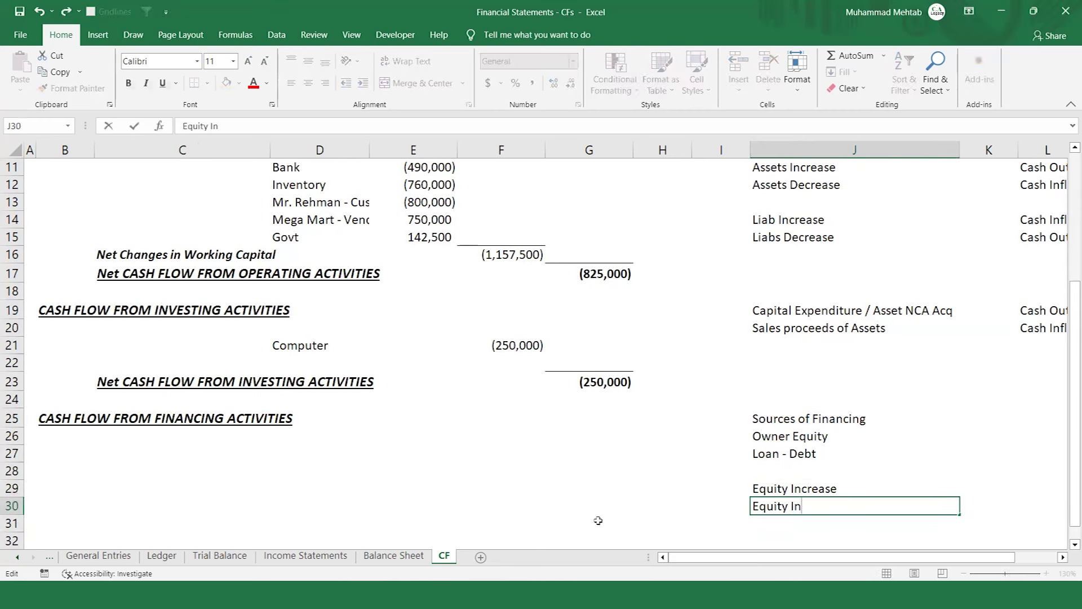
text(Decrease)
key(Return)
- Enter the workings labels "Debt Increase" in J32 and "Debt Decrease" in J33, leaving row 31 blank
key(Return)
text(D)
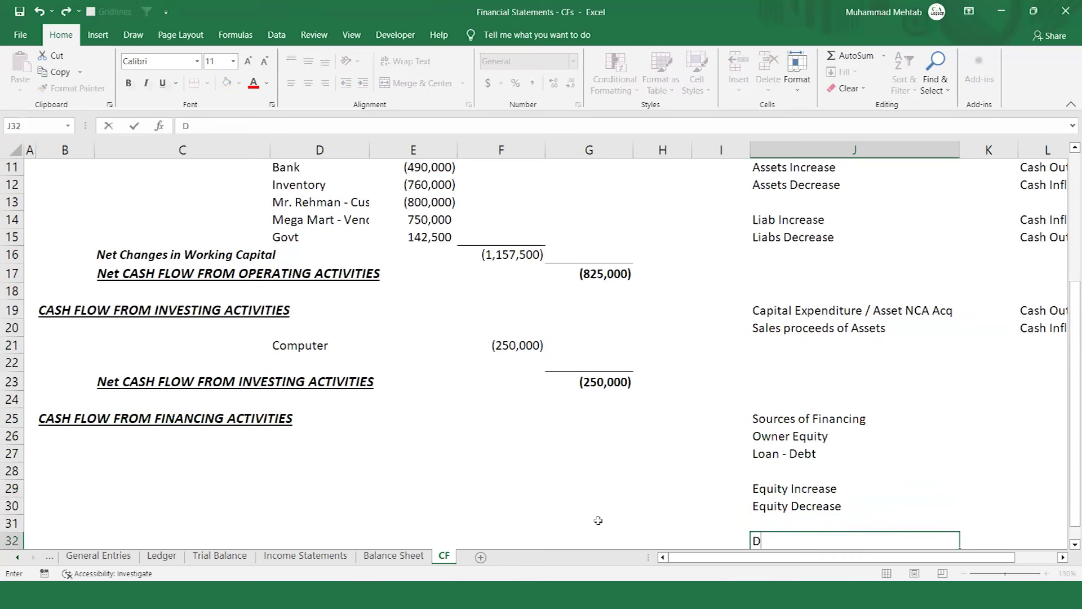
text(ebt Increase)
key(Return)
text(D)
key(F2)
key(BackSpace)
key(BackSpace)
key(BackSpace)
key(BackSpace)
key(BackSpace)
key(BackSpace)
key(BackSpace)
key(BackSpace)
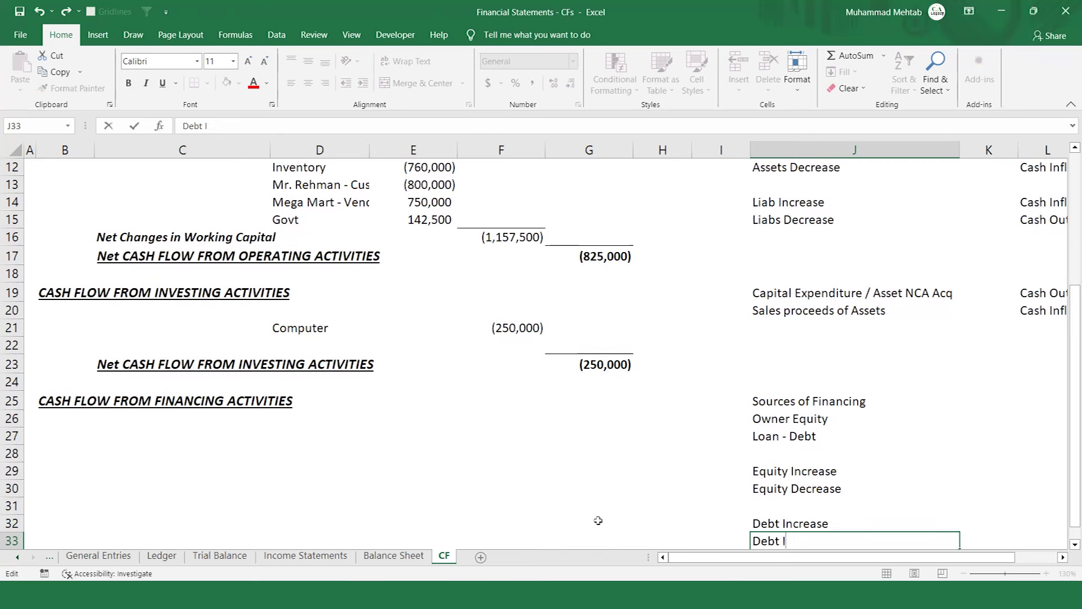
text(Decrease)
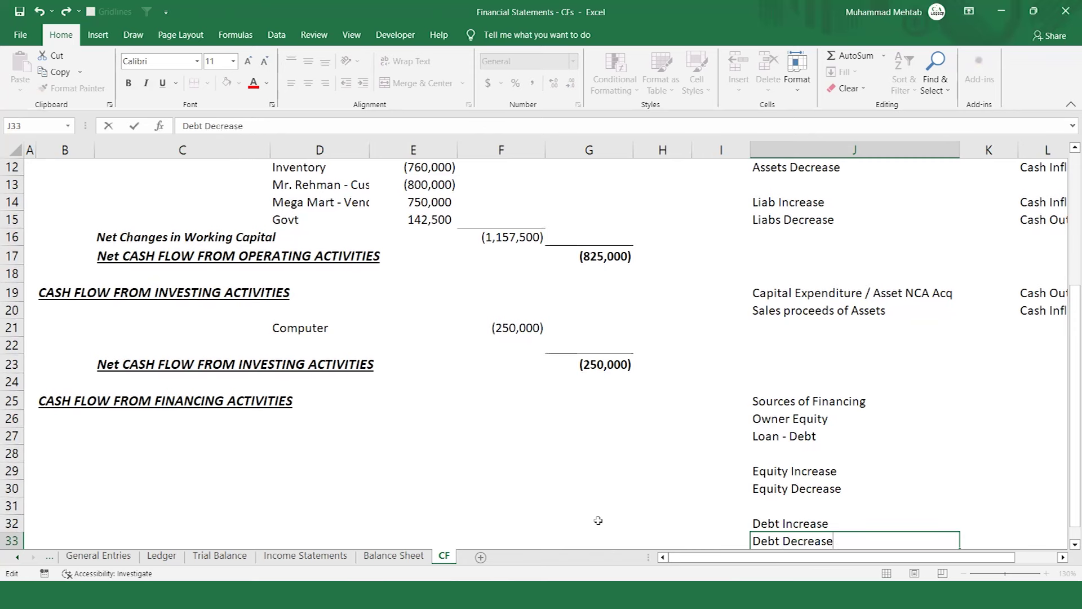
key(Return)
- Copy the liability inflow/outflow rules in L14:N15 and paste them at L29 beside the equity increase and decrease labels
key(Up)
key(Up)
key(Up)
key(Up)
key(Up)
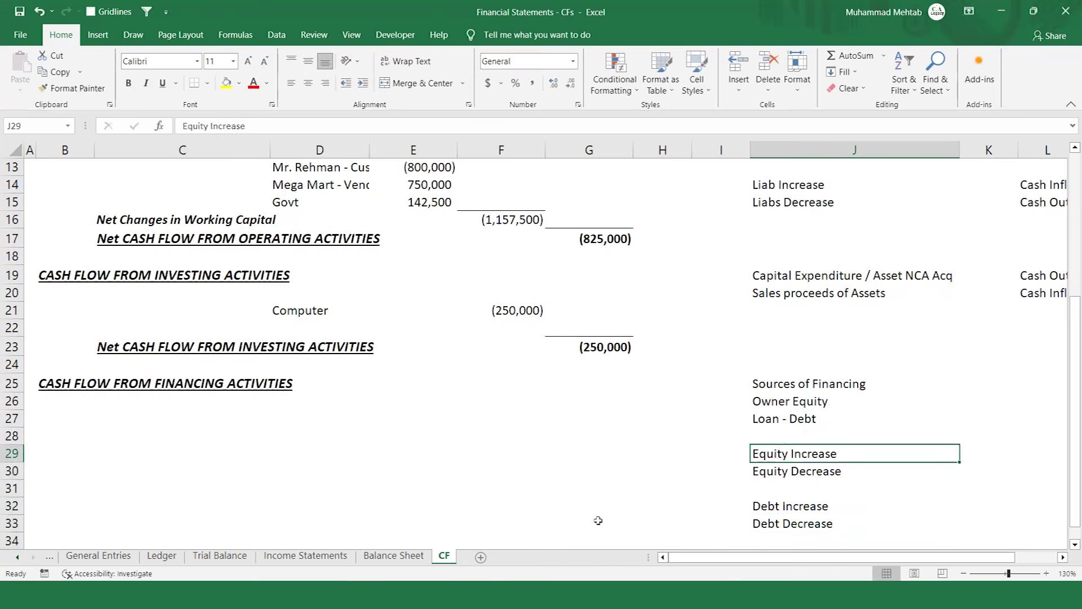
key(Right)
key(Right)
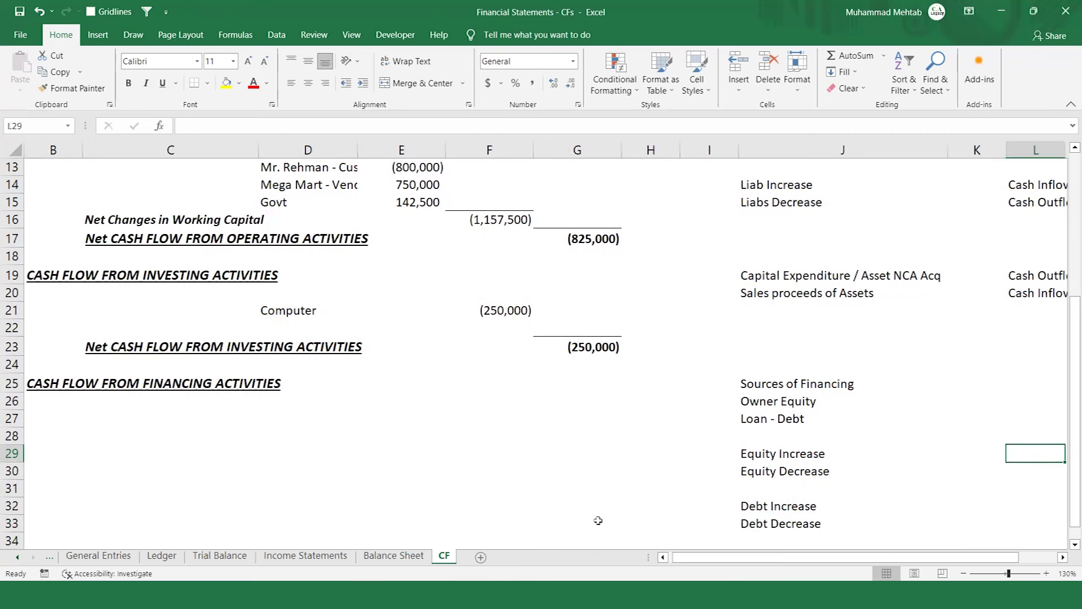
key(Right)
key(Right)
key(Right)
key(Right)
key(Left)
key(Left)
key(Left)
key(Left)
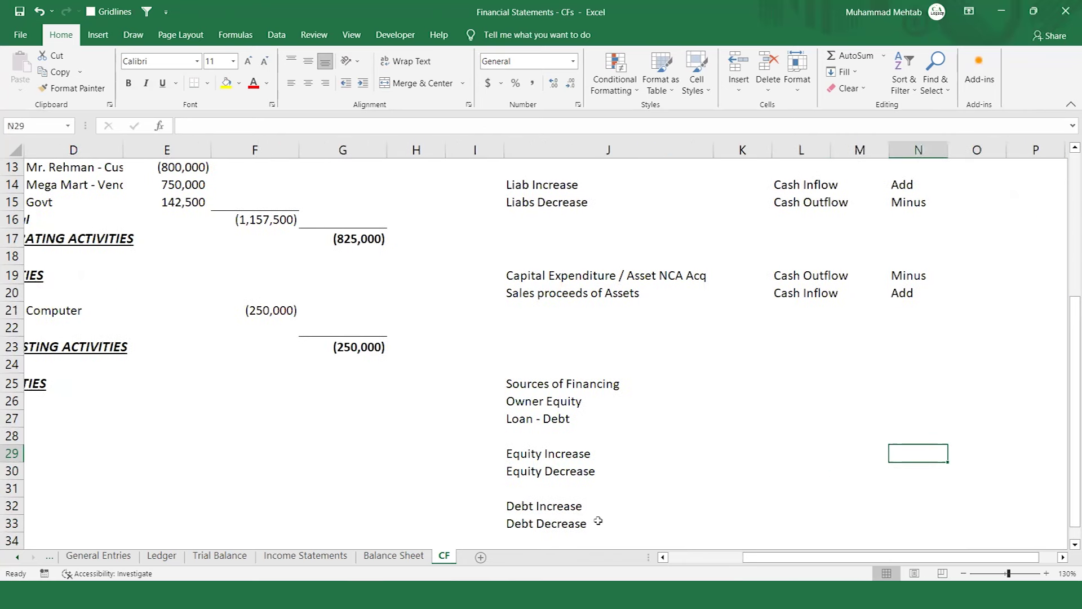
key(Left)
key(Right)
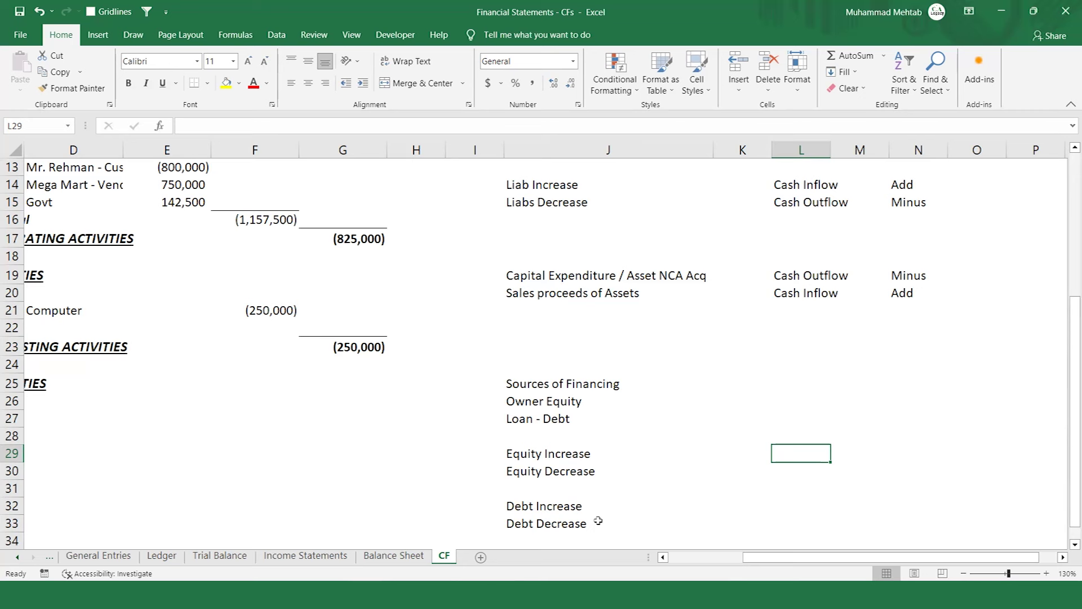
key(Up)
key(Up)
key(Up)
key(Up)
key(Up)
key(Up)
key(Up)
key(Up)
key(Up)
key(Up)
key(Up)
key(Up)
key(Up)
key(Up)
key(Up)
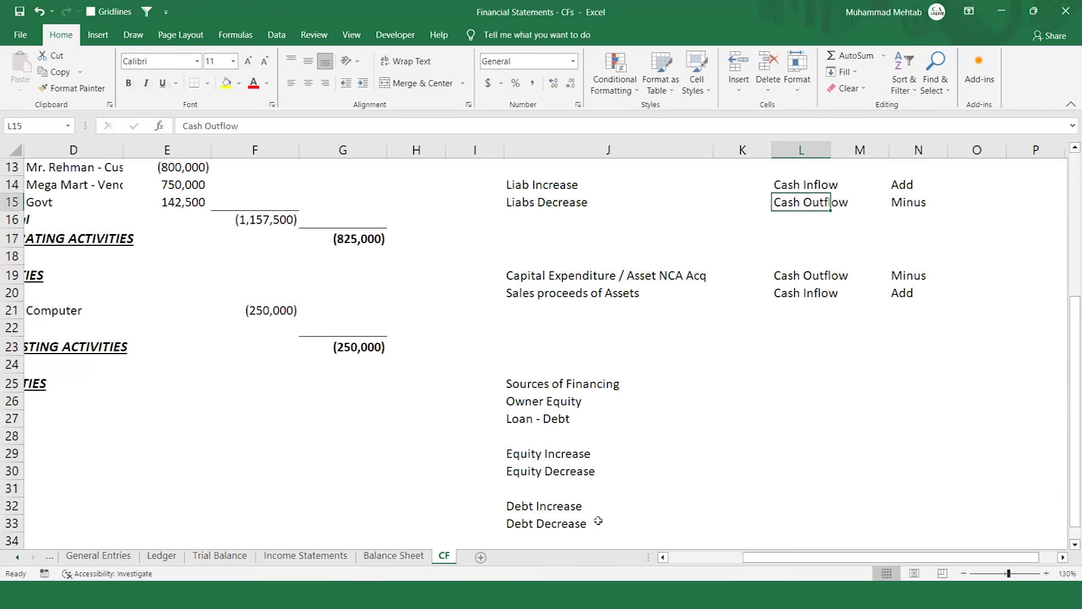
key(shift+Right)
key(shift+Right)
key(shift+Down)
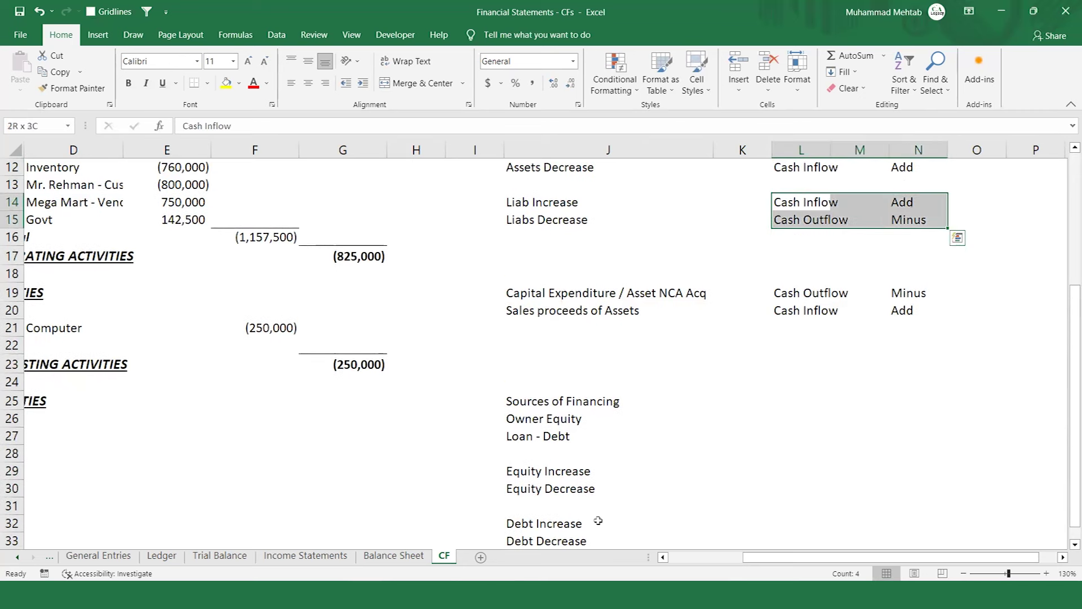
key(ctrl+c)
key(Down)
key(Down)
key(Down)
key(Down)
key(Down)
key(Down)
key(Down)
key(Down)
key(Down)
key(Down)
key(Down)
key(Down)
key(Down)
key(Down)
key(Down)
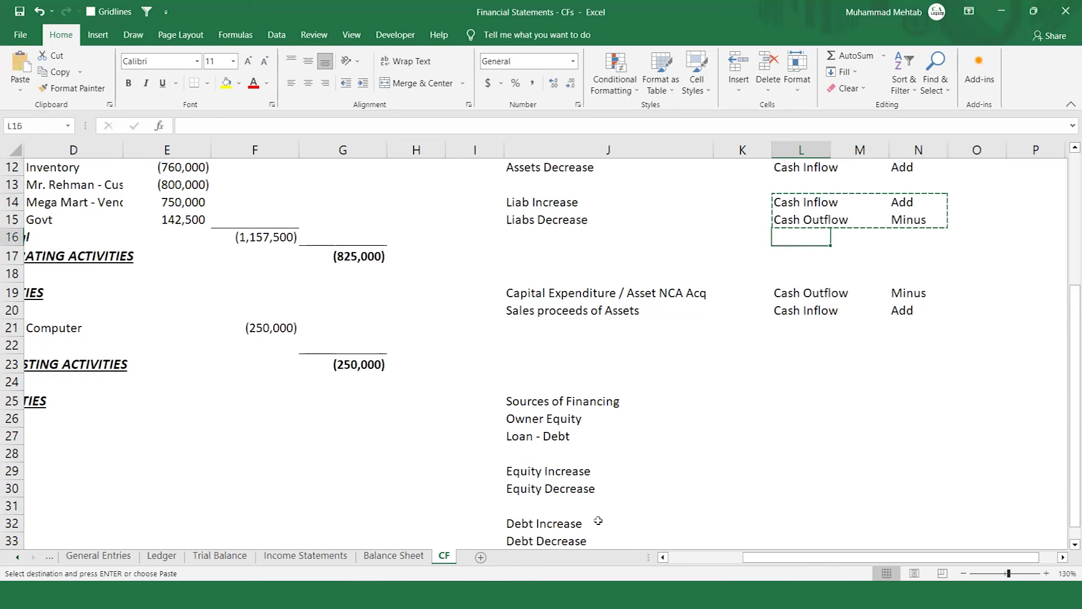
key(ctrl+v)
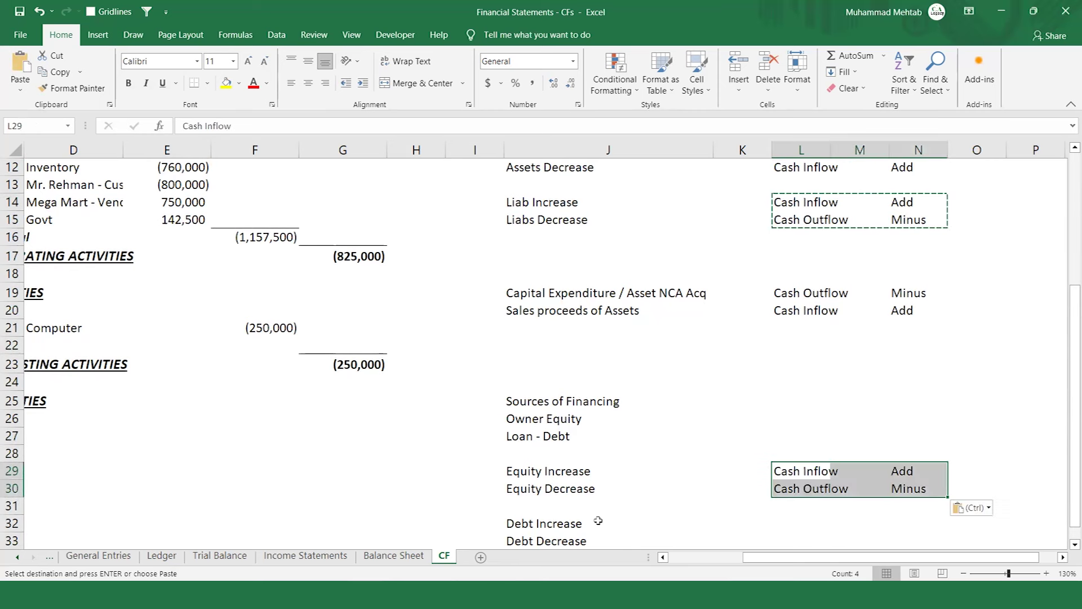
- Paste the same copied Cash Inflow/Add and Cash Outflow/Minus rules at L32 beside the debt increase and decrease labels
key(Left)
key(Left)
key(Left)
key(Left)
key(Right)
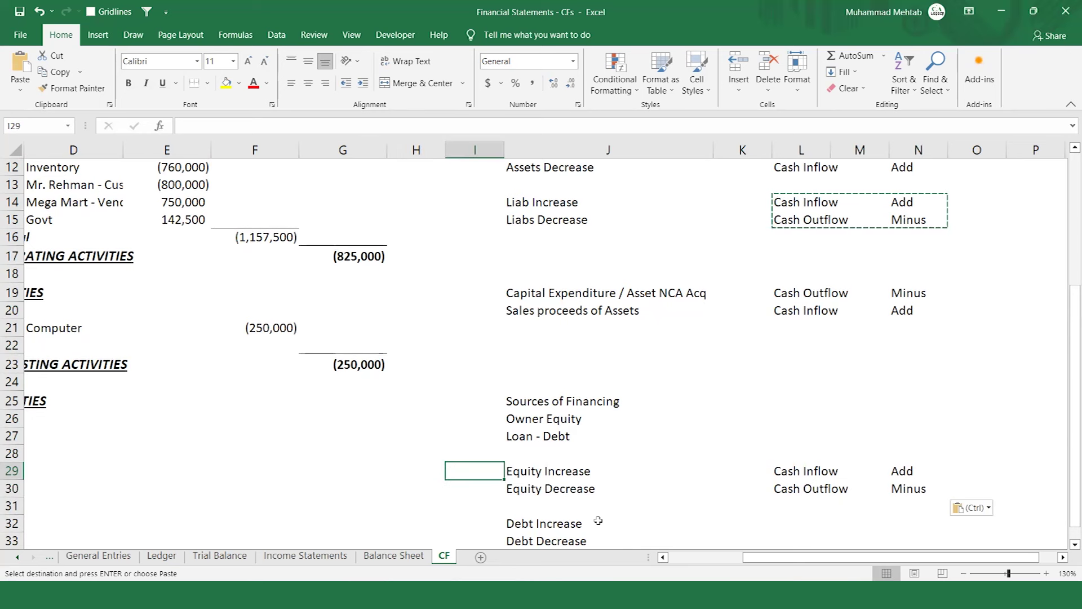
key(Right)
key(Right)
key(Right)
key(Up)
key(Up)
key(Up)
key(Up)
key(Up)
key(Up)
key(Up)
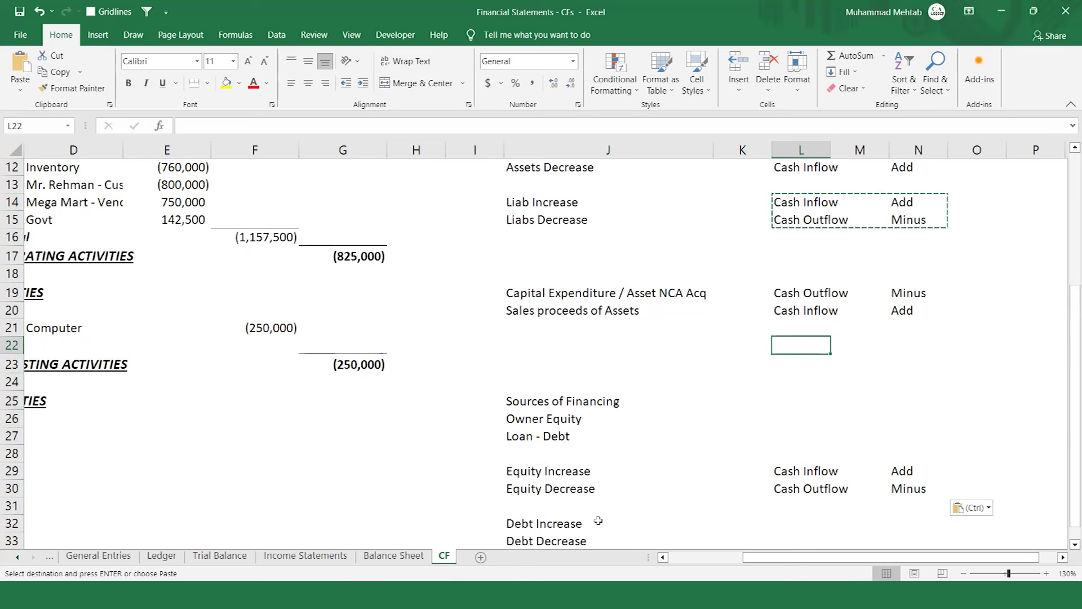
key(Down)
key(Down)
key(Down)
key(Down)
key(Down)
key(Down)
key(Down)
key(Down)
key(Down)
key(Down)
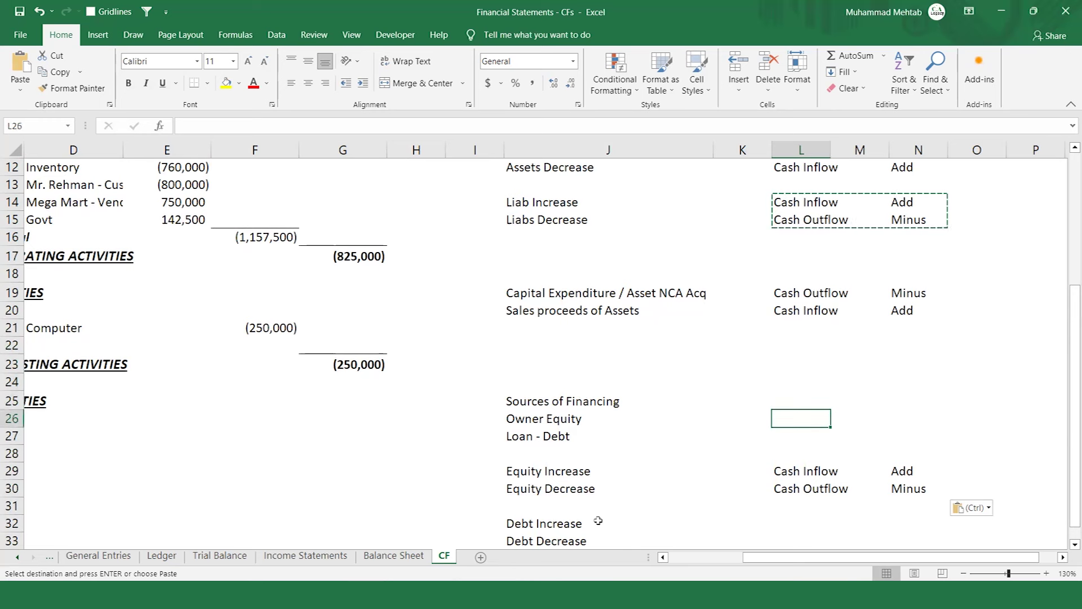
key(ctrl+v)
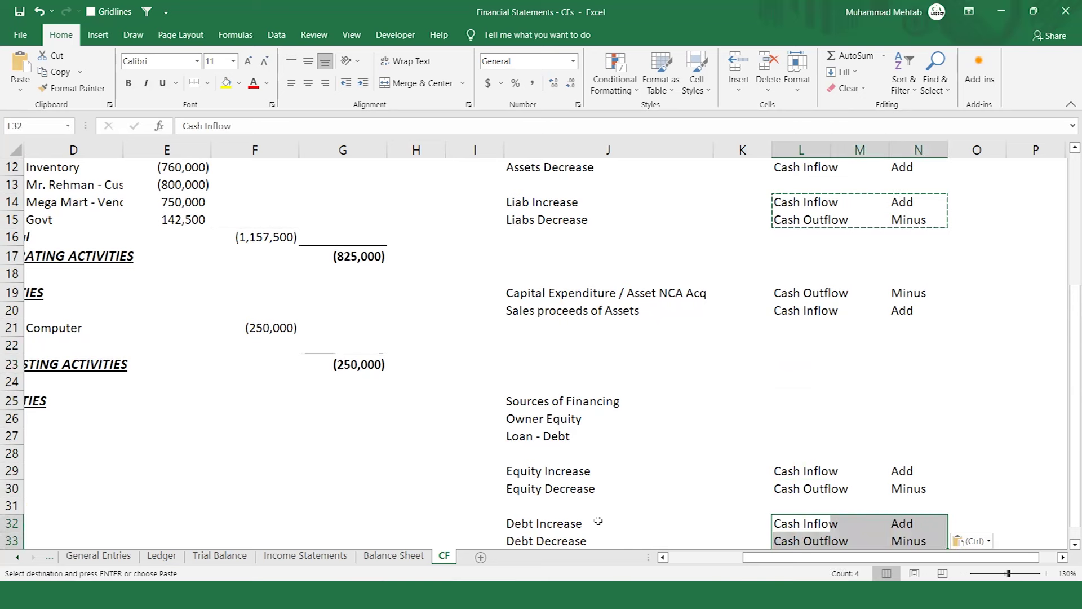
key(Down)
key(Down)
key(Up)
key(Up)
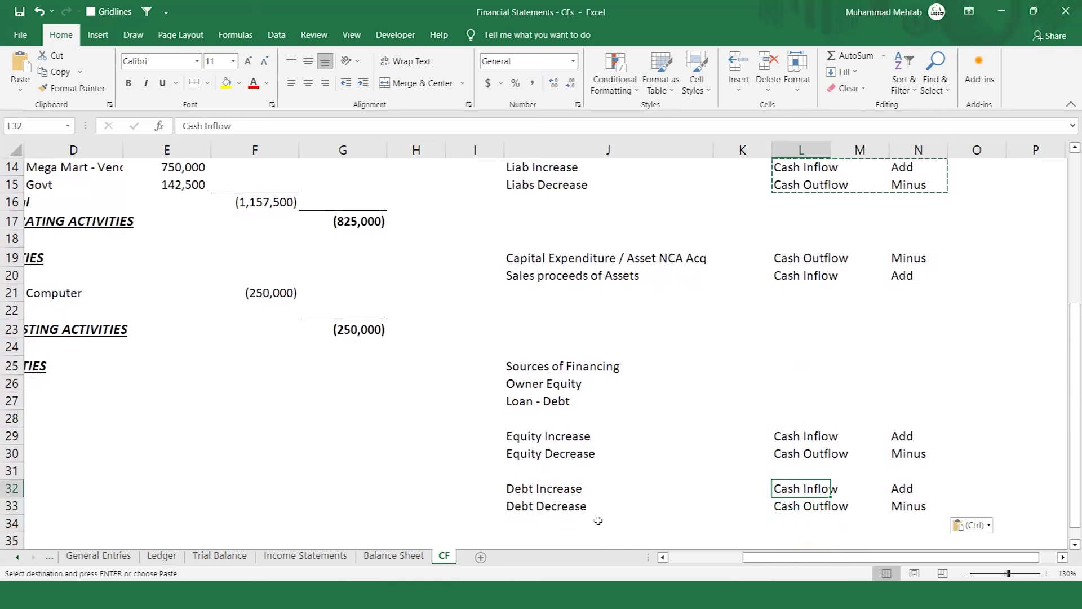
key(Right)
key(Down)
key(Left)
key(Left)
key(Left)
key(Left)
key(Left)
key(Left)
key(Left)
key(Left)
key(Left)
key(Left)
key(Left)
key(Left)
key(Up)
key(Up)
key(Up)
key(Up)
key(Up)
key(Up)
key(Right)
key(Right)
key(Right)
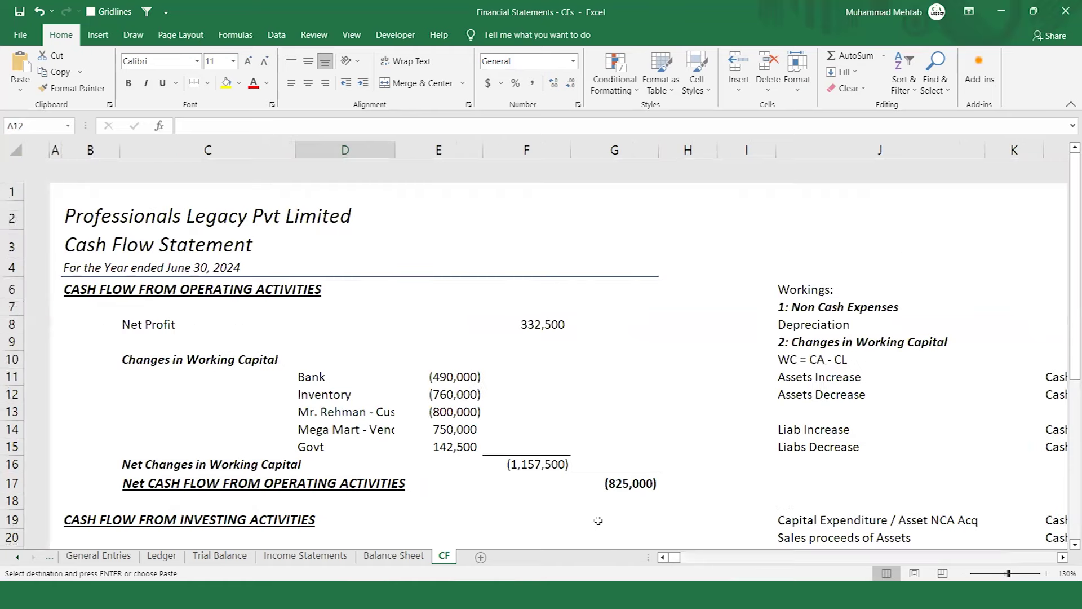
- Mark the Computer row of the Trial Balance sheet with "CF" in cell G6
key(ctrl+Page_Up)
key(ctrl+Page_Up)
key(ctrl+Page_Up)
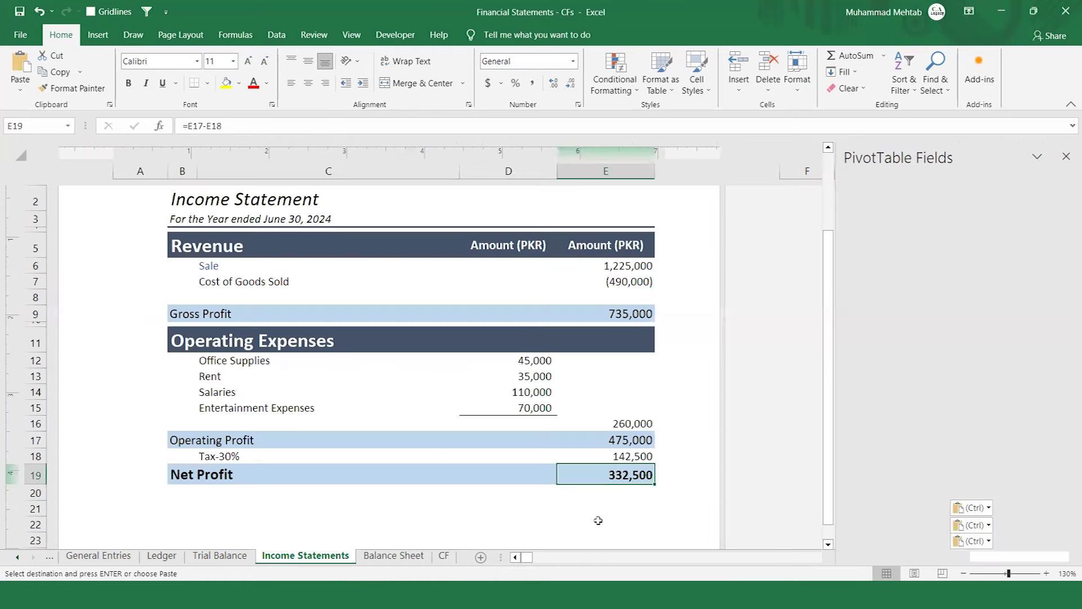
key(Right)
key(Right)
key(Right)
key(Right)
key(Right)
key(Right)
key(Right)
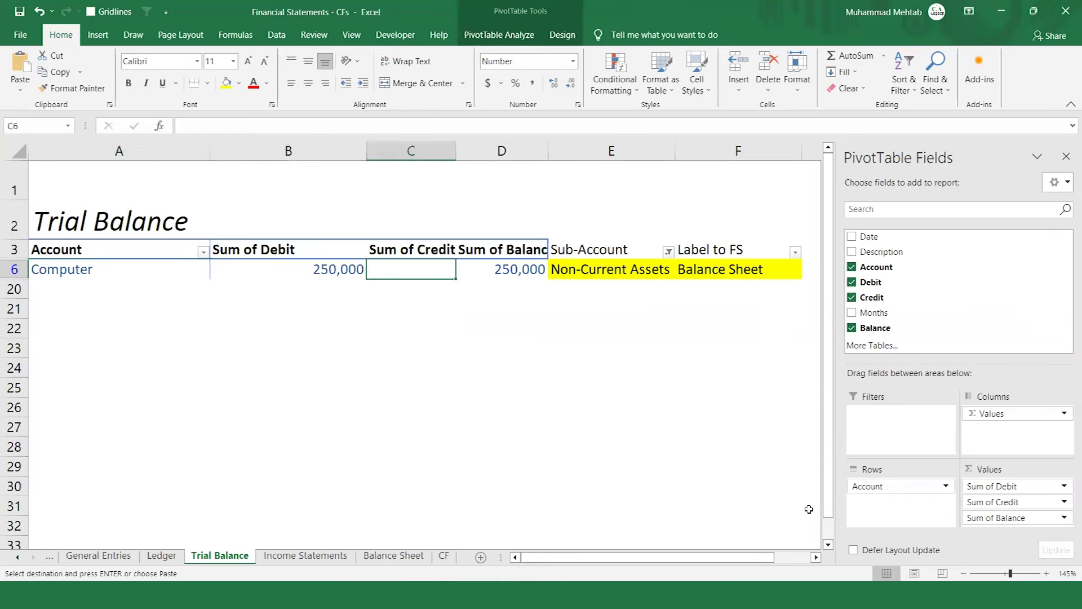
key(Left)
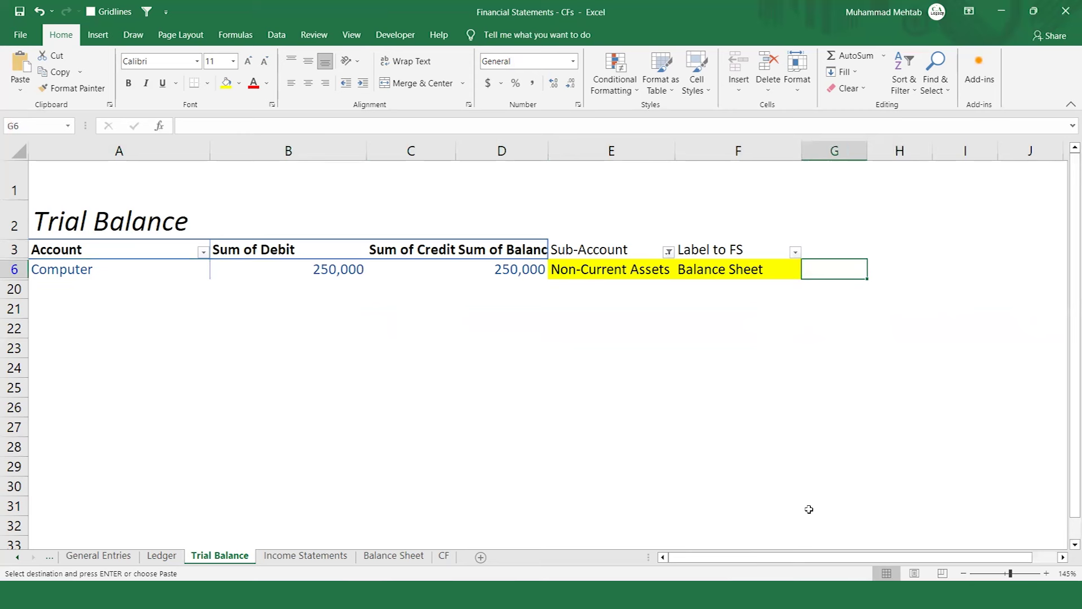
text(CF)
key(Return)
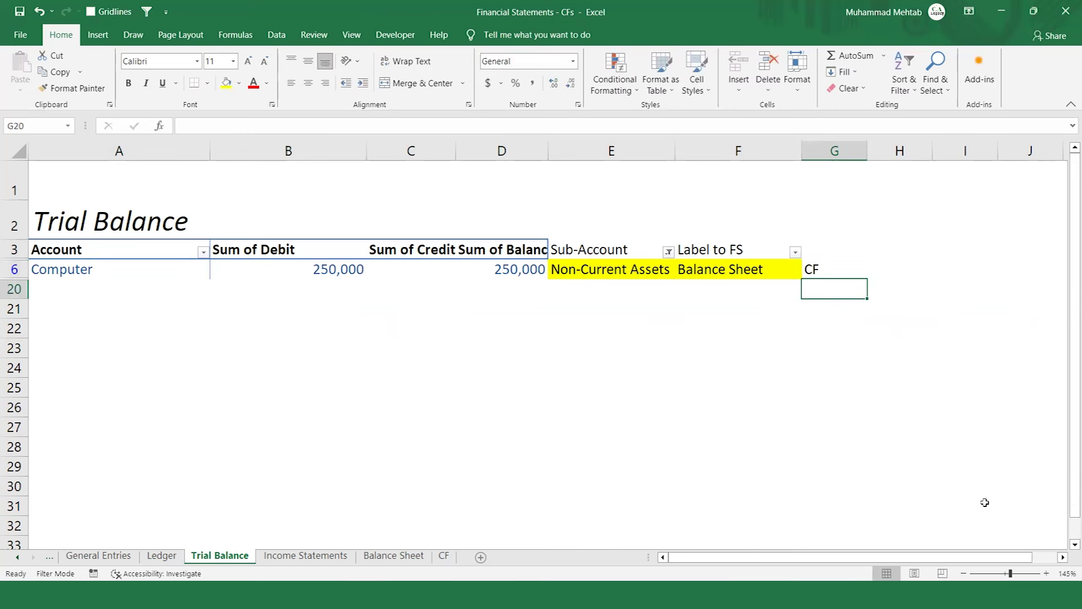
- Filter the trial balance's Sub-Account column to show only Equity
click(668, 253)
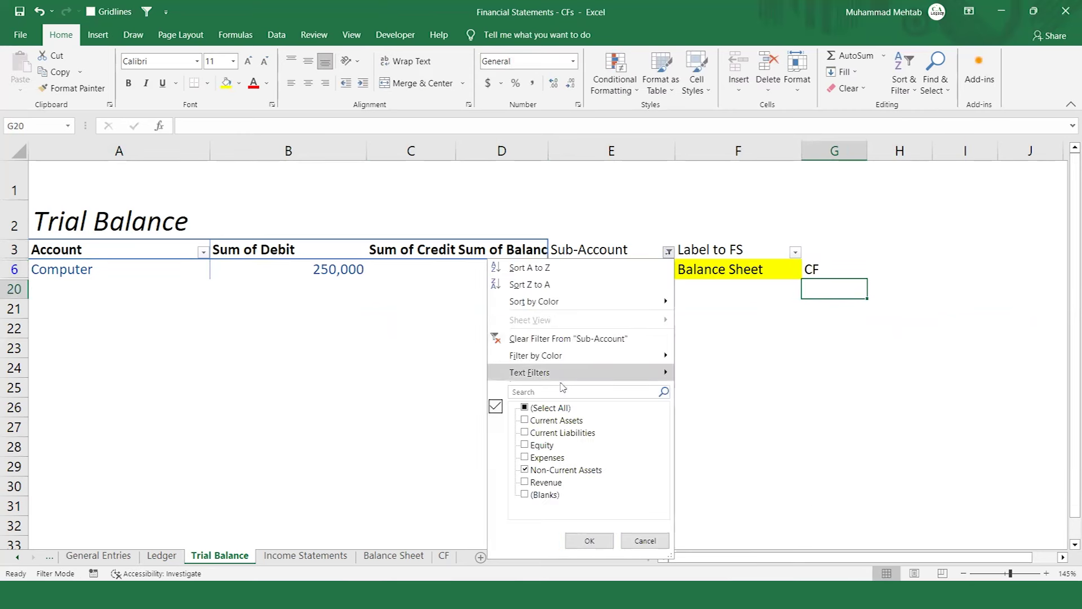
click(532, 409)
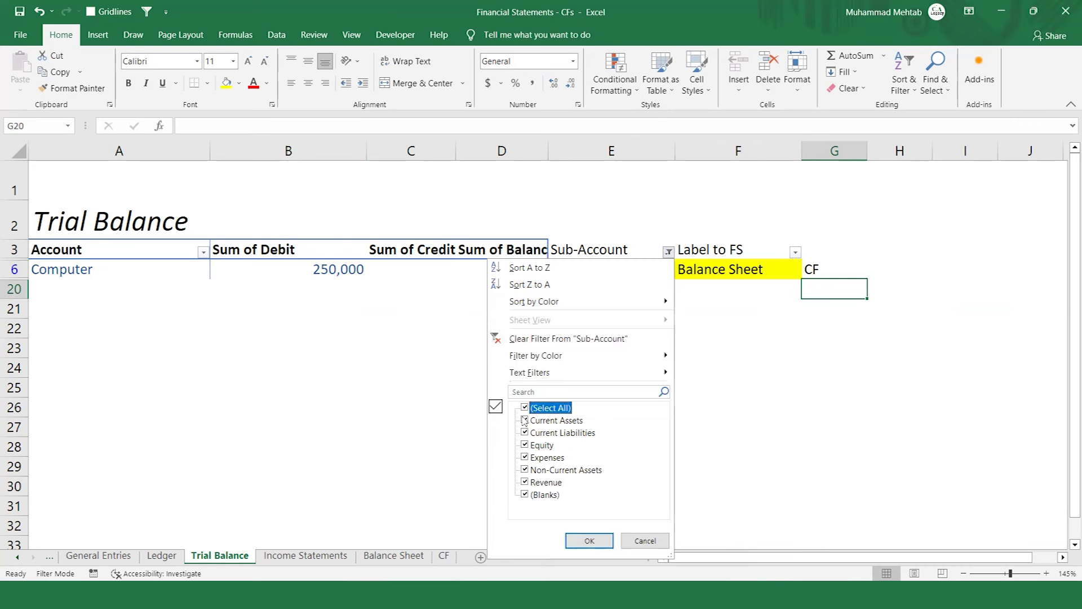
click(525, 407)
click(525, 444)
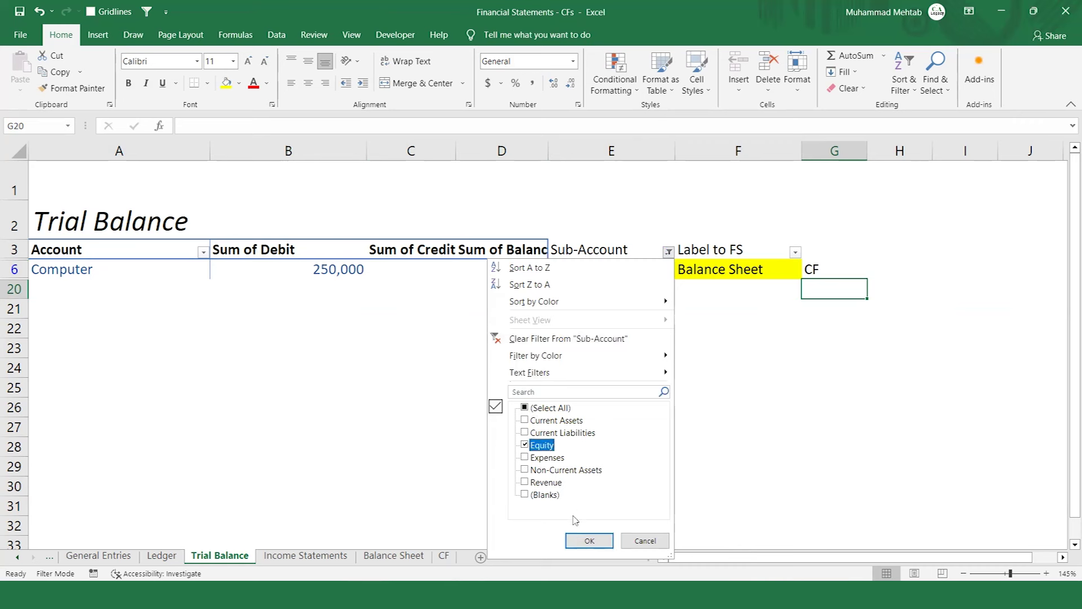
click(584, 542)
- Copy the Equity account name from A8 of the trial balance and paste it as values into D27 of the CF sheet
key(Up)
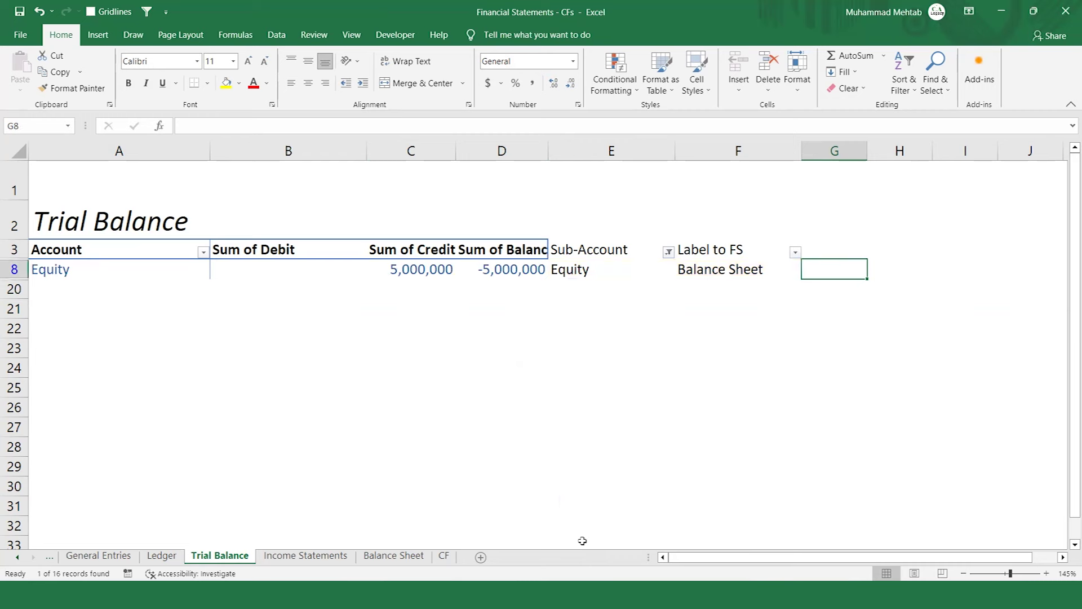
key(Left)
key(Left)
key(Left)
key(Left)
key(Left)
key(Left)
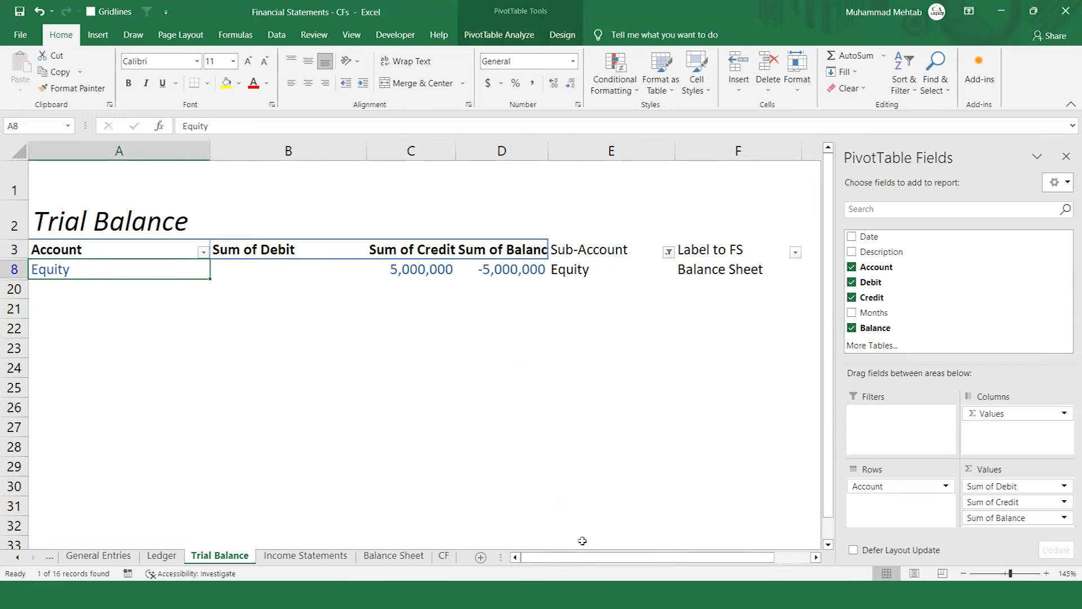
key(ctrl+c)
key(ctrl+Page_Down)
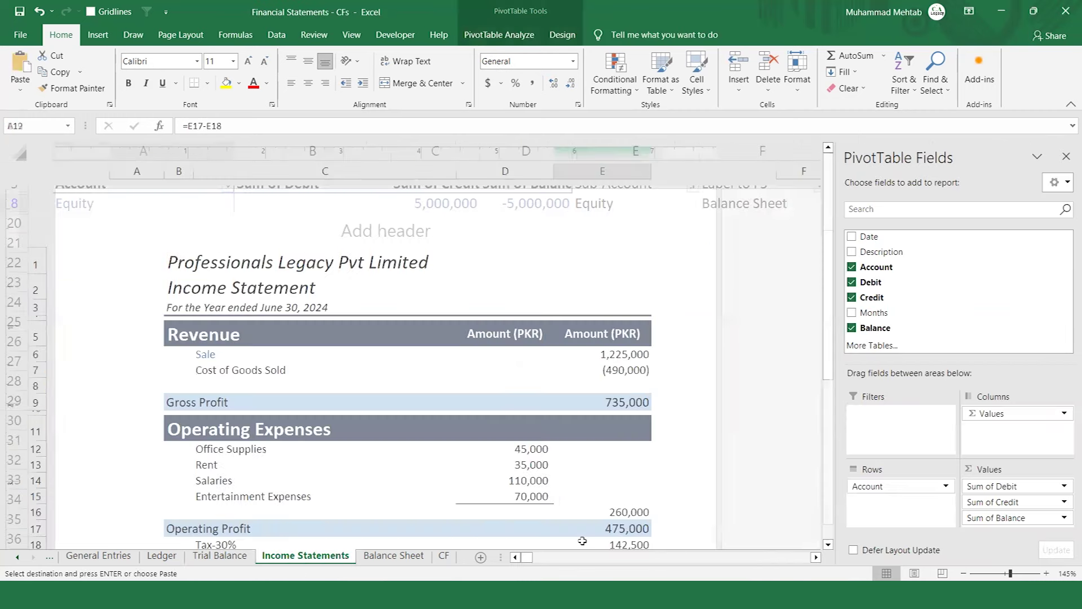
key(ctrl+Page_Down)
key(ctrl+Page_Down)
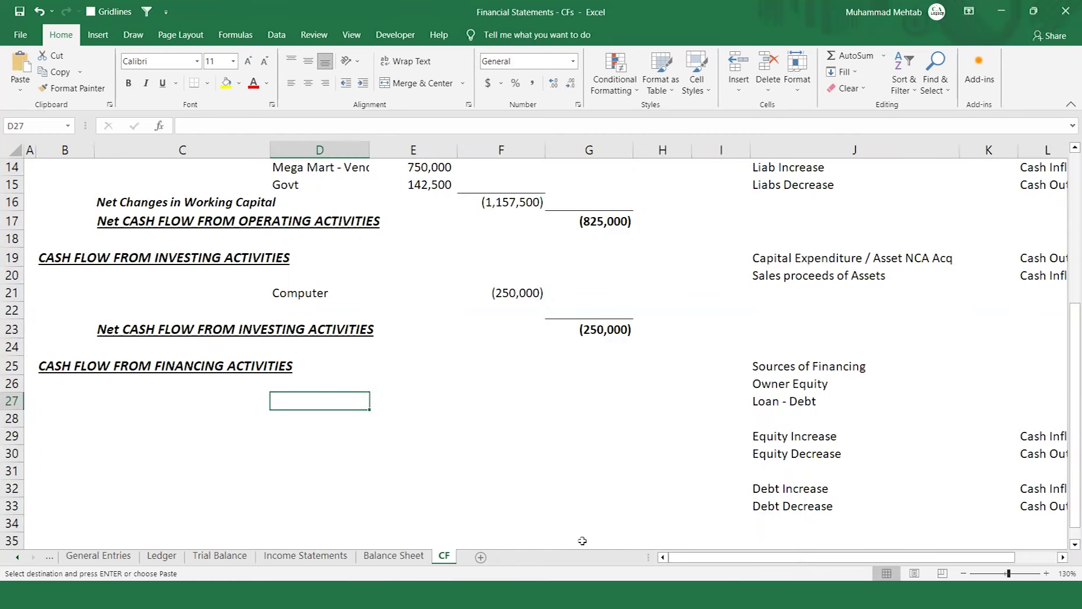
key(alt)
key(e)
key(s)
key(v)
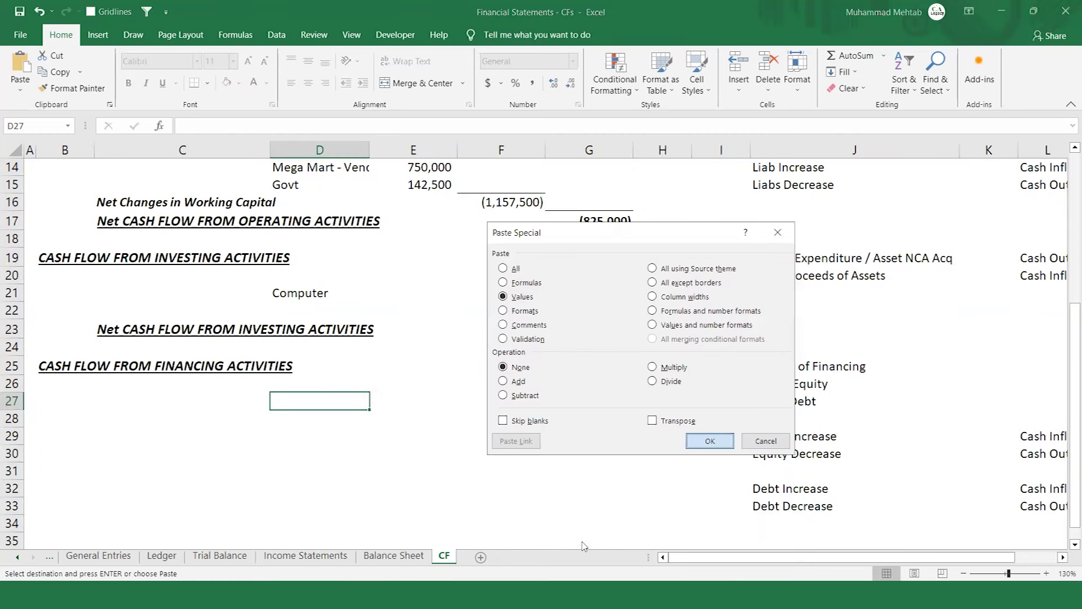
key(Return)
- In F27, look up the Equity balance with =VLOOKUP(D27,'Trial Balance'!$A$3:$D$8,4,0)
key(Right)
key(Right)
key(Right)
key(Left)
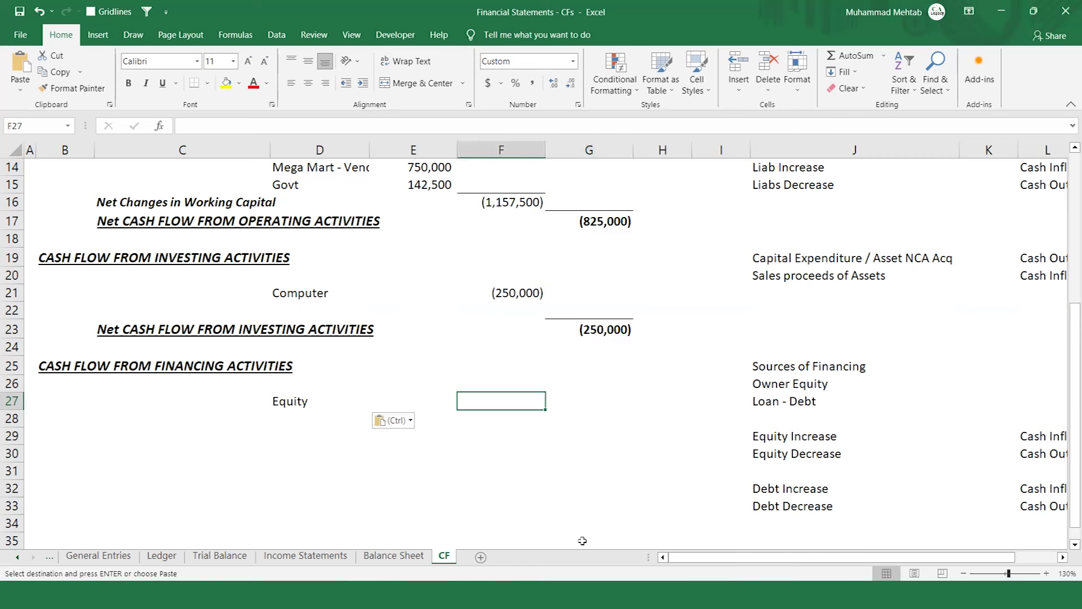
text(=vl)
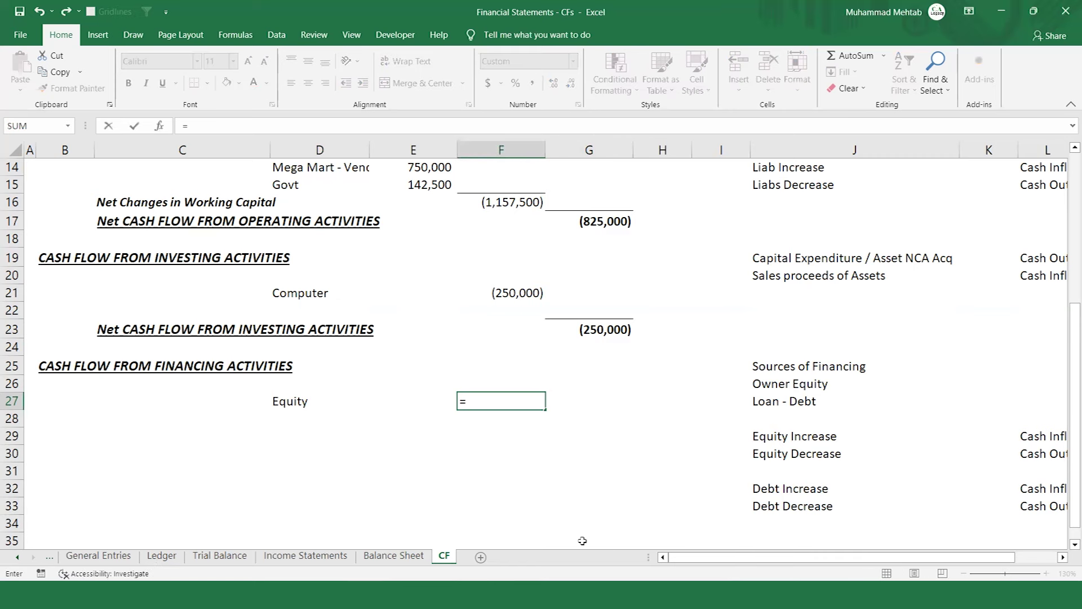
key(Tab)
key(Left)
key(Left)
key(Left)
key(Right)
text(,)
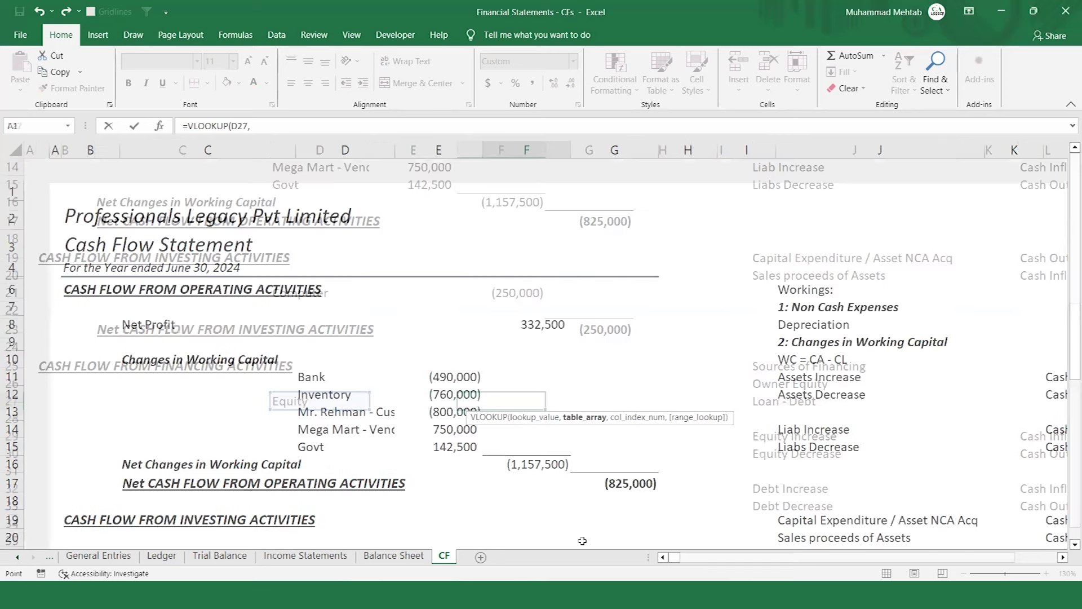
key(ctrl+Page_Up)
key(ctrl+Page_Up)
key(ctrl+Page_Up)
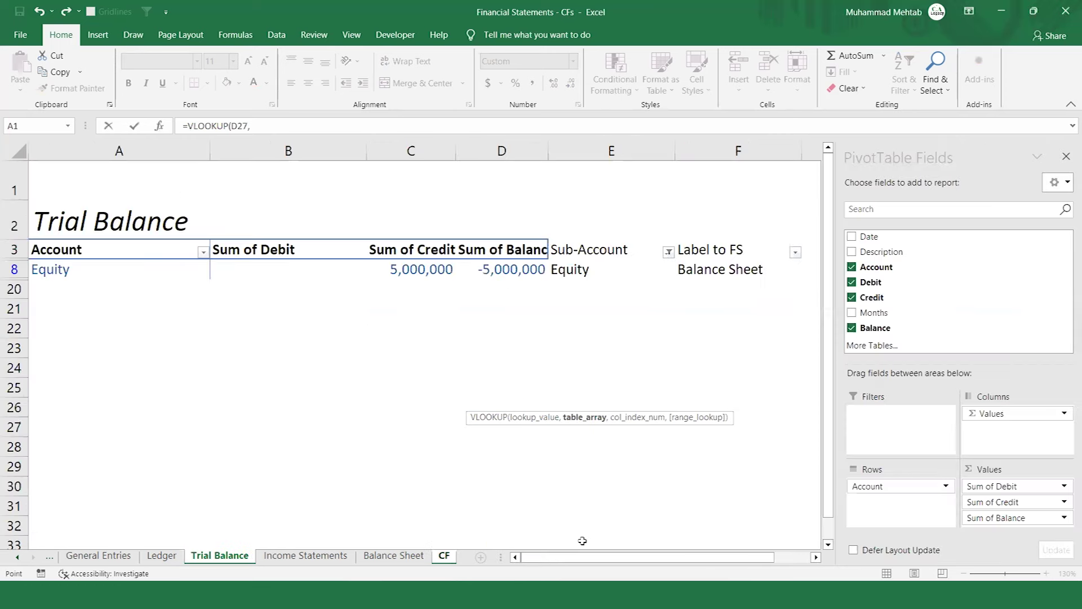
drag(181, 251, 181, 253)
key(shift+Right)
key(shift+Right)
key(shift+Right)
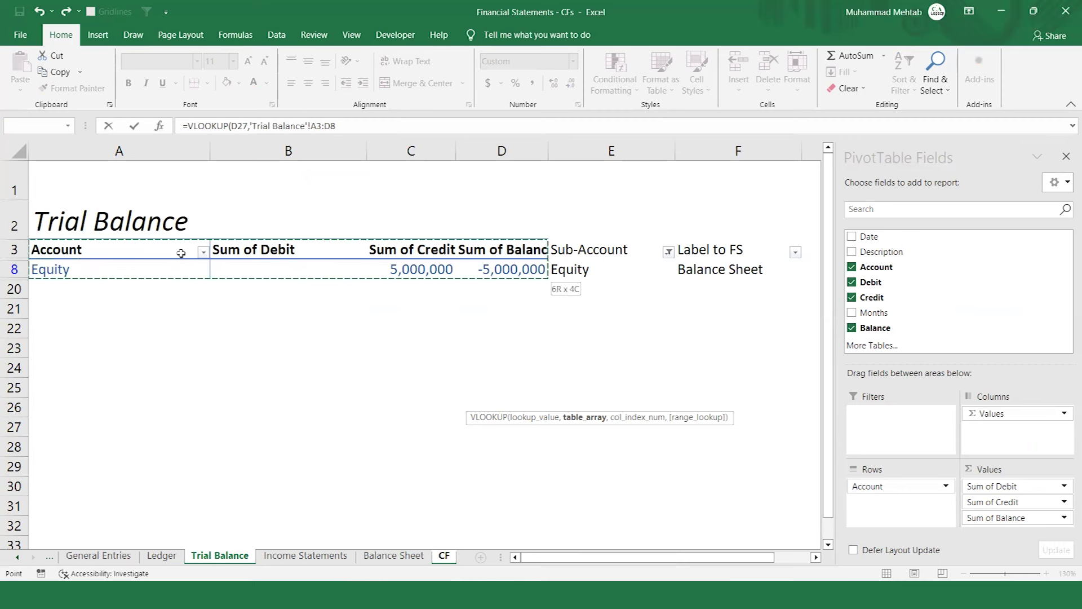
key(F4)
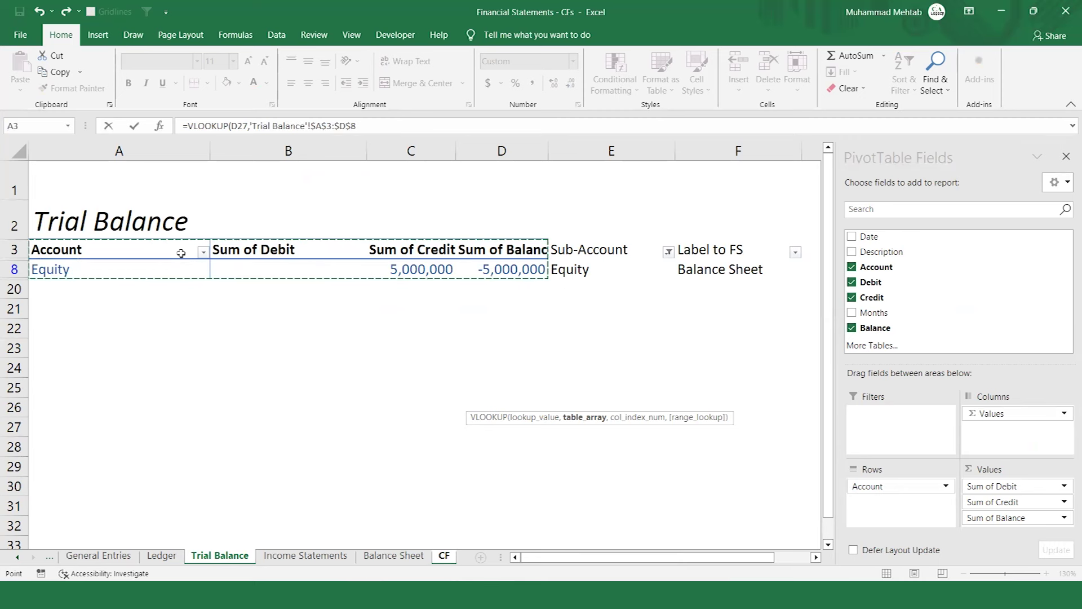
text(,)
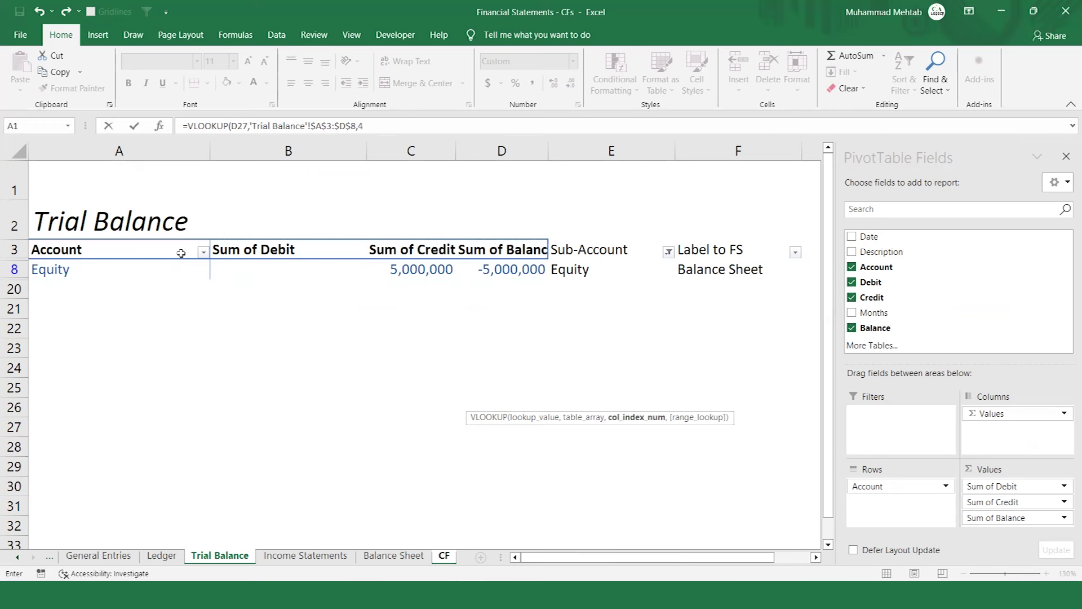
text(4,)
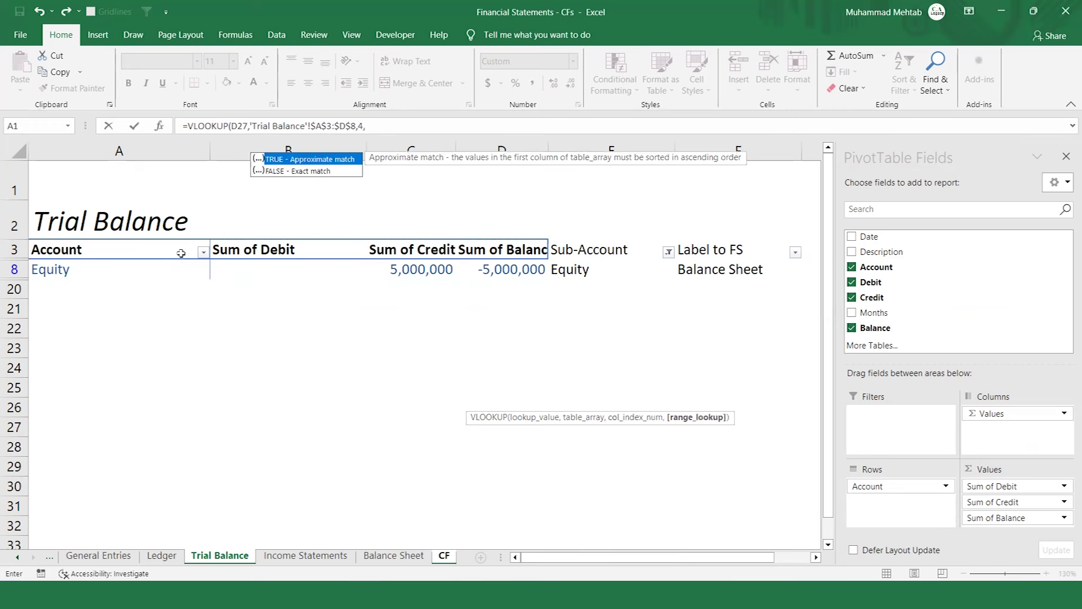
text(0)
key(Return)
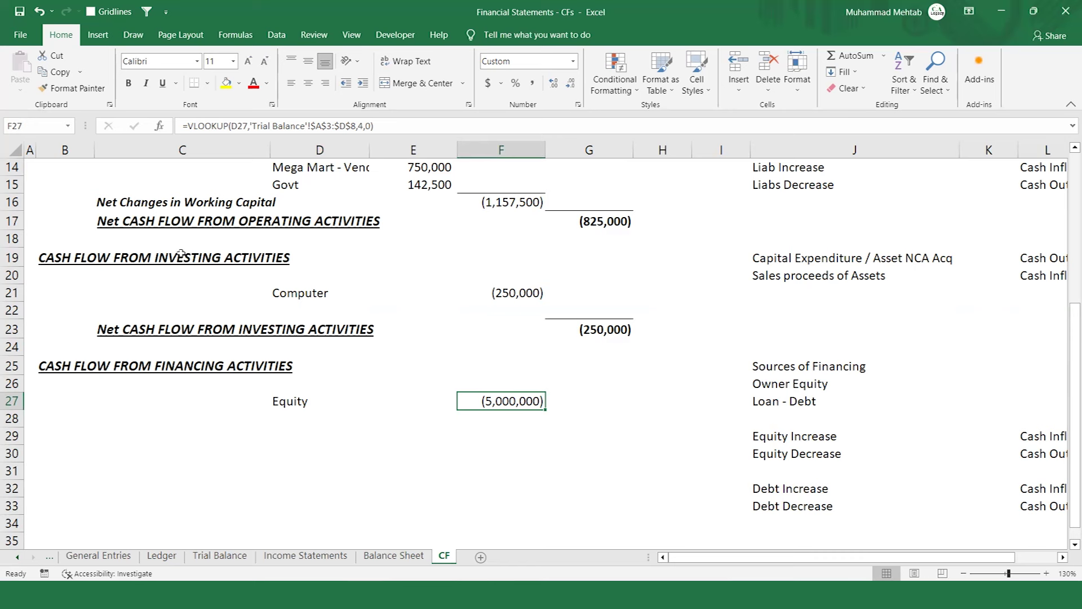
- Check the workings in J29:N29 for how an equity increase is treated in the cash flow
key(Right)
key(Right)
key(Right)
key(Right)
key(Right)
key(Right)
key(Right)
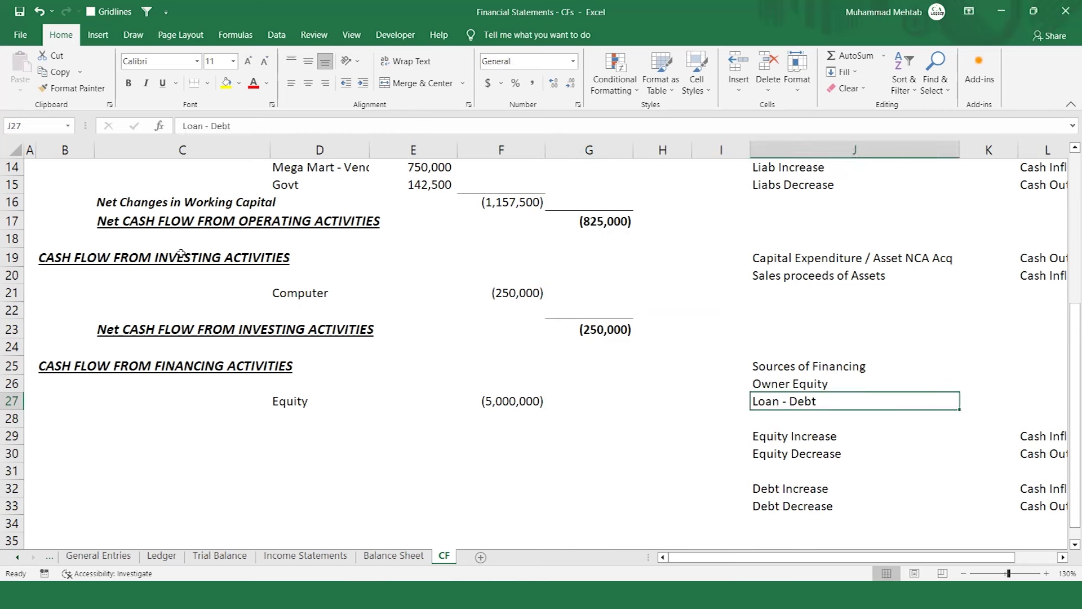
key(Right)
key(Down)
key(Down)
key(Left)
key(Left)
key(Left)
key(Left)
key(Left)
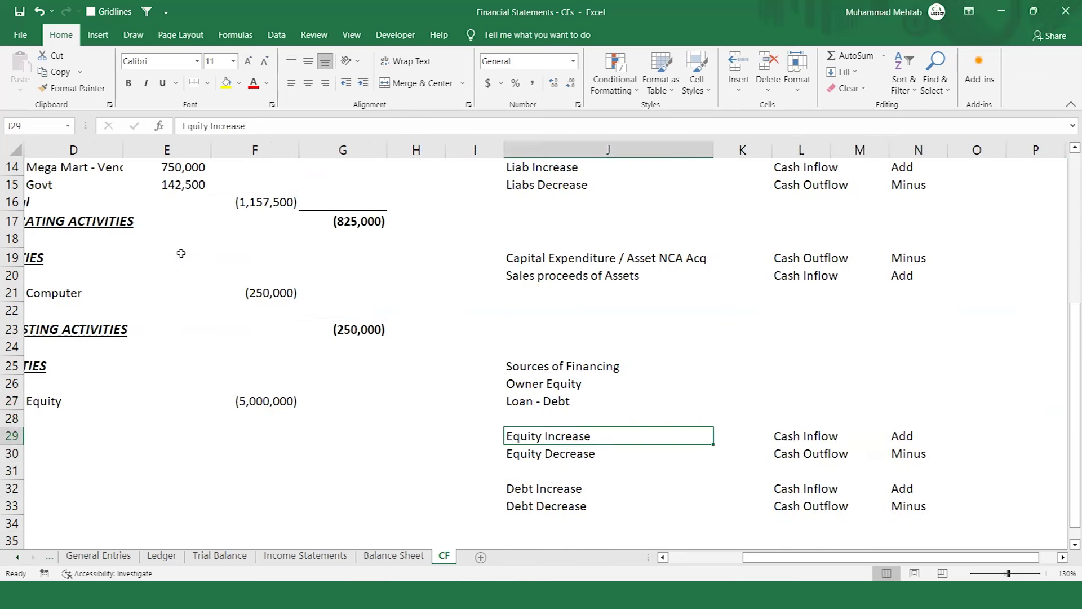
key(Right)
key(Left)
key(Left)
key(Left)
key(Up)
key(Left)
key(Up)
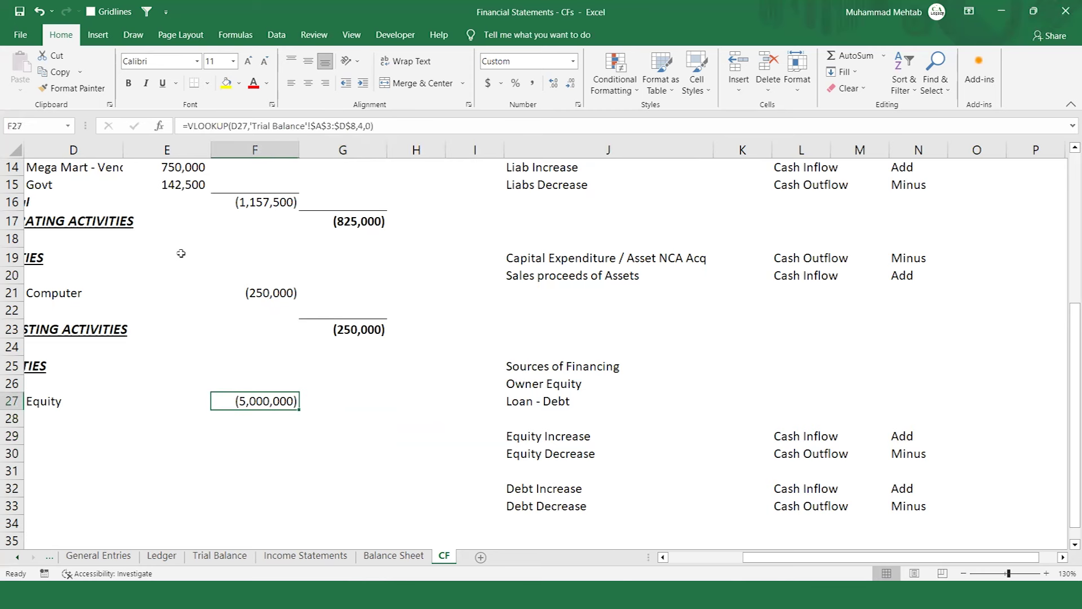
- Reverse the sign of the Equity amount in F27 by appending *-1 to its VLOOKUP formula
key(F2)
text(*-1)
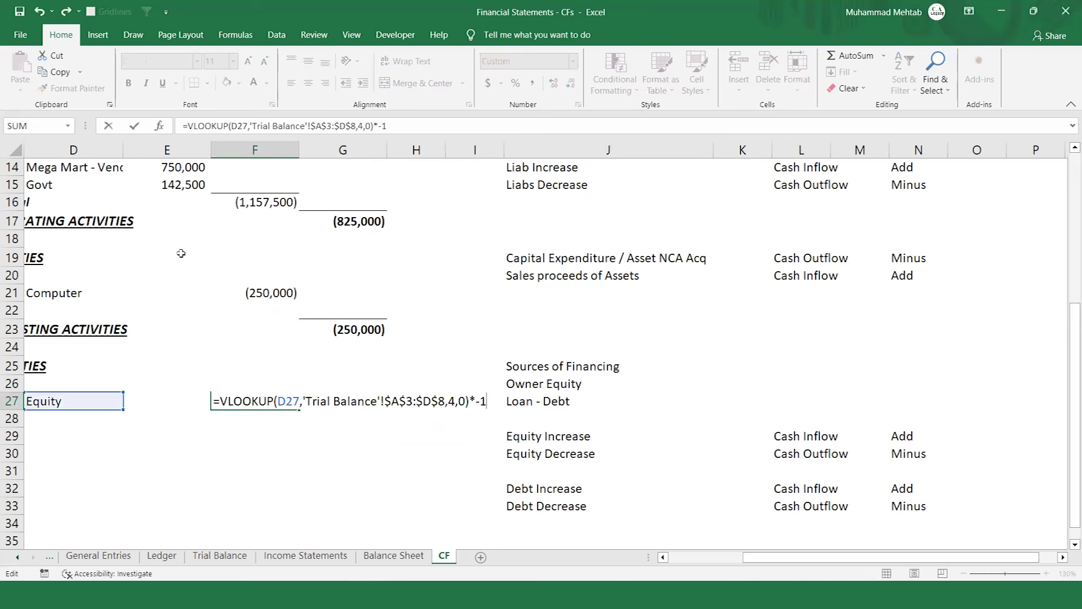
key(Return)
key(Up)
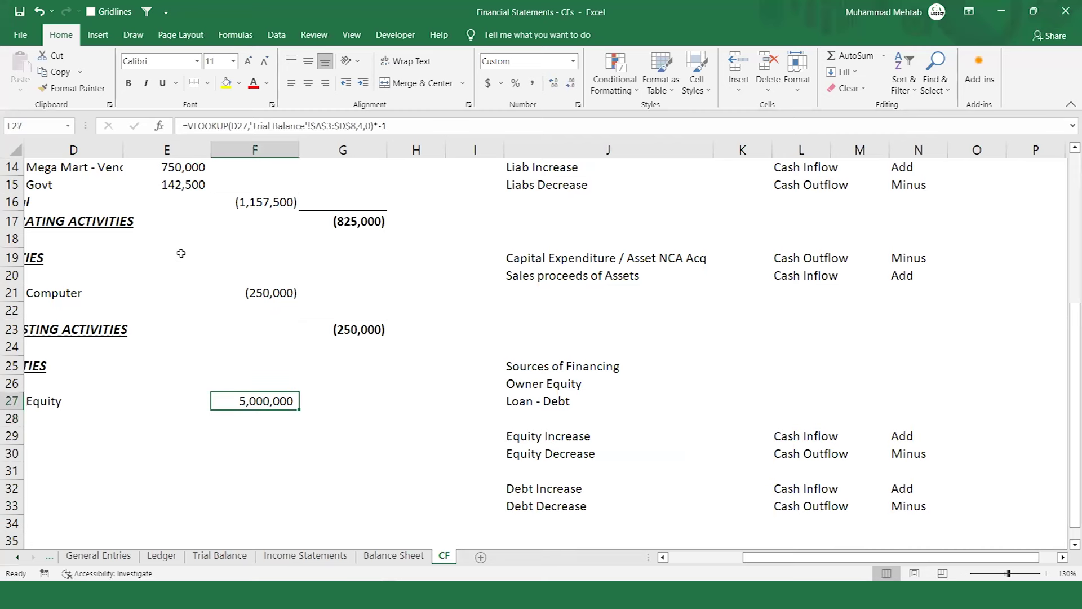
- Copy the "Net CASH FLOW FROM INVESTING ACTIVITIES" label from C23 and paste it into C29
key(Down)
key(Left)
key(Left)
key(Left)
key(Left)
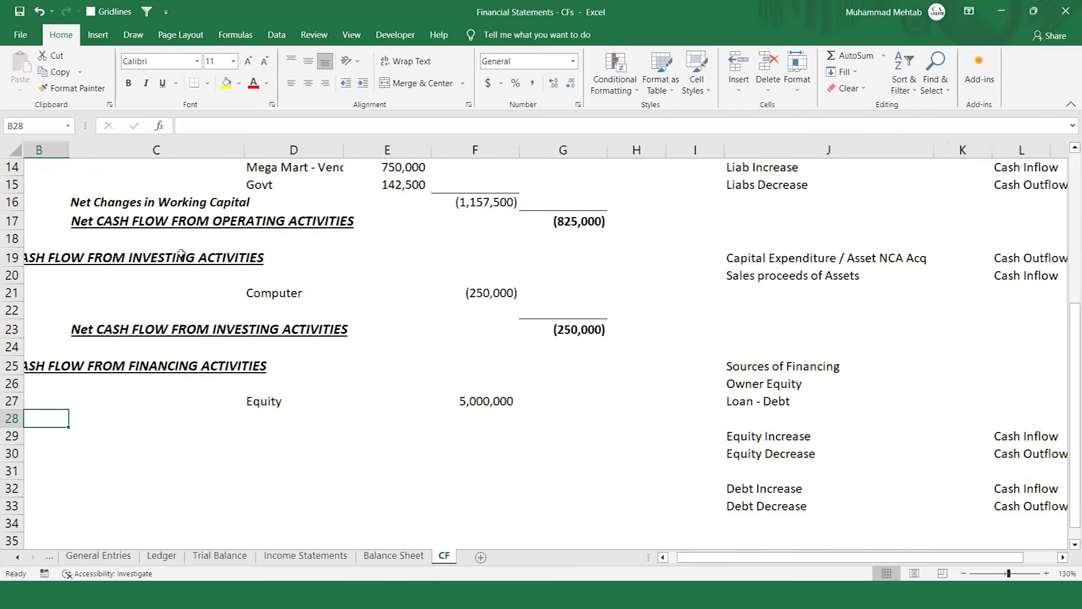
key(Up)
key(Up)
key(Up)
key(Up)
key(Up)
key(Right)
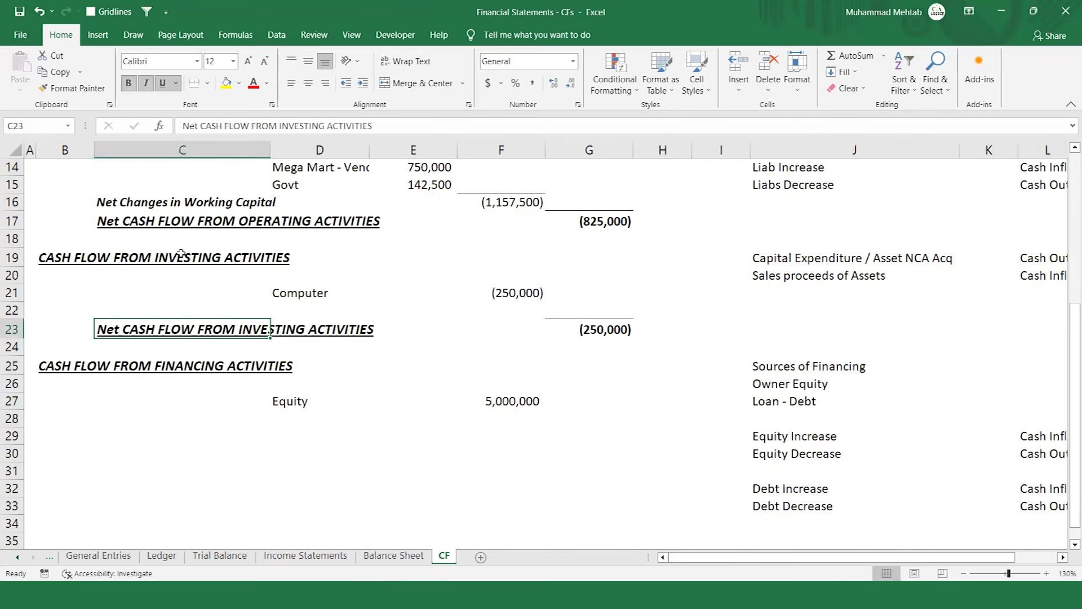
key(ctrl+c)
key(Down)
key(Down)
key(Down)
key(Down)
key(Down)
key(Down)
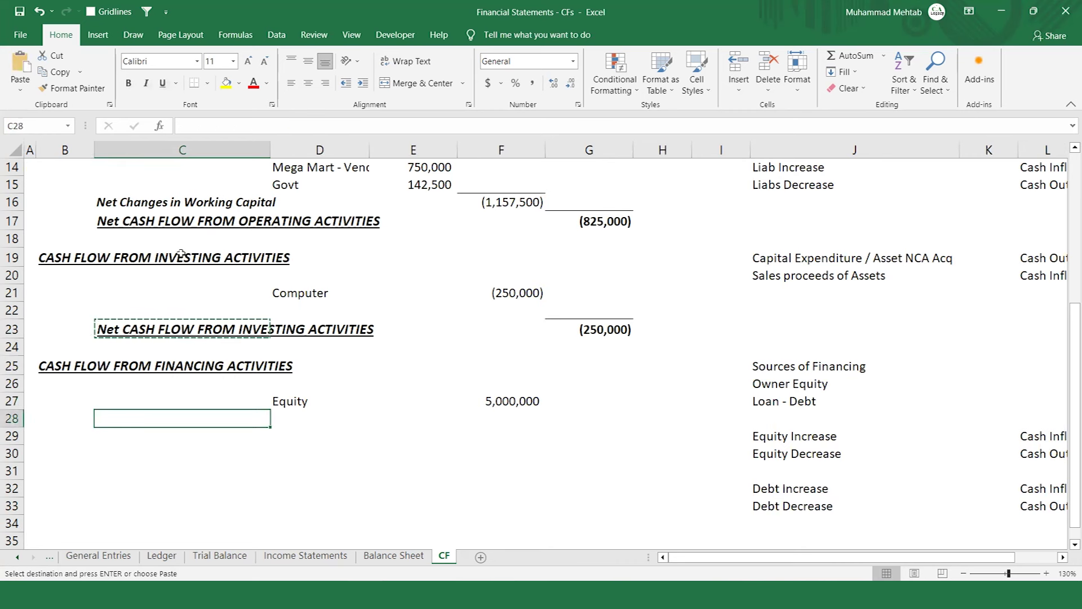
key(ctrl+v)
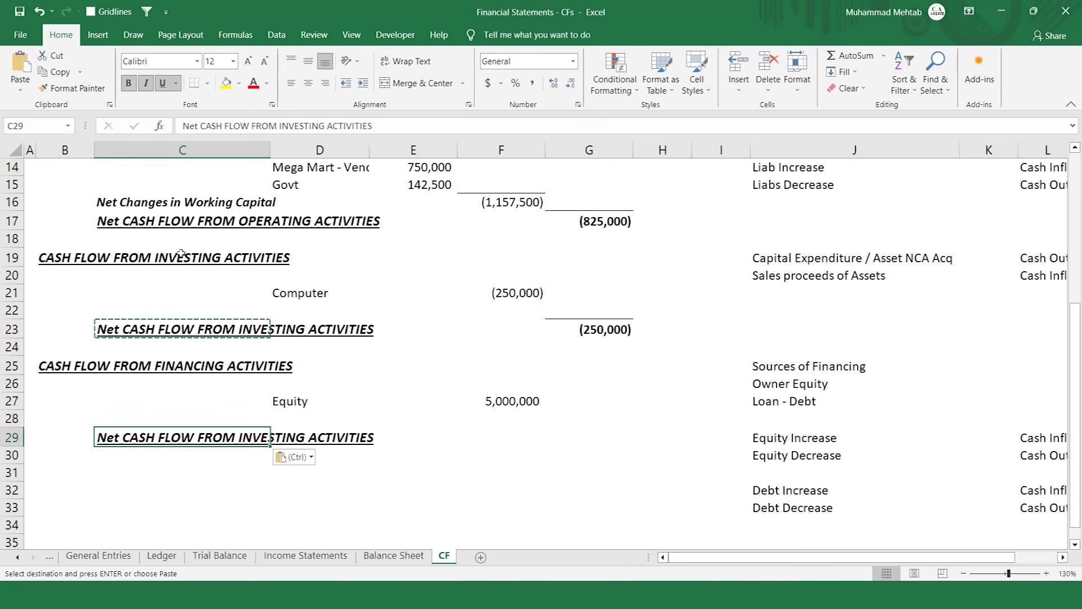
- Change the pasted label in C29 to "Net CASH FLOW FROM FINANCING ACTIVITIES"
key(F2)
key(Left)
key(Left)
key(Left)
key(Left)
key(Left)
key(Left)
key(Left)
key(Left)
key(Left)
key(Left)
key(Left)
key(BackSpace)
key(BackSpace)
key(BackSpace)
key(BackSpace)
key(BackSpace)
key(BackSpace)
key(BackSpace)
key(BackSpace)
key(BackSpace)
text(Fina)
key(BackSpace)
key(BackSpace)
key(BackSpace)
text(INANCING)
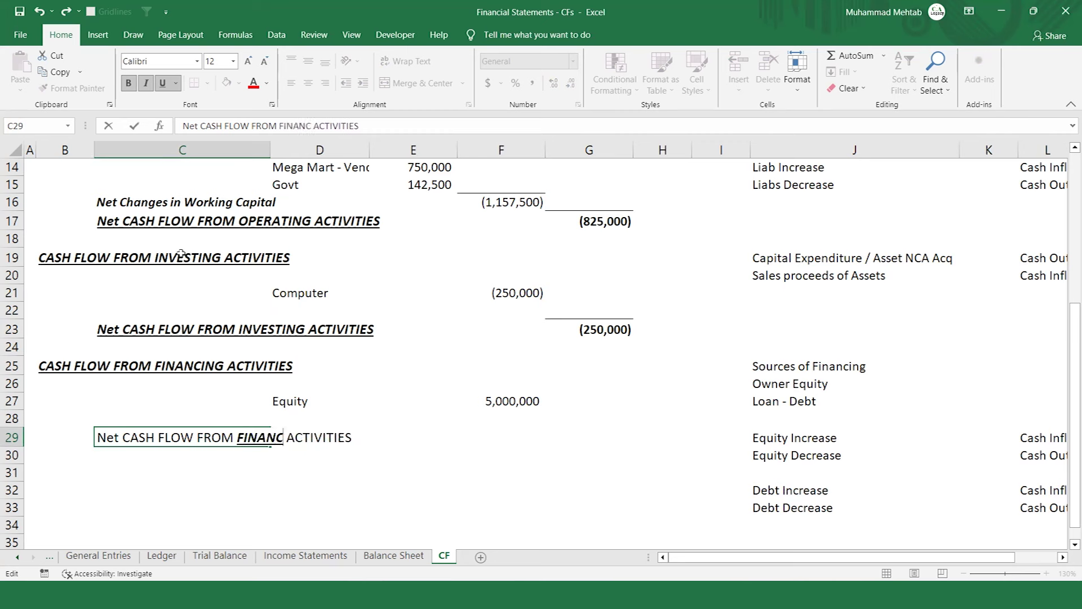
key(ctrl+Return)
- Enter the net financing cash flow in G29 as the SUM of F27
key(Right)
key(Right)
key(Right)
key(Right)
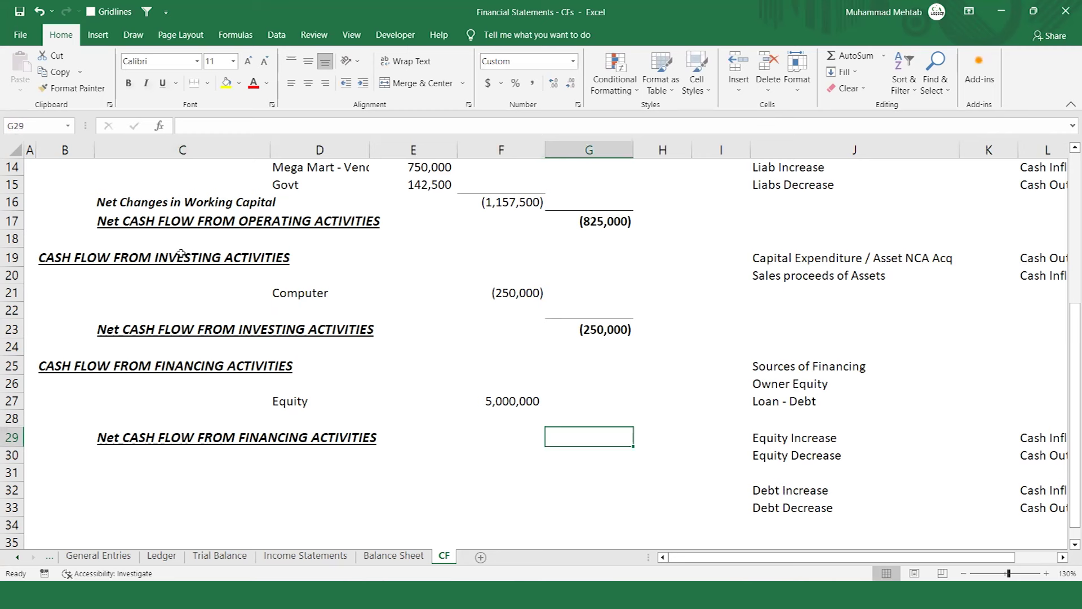
key(Up)
key(Up)
key(Up)
key(Up)
key(Up)
key(Up)
key(Down)
key(Down)
key(Down)
key(Down)
key(Down)
key(Down)
text(=SUM)
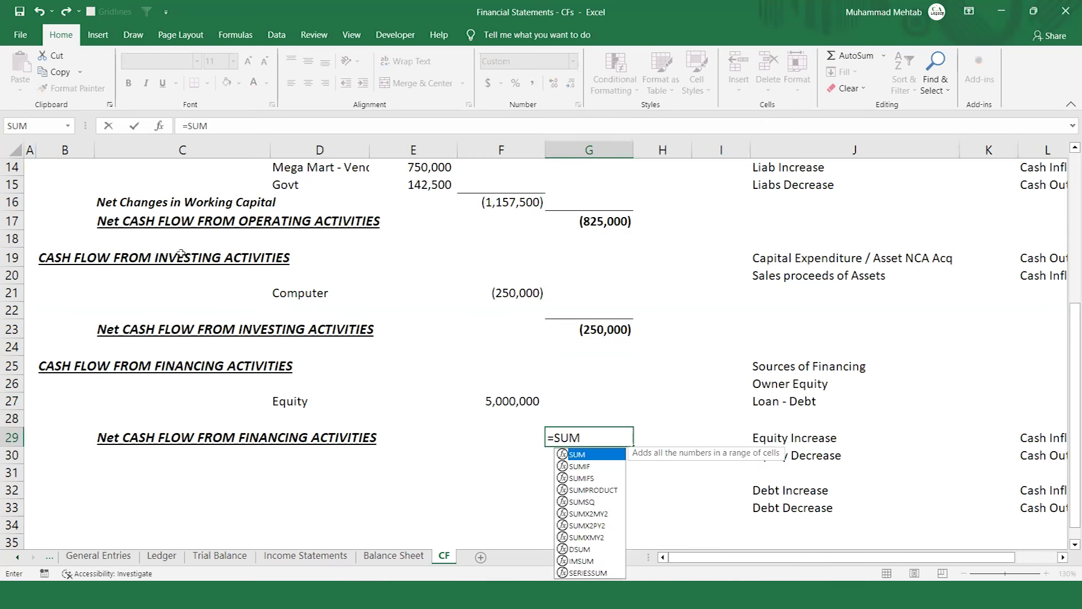
text(()
key(Left)
key(Up)
key(Up)
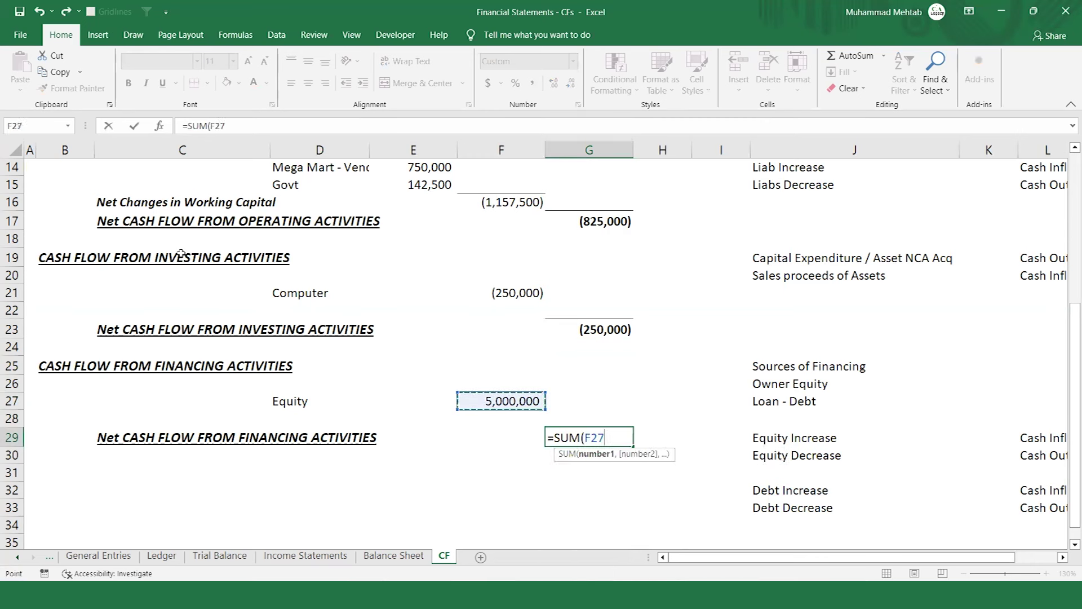
key(Return)
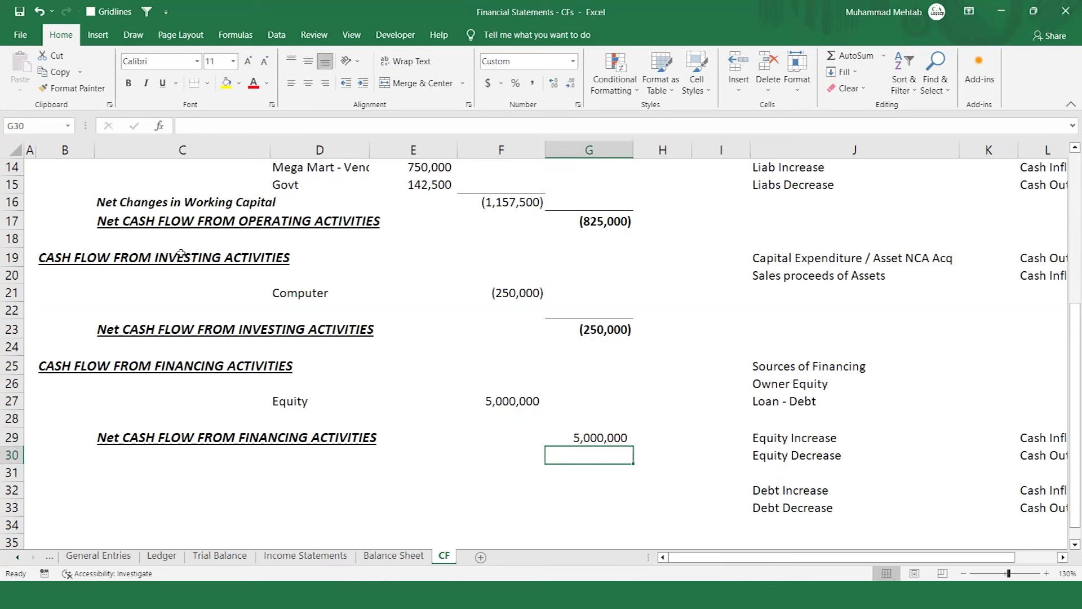
- Copy the bold, top-bordered formatting of the net investing total in G23 onto the net financing total in G29
click(567, 321)
click(72, 88)
click(597, 437)
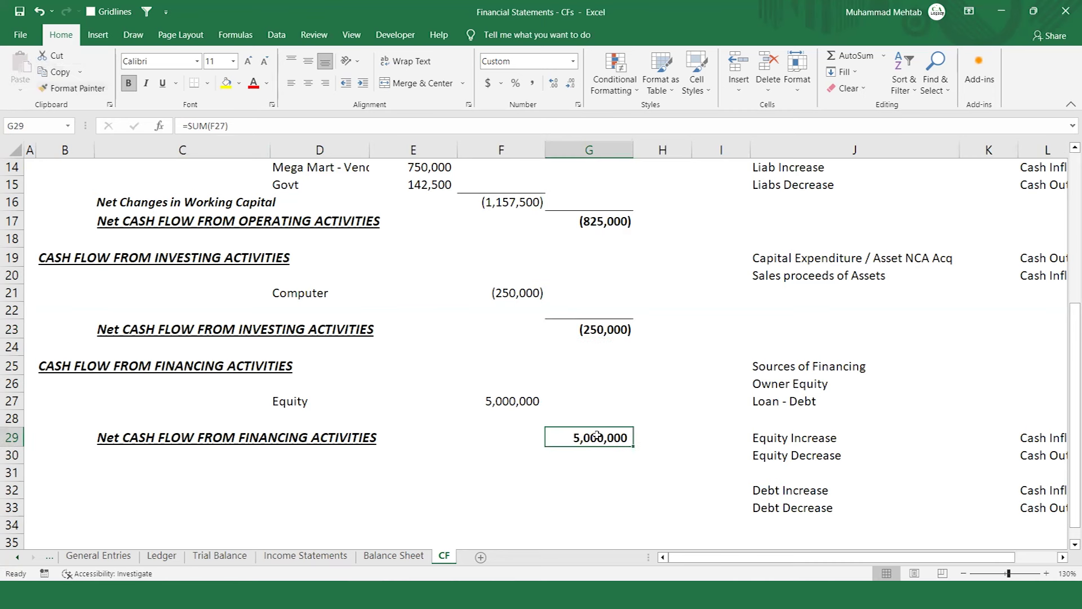
key(Down)
key(Down)
key(Down)
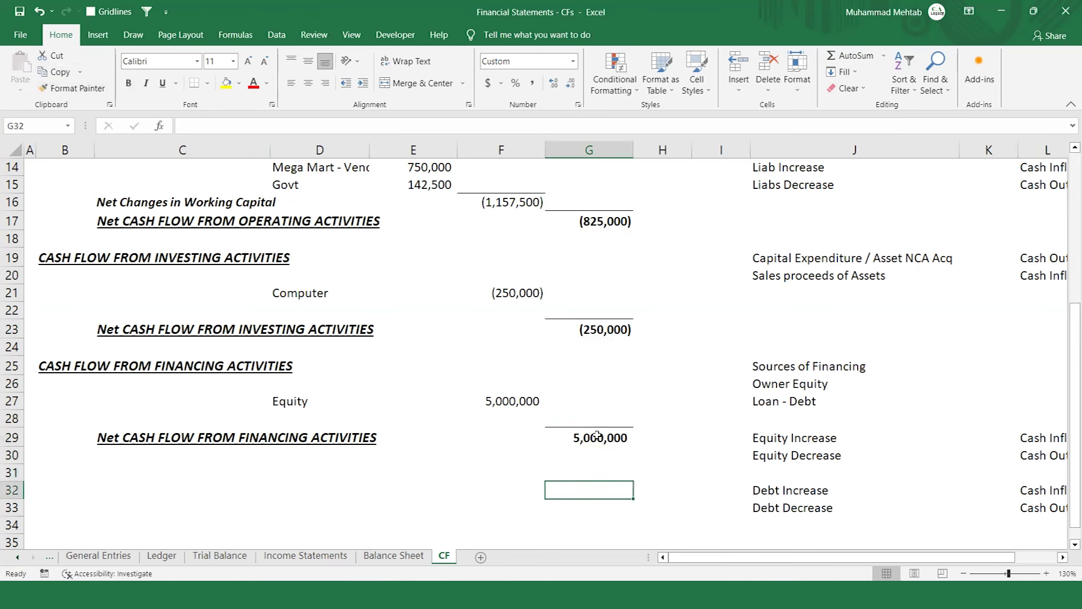
key(Up)
key(Up)
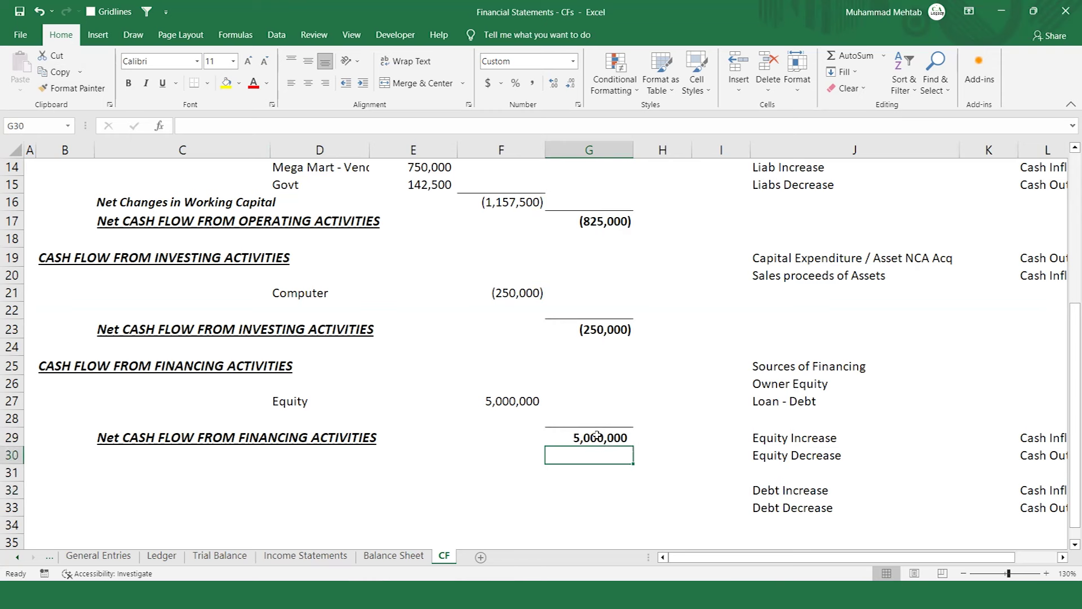
- Enter the formula ="Changes in " & D11 in C11 to build the label for the Bank row
key(Left)
key(Left)
key(Left)
key(Left)
key(Left)
key(Right)
key(Right)
key(Up)
key(Up)
key(Up)
key(Up)
key(Up)
key(Up)
key(Up)
key(Up)
key(Up)
key(Up)
key(Up)
key(Up)
key(Up)
key(Up)
key(Up)
key(Up)
key(Up)
key(Up)
key(Up)
key(Up)
key(Down)
key(Down)
key(Down)
key(Down)
key(Down)
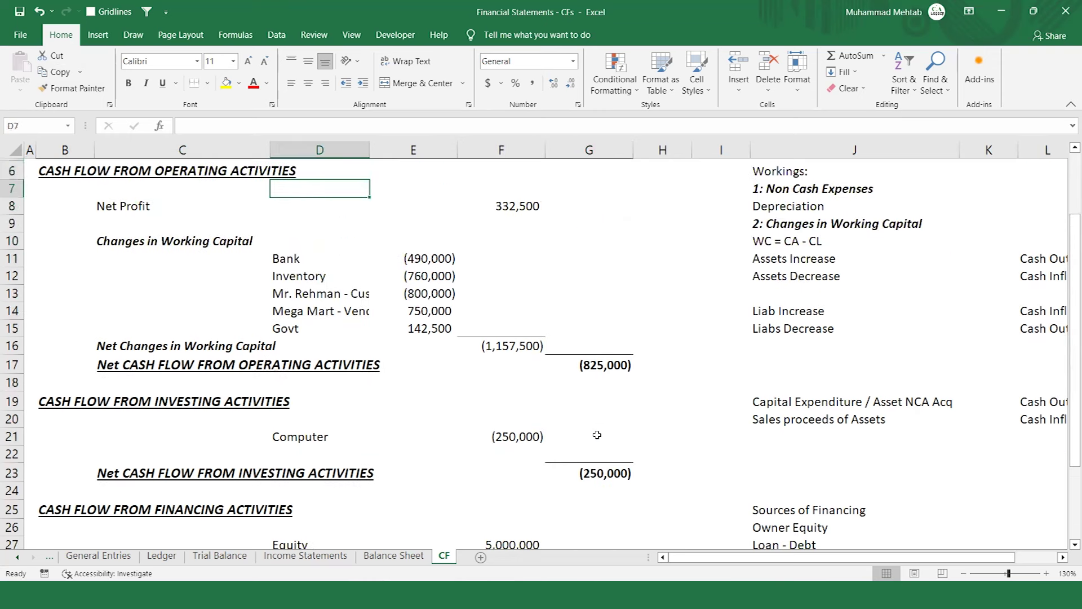
key(Left)
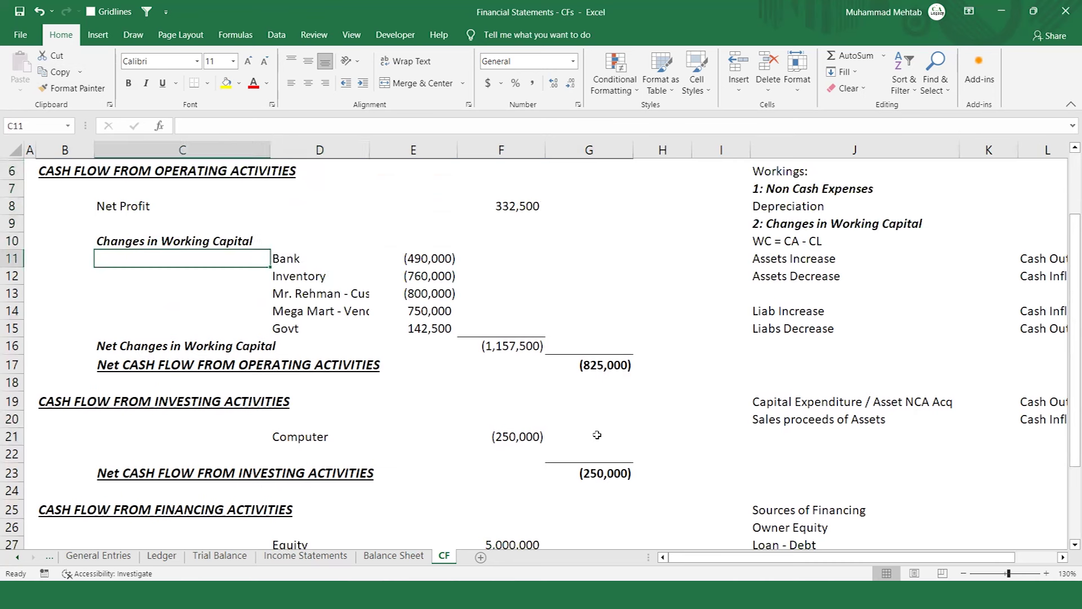
text(=)
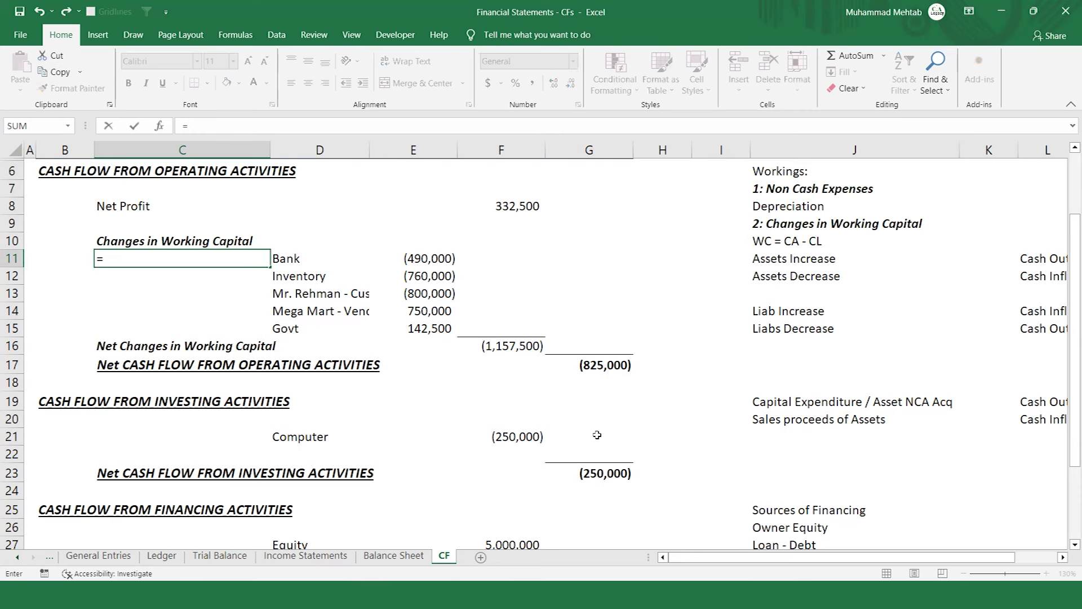
text("Changes in ")
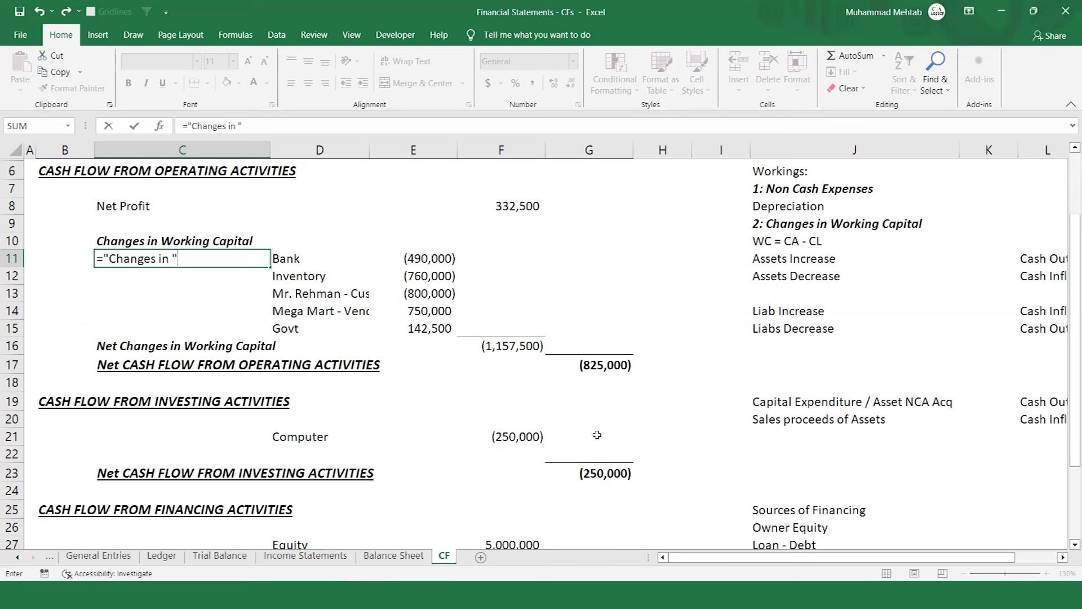
text( &)
click(299, 255)
key(Return)
- Fill the "Changes in" label formula from C11 down through C15
key(Up)
key(shift+Down)
key(shift+Down)
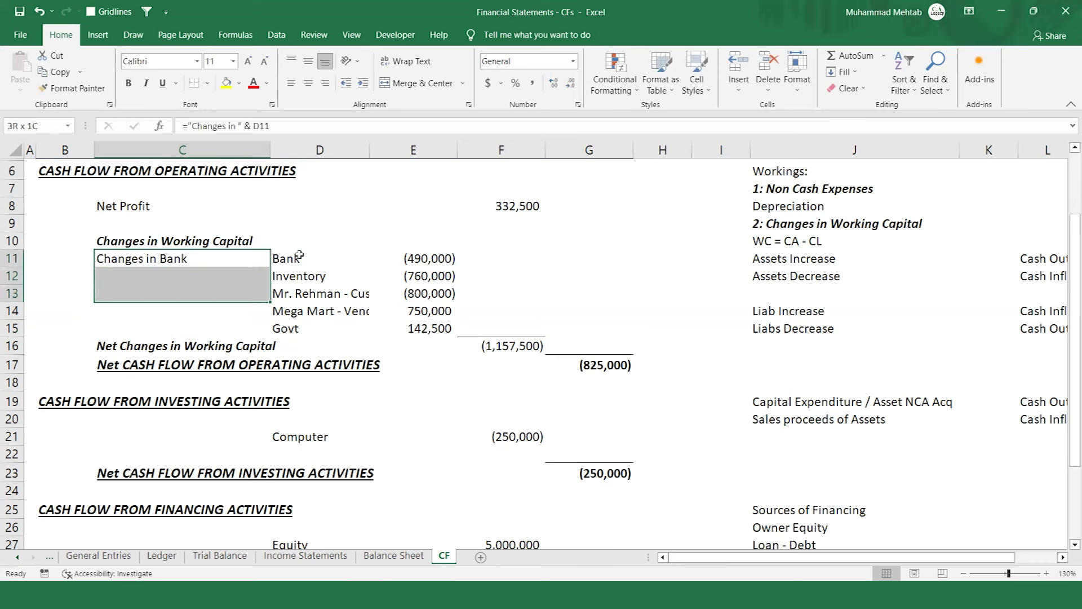
key(shift+Down)
key(shift+Down)
key(ctrl+d)
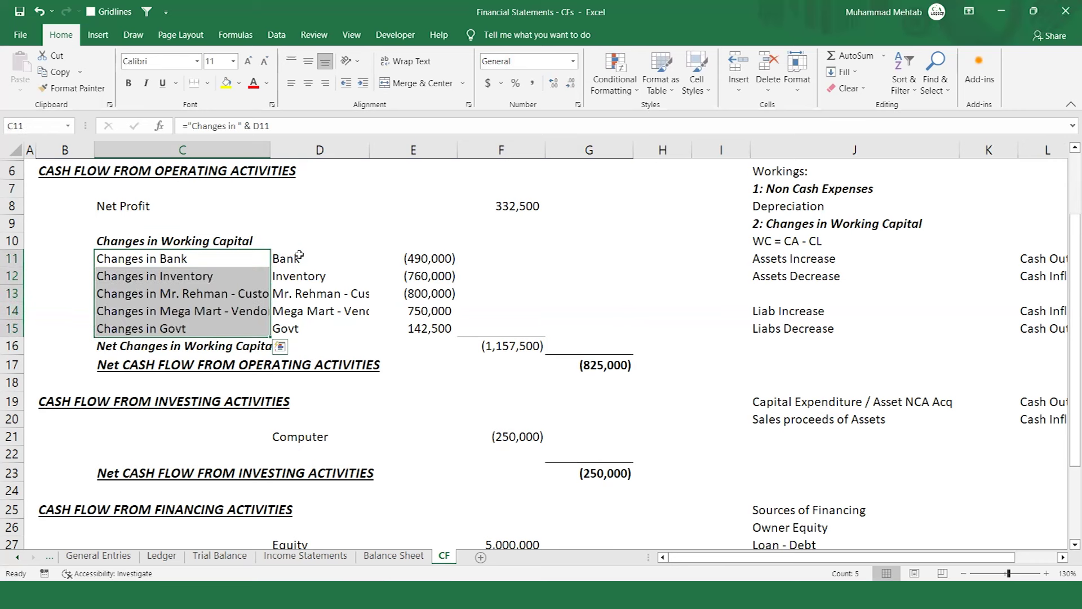
- Copy the label formula from C11 into C21 for the Computer row and C27 for the Equity row
key(Up)
key(Down)
key(ctrl+c)
key(Down)
key(Down)
key(Down)
key(Down)
key(Down)
key(Down)
key(Down)
key(Down)
key(Down)
key(Down)
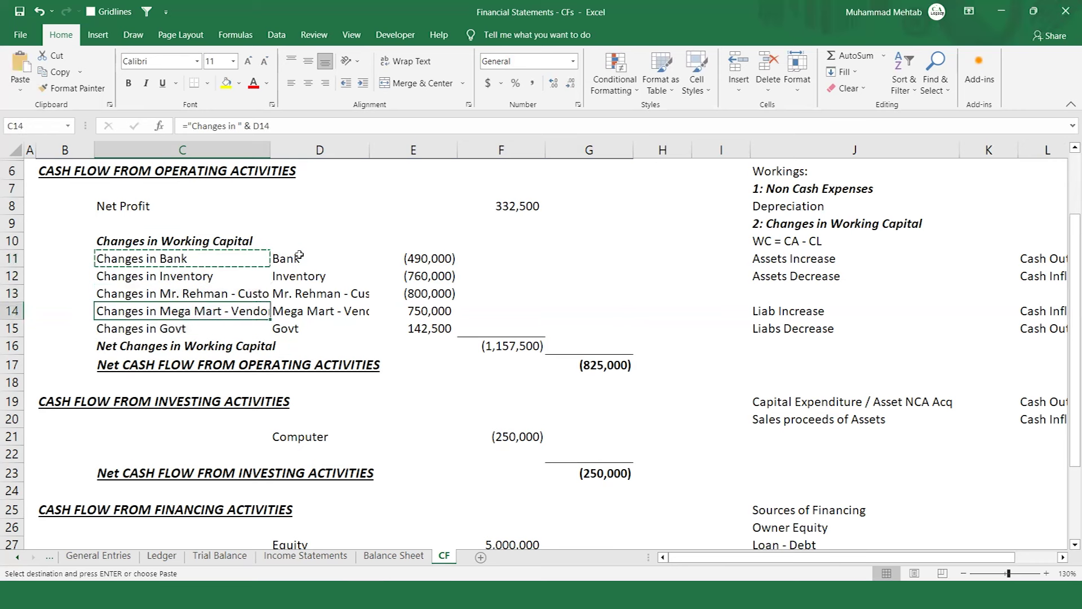
key(ctrl+v)
key(Down)
key(Down)
key(Down)
key(Down)
key(Down)
key(Down)
key(ctrl+v)
- Indent the working capital labels in C11:C15 by one level
key(Up)
key(Up)
key(Up)
key(Up)
key(Up)
key(Up)
key(Up)
key(Up)
key(Up)
key(Up)
key(Up)
key(Up)
key(Up)
key(Up)
key(Up)
key(Up)
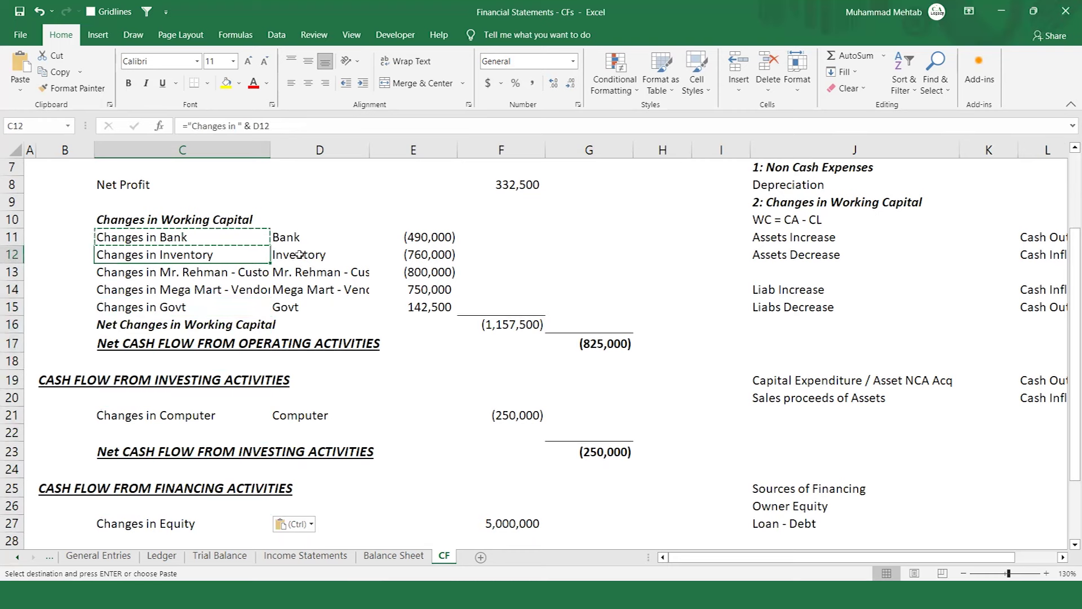
key(shift+Down)
key(shift+Down)
key(shift+Down)
key(shift+Down)
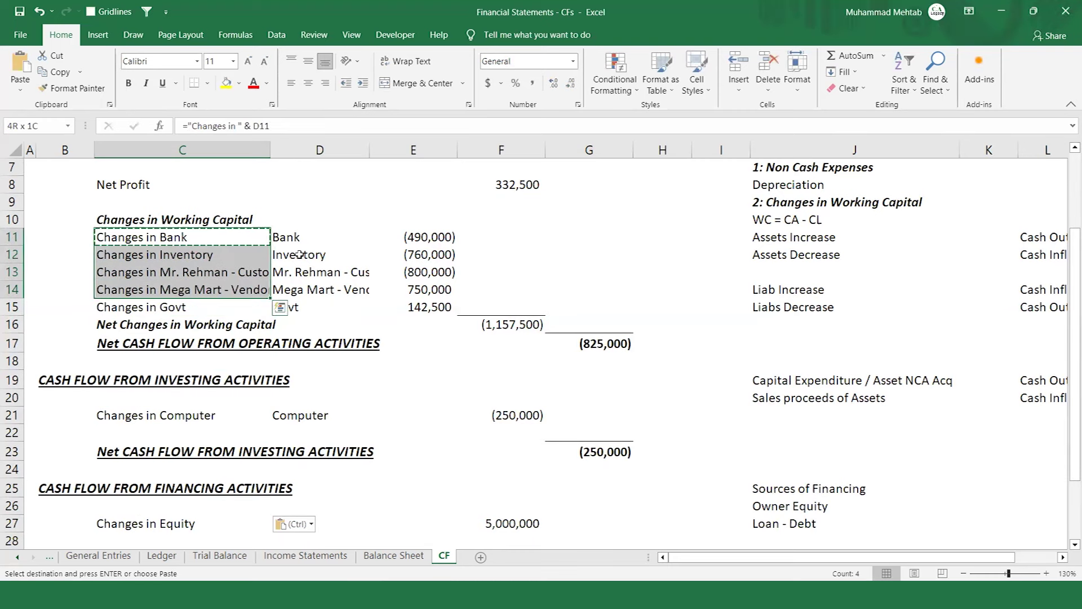
click(363, 83)
- Indent the "Changes in Computer" label in C21 and the "Changes in Equity" label in C27 by one level
key(Down)
key(Down)
key(Down)
key(Down)
key(Down)
key(Down)
key(Down)
key(Down)
key(Down)
key(Down)
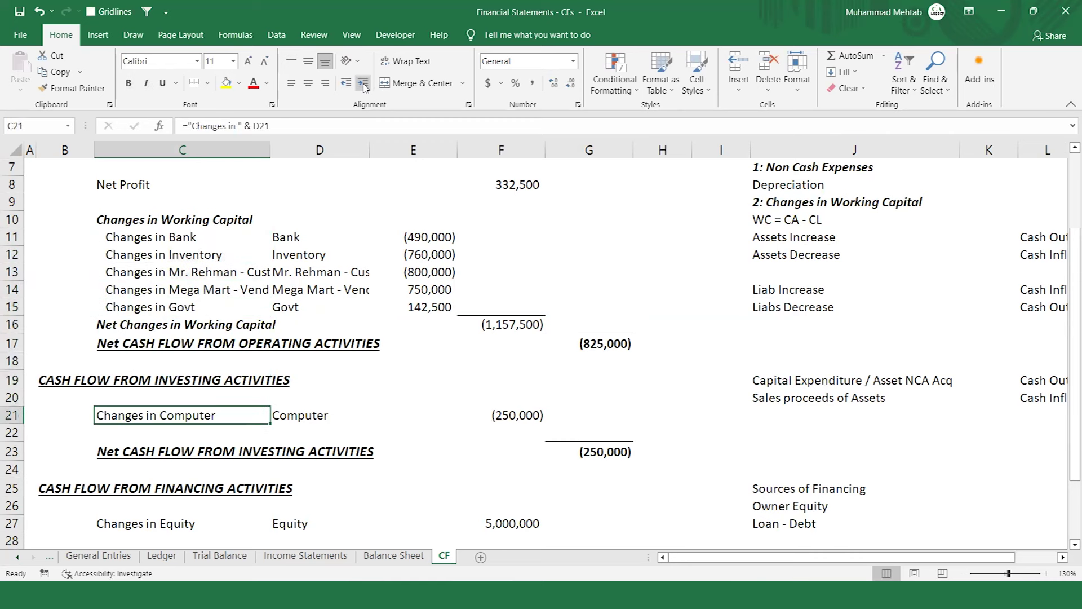
click(364, 85)
key(Down)
key(Down)
key(Down)
key(Down)
key(Down)
key(Down)
click(363, 84)
- Hide column D, which holds the plain account names
key(Up)
key(Up)
key(Up)
key(Up)
key(Up)
key(Up)
key(Up)
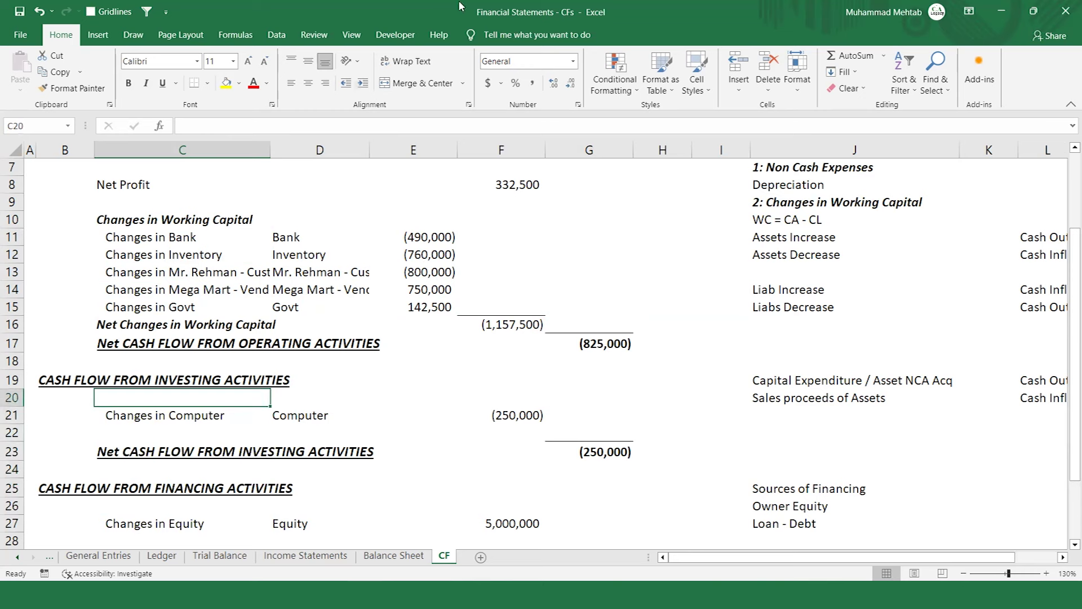
click(321, 149)
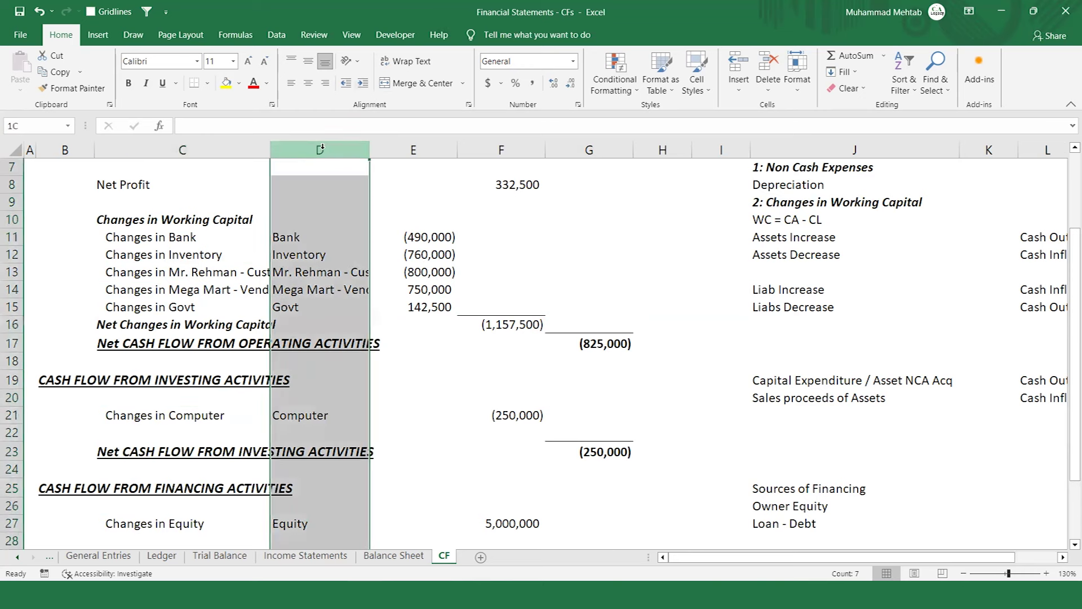
right_click(316, 212)
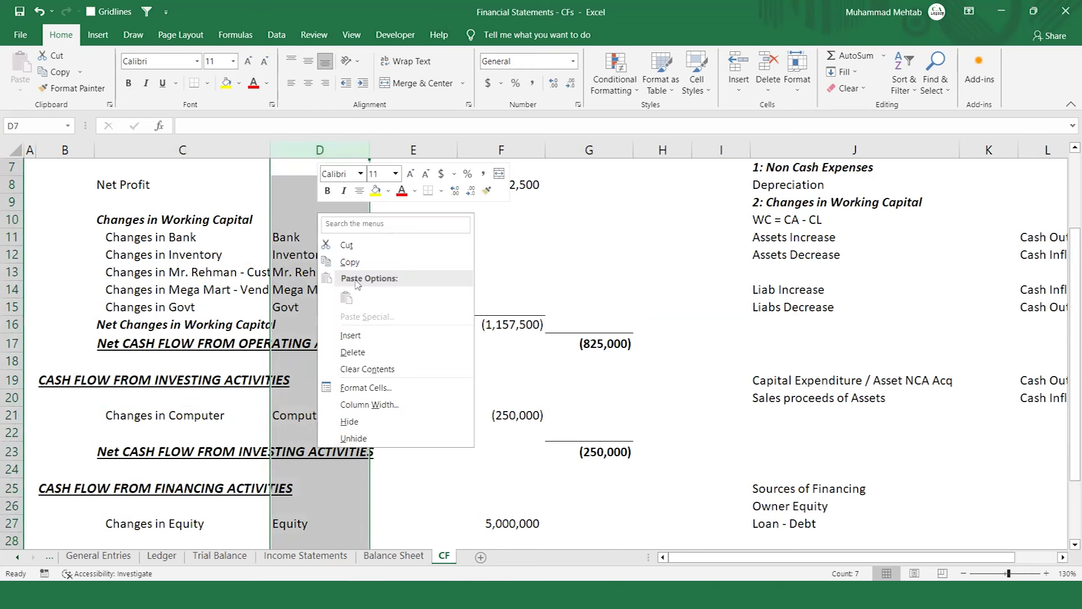
click(353, 421)
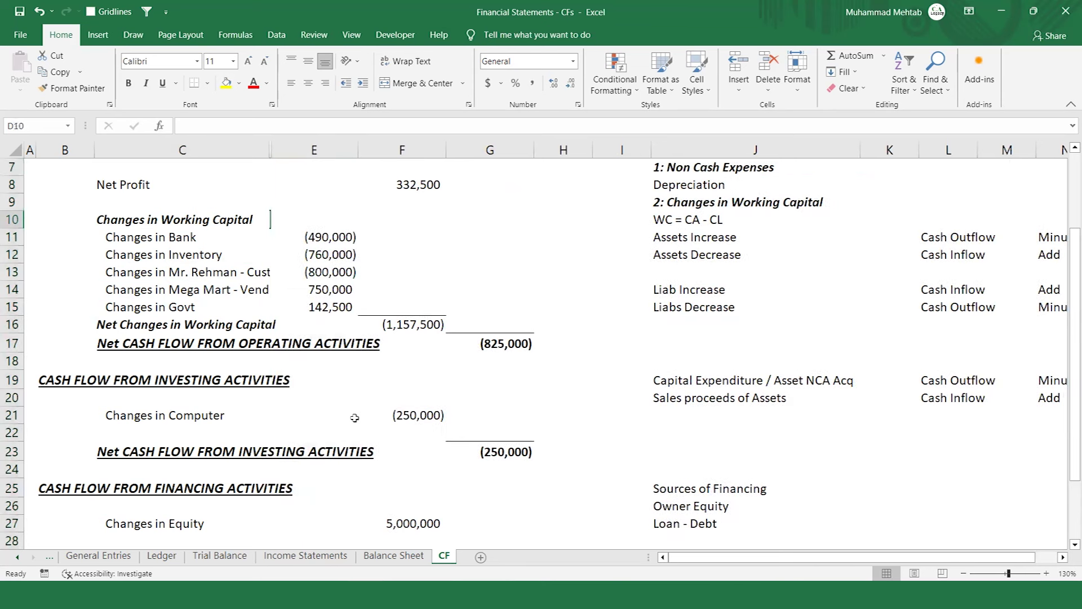
click(354, 417)
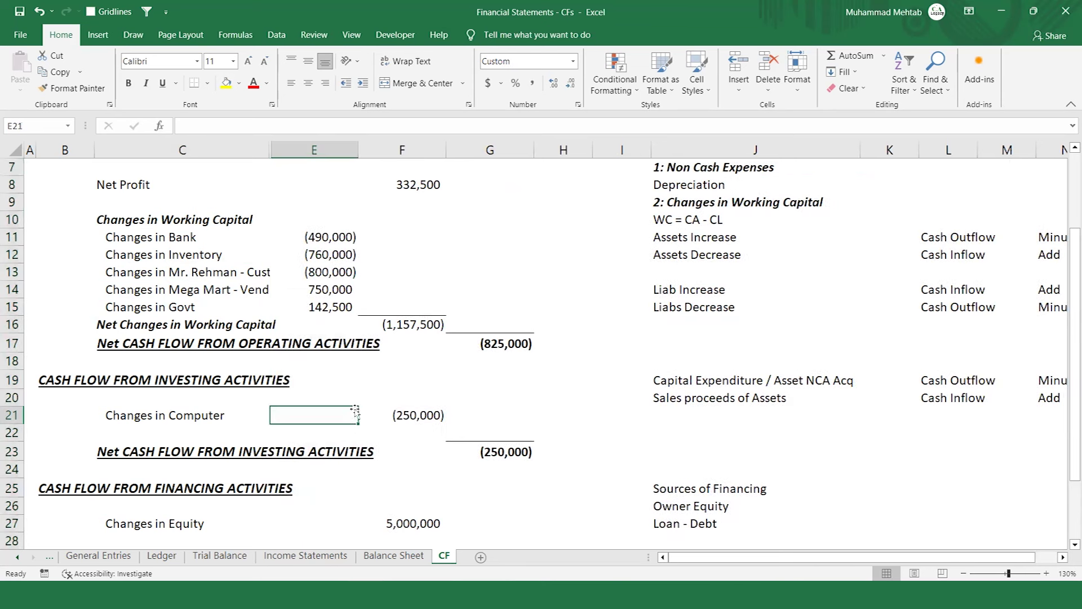
- Try auto-fitting column C, undo it, and widen the column slightly by hand instead
double_click(269, 151)
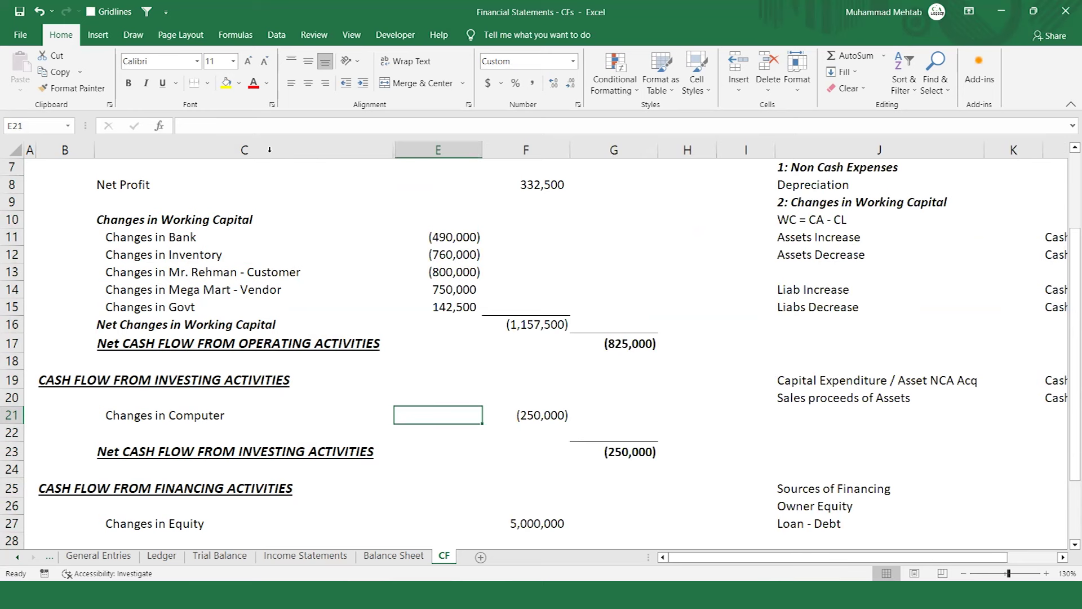
key(ctrl+z)
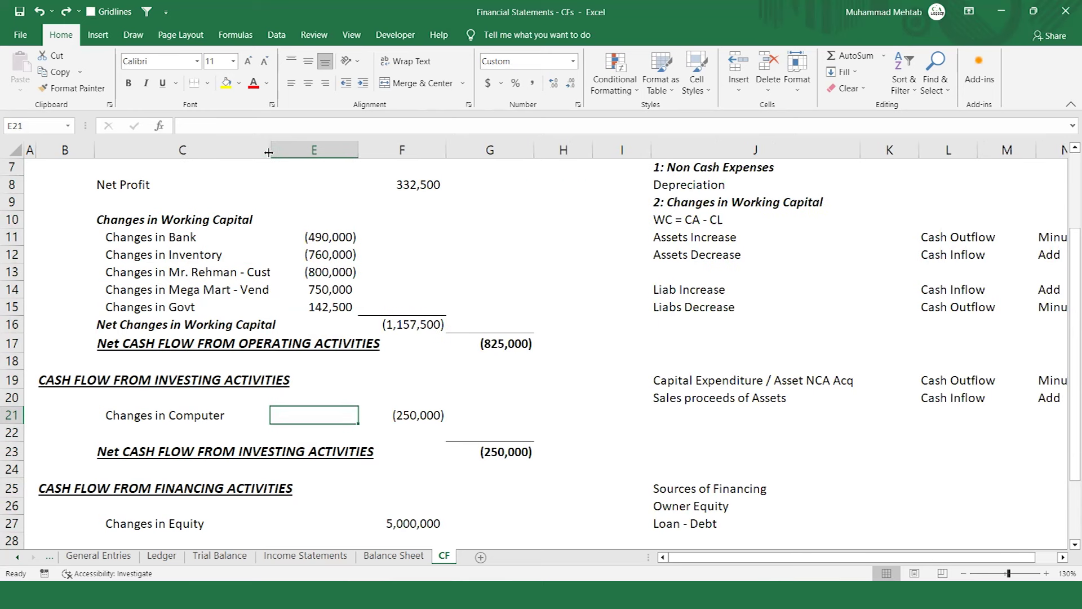
drag(269, 152, 276, 151)
- Enter the label "Opening Balance of Cash" in B31, below the financing activities section
key(Down)
key(Down)
key(Down)
key(Down)
key(Down)
key(Down)
key(Down)
key(Down)
key(Down)
key(Down)
key(Down)
key(Down)
key(Down)
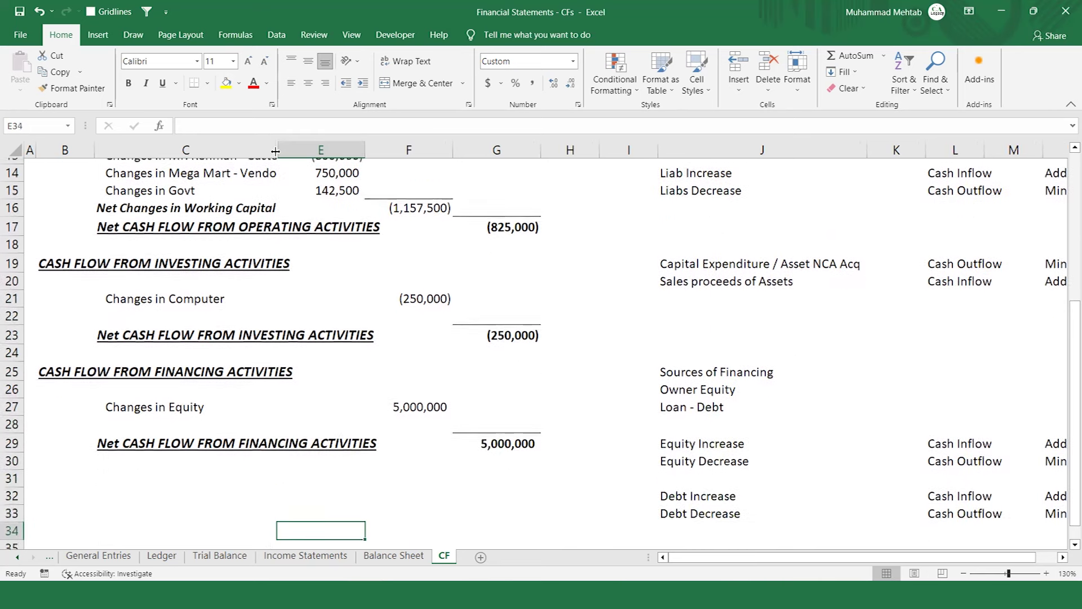
key(Up)
key(Up)
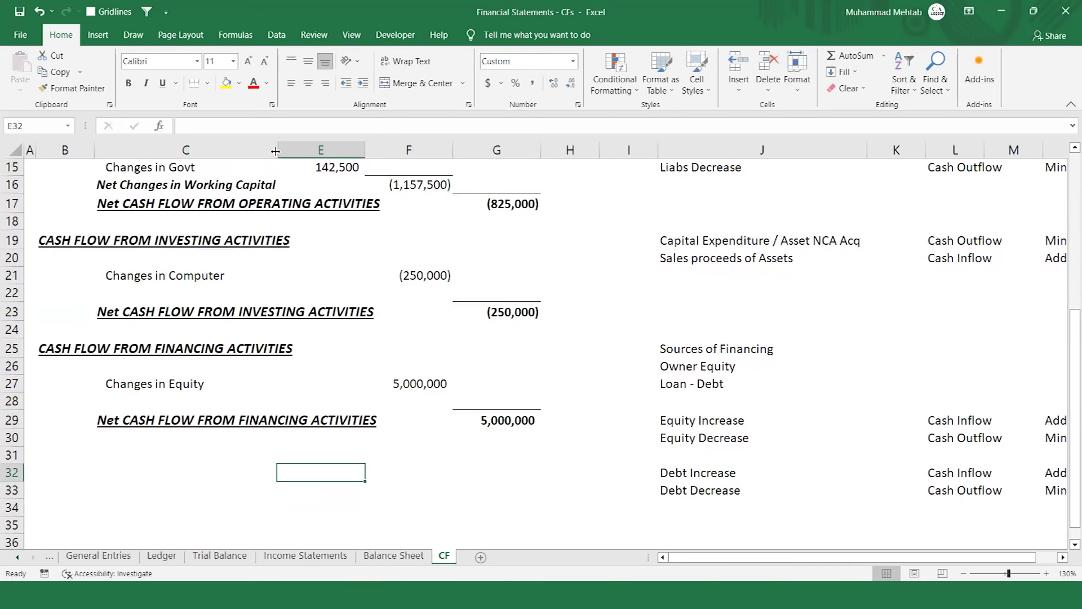
key(Left)
key(Left)
key(Up)
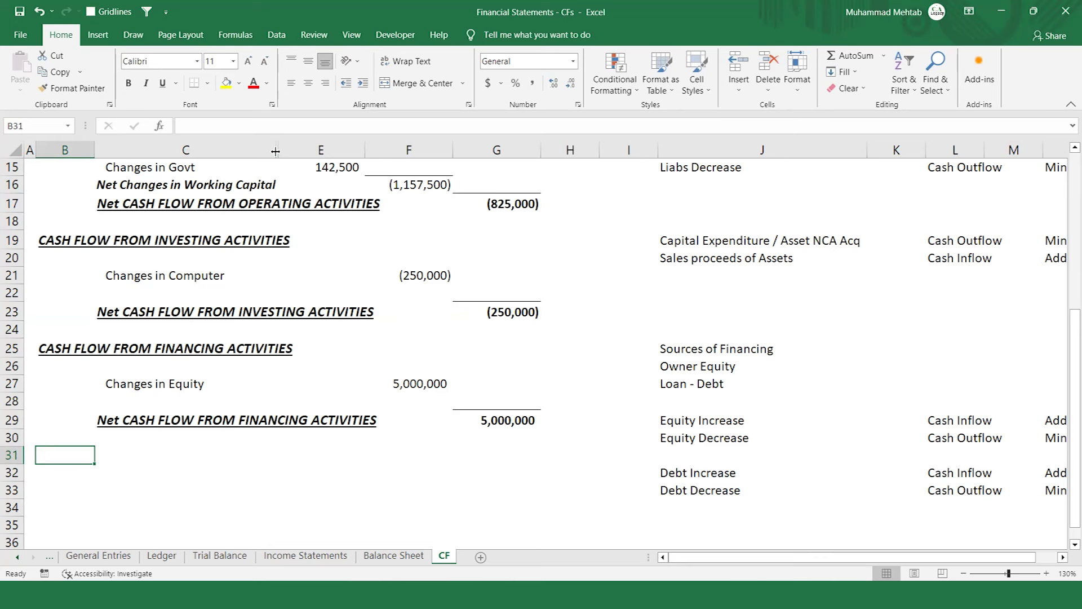
text(Opeing)
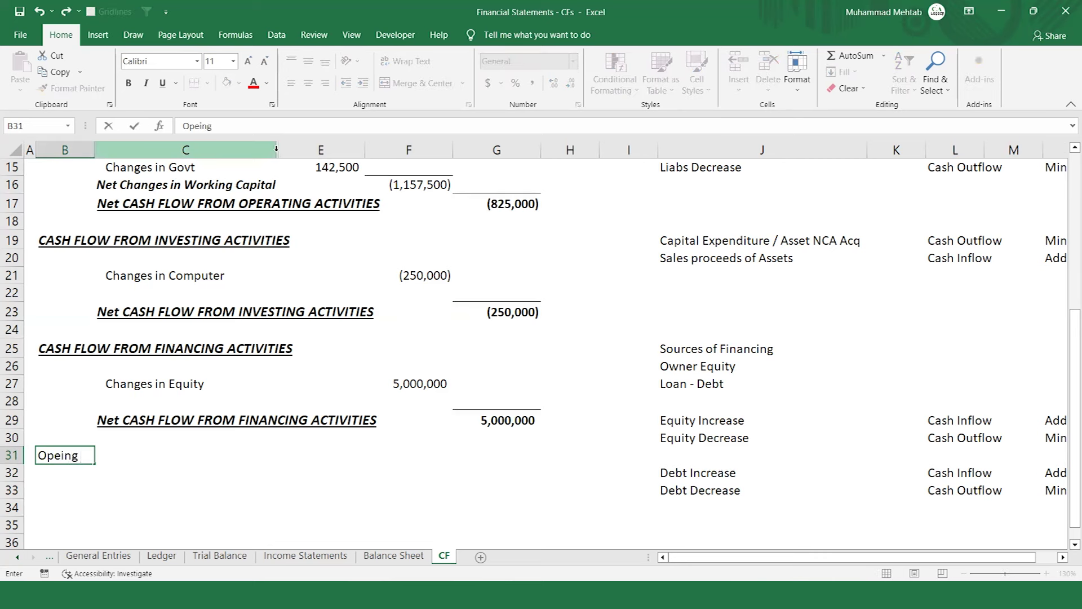
key(BackSpace)
key(BackSpace)
key(BackSpace)
key(BackSpace)
text(ening Balance)
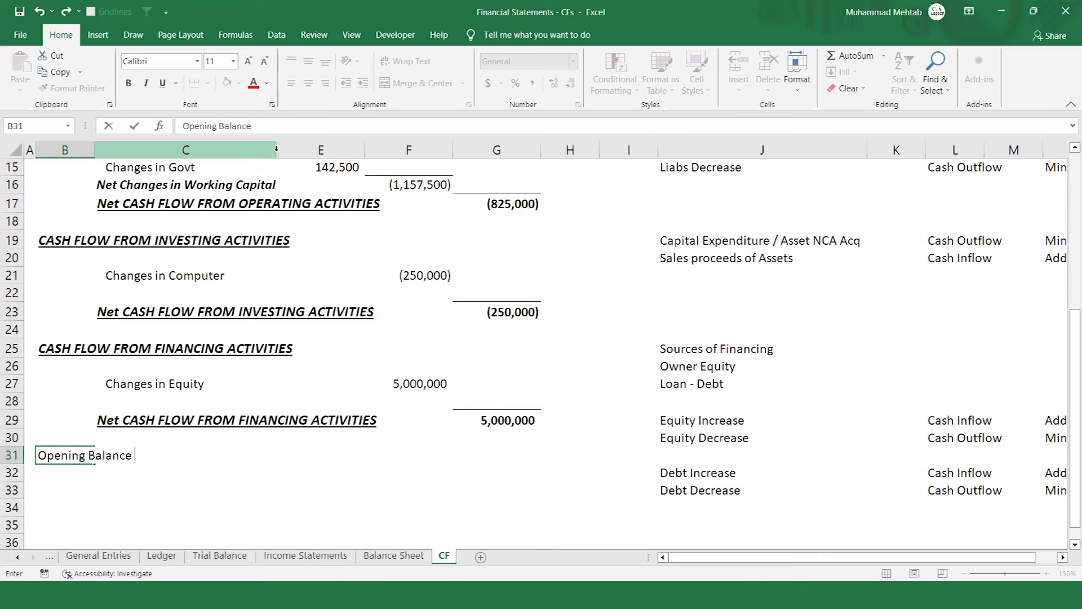
text( of Cash)
key(Return)
- Enter "-" in G31 as the opening cash balance
key(Up)
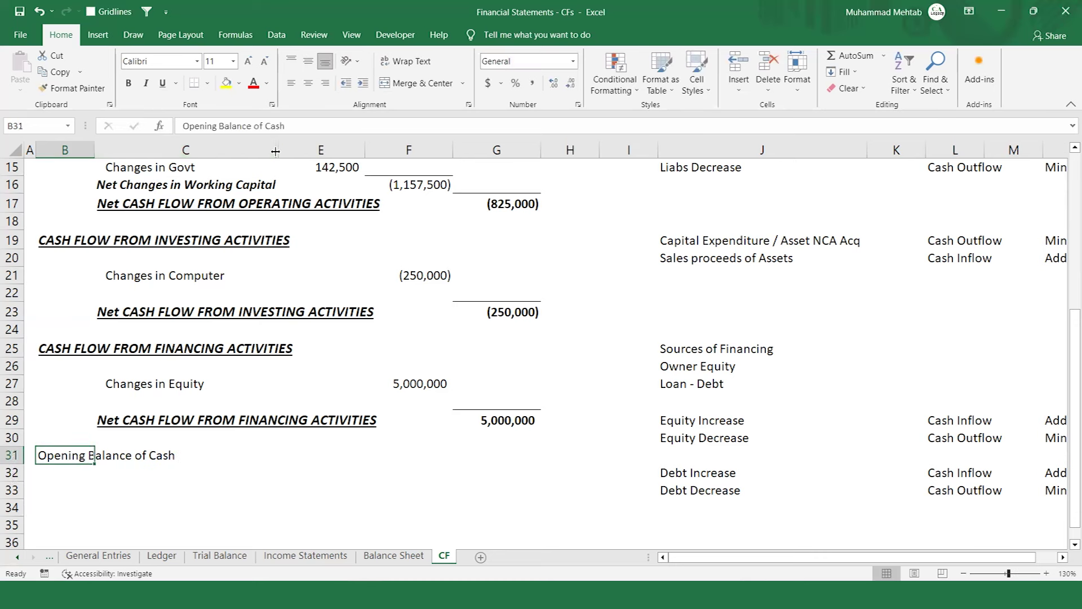
key(Right)
key(Right)
key(Right)
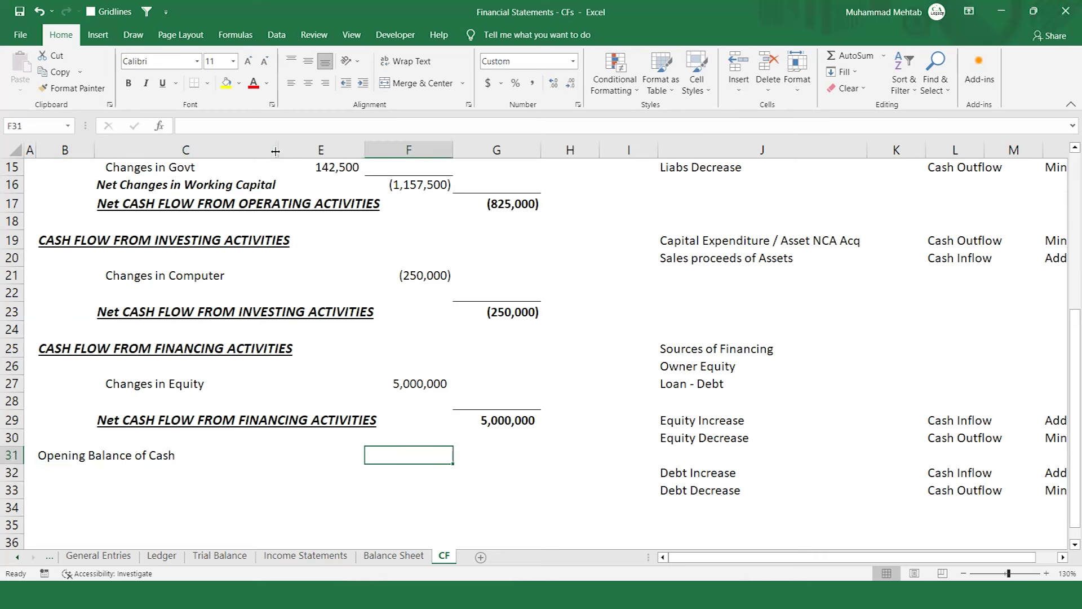
key(Right)
text(-)
key(Return)
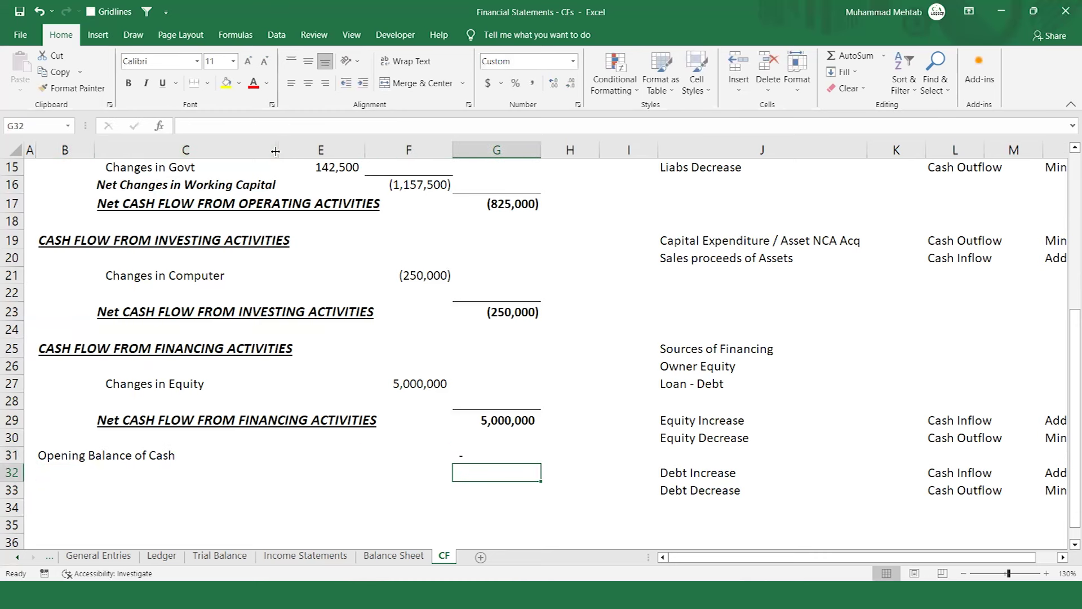
- Enter the label "Ending Balance of Cash" in B33, two rows below the opening balance label
key(Left)
key(Left)
key(Left)
key(Left)
key(Down)
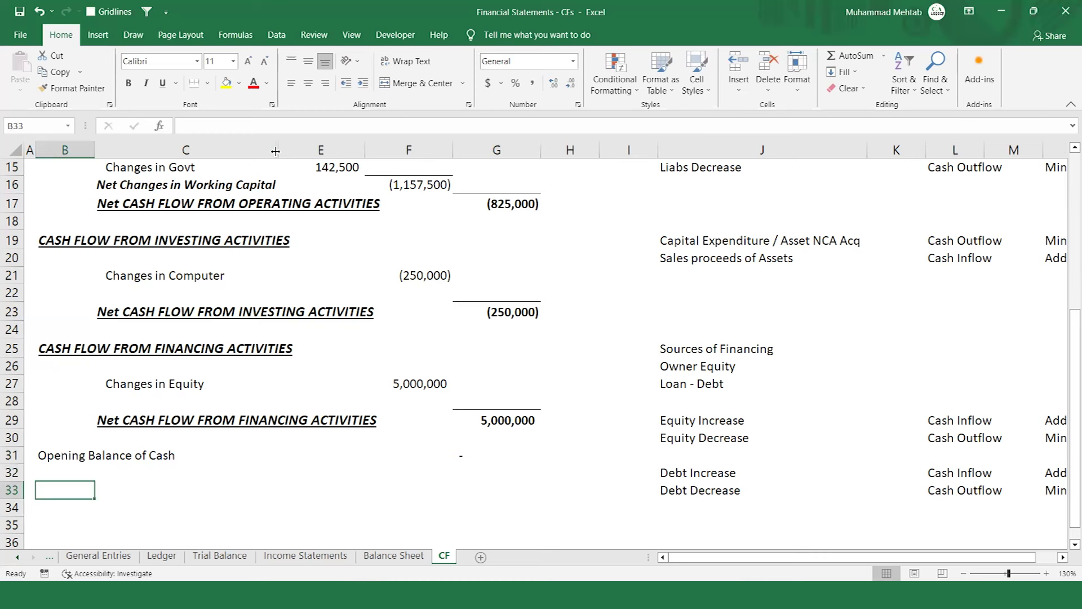
text(Ending )
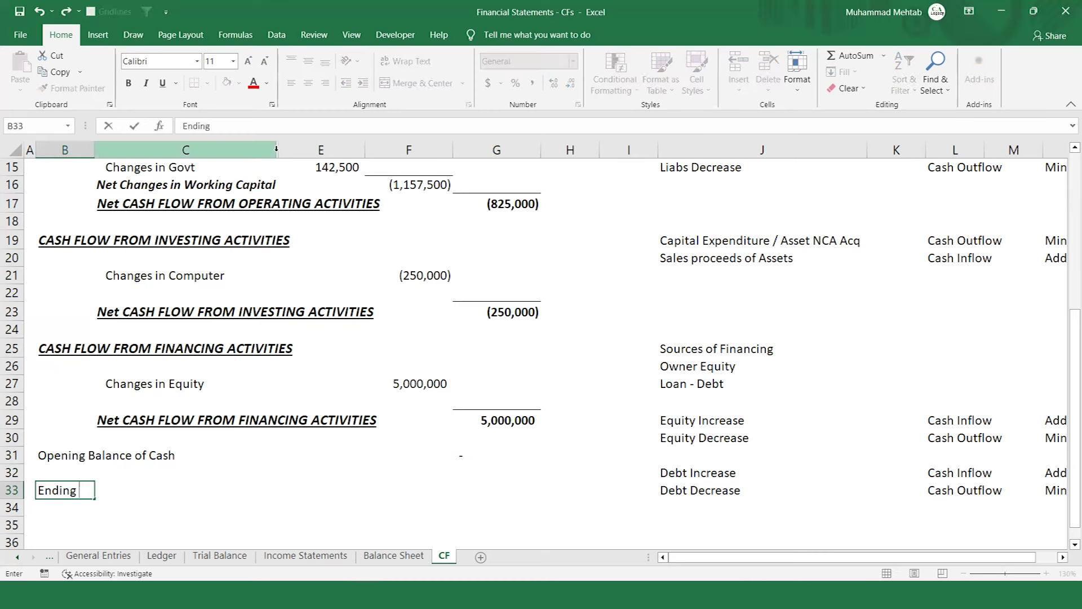
text(Balance of Cash)
- Make the opening and ending cash balance labels in B31:B33 bold
key(Right)
key(Right)
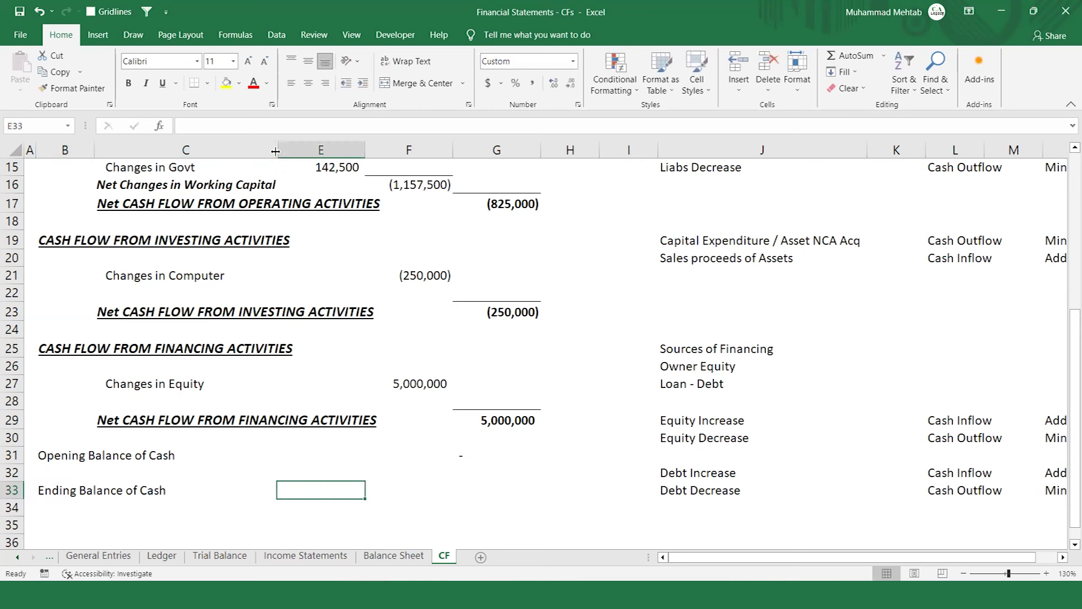
key(Right)
key(Right)
key(Left)
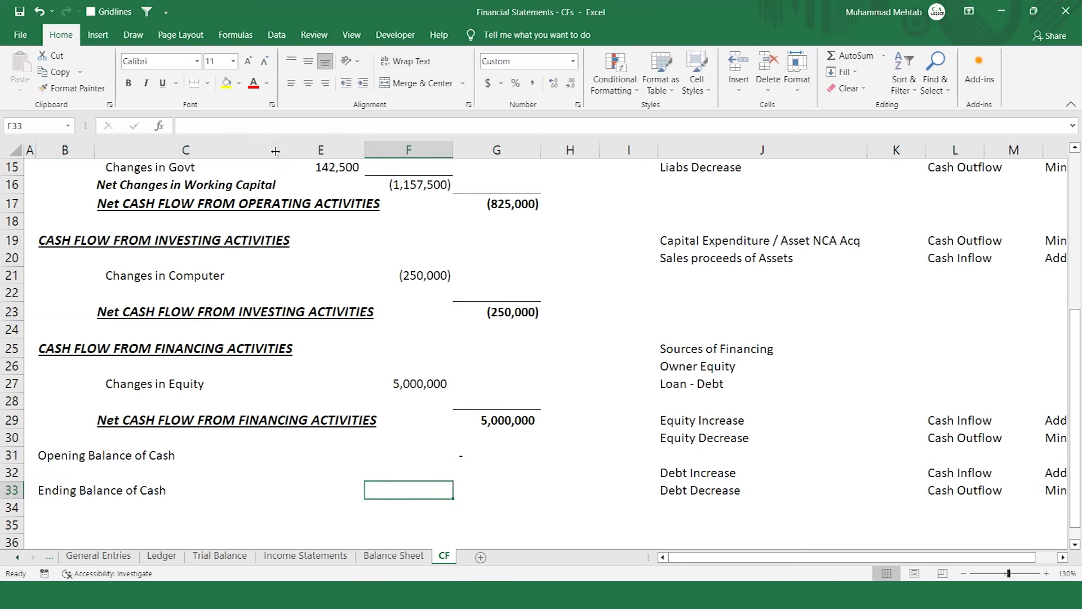
key(Up)
key(Up)
key(Right)
key(Down)
key(Down)
key(Up)
key(Left)
key(Left)
key(Left)
key(Up)
key(Left)
key(shift+Down)
key(shift+Down)
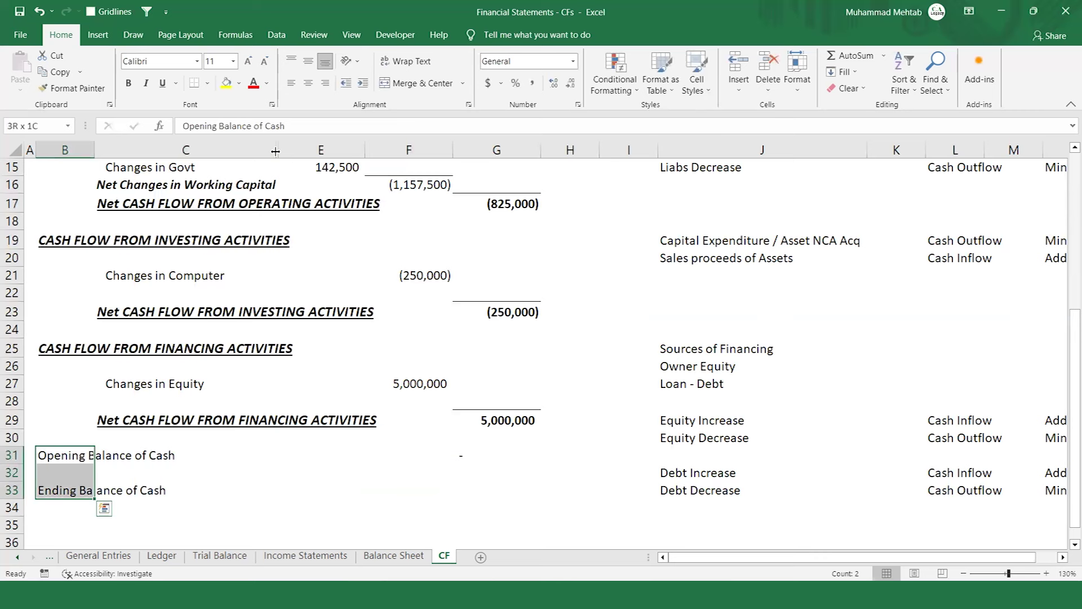
key(ctrl+b)
- Calculate the ending cash balance in G33 with the formula =SUM(G17:G31)
key(Down)
key(Right)
key(Right)
key(Right)
key(Up)
key(Right)
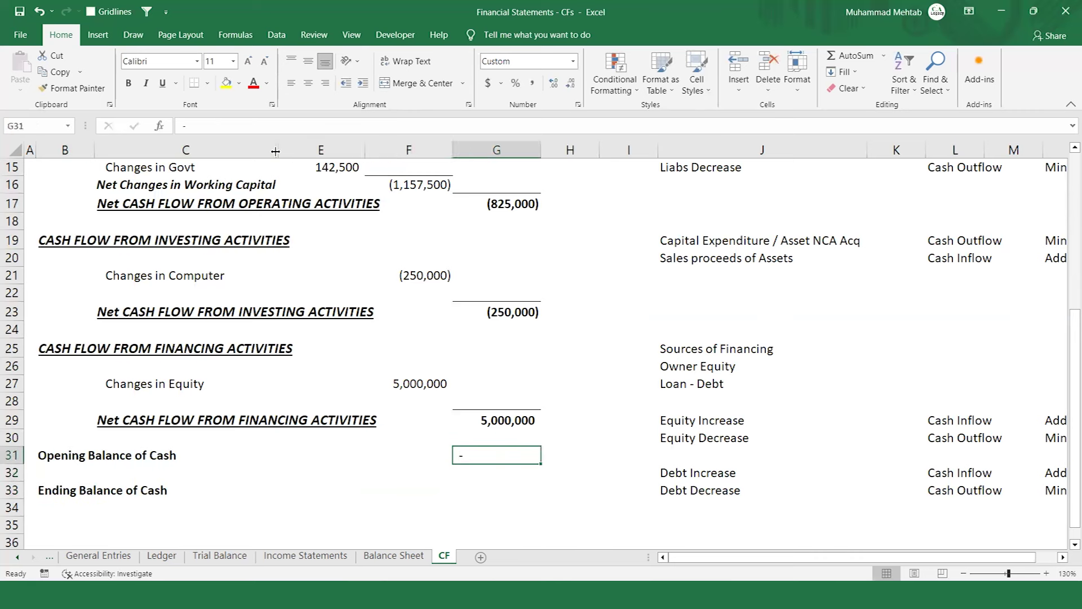
key(Down)
key(Down)
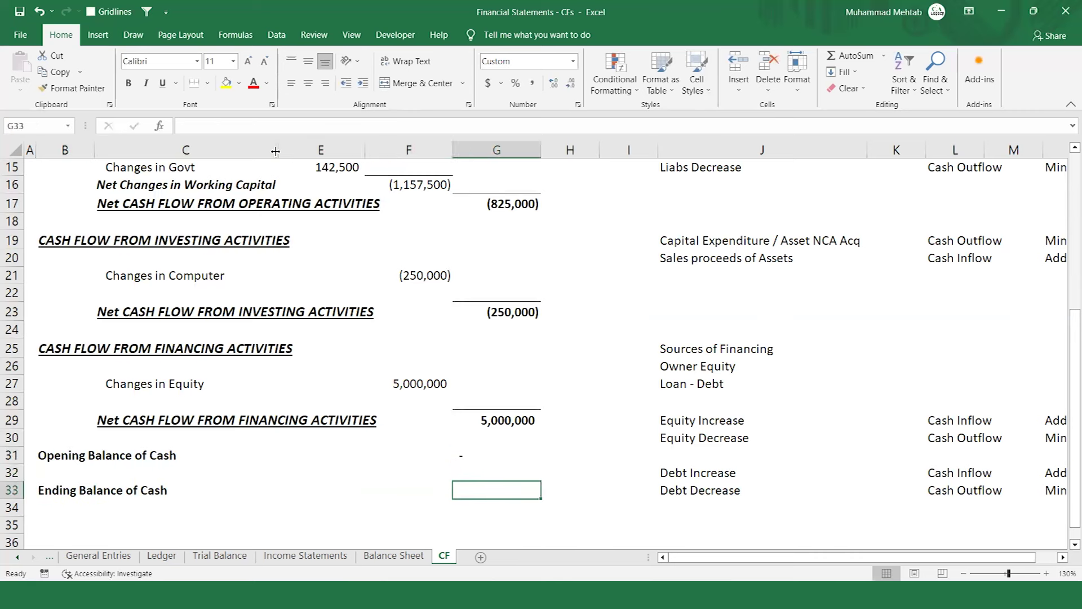
text(=)
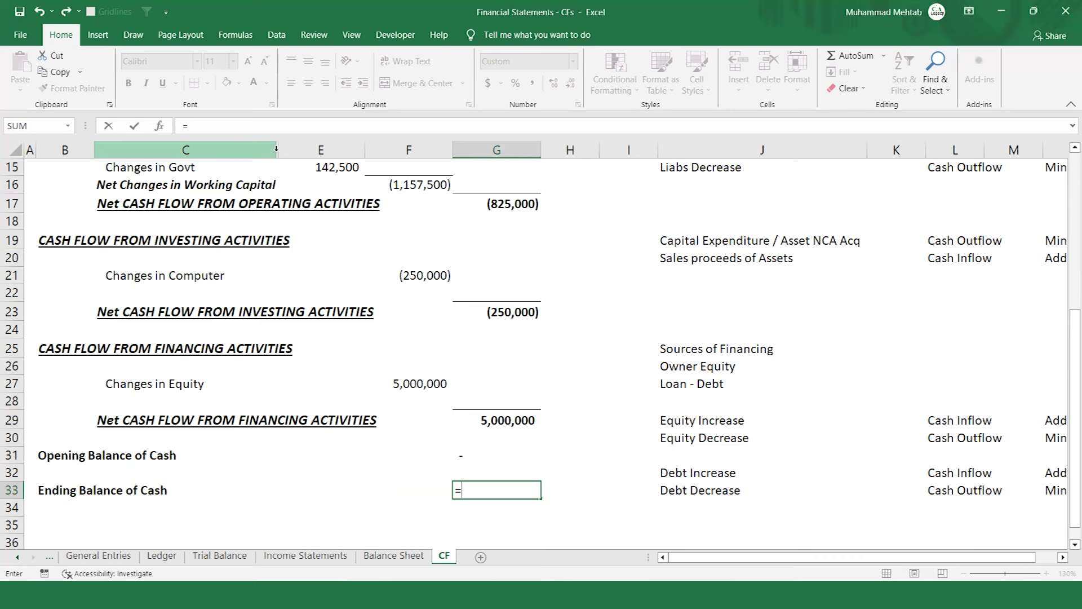
text(su)
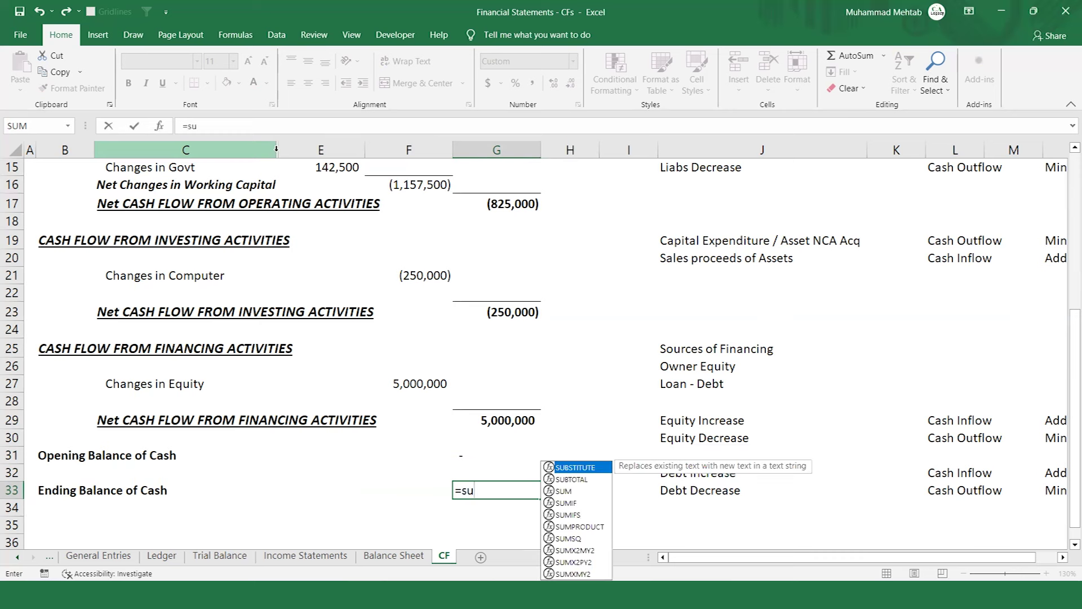
text(m)
key(Tab)
key(Up)
key(Up)
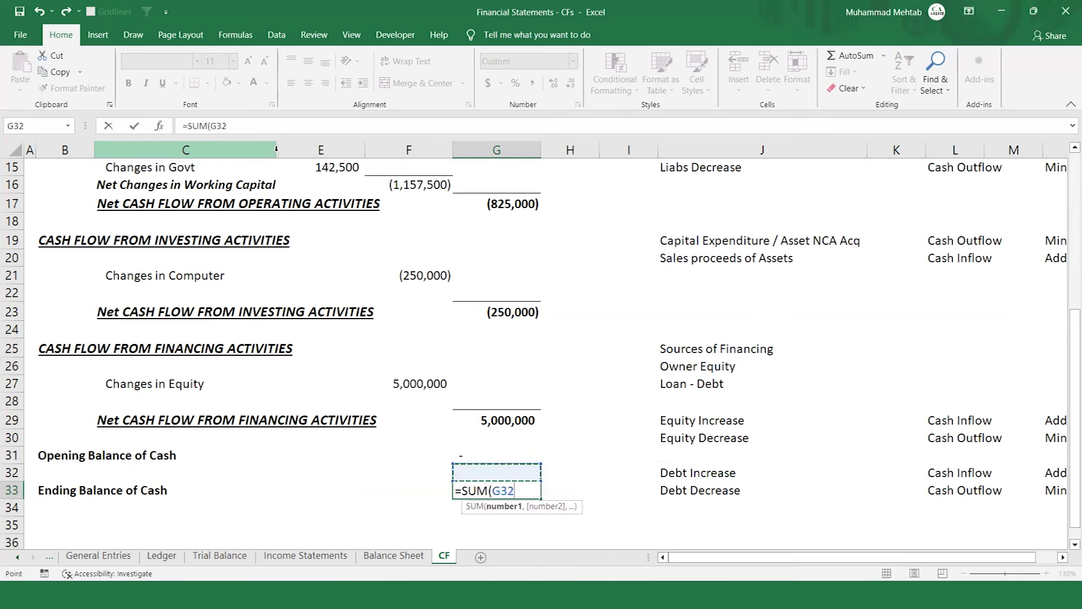
key(shift+Up)
key(shift+Up)
key(shift+Up)
key(shift+Up)
key(shift+Up)
key(shift+Up)
key(shift+Up)
key(shift+Up)
key(shift+Up)
key(shift+Up)
key(shift+Up)
key(shift+Up)
key(shift+Up)
key(shift+Up)
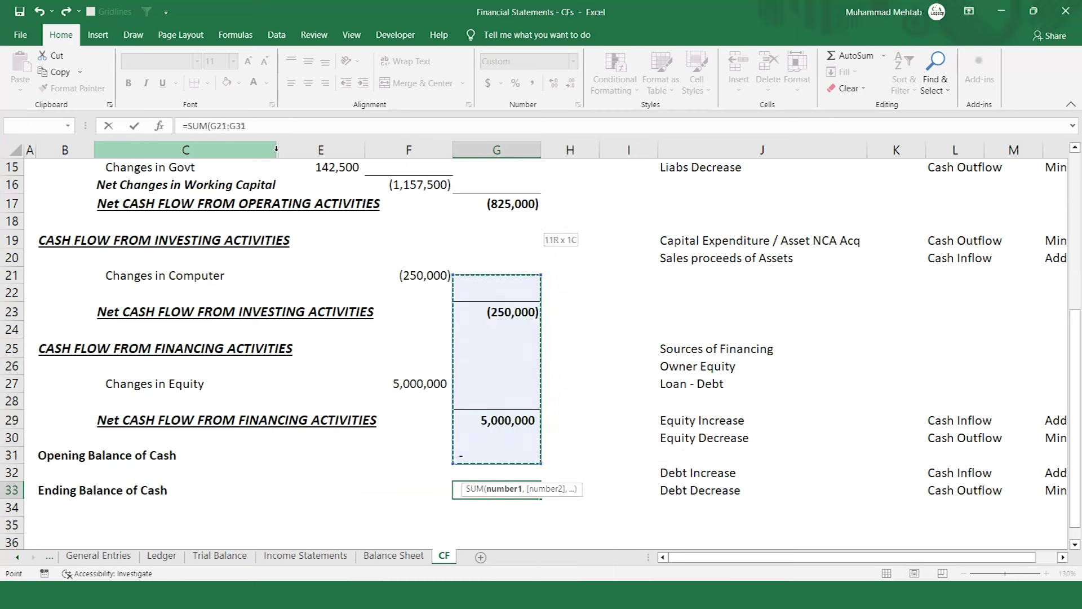
key(Return)
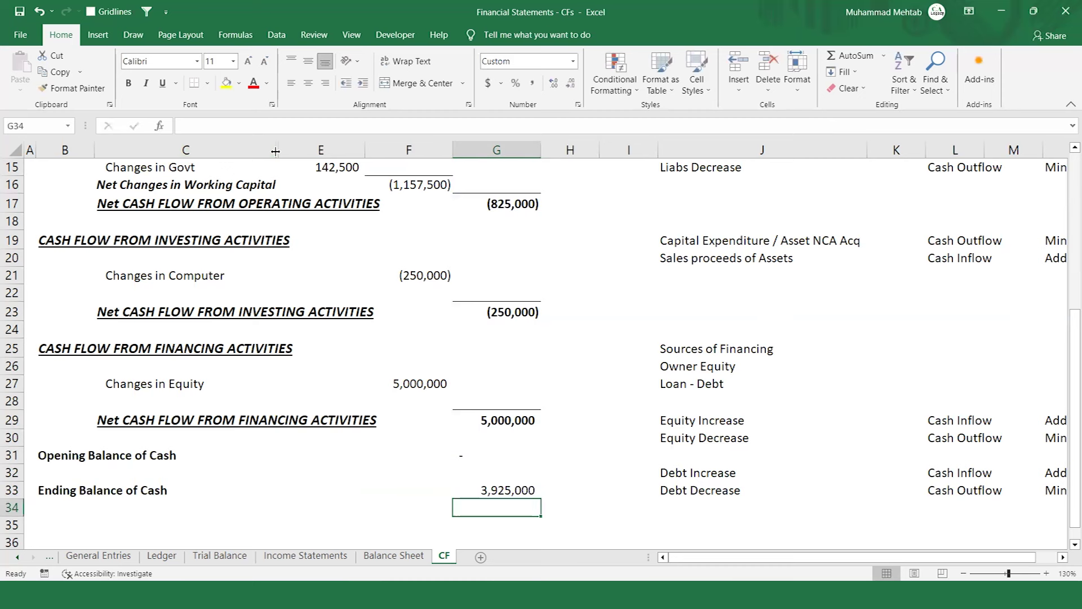
- Make the ending cash balance in G33 bold and give it a single top border and a double bottom border
key(Up)
key(ctrl+b)
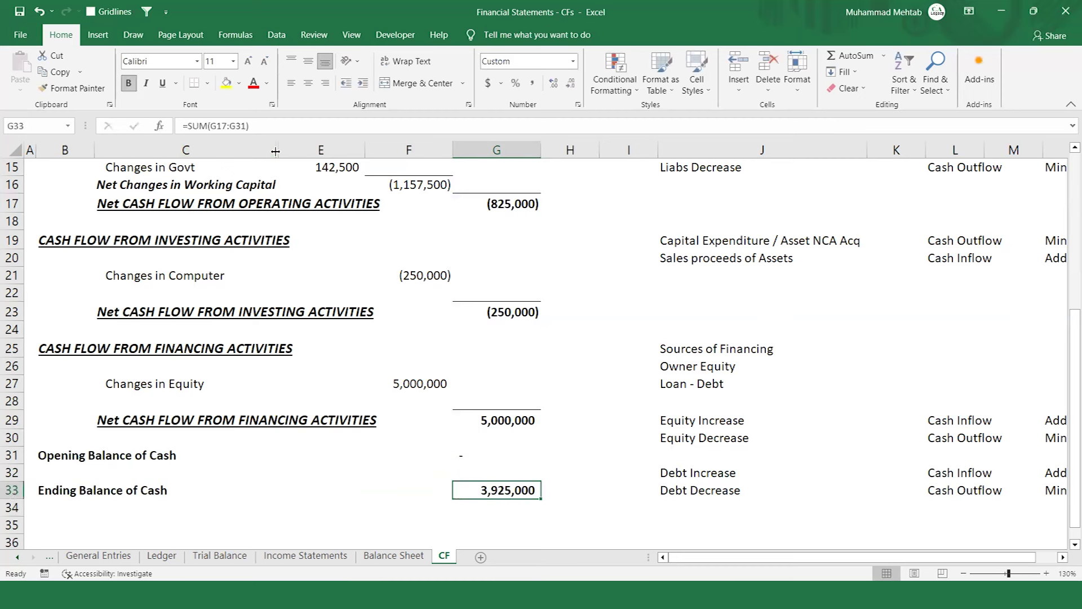
key(ctrl+1)
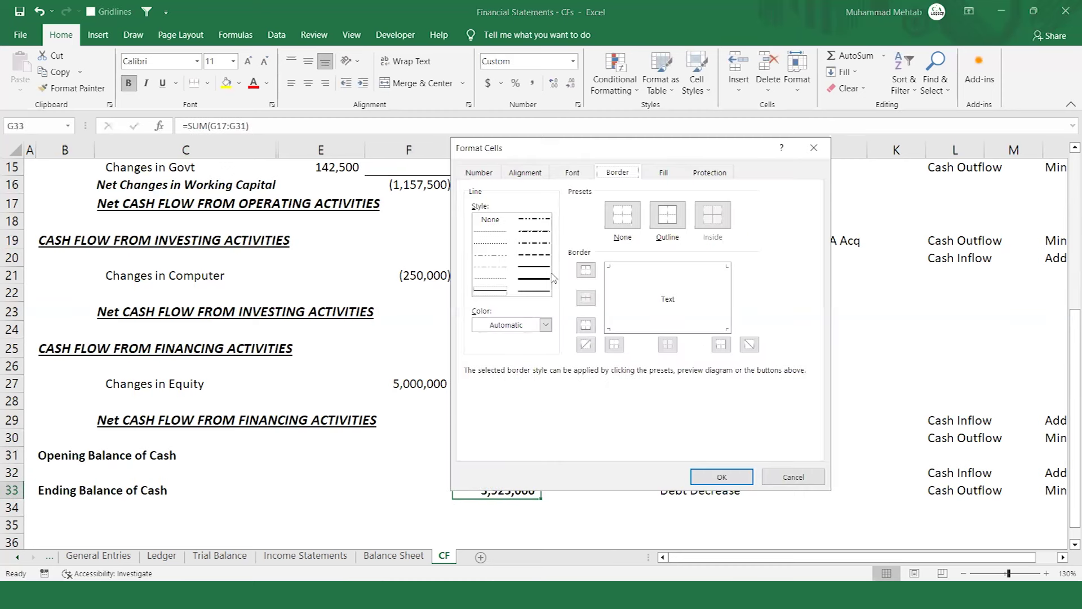
click(543, 290)
click(650, 332)
click(506, 293)
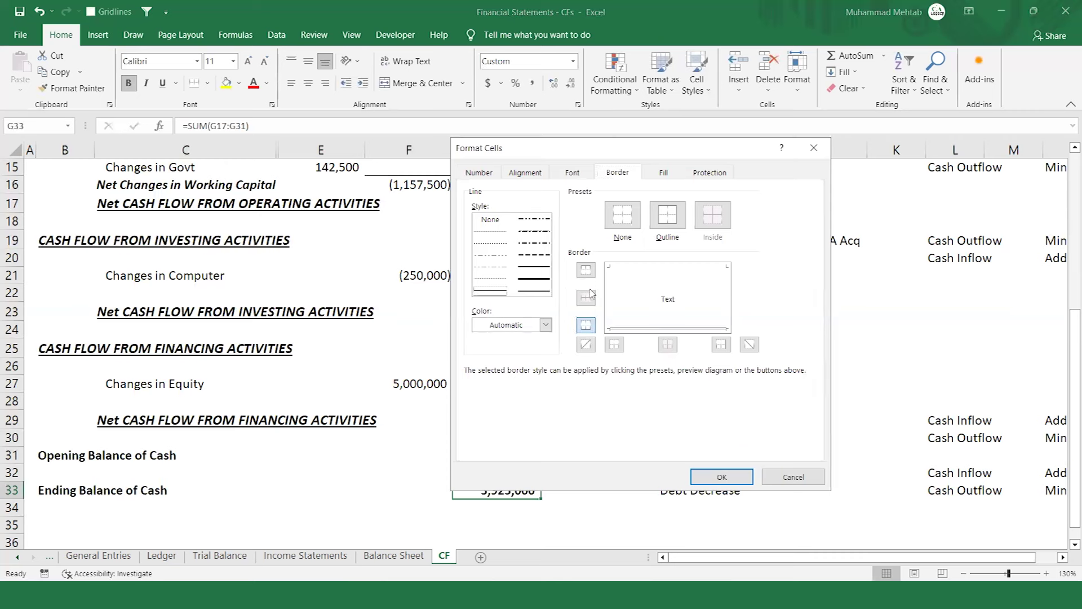
click(640, 278)
click(652, 290)
click(671, 271)
click(716, 476)
- Apply a medium-weight outline border around the whole cash flow statement, from the company name in B2 to below the ending balance in column G
key(Left)
key(Left)
key(Left)
key(Left)
key(Left)
key(Up)
key(Up)
key(Up)
key(Up)
key(Up)
key(Up)
key(Up)
key(Up)
key(Up)
key(Up)
key(Up)
key(Up)
key(Up)
key(Up)
key(Up)
key(Up)
key(Up)
key(Up)
key(Up)
key(Up)
key(Down)
key(Right)
key(shift+Right)
key(shift+Right)
key(shift+Right)
key(shift+Right)
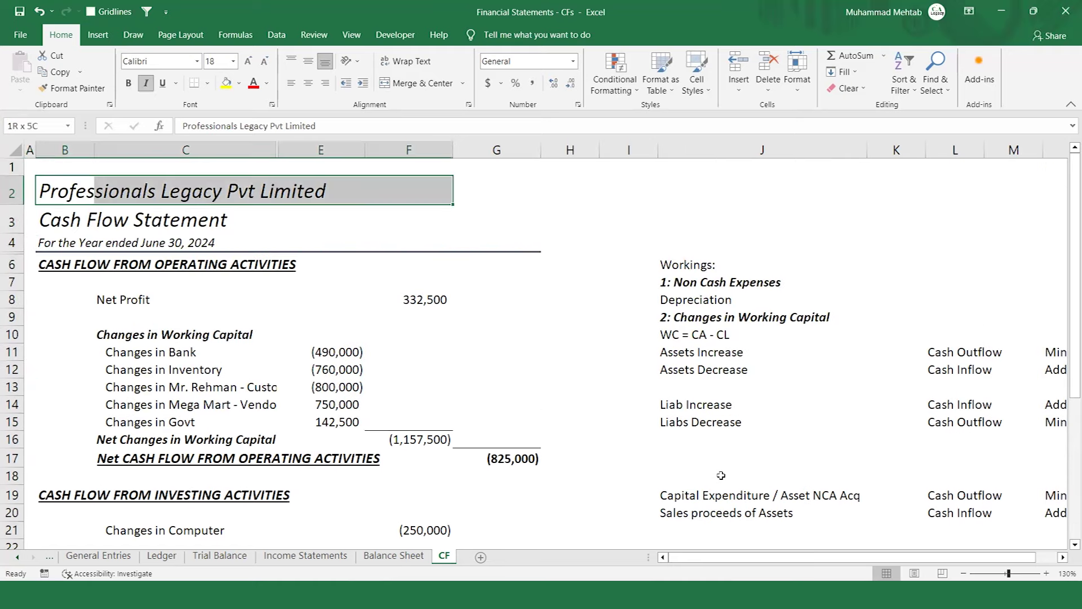
key(shift+Down)
key(shift+Down)
key(shift+Down)
key(shift+Down)
key(shift+Down)
key(shift+Down)
key(shift+Down)
key(shift+Down)
key(shift+Down)
key(shift+Down)
key(shift+Down)
key(shift+Down)
key(shift+Down)
key(shift+Down)
key(shift+Down)
key(shift+Down)
key(shift+Down)
key(shift+Down)
key(shift+Down)
key(shift+Down)
key(shift+Down)
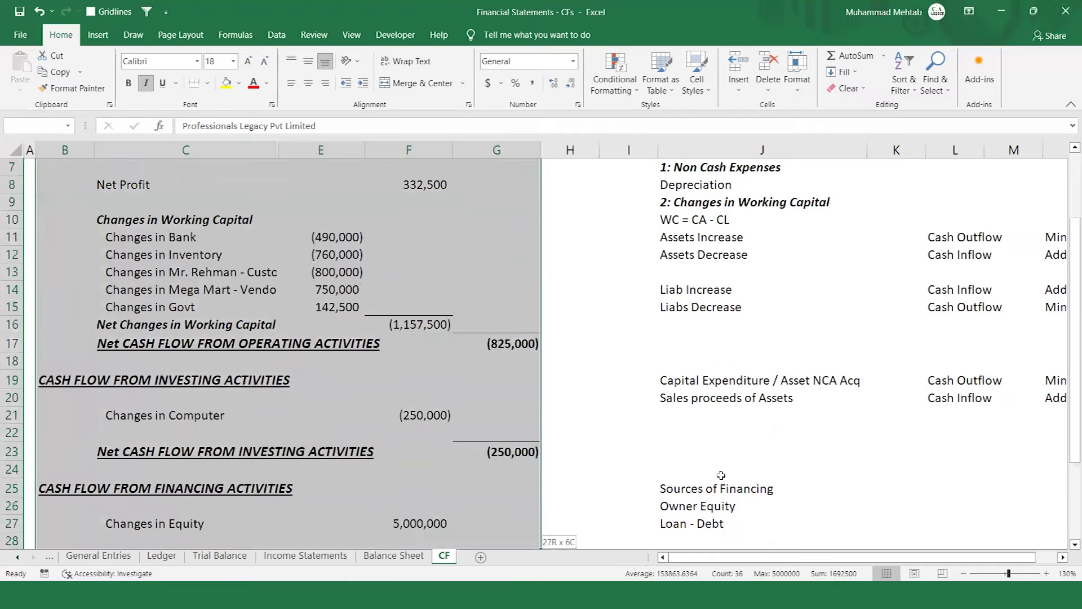
key(shift+Up)
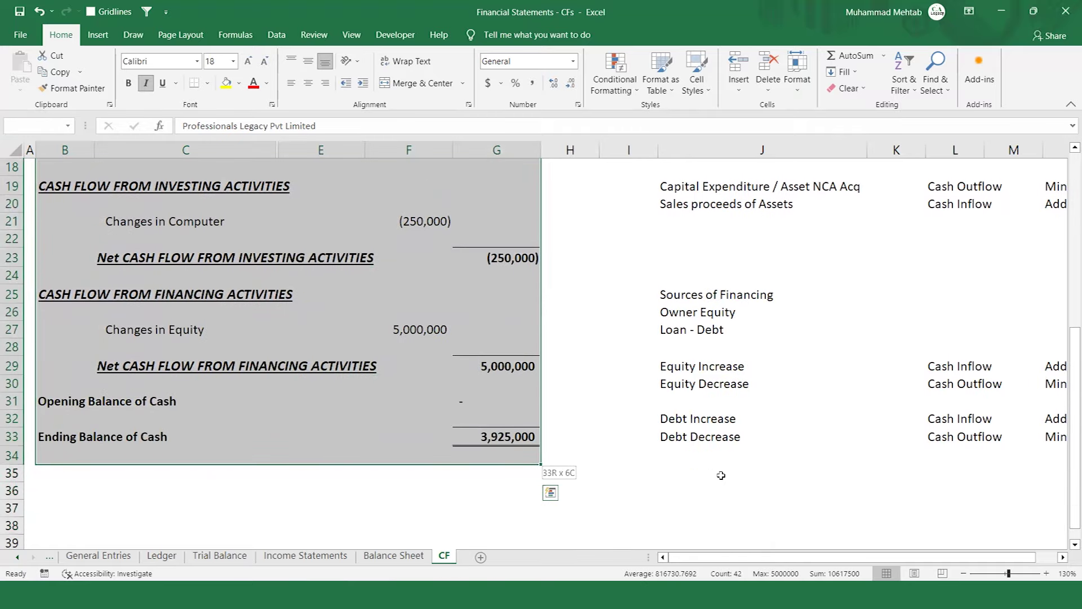
key(ctrl+1)
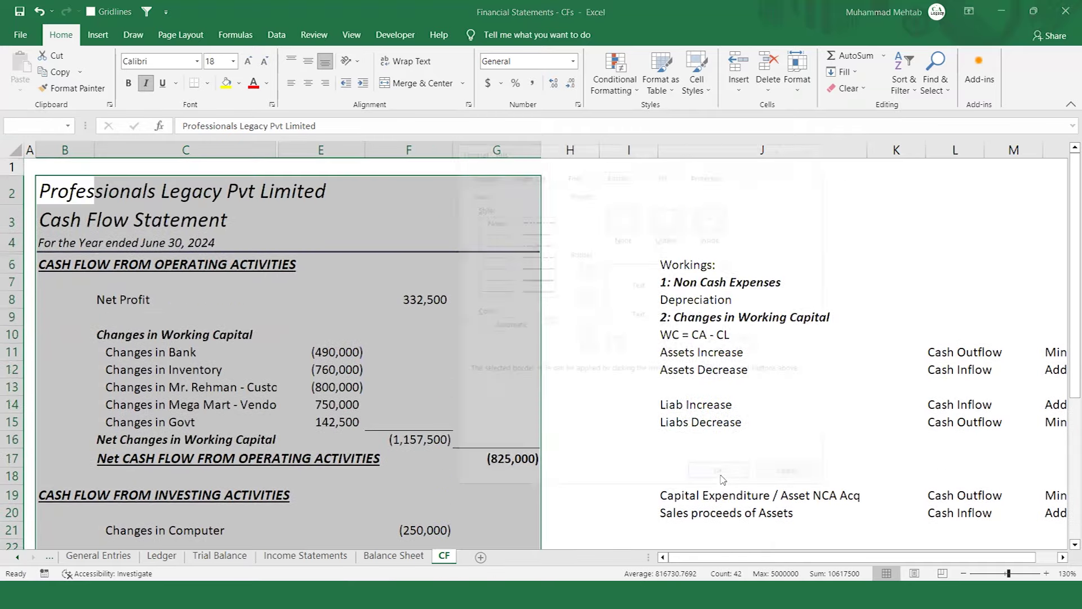
click(535, 266)
click(667, 214)
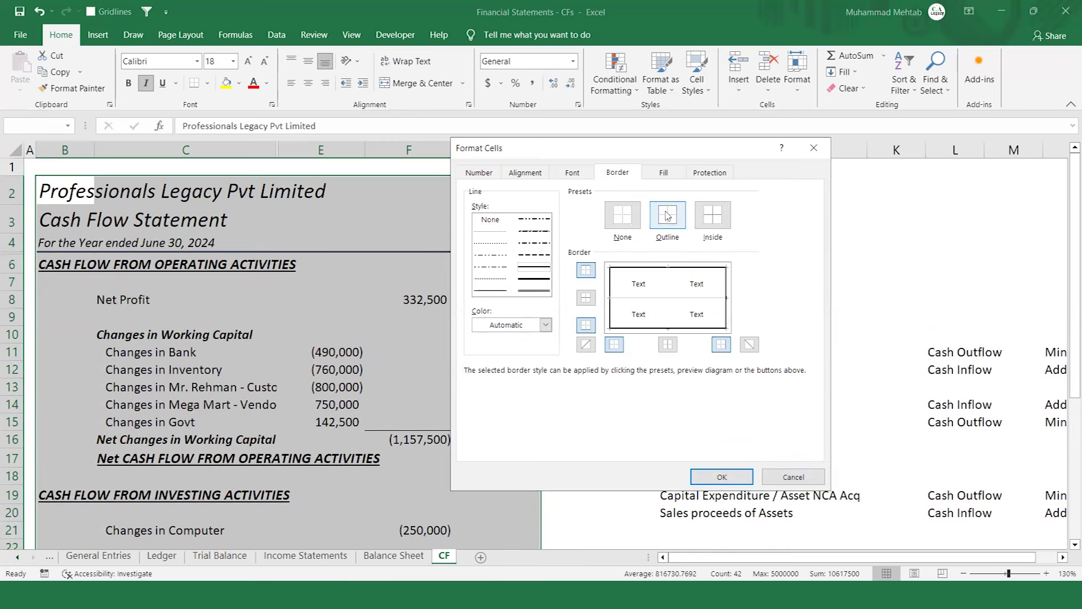
key(Return)
- Review the outlined statement down to the ending cash balance in G33 and compare that balance with Cash on the Balance Sheet
key(Down)
key(Down)
key(Down)
key(Down)
key(Down)
key(Down)
key(Down)
key(Down)
key(Down)
key(Down)
key(Down)
key(Down)
key(Down)
key(Down)
key(Down)
key(Down)
key(Down)
key(Down)
key(Down)
key(Down)
key(Down)
key(Down)
key(Down)
key(Down)
key(Down)
key(Down)
key(Down)
key(Down)
key(Down)
key(Down)
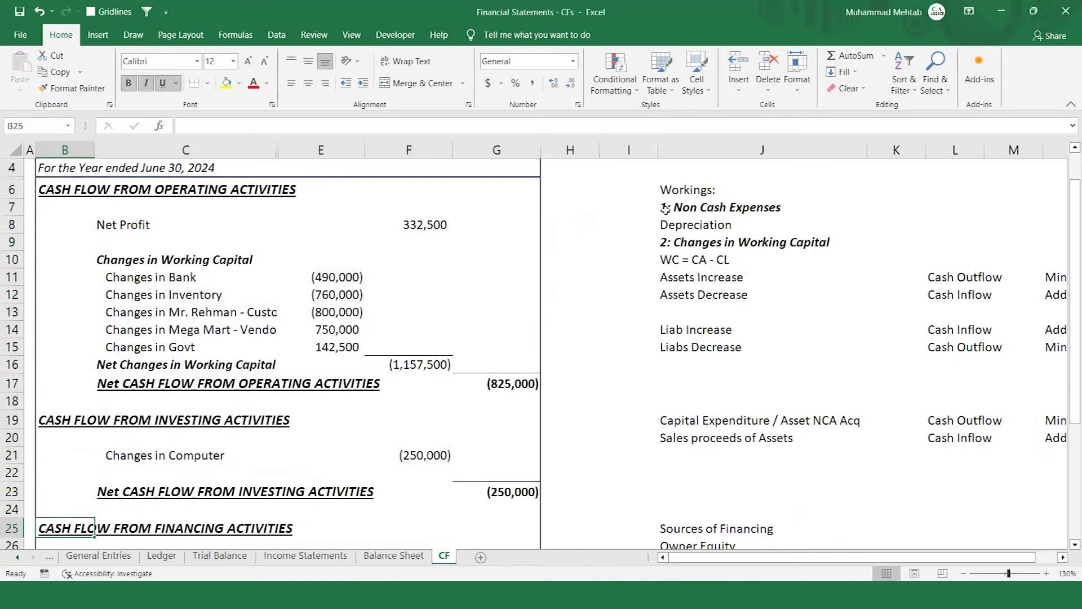
key(Right)
key(Right)
key(Right)
key(Right)
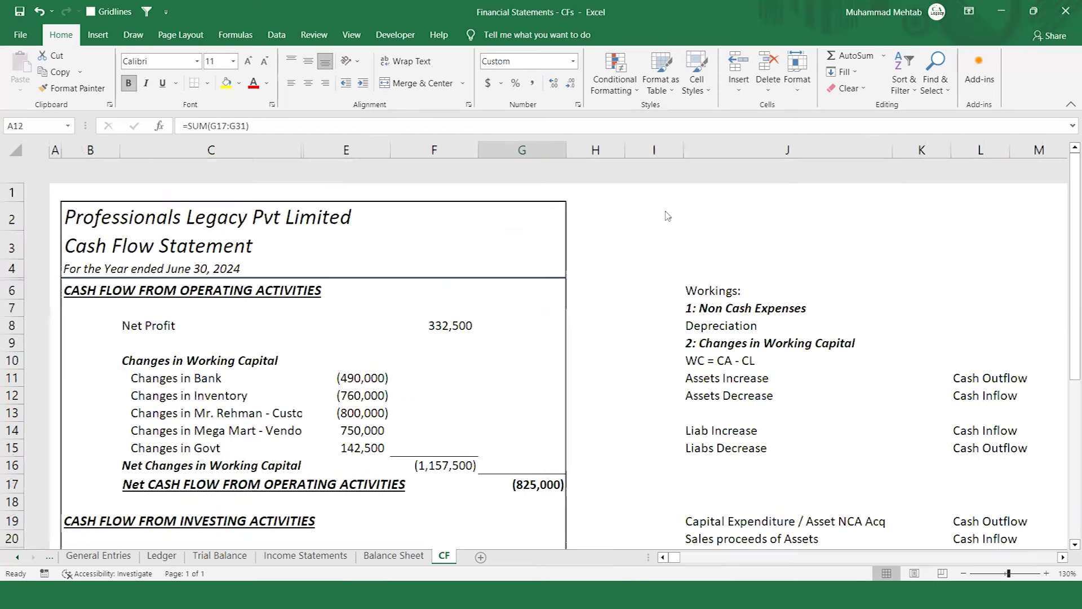
key(ctrl+Page_Up)
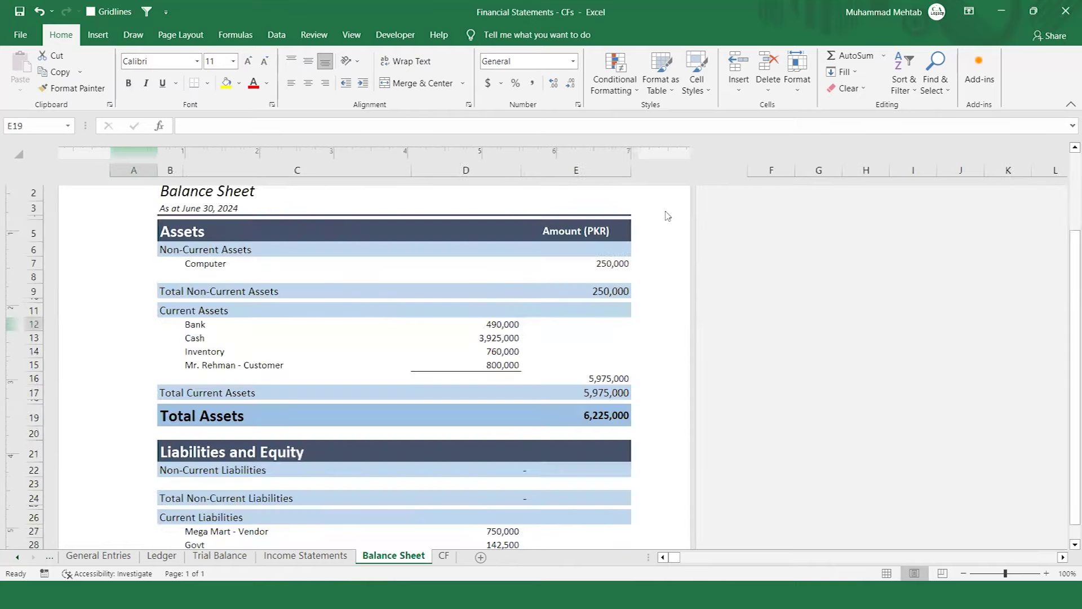
- On the Trial Balance sheet, mark the Equity account as CF in cell G8, beside its financial statement label
key(ctrl+Page_Up)
key(ctrl+Page_Up)
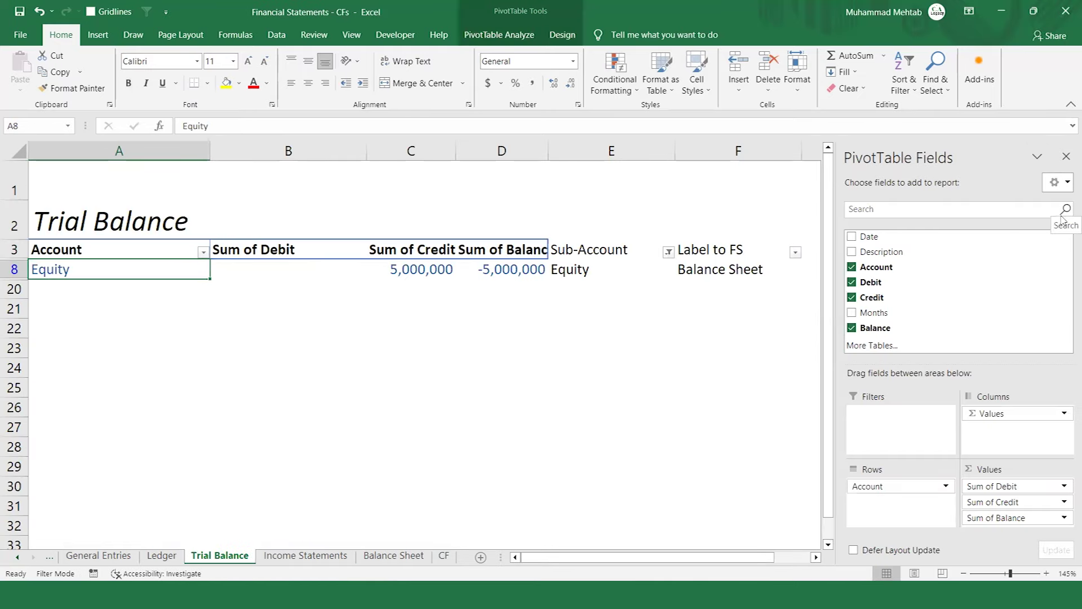
click(797, 270)
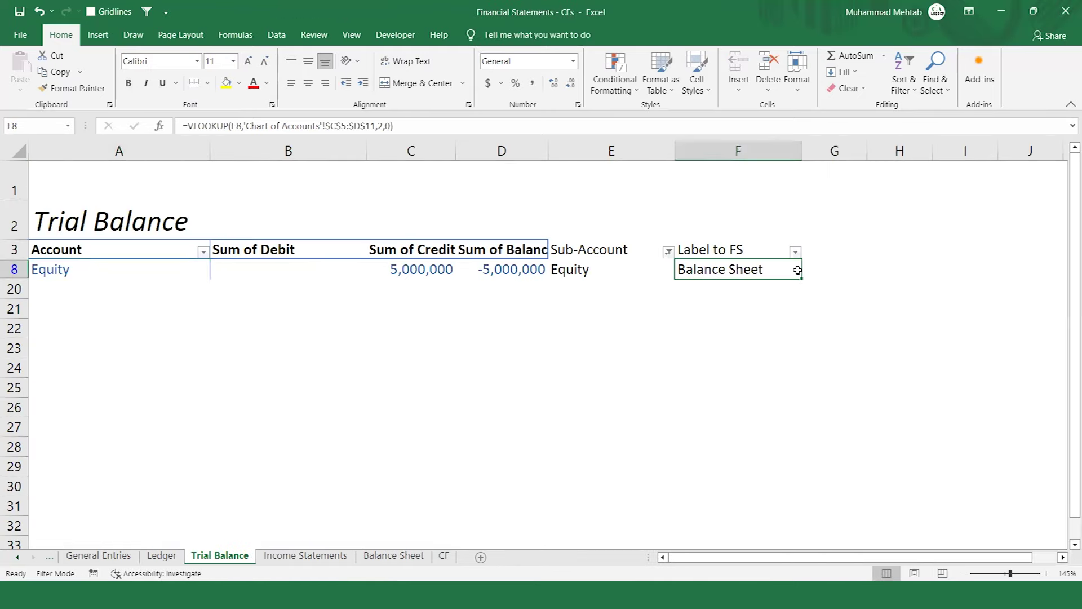
key(Right)
text(CF)
key(Return)
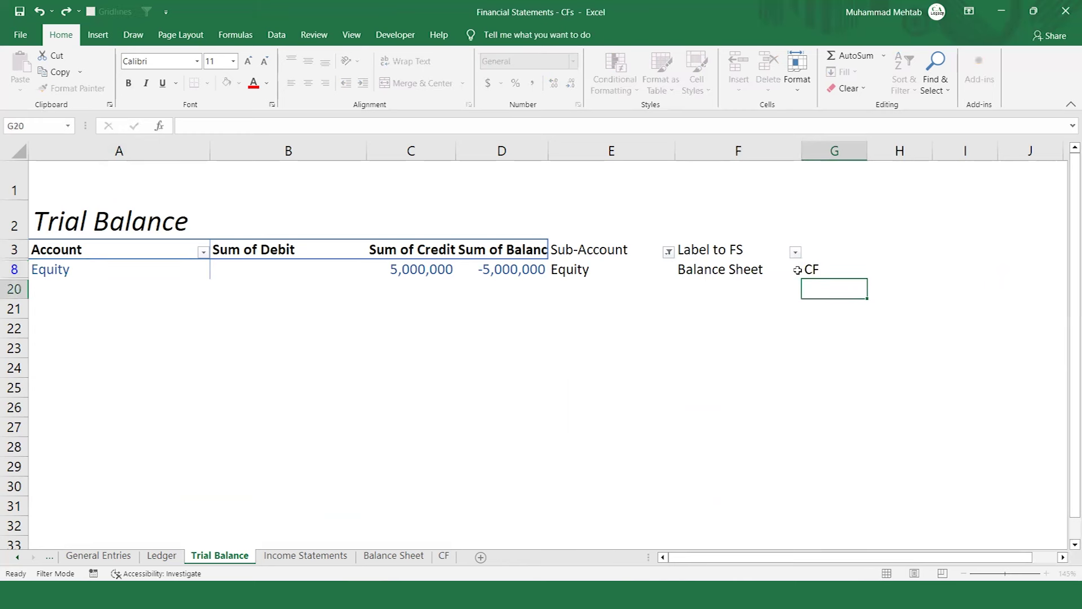
- Reset the Sub-Account filter on the Trial Balance to include every sub-account
click(668, 253)
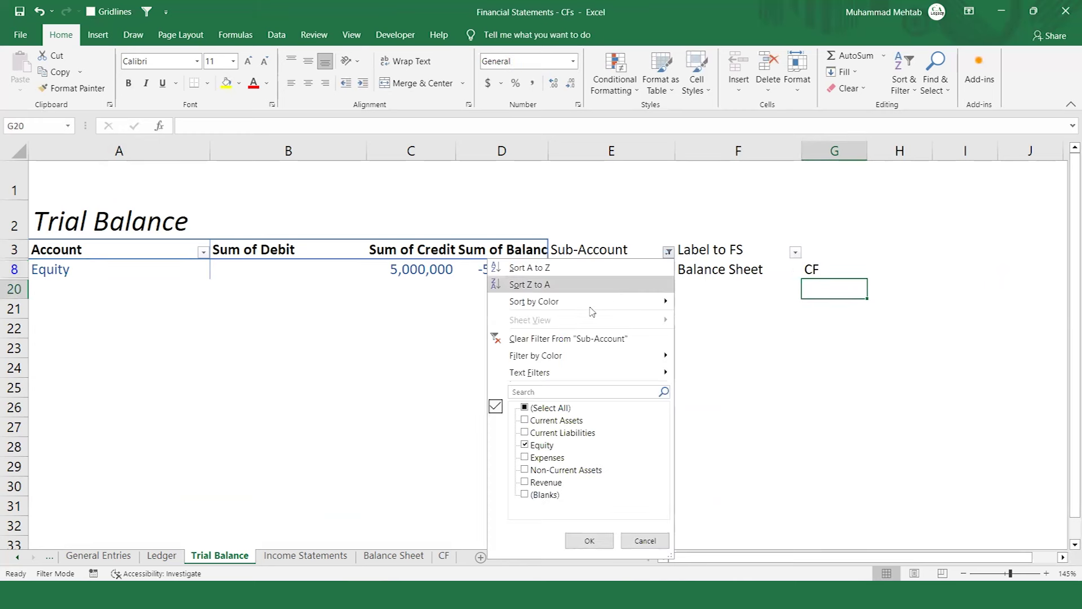
click(524, 407)
click(594, 538)
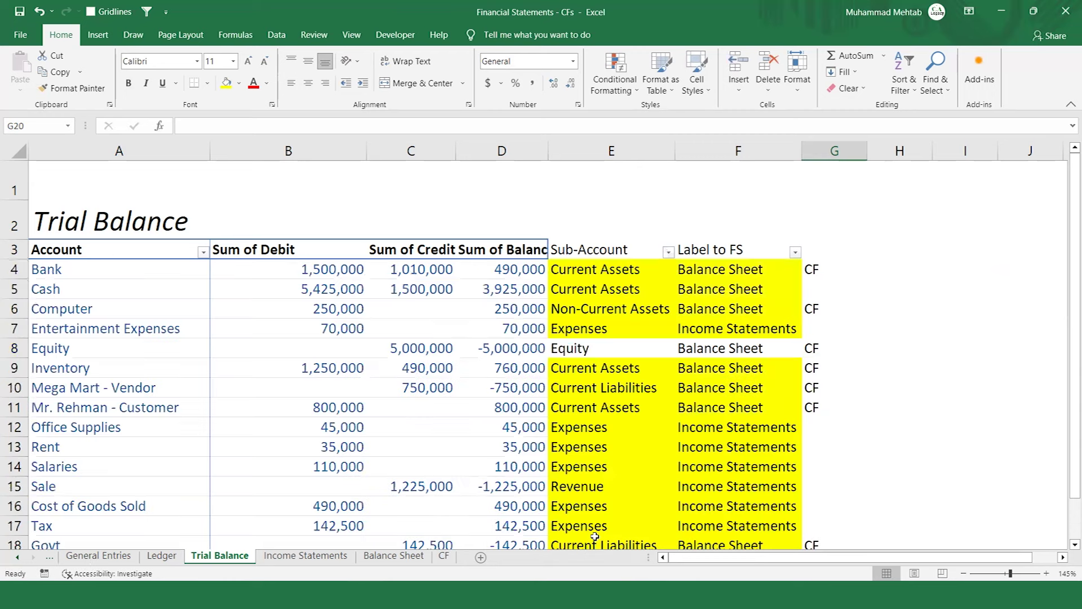
- Mark the Cash account as CF in cell G5 of the Trial Balance
key(Return)
key(Up)
key(Up)
key(Up)
key(Up)
key(Up)
key(Up)
key(Up)
key(Up)
key(Up)
key(Up)
key(Up)
key(Up)
key(Up)
key(Up)
key(Up)
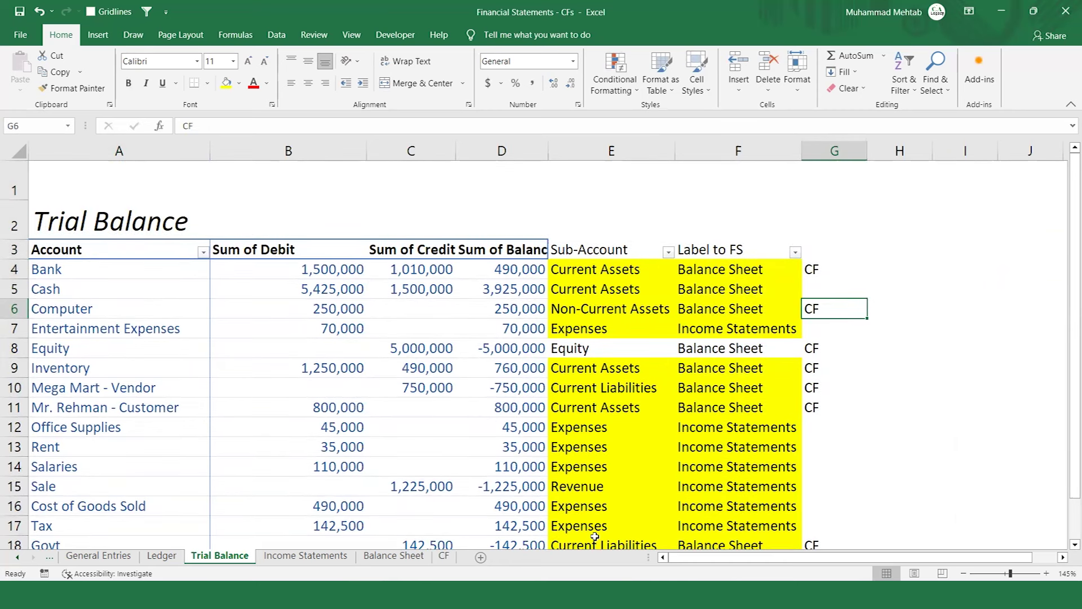
key(Up)
text(CF)
key(Return)
- Check the Cash balance in D5 of the Trial Balance against the ending cash balance on the CF sheet
key(Up)
key(Left)
key(Left)
key(Left)
key(Left)
key(Right)
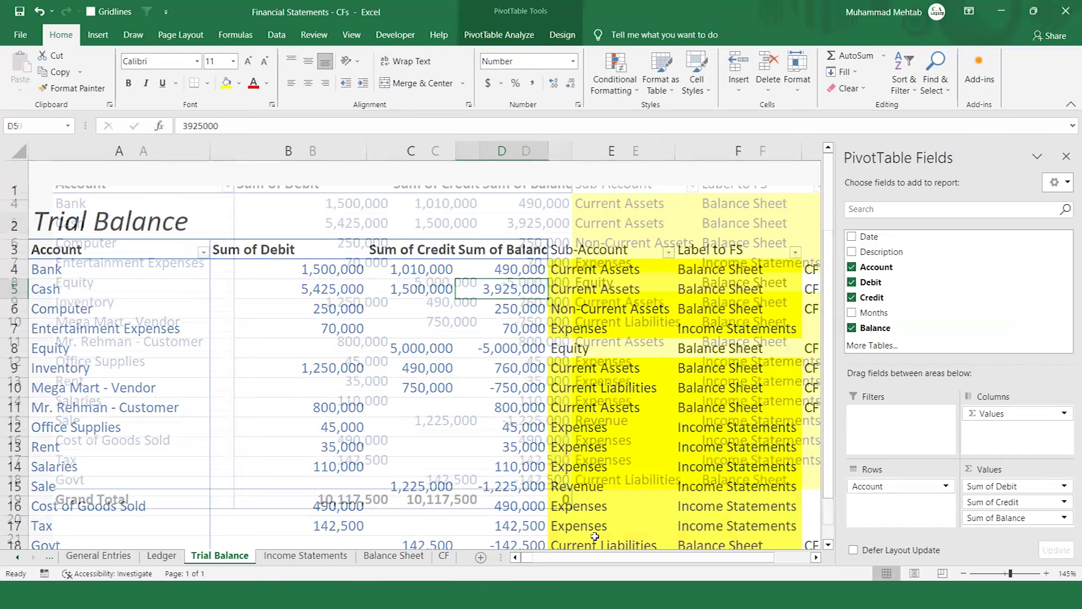
key(ctrl+Page_Down)
key(ctrl+Page_Down)
key(ctrl+Page_Down)
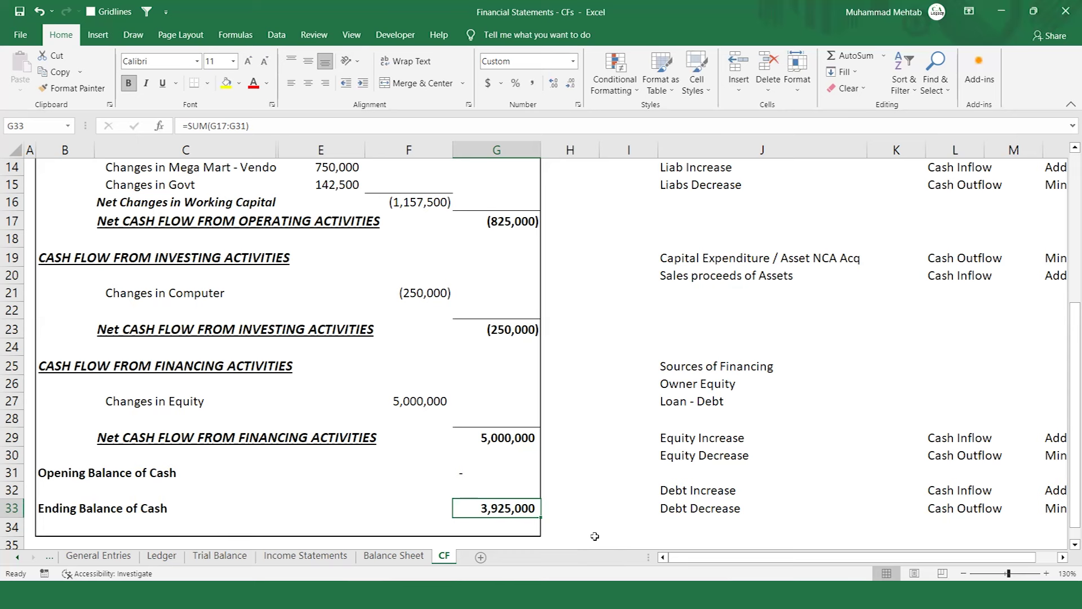
- Compare the top of the cash flow statement with the Balance Sheet's presentation, ending on the CF sheet
key(ctrl+c)
key(Page_Up)
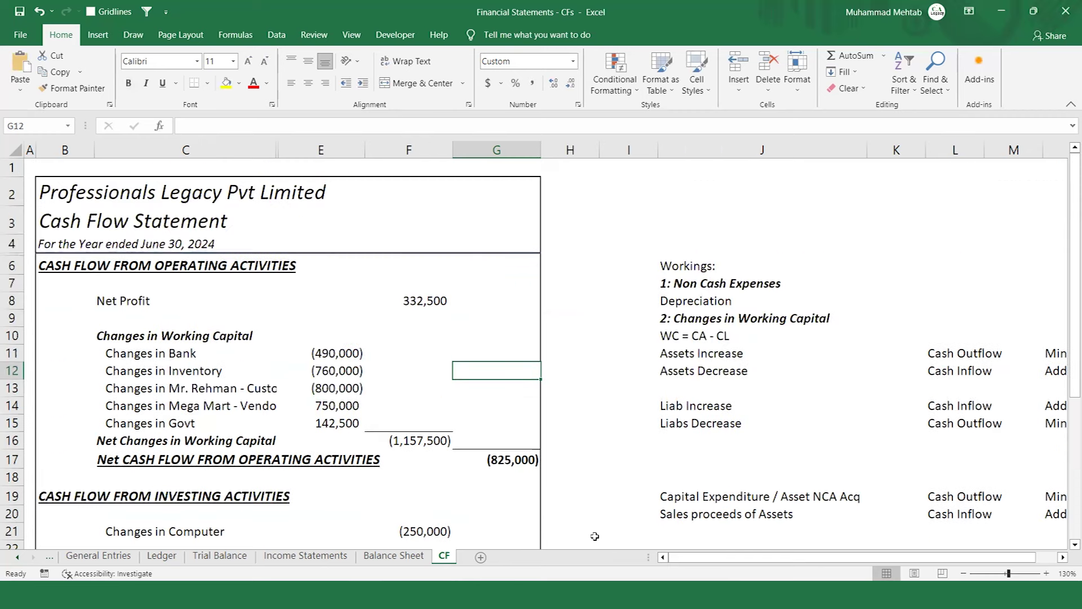
key(alt+w)
key(p)
key(ctrl+Page_Up)
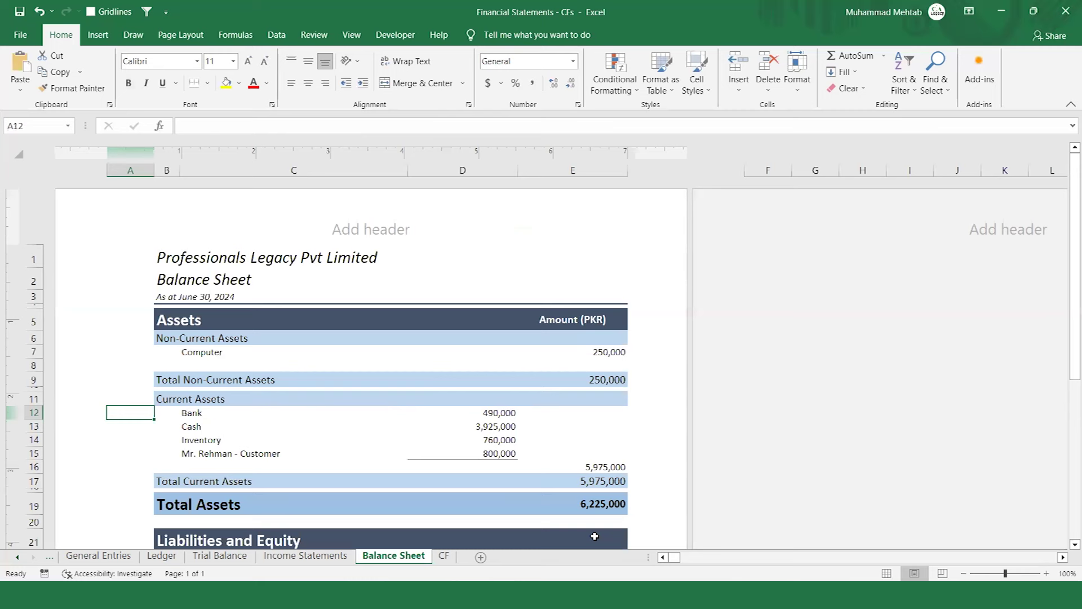
key(ctrl+Page_Down)
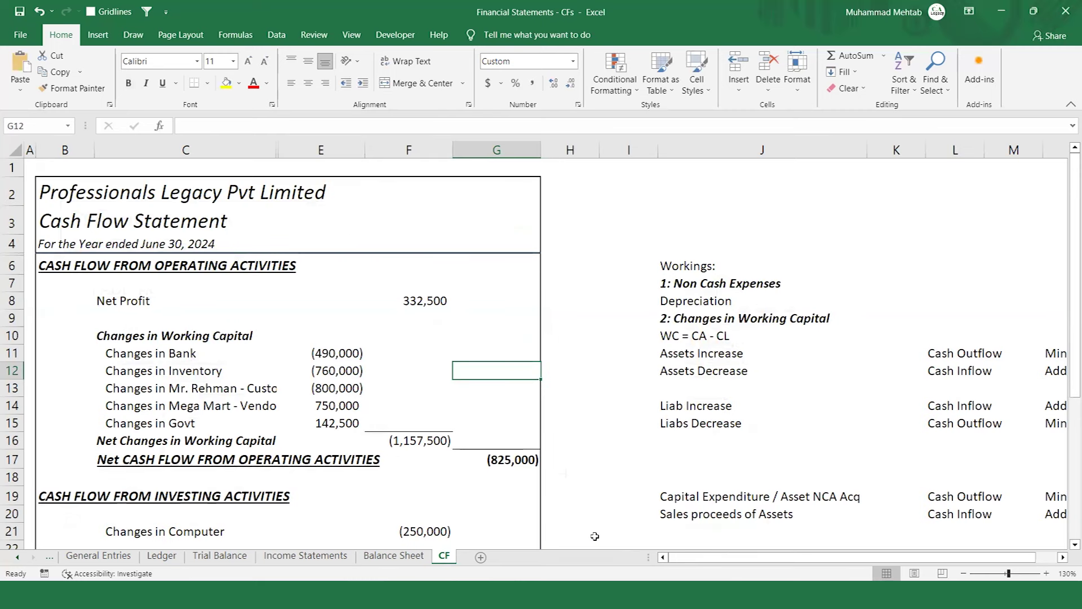